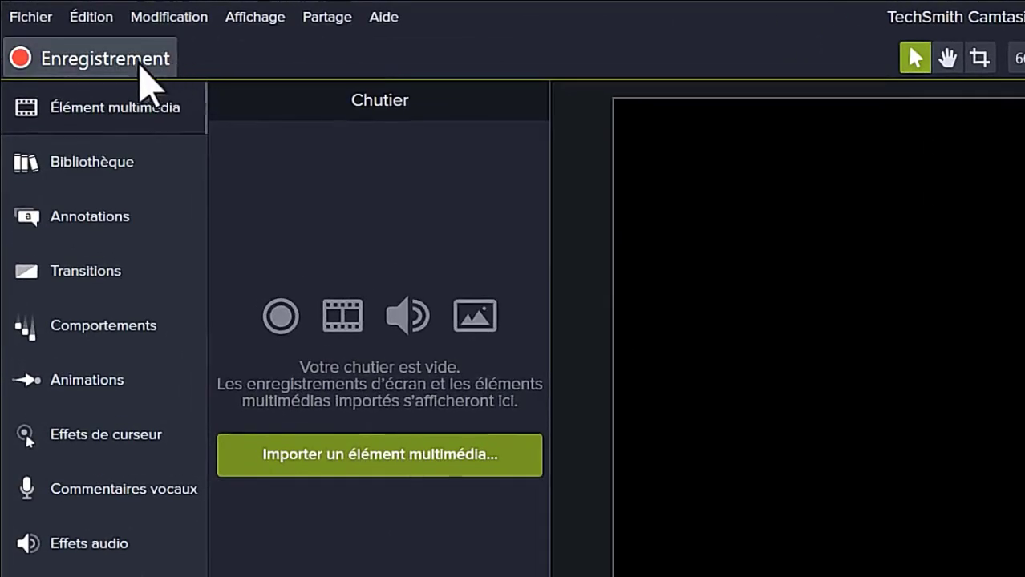
Record the full screen with audio on, and stop recording once the Google Drive import is complete.
{"action": "left_click", "coordinate": [54, 66]}
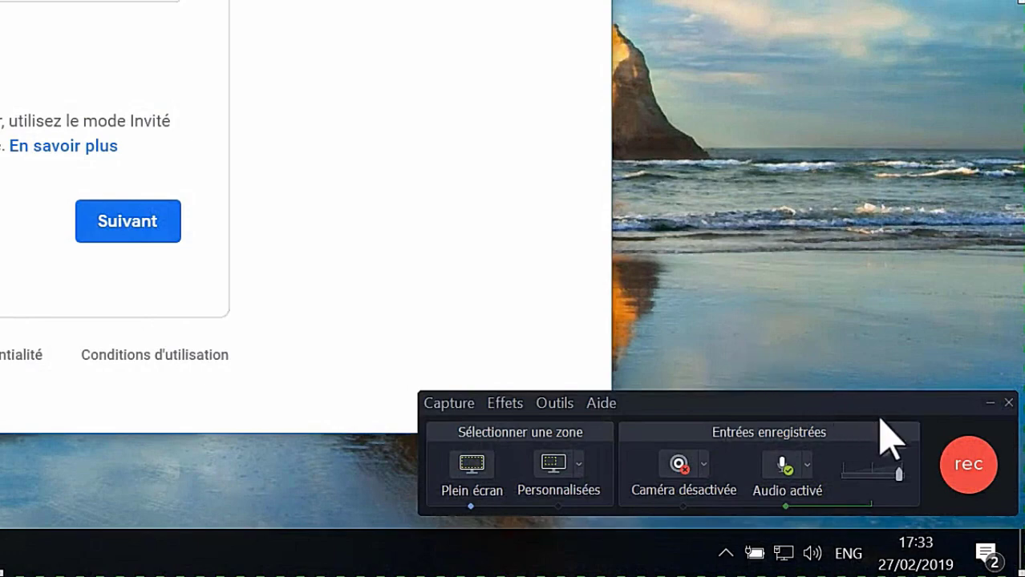
{"action": "left_click", "coordinate": [962, 463]}
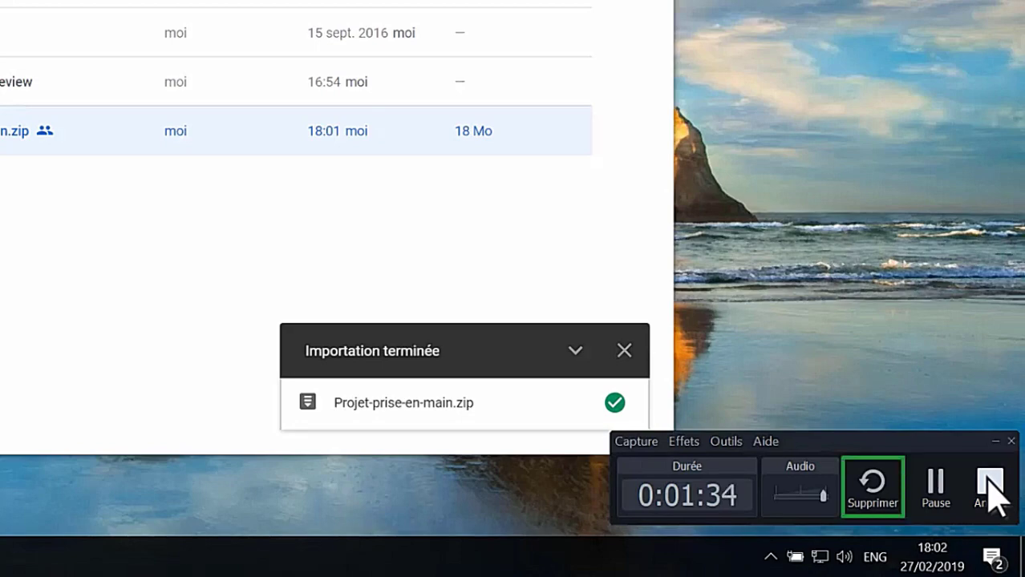
{"action": "left_click", "coordinate": [991, 491]}
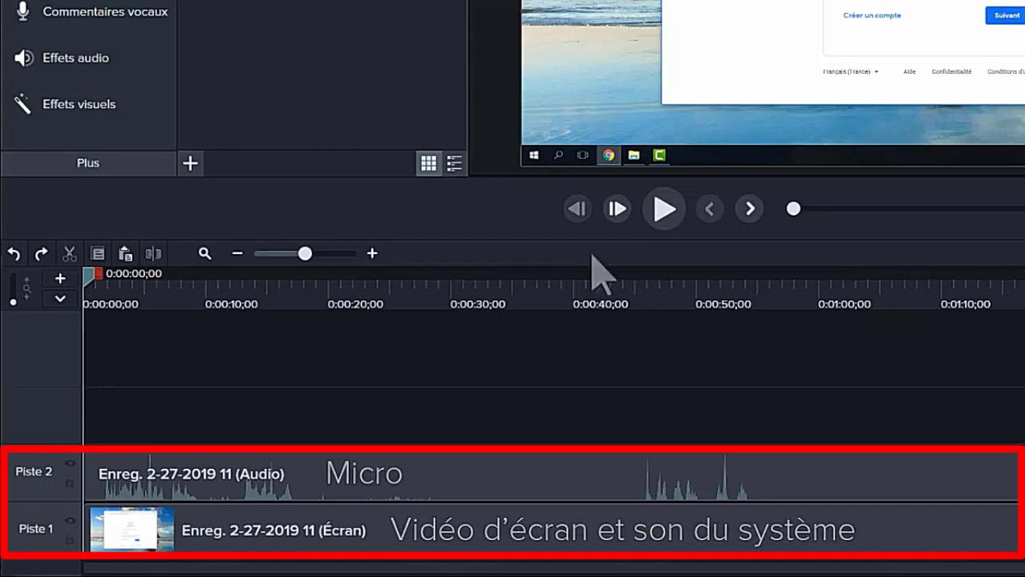
Play the new recording from the start, and move the playhead to about 20 seconds on the timeline.
{"action": "left_click", "coordinate": [664, 209]}
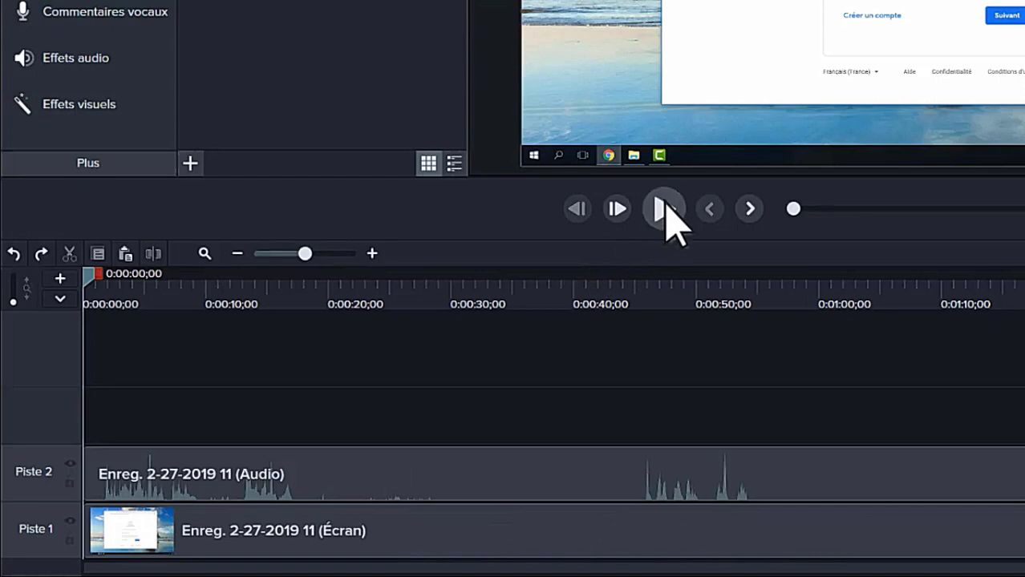
{"action": "left_click", "coordinate": [666, 210]}
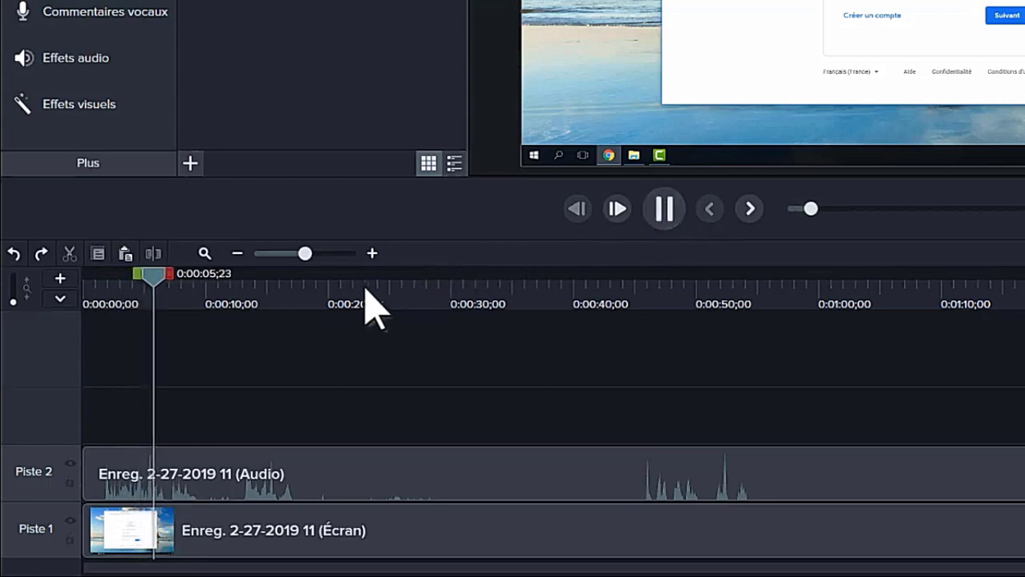
{"action": "left_click", "coordinate": [333, 302]}
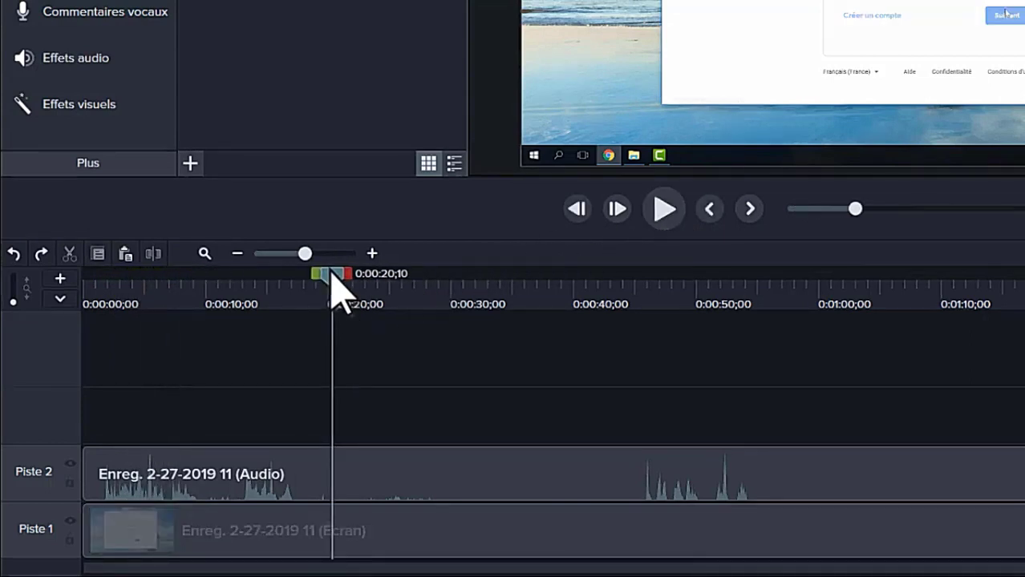
Cut the section from 0:00:08;20 to 0:00:11;23 out of both tracks.
{"action": "left_click_drag", "start_coordinate": [332, 275], "coordinate": [190, 275]}
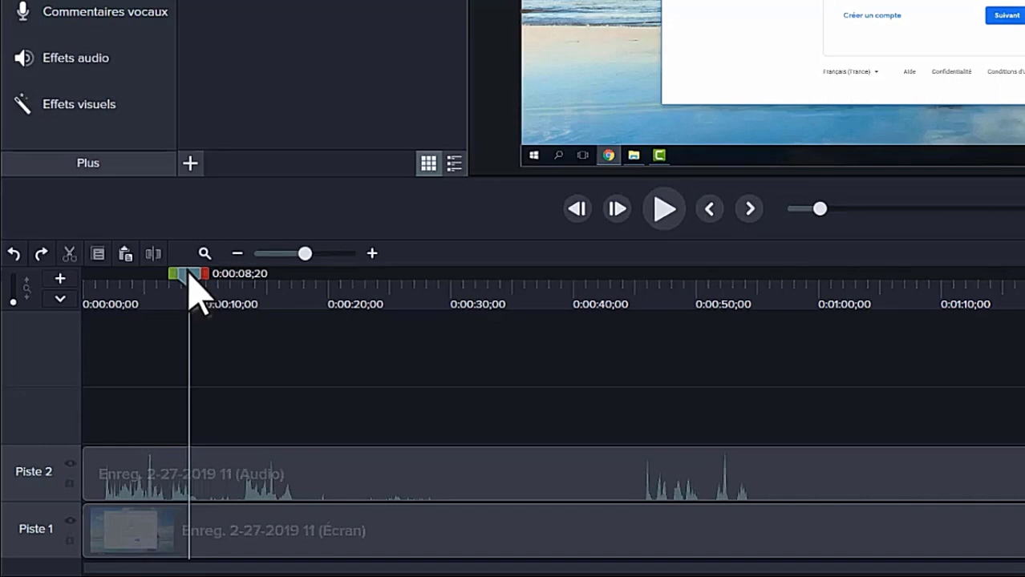
{"action": "left_click_drag", "start_coordinate": [207, 279], "coordinate": [245, 278]}
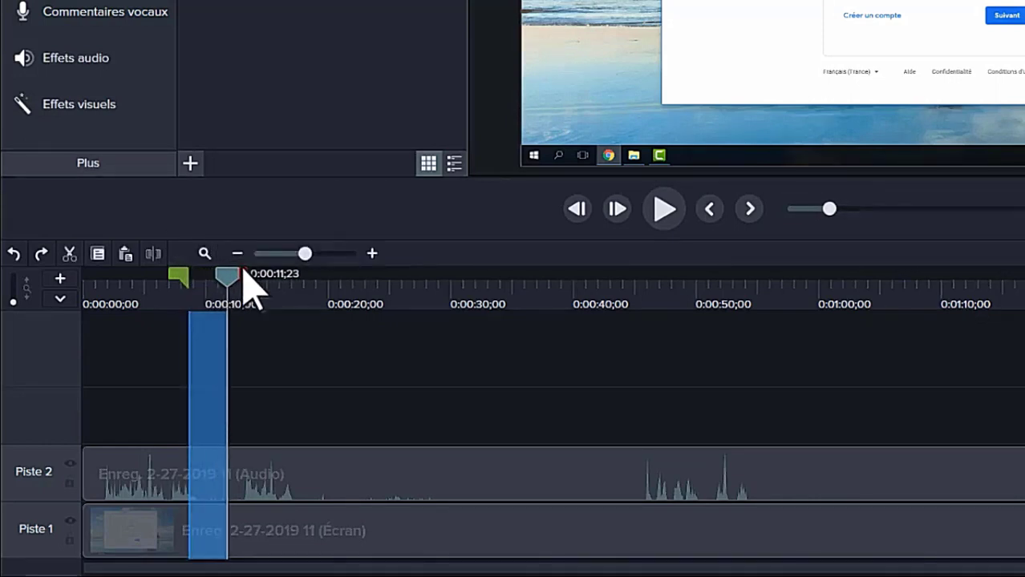
{"action": "left_click", "coordinate": [71, 255]}
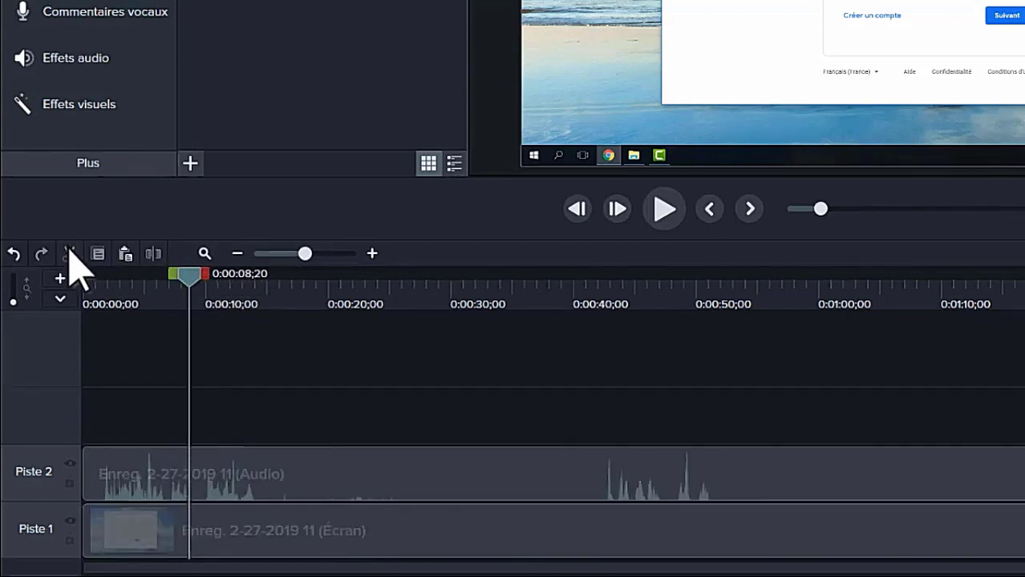
Undo the cut and clear the time selection on the timeline.
{"action": "left_click_drag", "start_coordinate": [189, 277], "coordinate": [203, 278]}
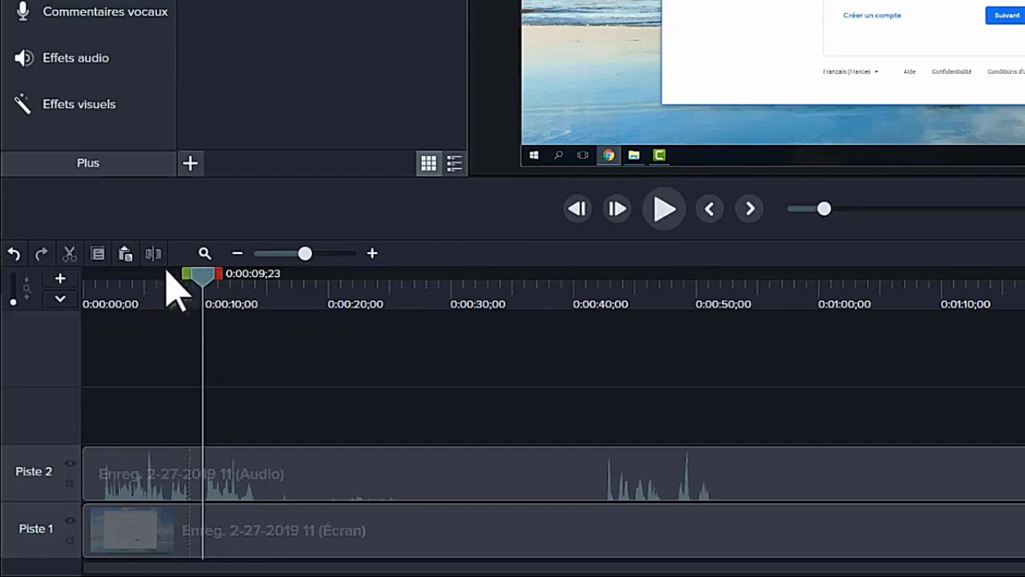
{"action": "left_click", "coordinate": [15, 253]}
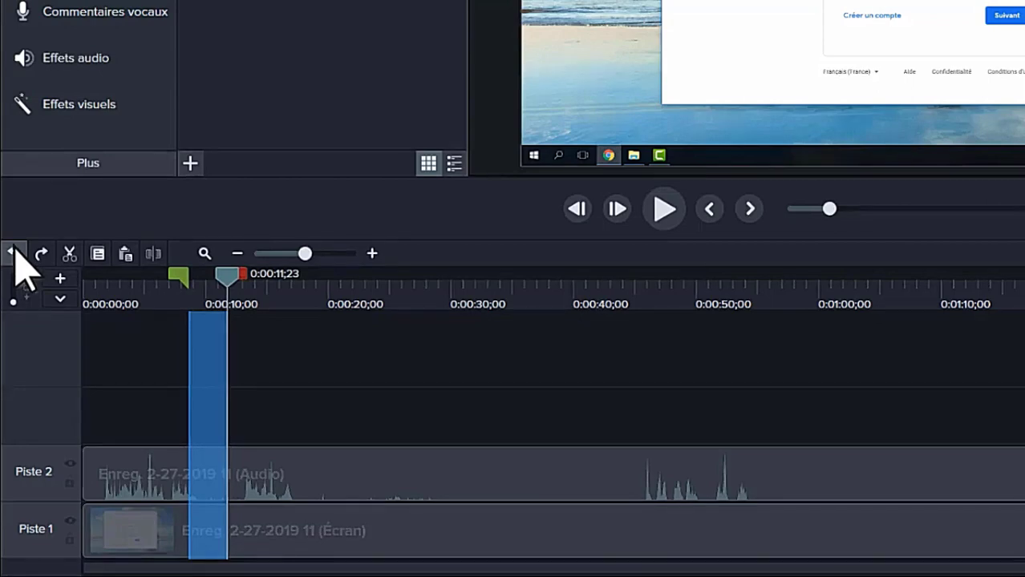
{"action": "left_click", "coordinate": [231, 277]}
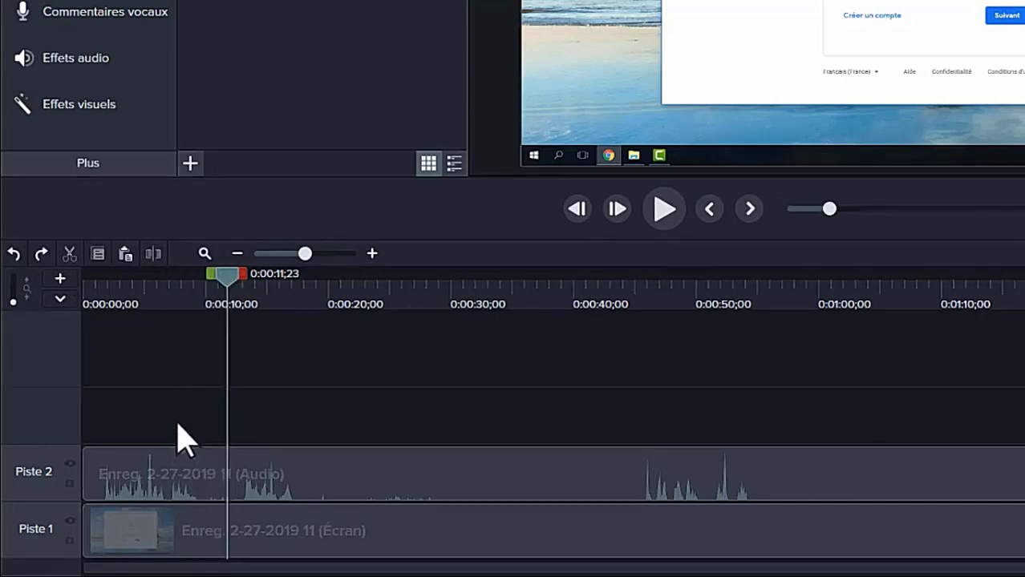
Trim the start of the audio and screen clips together so that both begin at about 0:00:08;20.
{"action": "left_click_drag", "start_coordinate": [177, 426], "coordinate": [227, 531]}
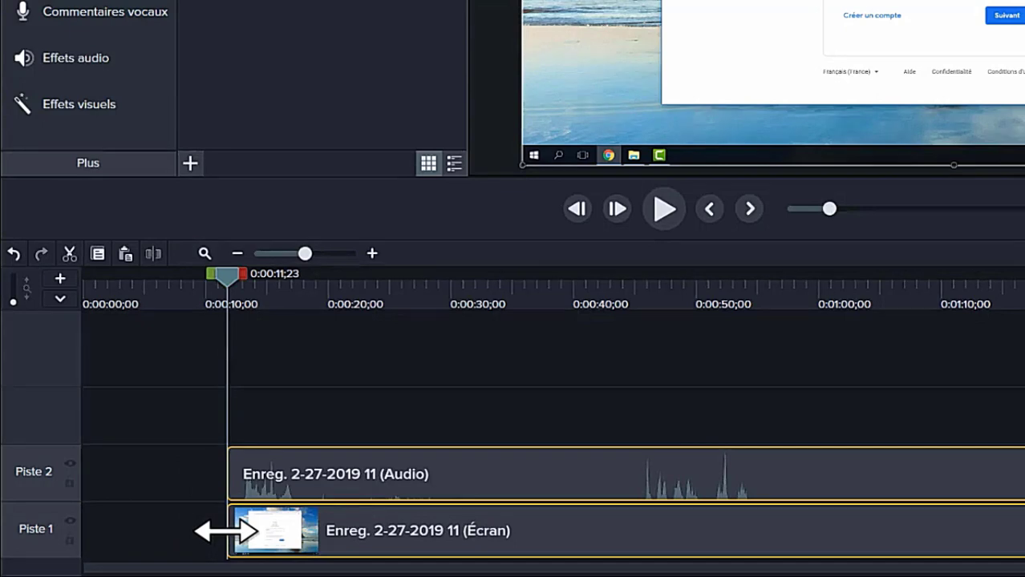
{"action": "left_click_drag", "start_coordinate": [226, 531], "coordinate": [190, 531]}
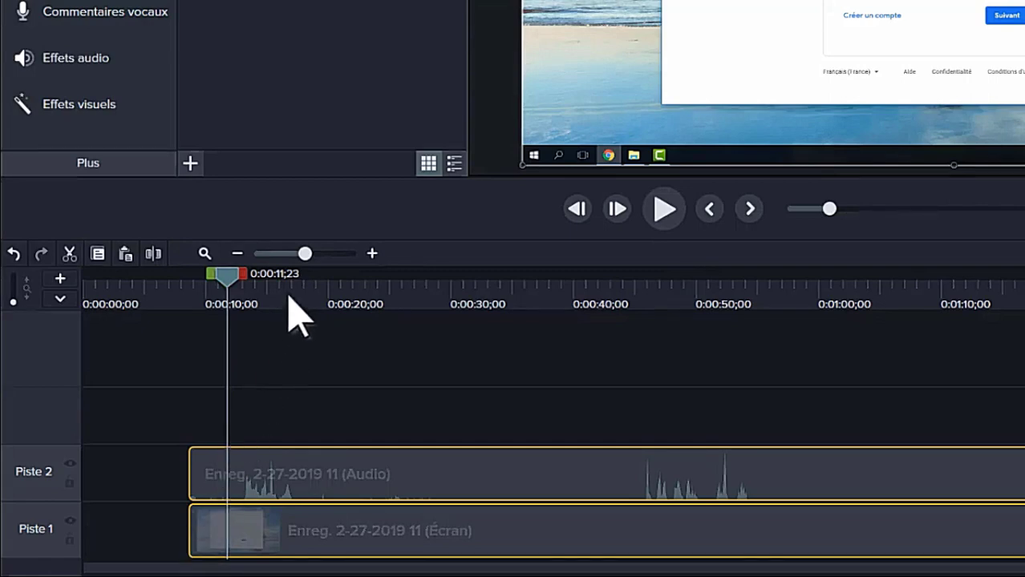
Add the red speech bubble callout from the Basique style on Piste 3, aligned with the start of the recording clips.
{"action": "left_click_drag", "start_coordinate": [306, 255], "coordinate": [326, 255]}
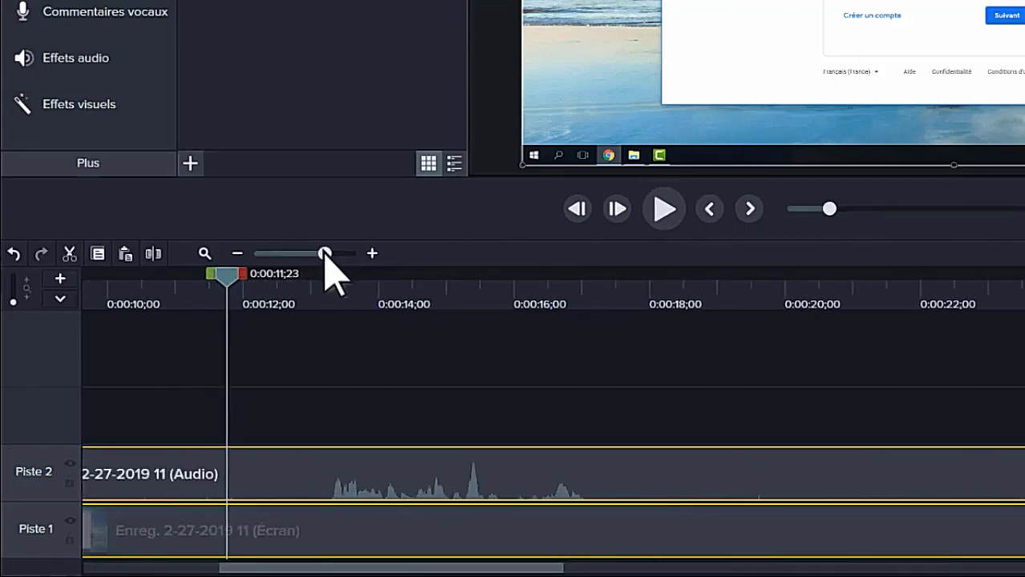
{"action": "left_click", "coordinate": [205, 254]}
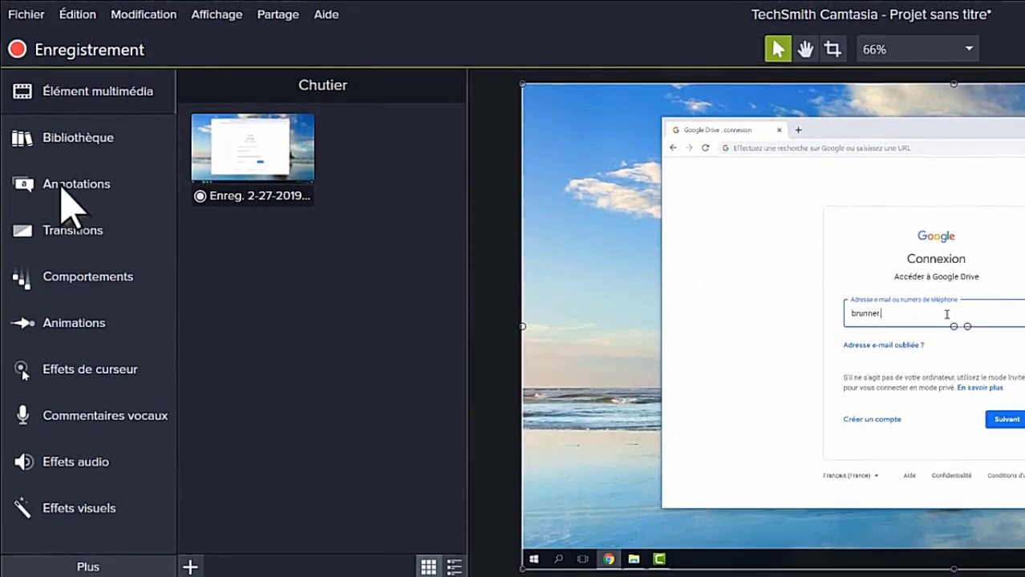
{"action": "left_click", "coordinate": [68, 186]}
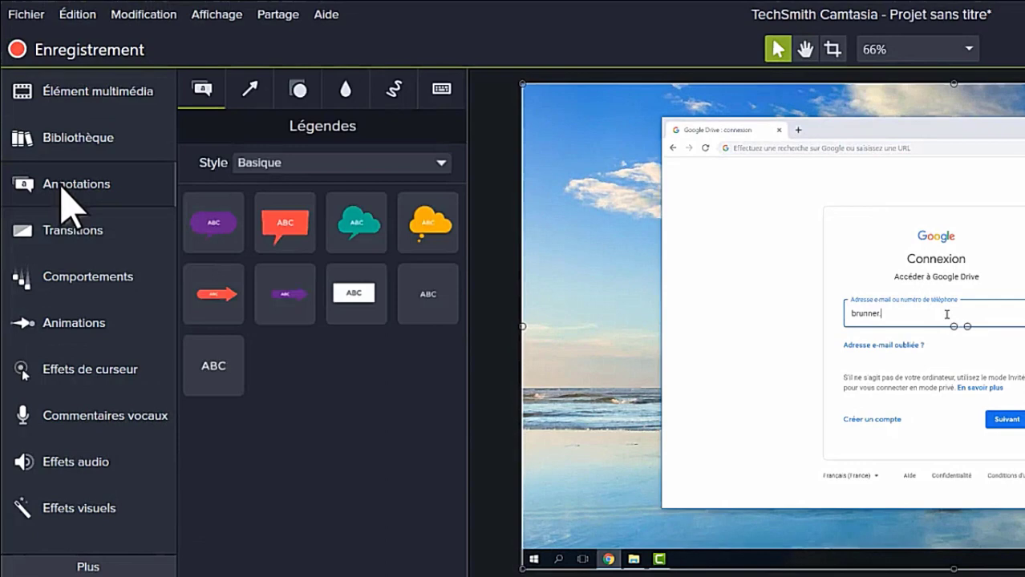
{"action": "left_click_drag", "start_coordinate": [273, 240], "coordinate": [332, 403]}
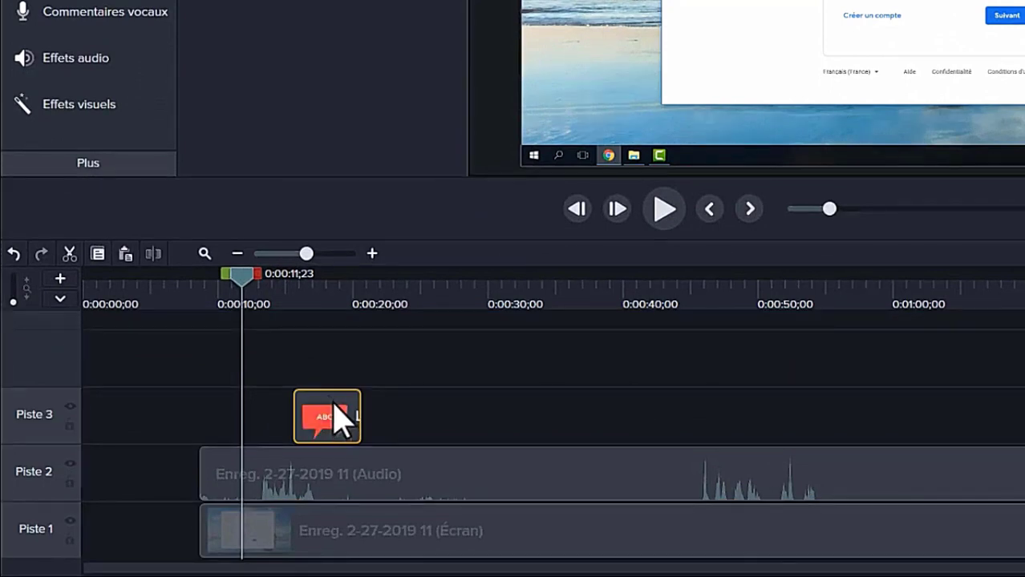
{"action": "left_click_drag", "start_coordinate": [328, 396], "coordinate": [226, 408]}
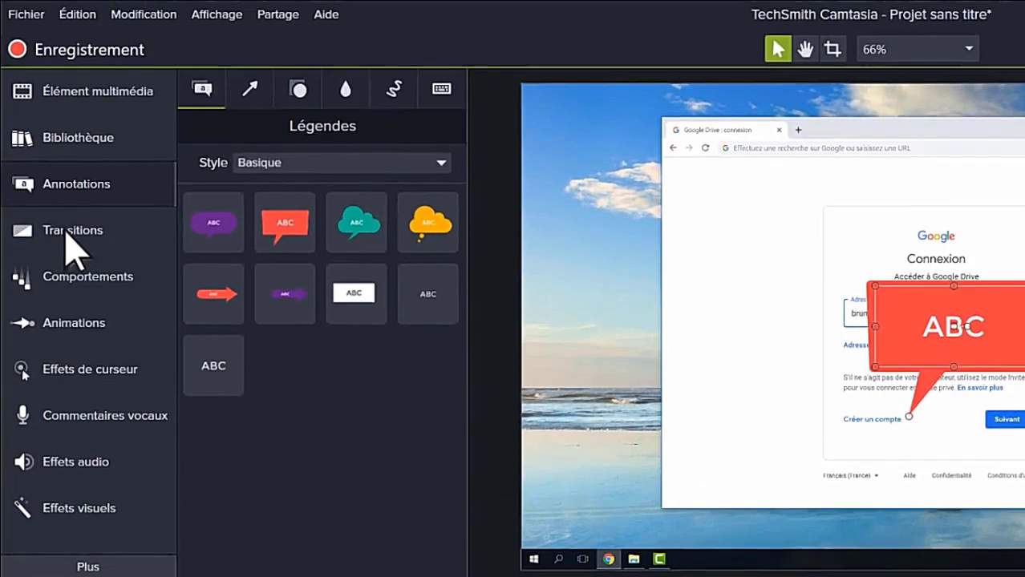
Apply the Fondu transition to the start of the screen recording clip on Piste 1.
{"action": "left_click", "coordinate": [68, 234]}
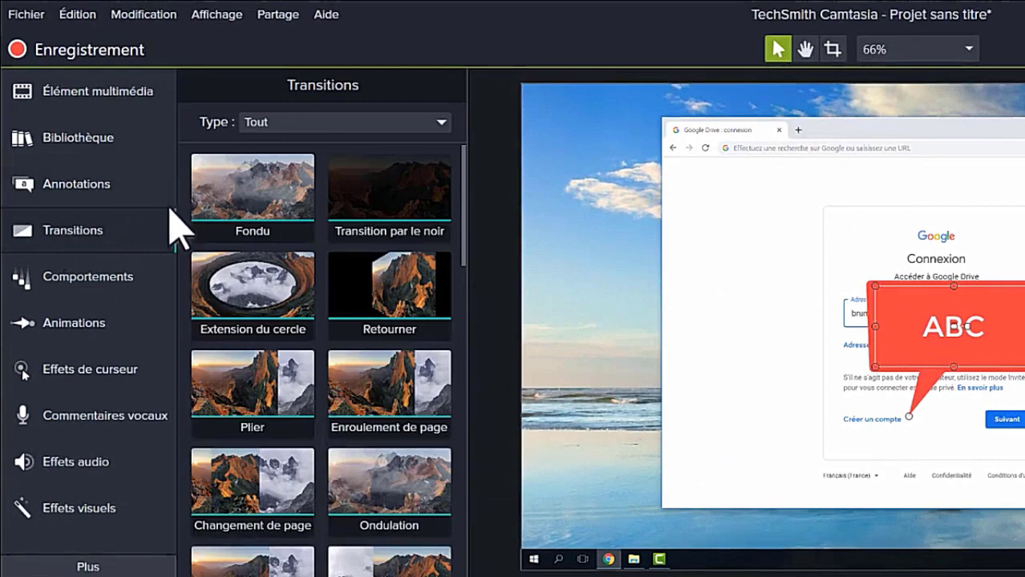
{"action": "left_click_drag", "start_coordinate": [252, 209], "coordinate": [204, 520]}
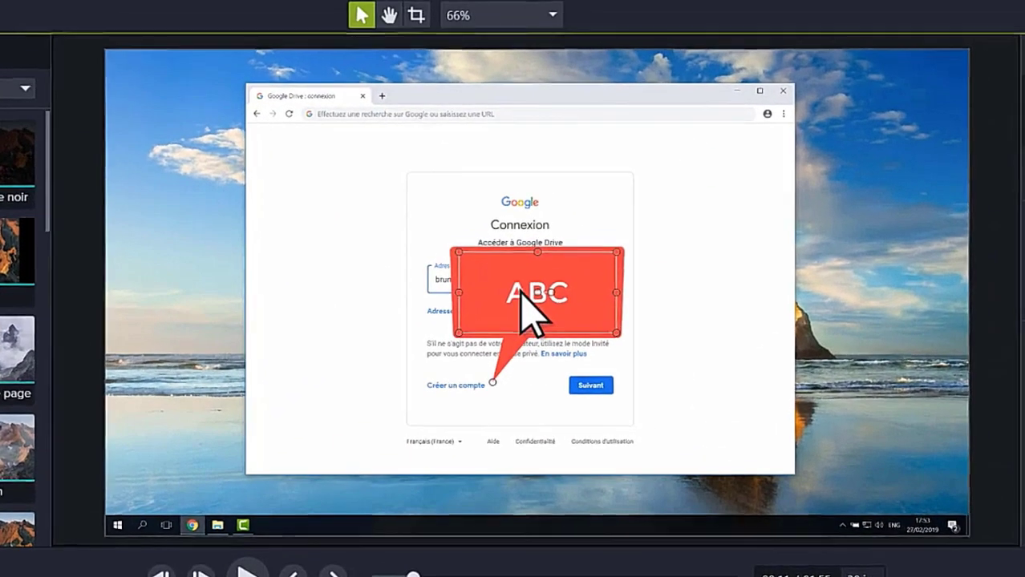
Place the speech bubble at a smaller size just above the e-mail field's right end and set its fill to green.
{"action": "left_click_drag", "start_coordinate": [520, 290], "coordinate": [634, 180]}
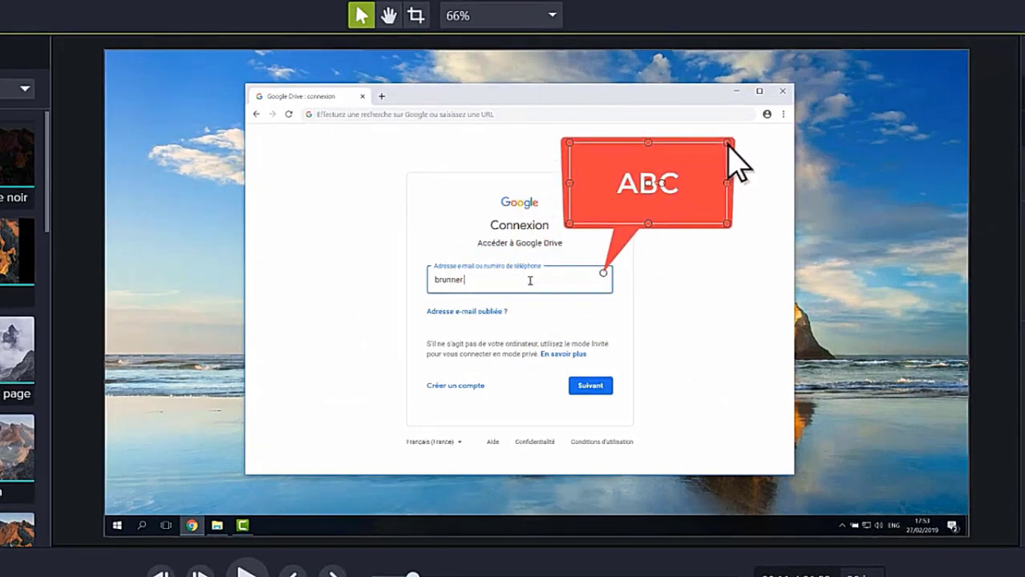
{"action": "left_click_drag", "start_coordinate": [727, 143], "coordinate": [695, 167]}
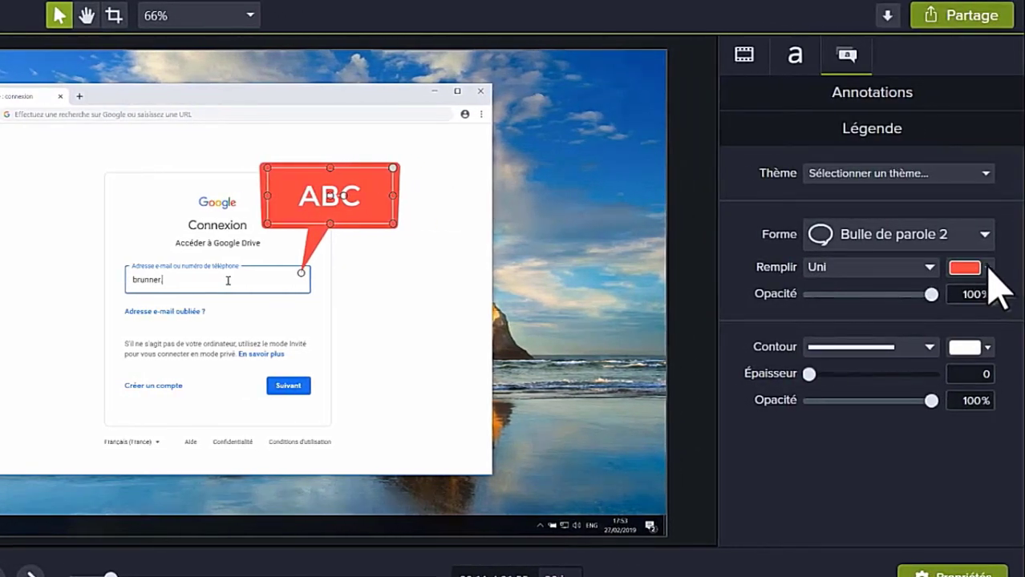
{"action": "left_click", "coordinate": [988, 268]}
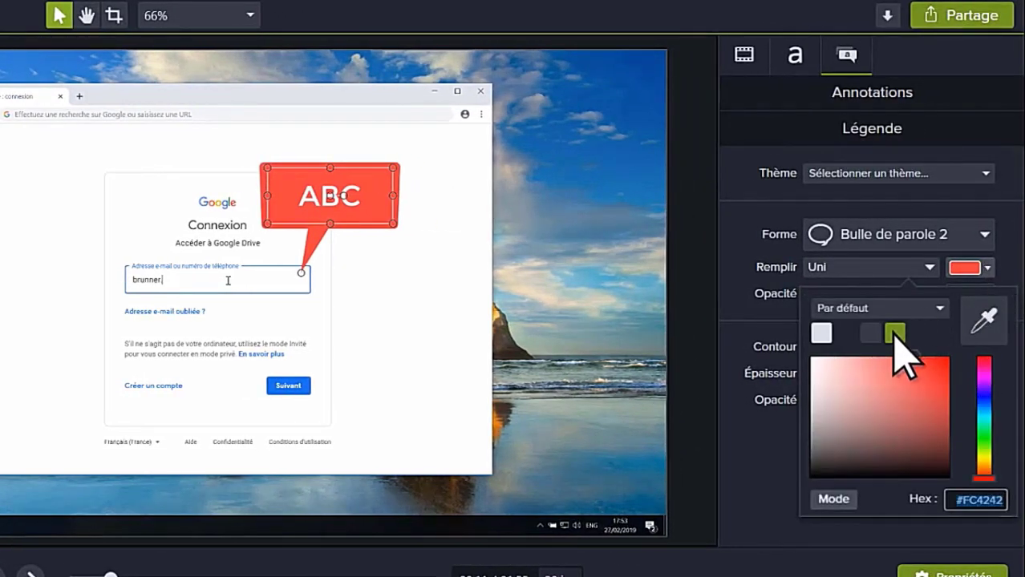
{"action": "left_click", "coordinate": [895, 335]}
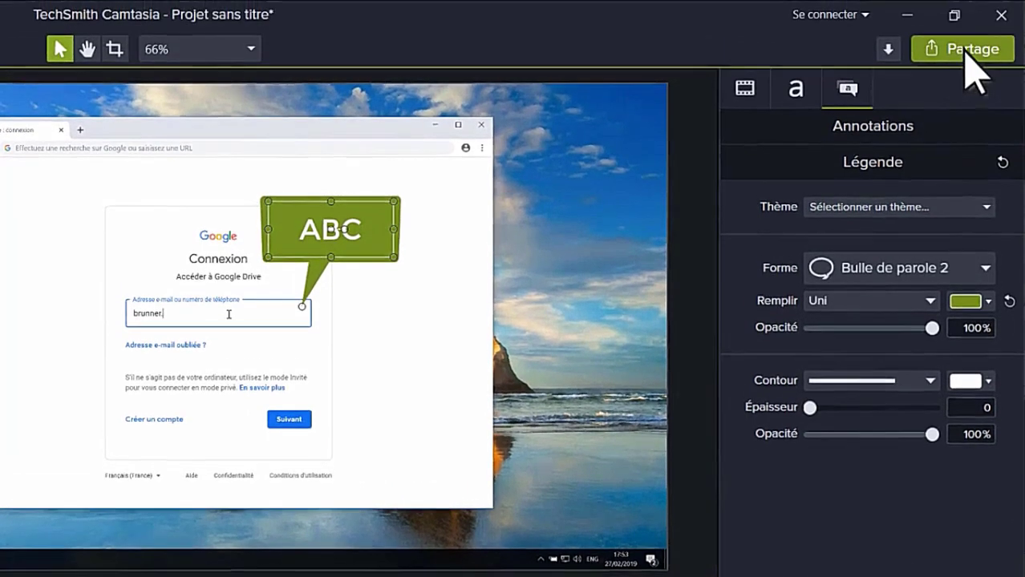
{"action": "left_click", "coordinate": [965, 56]}
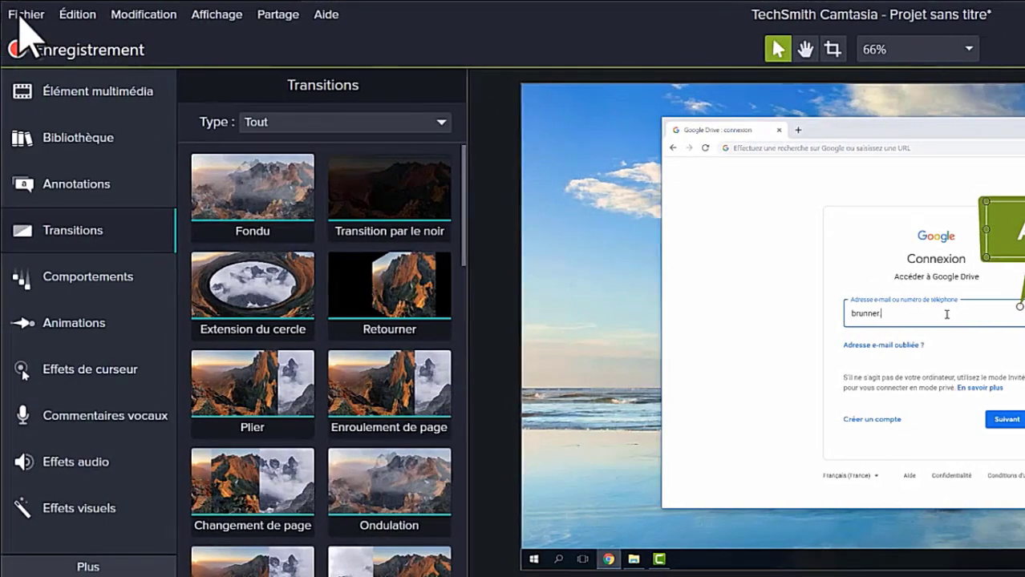
{"action": "left_click", "coordinate": [22, 16]}
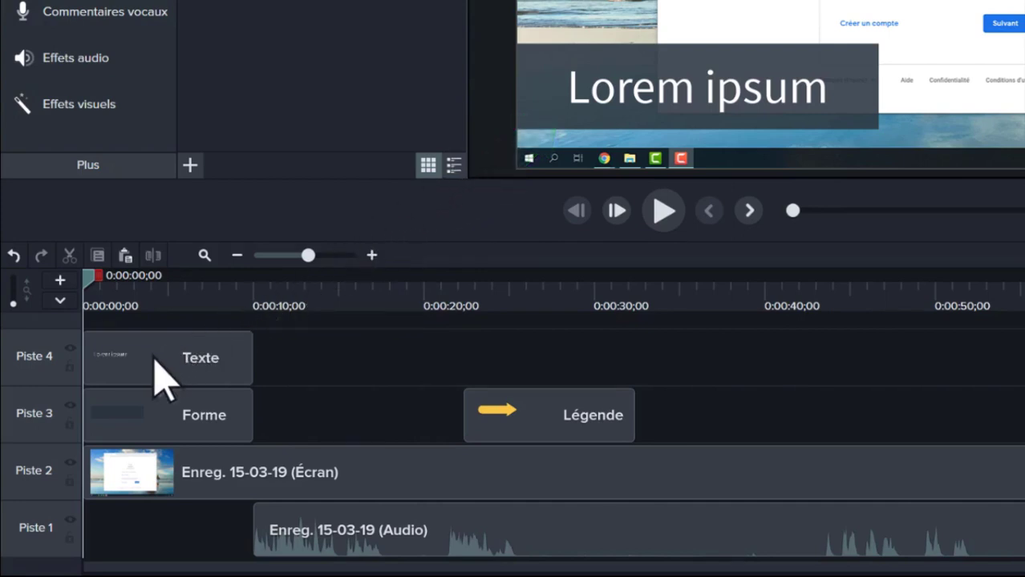
Move the Texte clip down to Piste 1 beneath the other layers and return it to Piste 4.
{"action": "left_click_drag", "start_coordinate": [160, 366], "coordinate": [161, 535]}
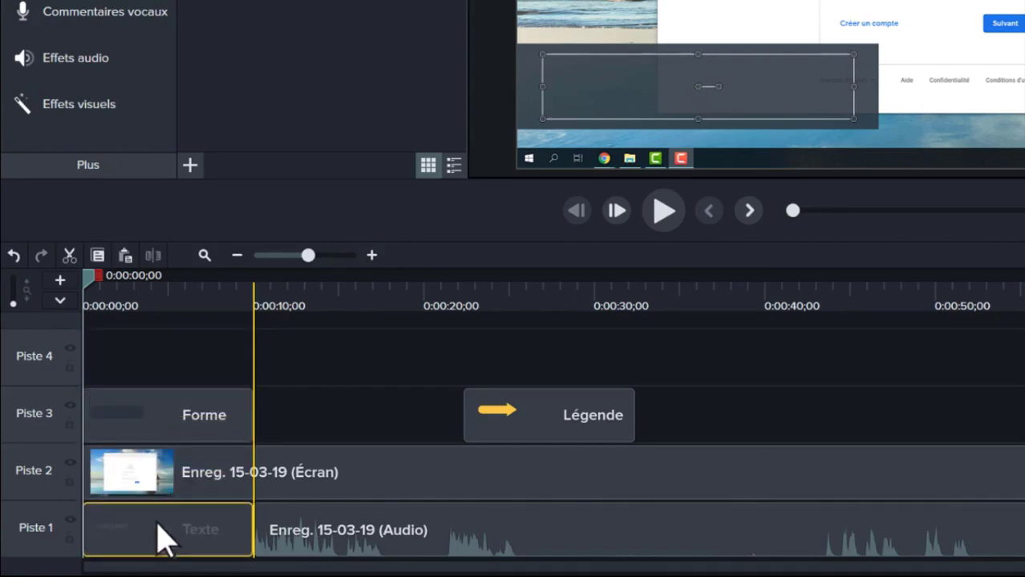
{"action": "left_click_drag", "start_coordinate": [157, 523], "coordinate": [153, 350]}
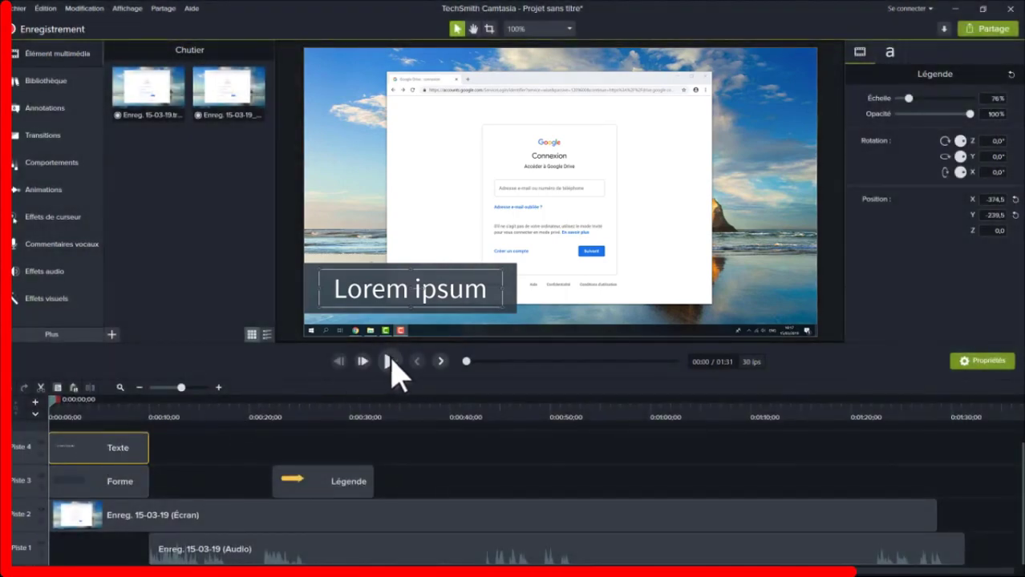
Preview the project from the start and scrub the playhead to 0:00:26;22, over the arrow annotation.
{"action": "left_click", "coordinate": [390, 362]}
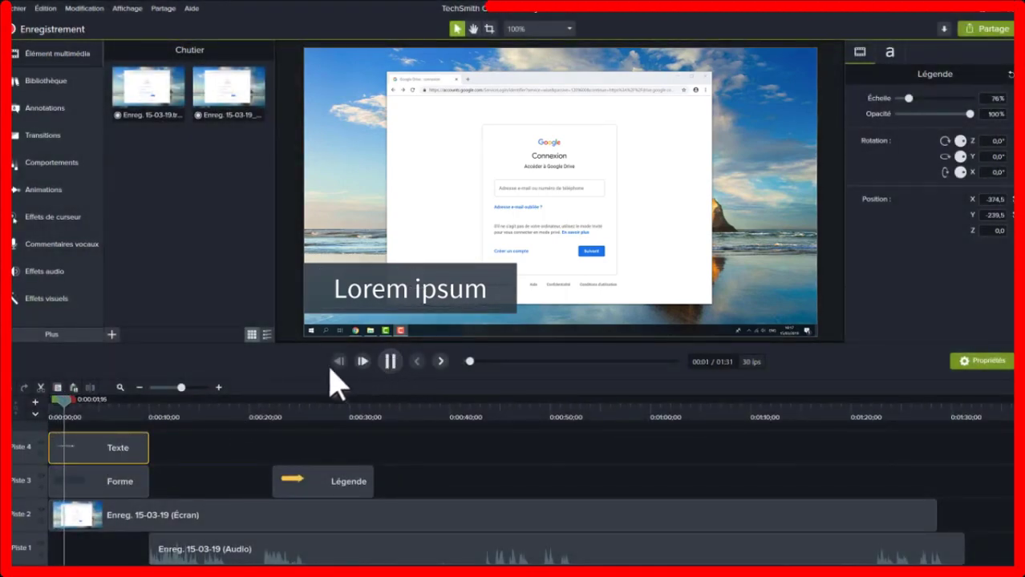
{"action": "left_click_drag", "start_coordinate": [79, 405], "coordinate": [317, 404]}
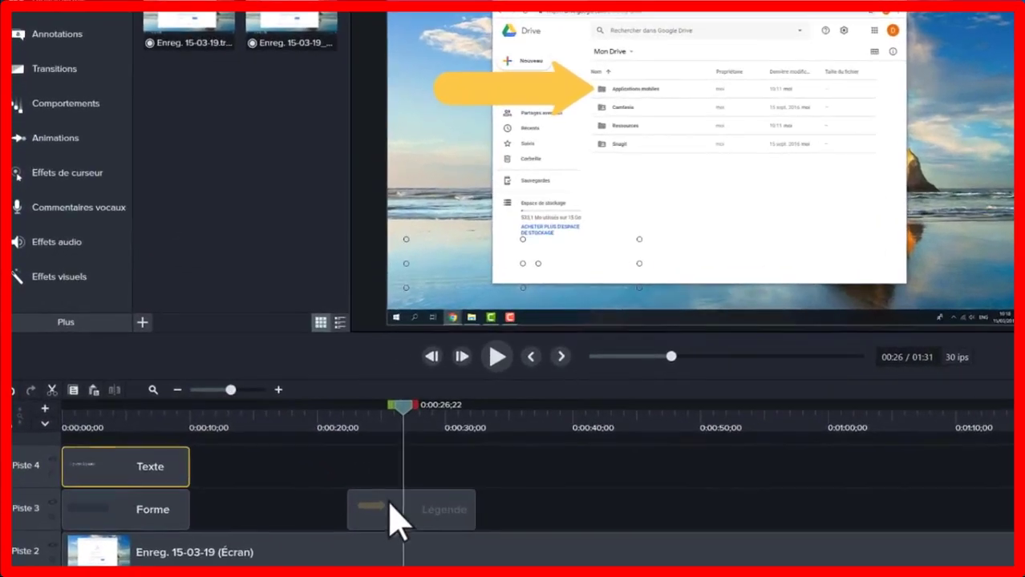
Move the yellow arrow annotation down on the canvas so it points at the Ressources folder.
{"action": "left_click", "coordinate": [318, 490]}
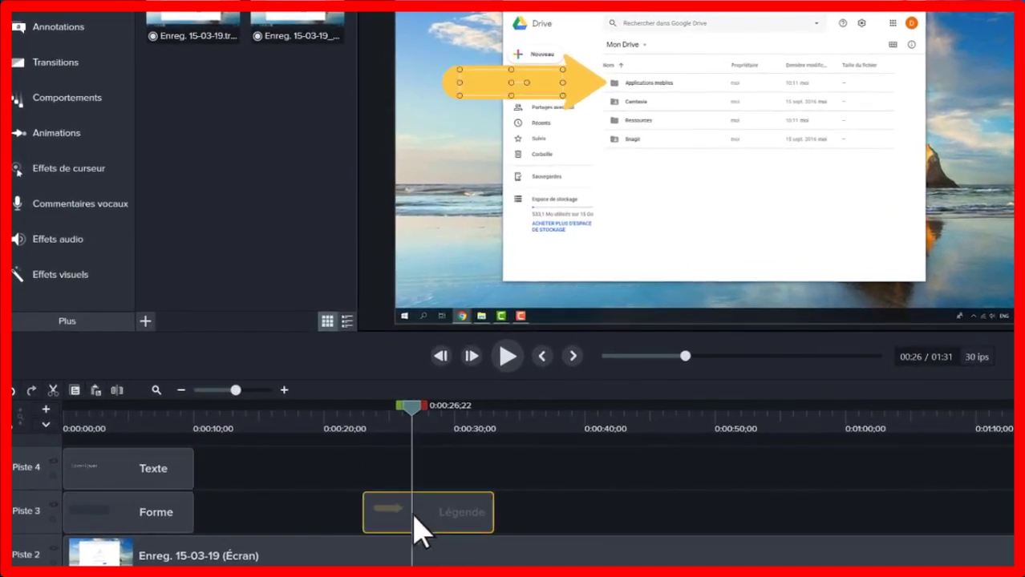
{"action": "left_click_drag", "start_coordinate": [417, 529], "coordinate": [387, 511]}
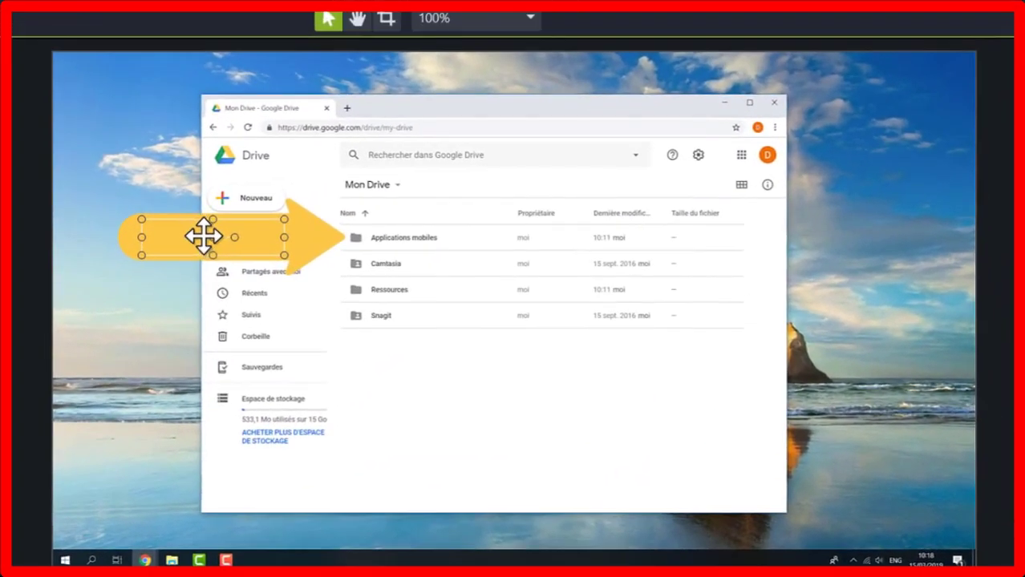
{"action": "left_click_drag", "start_coordinate": [204, 235], "coordinate": [204, 285]}
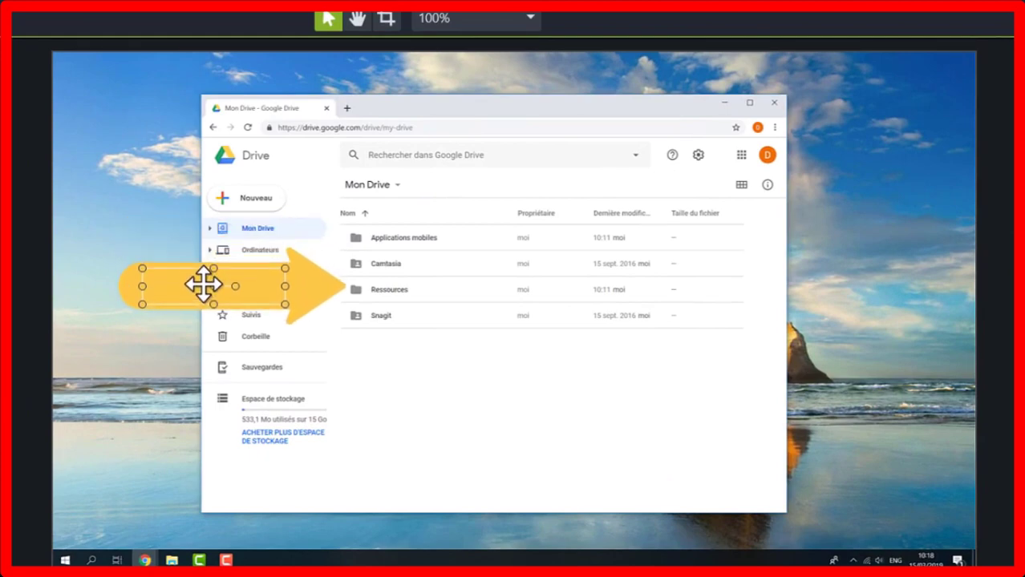
Shorten the yellow arrow from its tail end and rotate it counterclockwise so it points up toward the Applications mobiles folder.
{"action": "left_click_drag", "start_coordinate": [140, 285], "coordinate": [182, 286]}
{"action": "left_click_drag", "start_coordinate": [255, 286], "coordinate": [252, 278]}
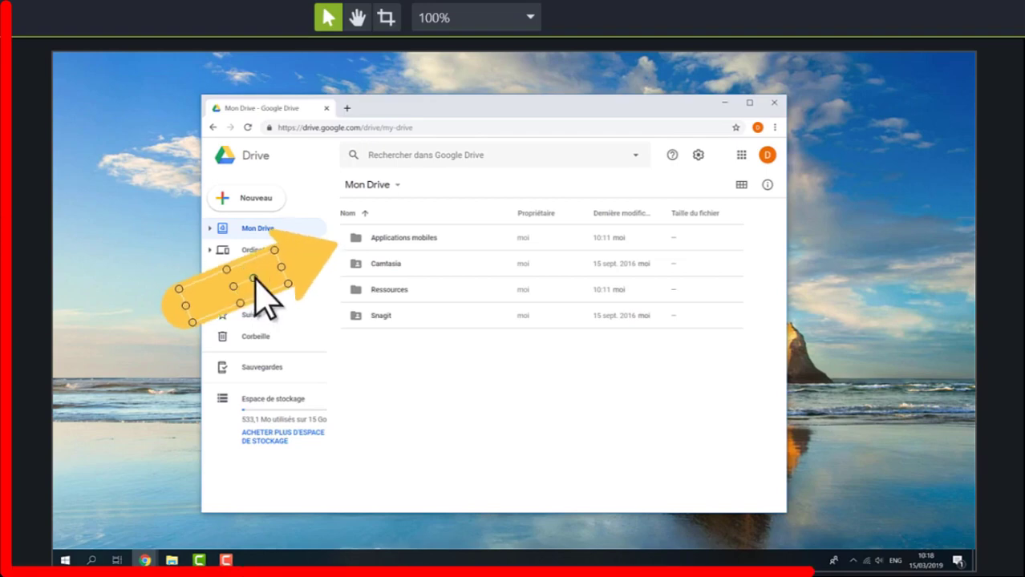
Zoom the canvas to 200% and pan it until the whole yellow arrow is in view.
{"action": "left_click", "coordinate": [478, 21]}
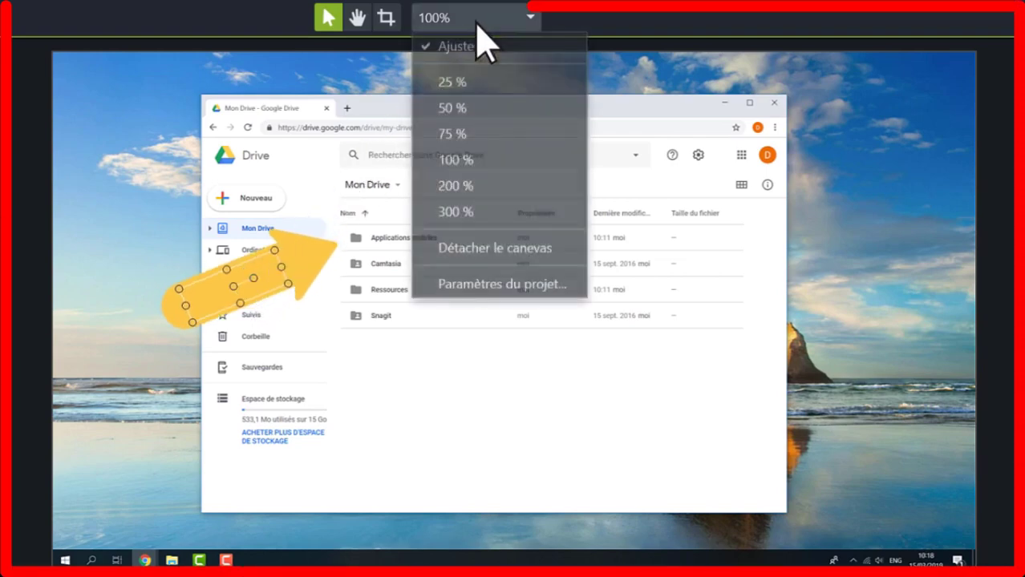
{"action": "left_click", "coordinate": [492, 187]}
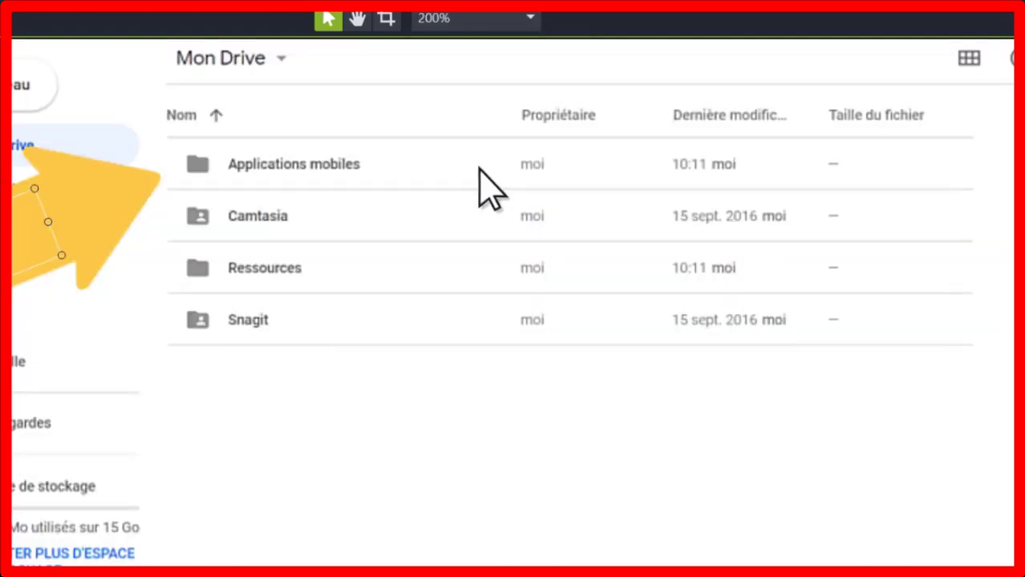
{"action": "left_click", "coordinate": [358, 19]}
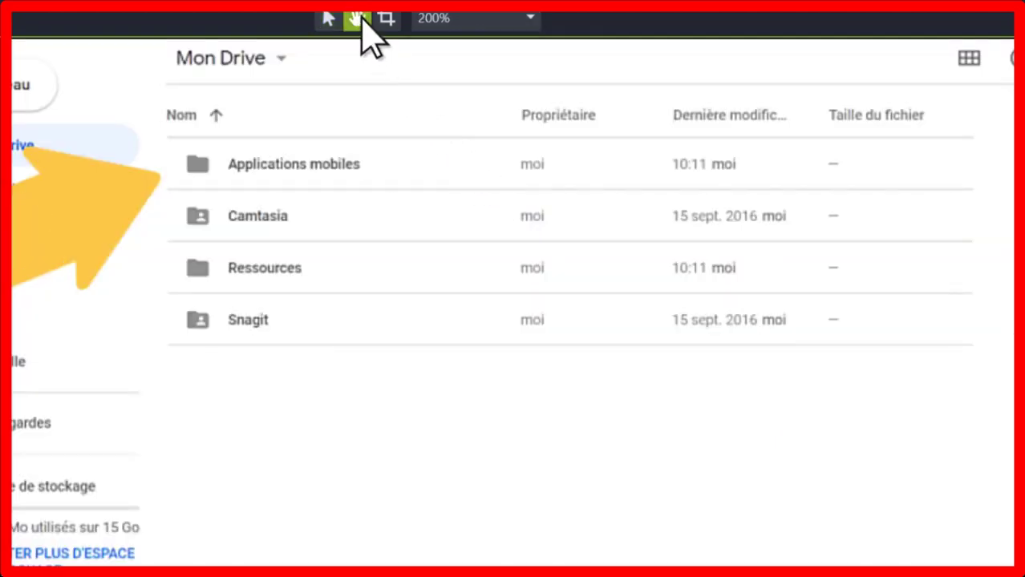
{"action": "left_click_drag", "start_coordinate": [258, 151], "coordinate": [545, 199]}
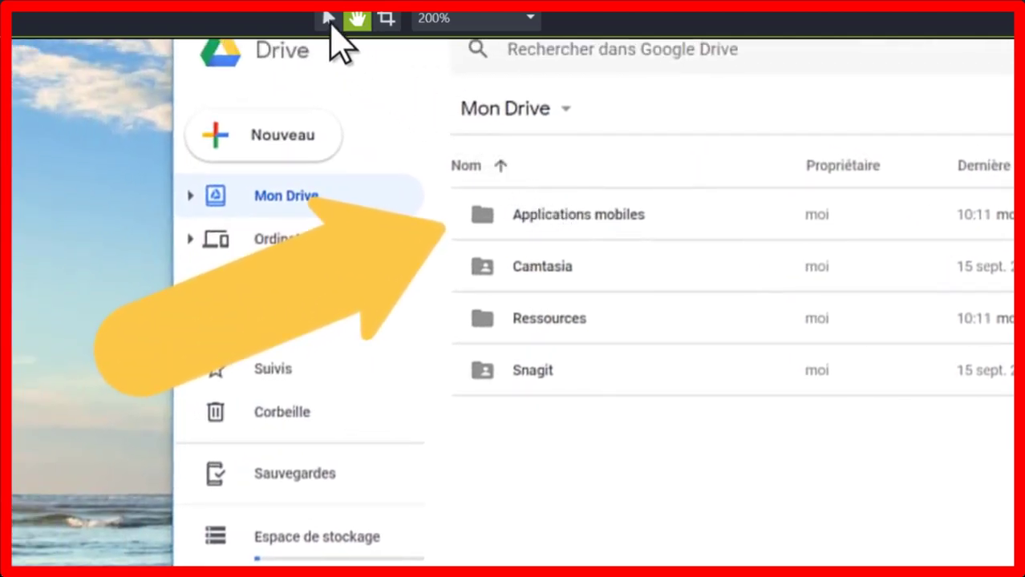
Return to the selection tool and fit the whole canvas in the view again.
{"action": "left_click", "coordinate": [328, 21]}
{"action": "left_click", "coordinate": [328, 22]}
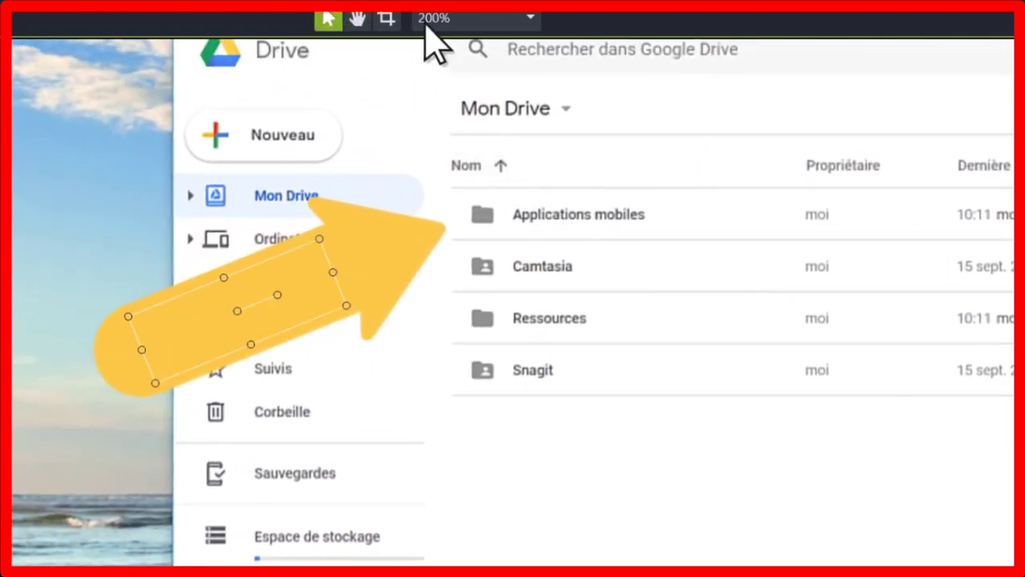
{"action": "left_click", "coordinate": [488, 19]}
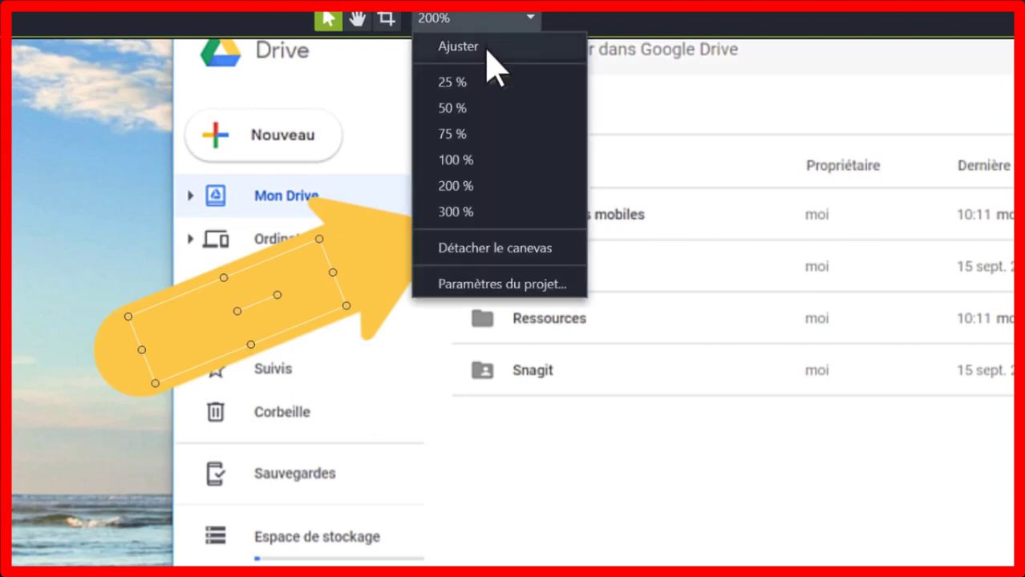
{"action": "left_click", "coordinate": [485, 46]}
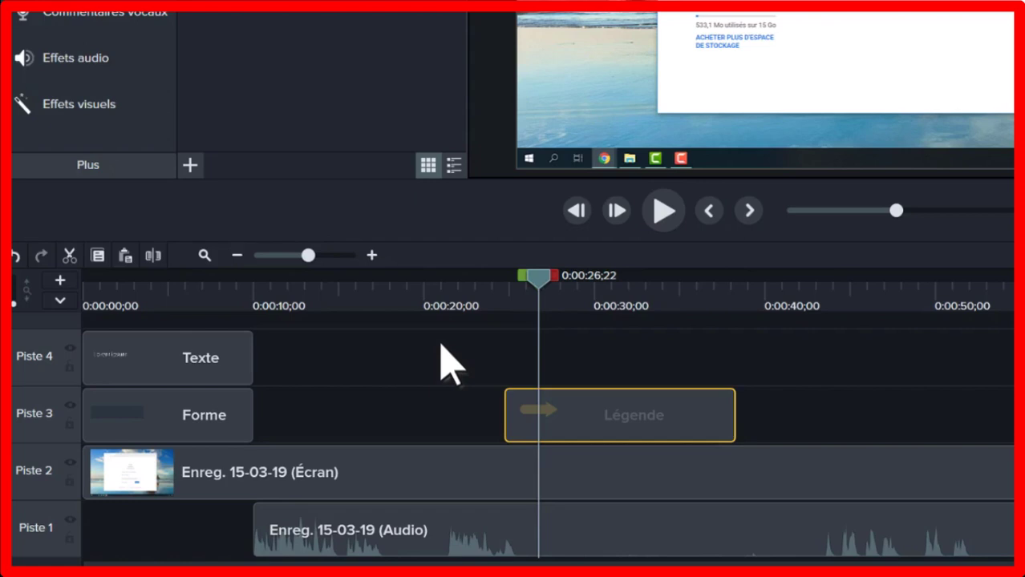
Select the timeline range from 0:00:17;25 to 0:00:21;09 and cut it from all tracks, closing the gap.
{"action": "left_click", "coordinate": [387, 282]}
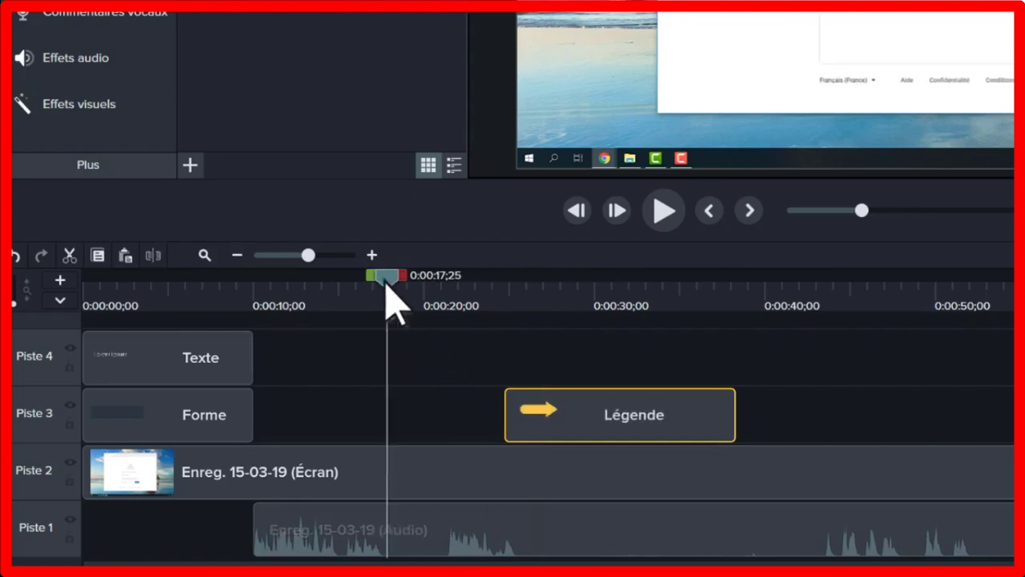
{"action": "left_click_drag", "start_coordinate": [404, 279], "coordinate": [465, 279]}
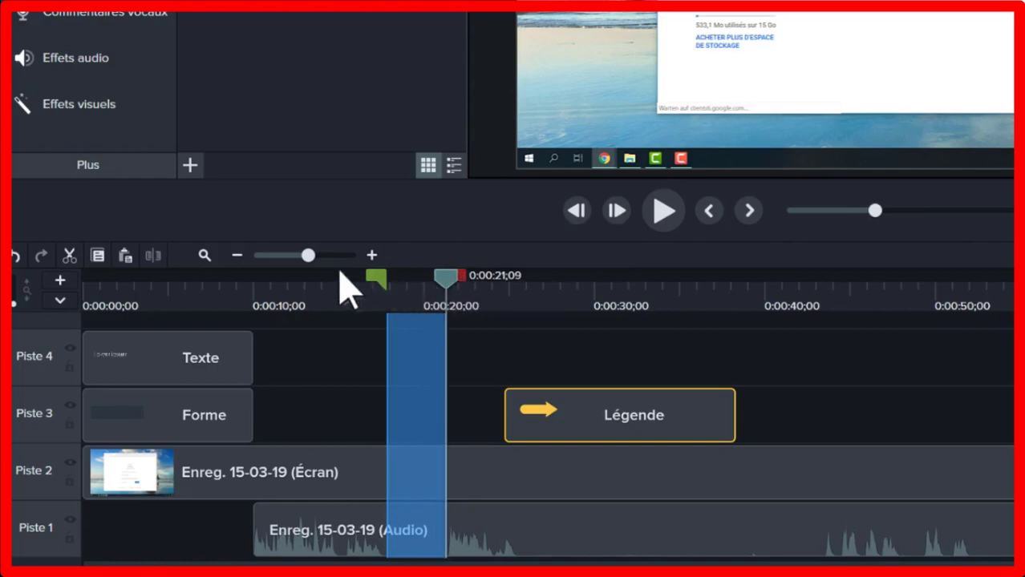
{"action": "left_click", "coordinate": [70, 257]}
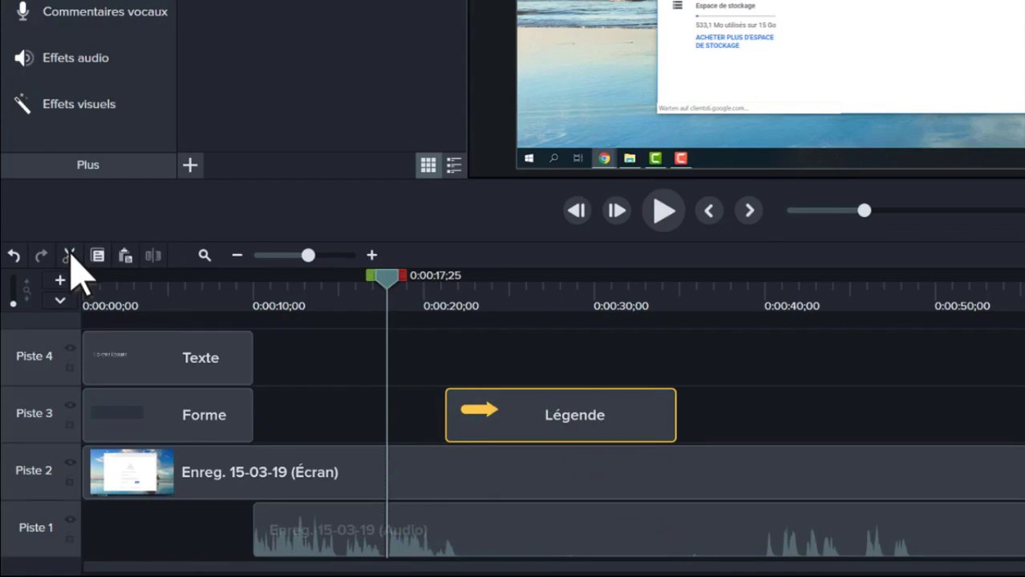
Delete the range from 0:00:09;28 to 0:00:19;26 leaving a gap, and fill it on Piste 2 with the second recording from the media bin.
{"action": "left_click", "coordinate": [254, 290]}
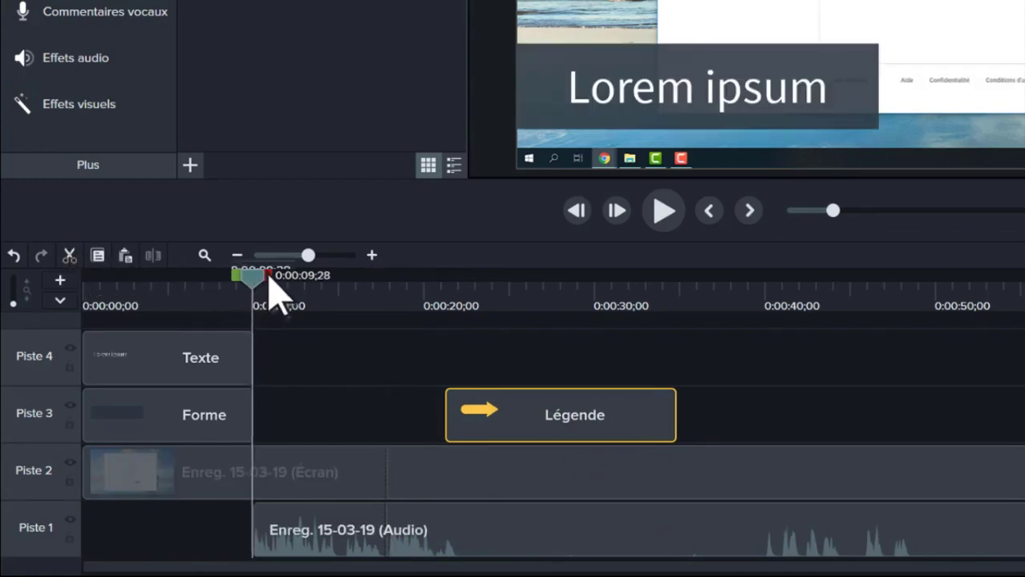
{"action": "left_click_drag", "start_coordinate": [268, 275], "coordinate": [438, 276]}
{"action": "key", "text": "BackSpace"}
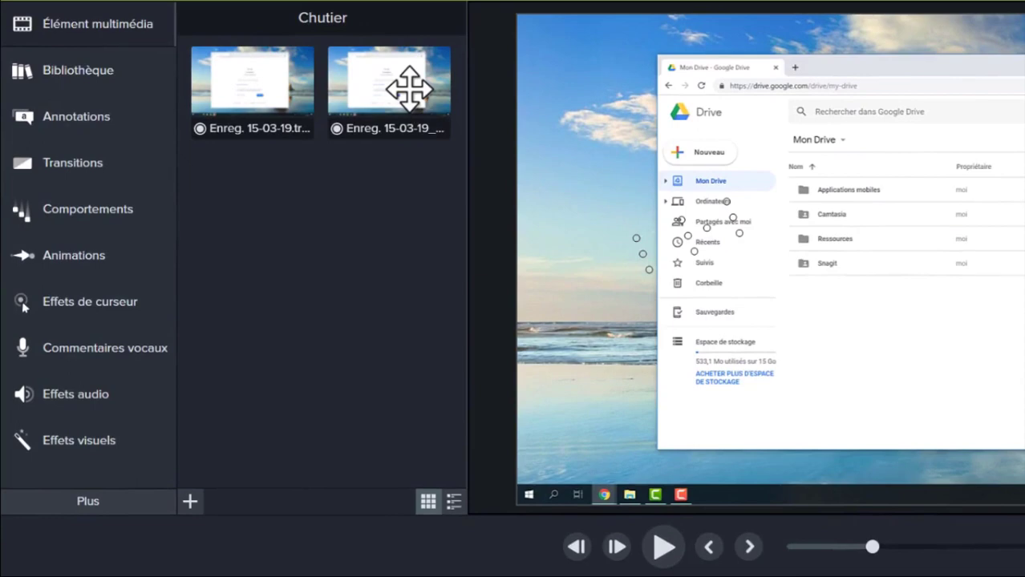
{"action": "left_click_drag", "start_coordinate": [409, 88], "coordinate": [338, 465]}
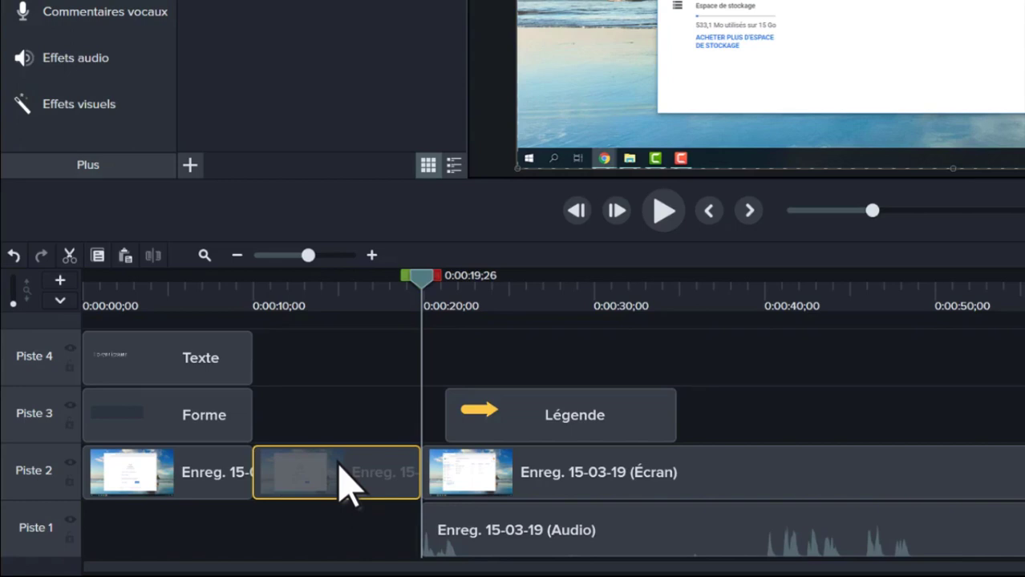
Split the last screen clip on Piste 2 and its audio on Piste 1 at 0:00:37;03.
{"action": "left_click", "coordinate": [715, 297]}
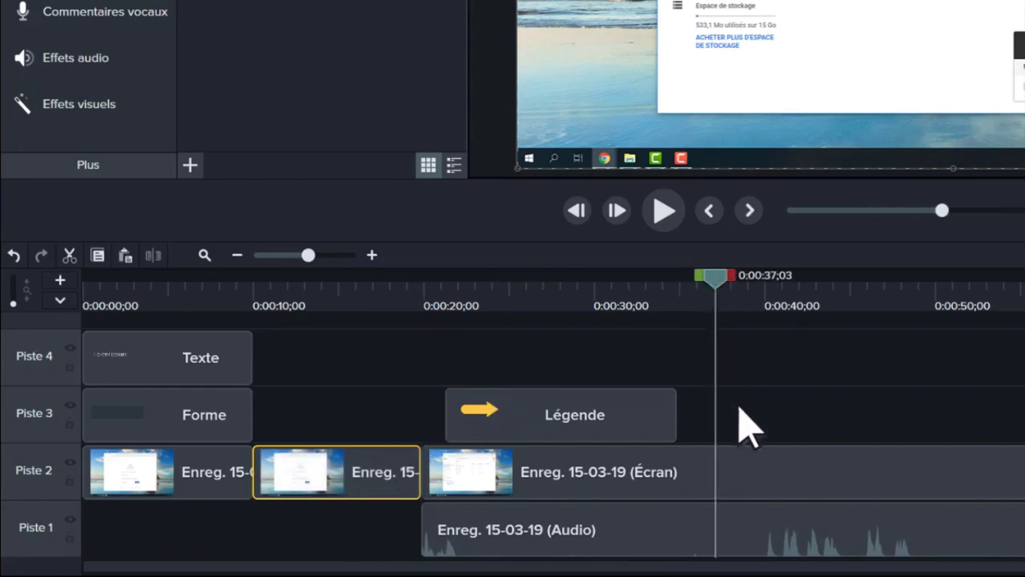
{"action": "left_click_drag", "start_coordinate": [741, 422], "coordinate": [819, 519]}
{"action": "key", "text": "s"}
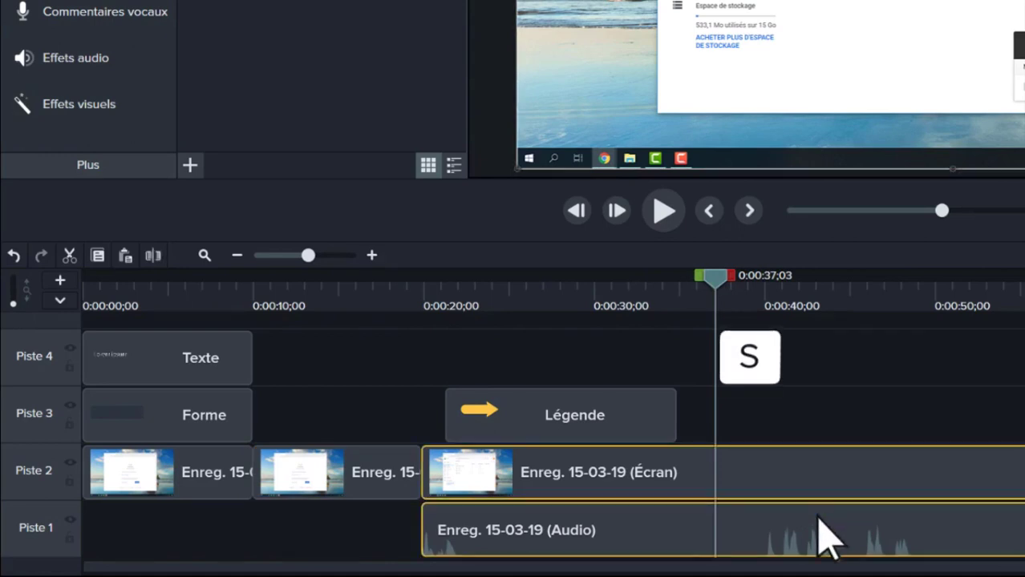
{"action": "key", "text": "super+t"}
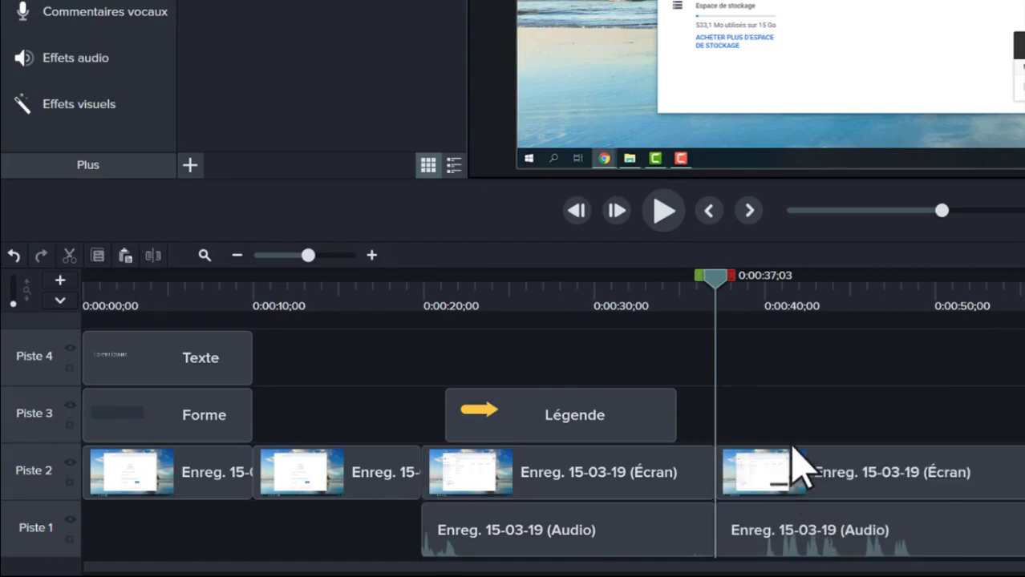
Move the screen and audio clips after the split together to start at about 0:00:42.
{"action": "left_click_drag", "start_coordinate": [781, 418], "coordinate": [853, 533]}
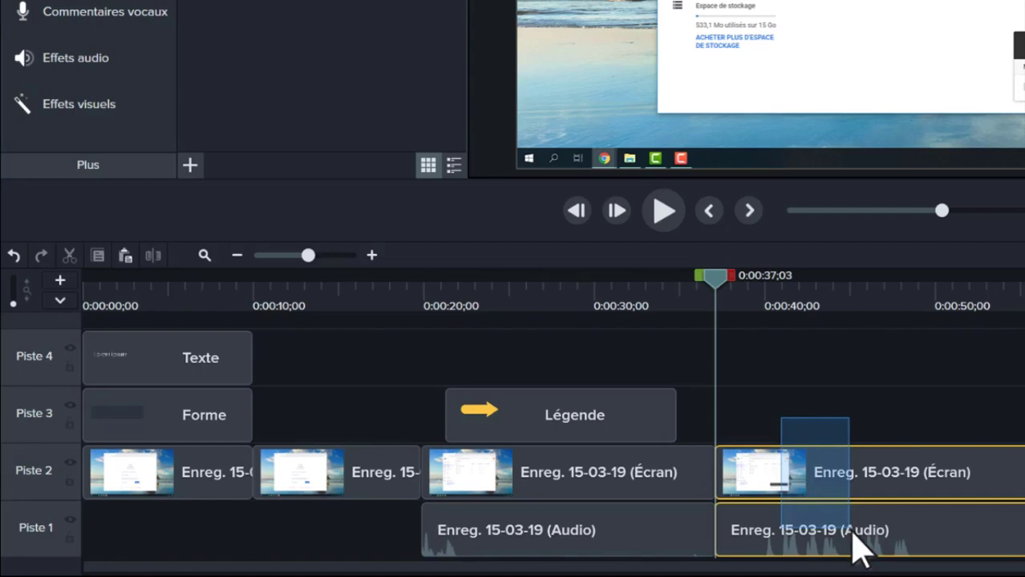
{"action": "left_click_drag", "start_coordinate": [782, 480], "coordinate": [863, 467]}
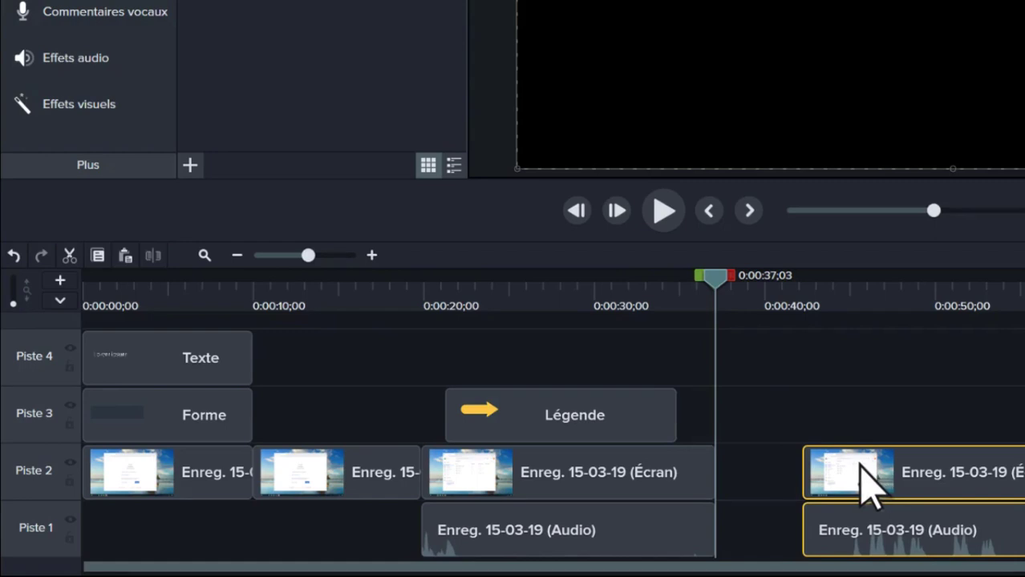
Trim the end of the screen and audio clips before the gap so they finish level with the Légende clip.
{"action": "left_click", "coordinate": [700, 529]}
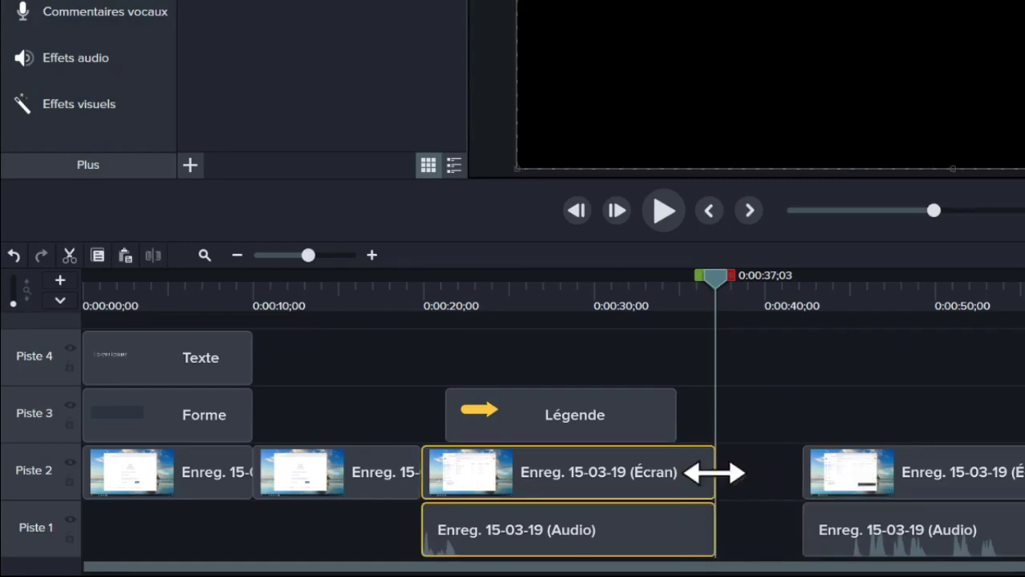
{"action": "left_click_drag", "start_coordinate": [714, 473], "coordinate": [645, 475]}
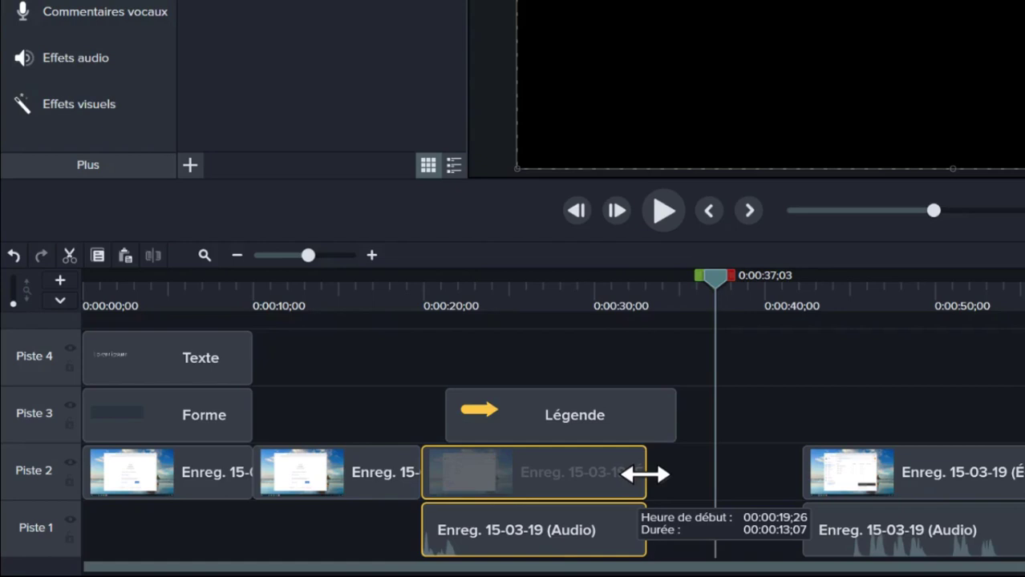
{"action": "left_click_drag", "start_coordinate": [645, 475], "coordinate": [675, 474]}
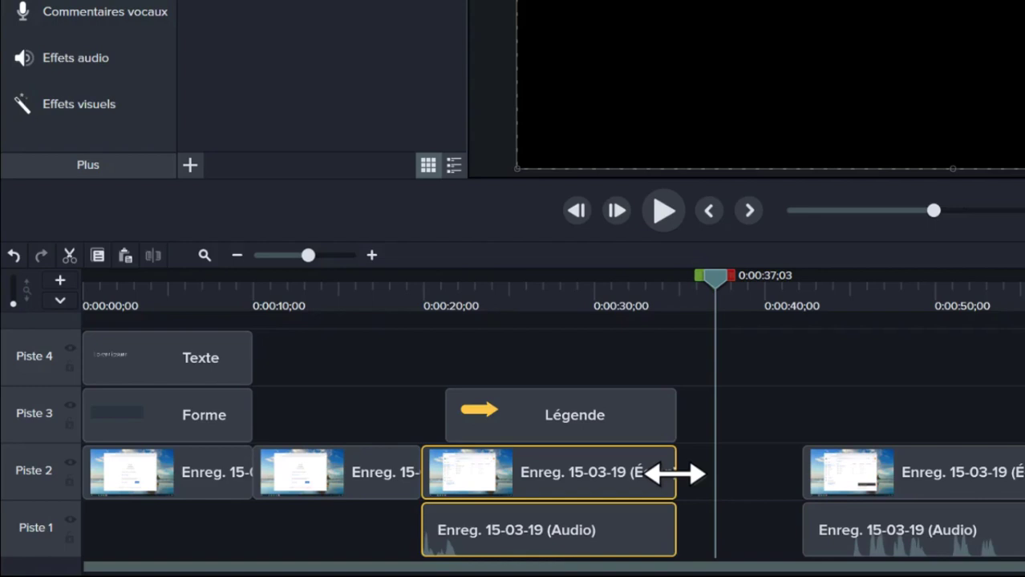
Copy the Légende arrow clip and paste it on Piste 3 at 0:00:45;03, undoing and redoing the paste once.
{"action": "left_click", "coordinate": [624, 419]}
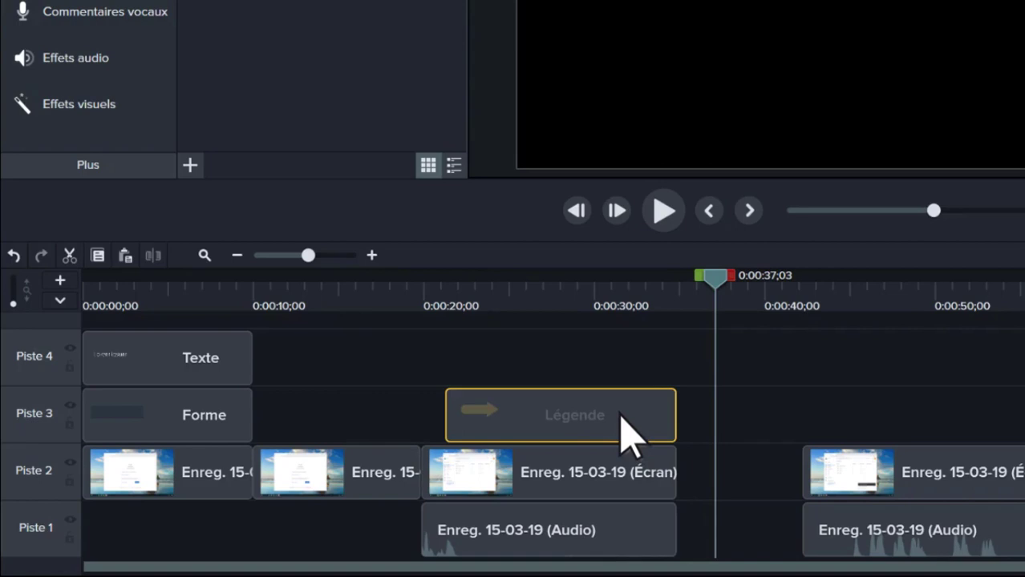
{"action": "key", "text": "ctrl+c"}
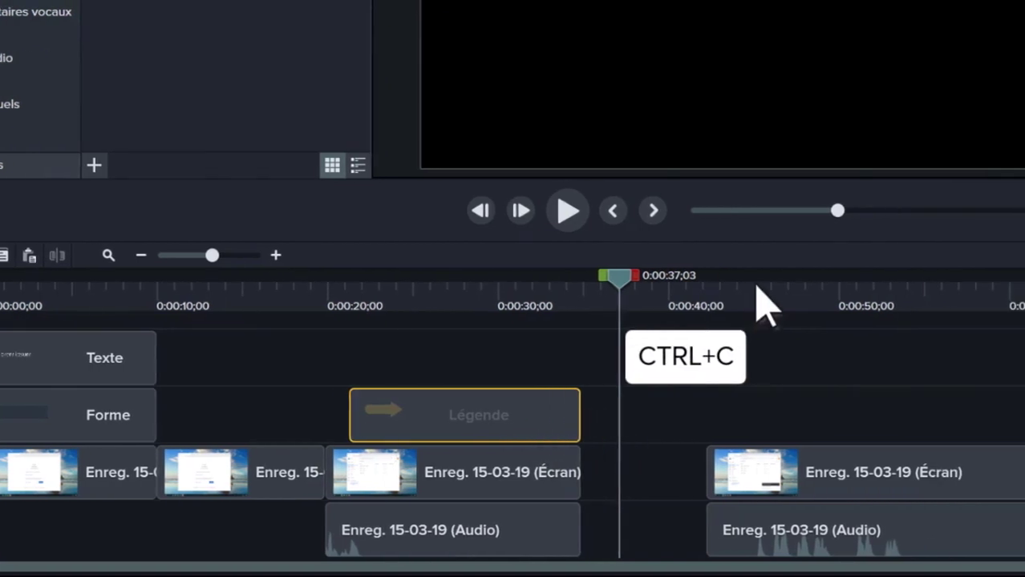
{"action": "left_click", "coordinate": [756, 291]}
{"action": "key", "text": "ctrl+v"}
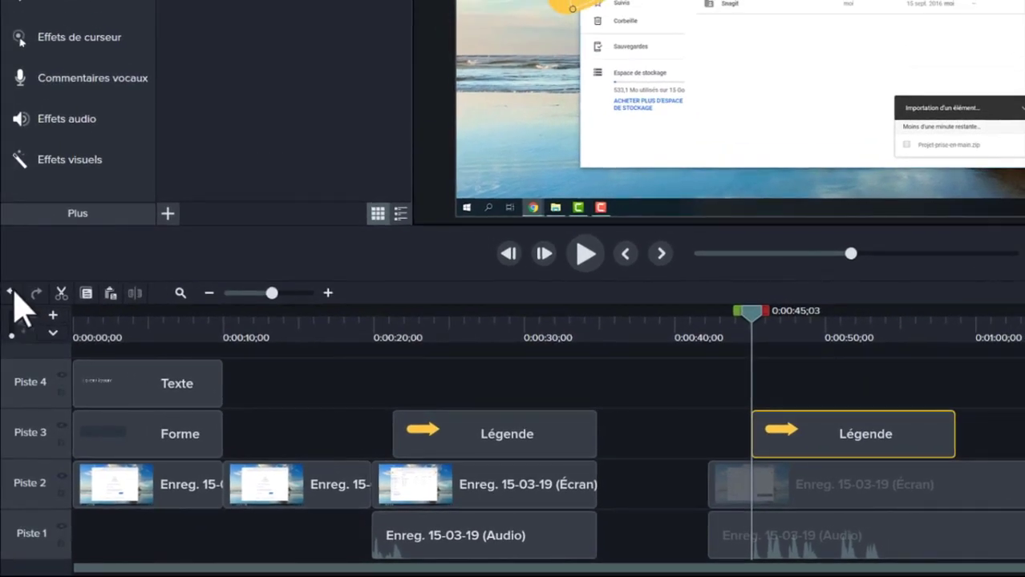
{"action": "left_click", "coordinate": [13, 292]}
{"action": "left_click", "coordinate": [37, 292]}
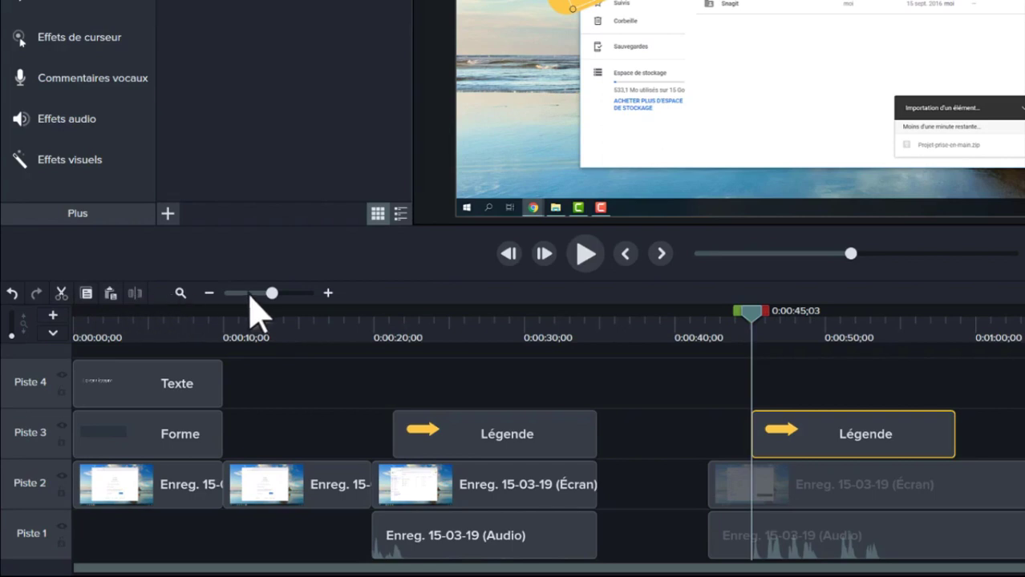
Zoom in on the timeline around the playhead and fit the whole project back in the timeline.
{"action": "left_click_drag", "start_coordinate": [271, 295], "coordinate": [292, 297]}
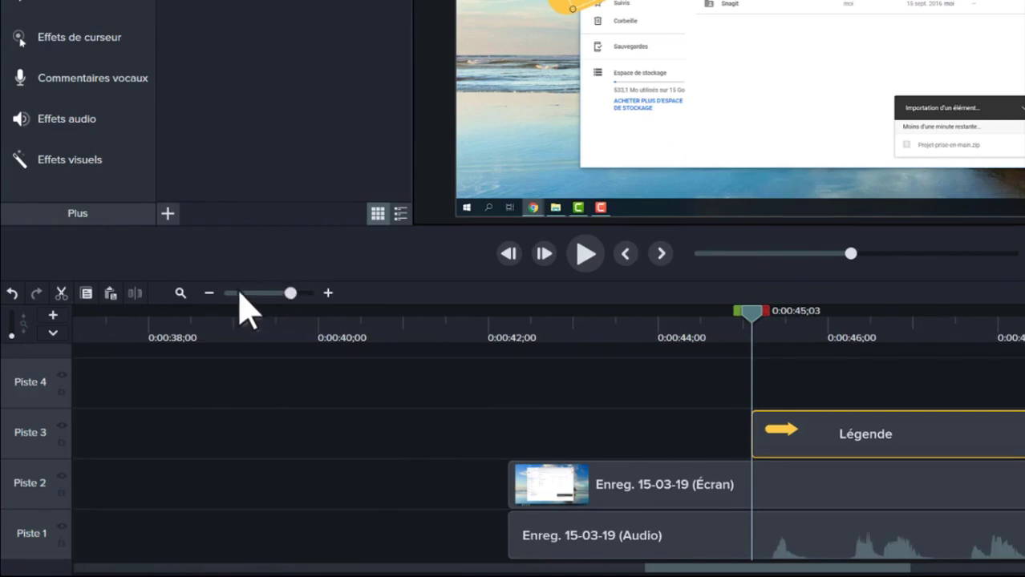
{"action": "left_click", "coordinate": [180, 294]}
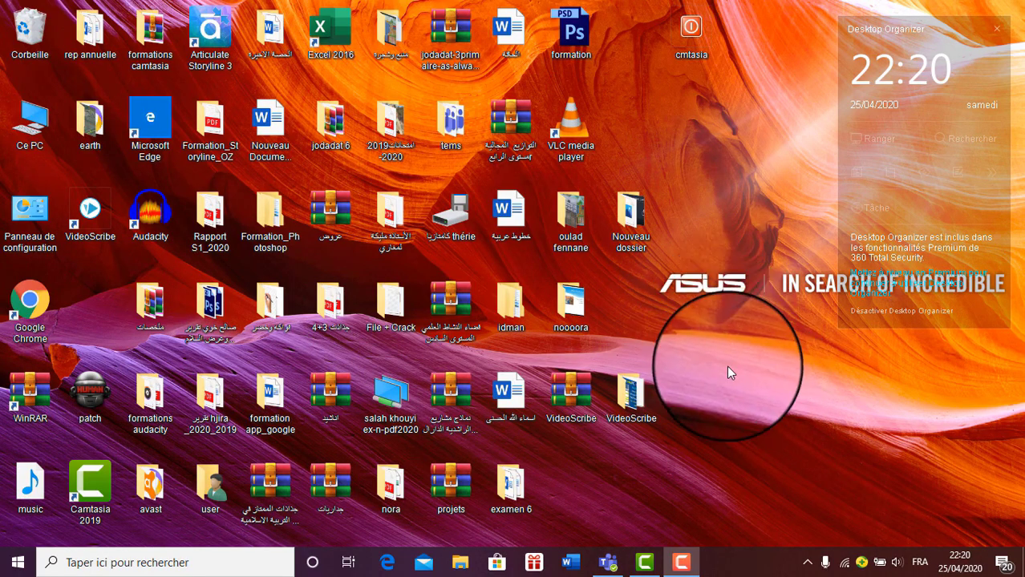
Switch to the Windows desktop and create a new folder there.
{"action": "right_click", "coordinate": [727, 366]}
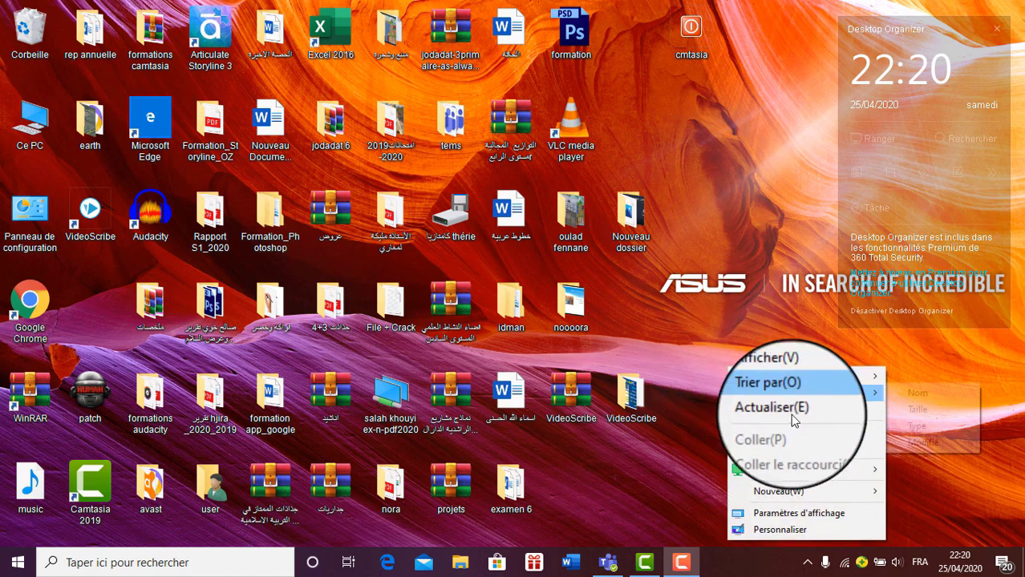
{"action": "mouse_move", "coordinate": [806, 489]}
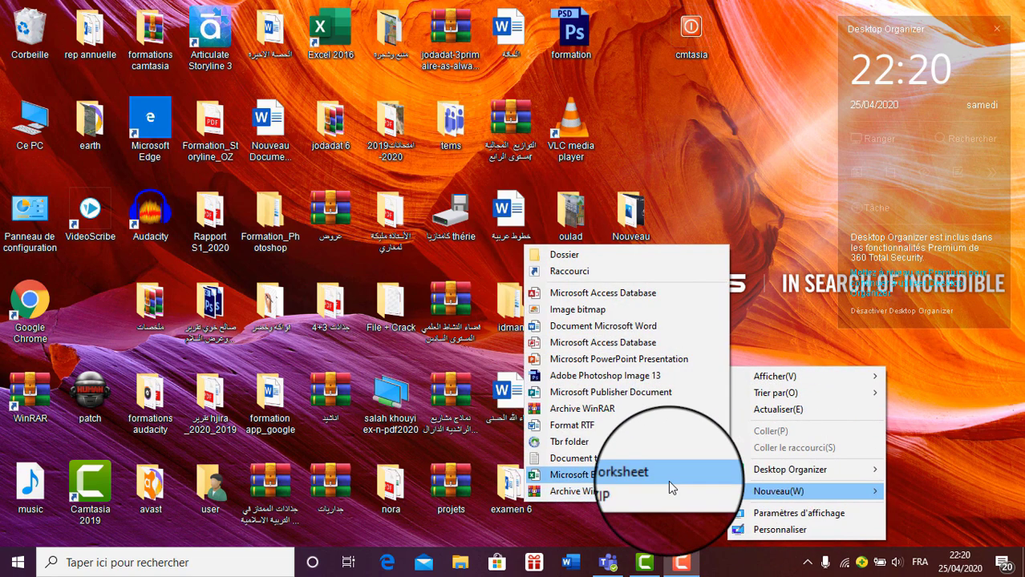
{"action": "left_click", "coordinate": [573, 255]}
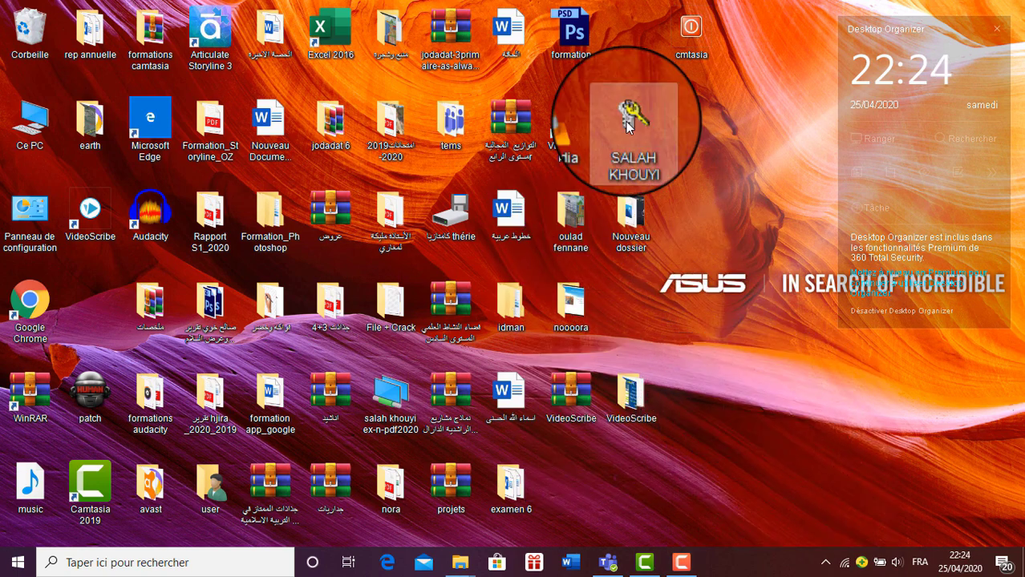
Open the desktop folder with the key icon.
{"action": "double_click", "coordinate": [626, 121]}
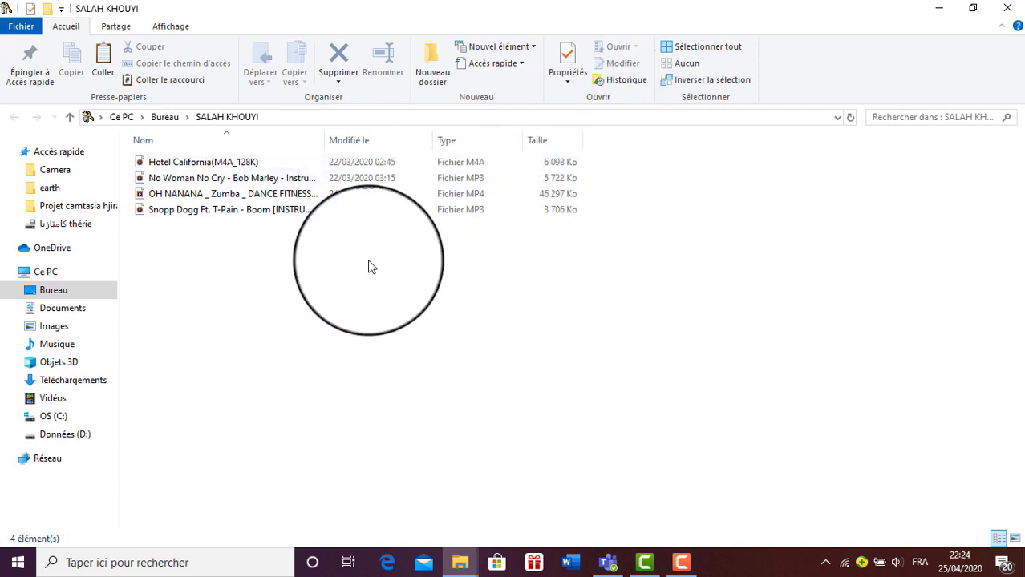
{"action": "right_click", "coordinate": [370, 266]}
{"action": "left_click", "coordinate": [416, 366]}
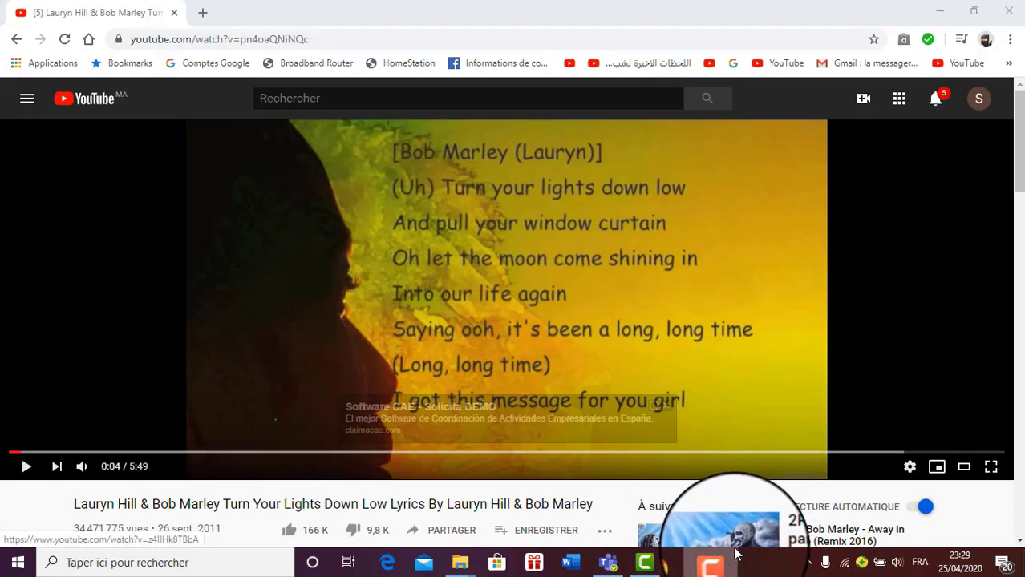
Switch from the YouTube page to the Camtasia recorder window.
{"action": "mouse_move", "coordinate": [724, 566]}
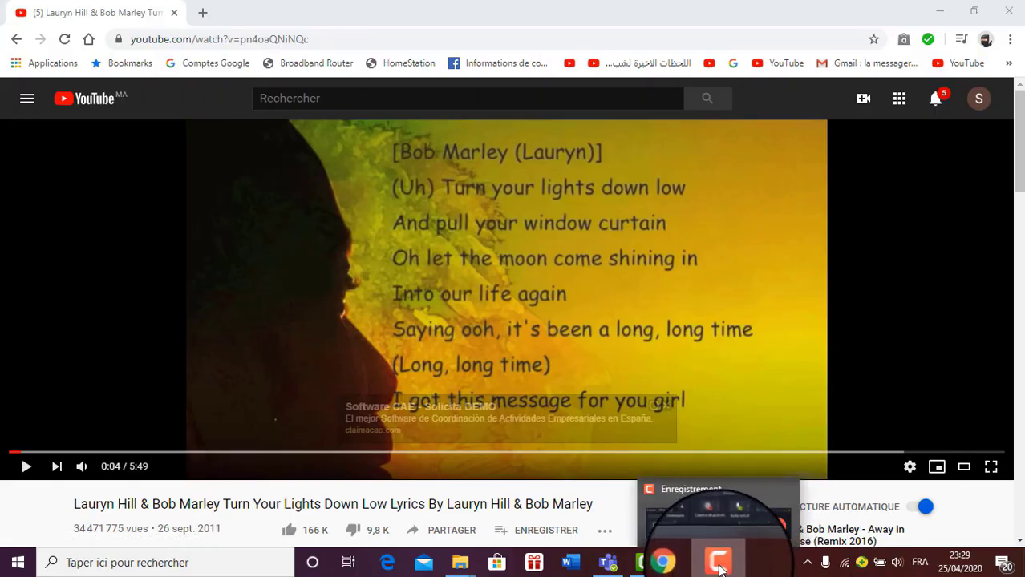
{"action": "left_click", "coordinate": [719, 568]}
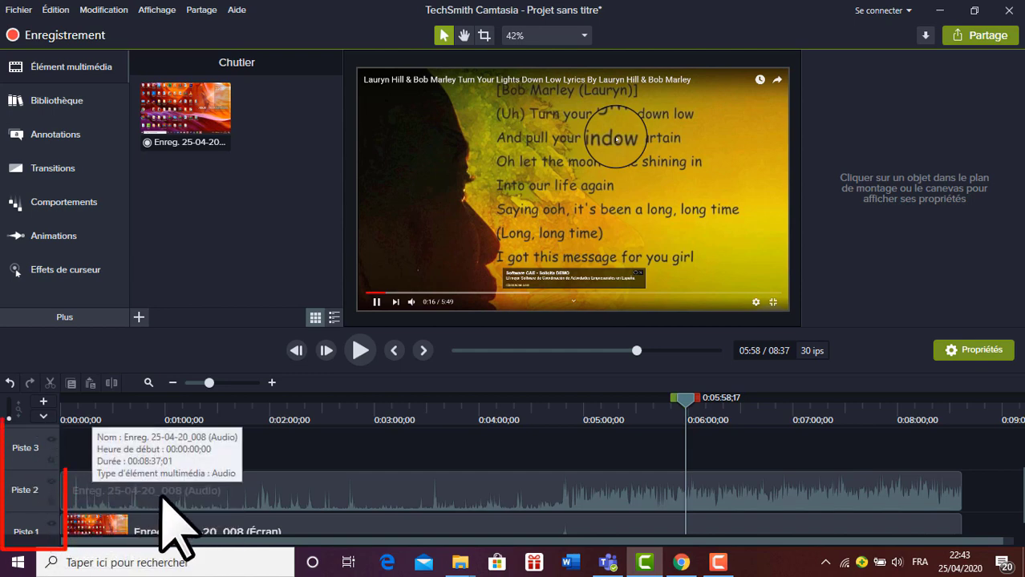
Hide Piste 1, which holds the screen recording, in the Camtasia timeline.
{"action": "left_click", "coordinate": [52, 523]}
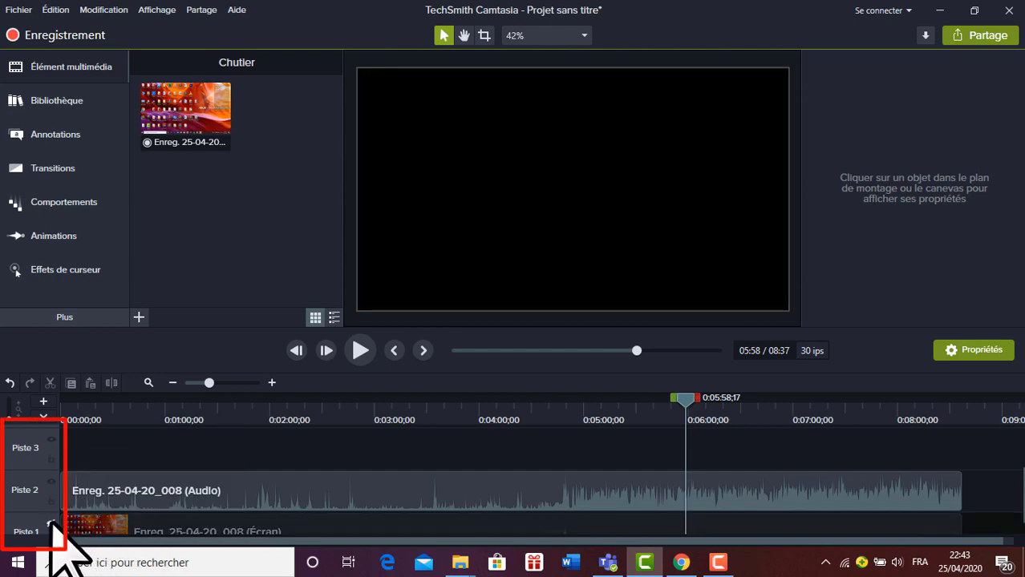
Make Piste 1 visible again, and briefly hide the audio track Piste 2 before showing it again.
{"action": "left_click", "coordinate": [52, 522]}
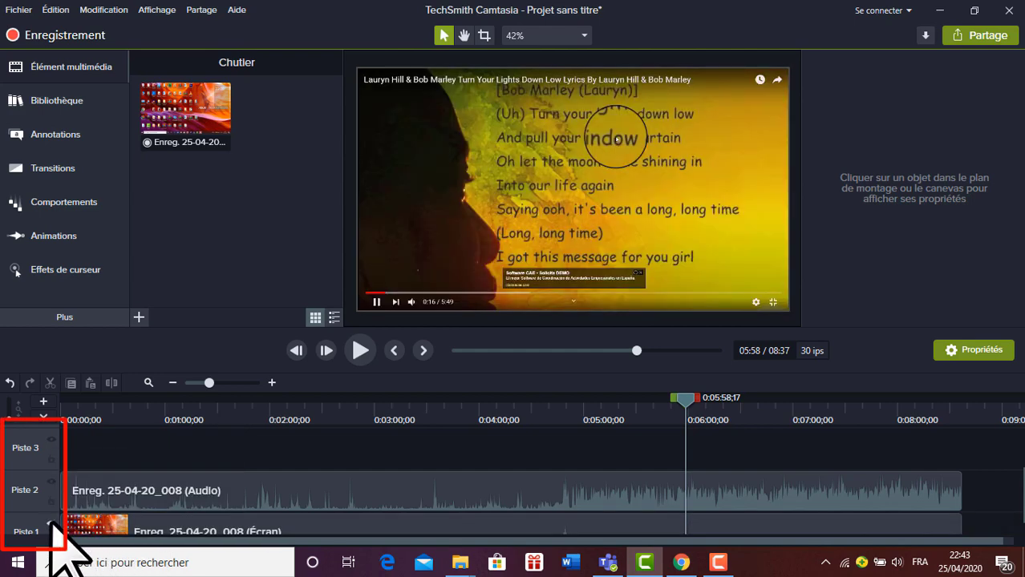
{"action": "left_click", "coordinate": [52, 482]}
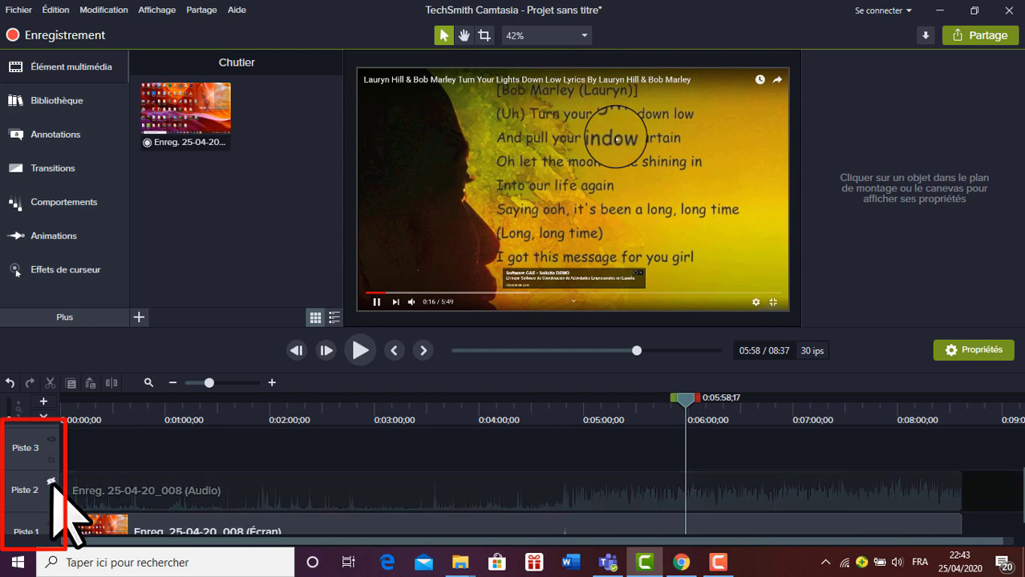
{"action": "left_click", "coordinate": [51, 482]}
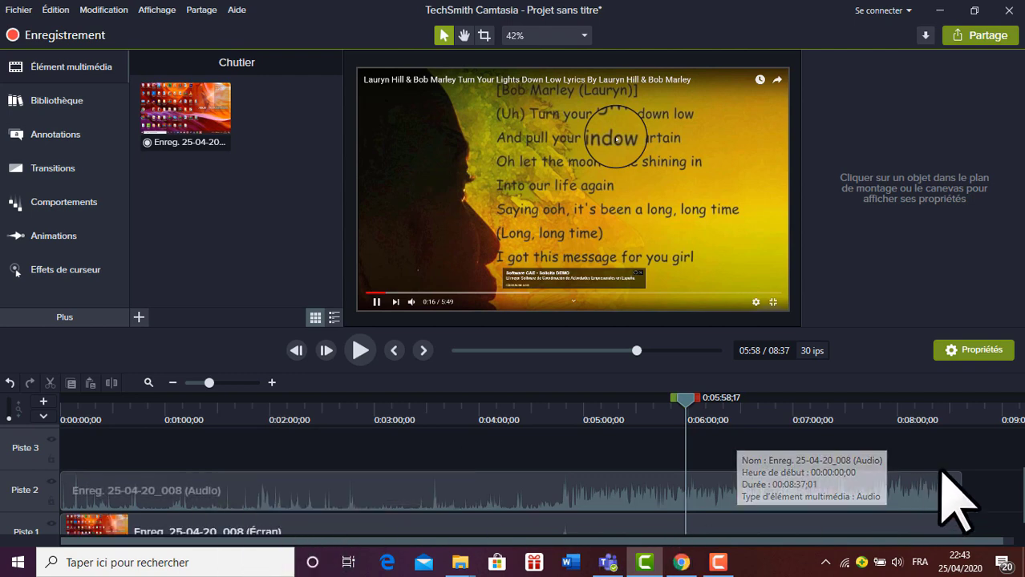
Select the audio and screen clips on Piste 2 and Piste 1 and split both at 0:05:58;17.
{"action": "left_click_drag", "start_coordinate": [944, 461], "coordinate": [959, 550]}
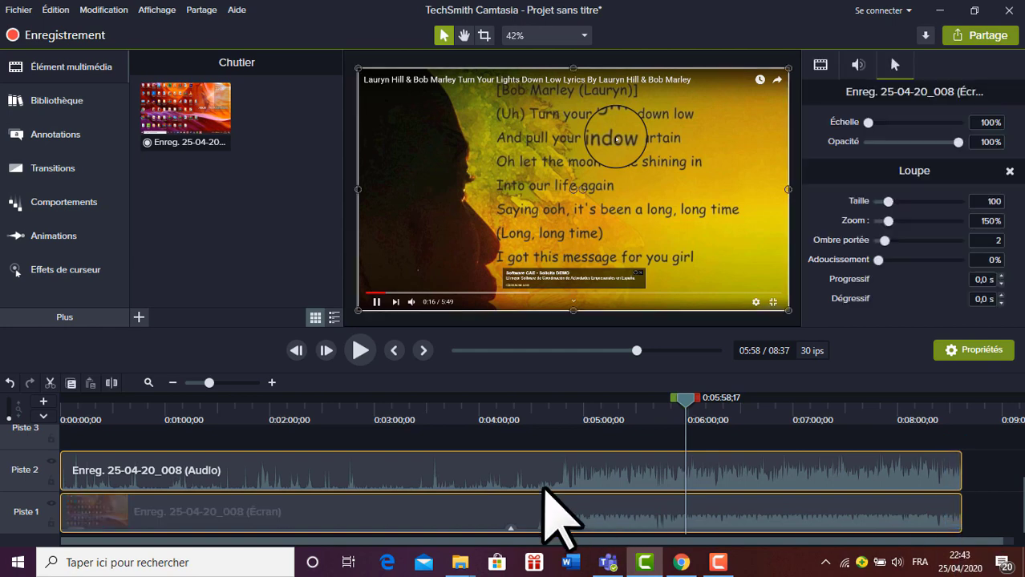
{"action": "left_click", "coordinate": [513, 473]}
{"action": "left_click_drag", "start_coordinate": [513, 473], "coordinate": [467, 474]}
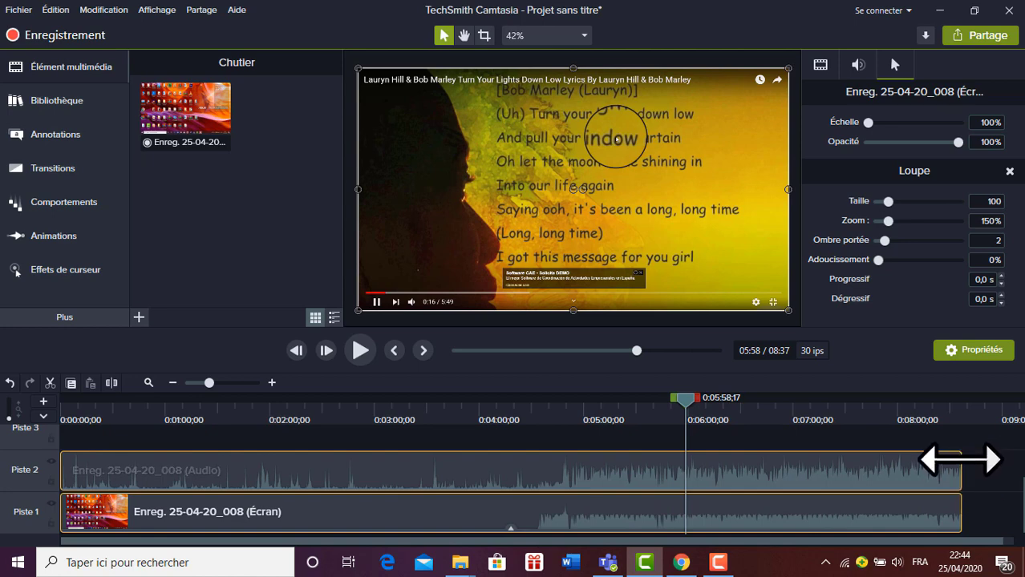
{"action": "left_click_drag", "start_coordinate": [959, 459], "coordinate": [979, 465]}
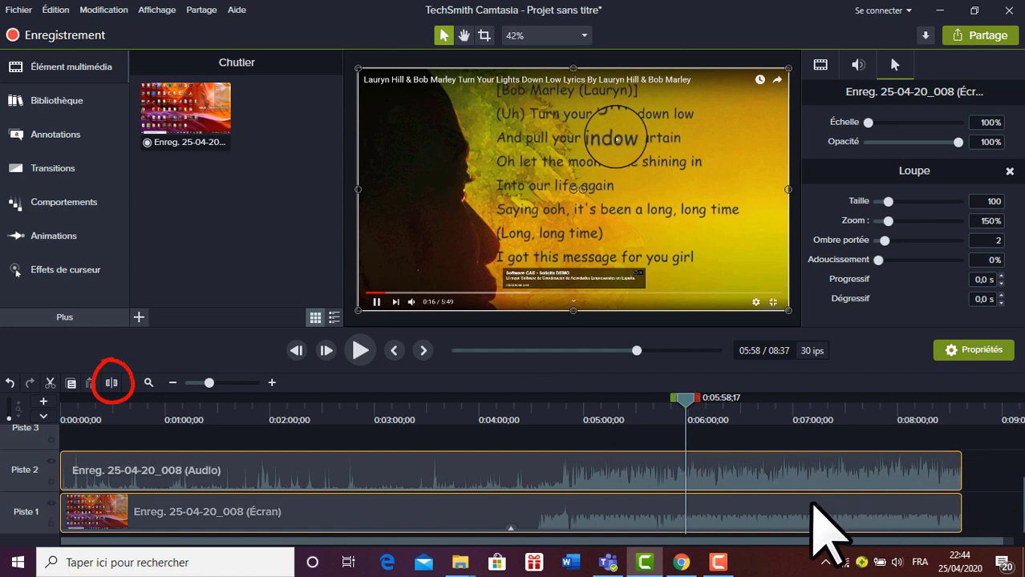
{"action": "left_click", "coordinate": [111, 383]}
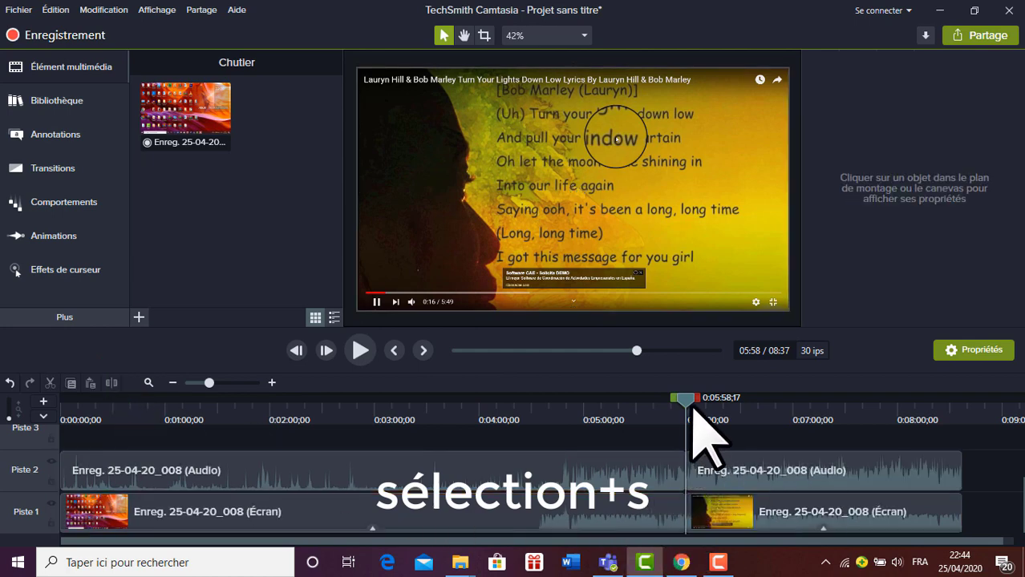
Move the playhead to 0:05:46;28 and select the second part of the split clips on both tracks.
{"action": "left_click_drag", "start_coordinate": [686, 399], "coordinate": [664, 398]}
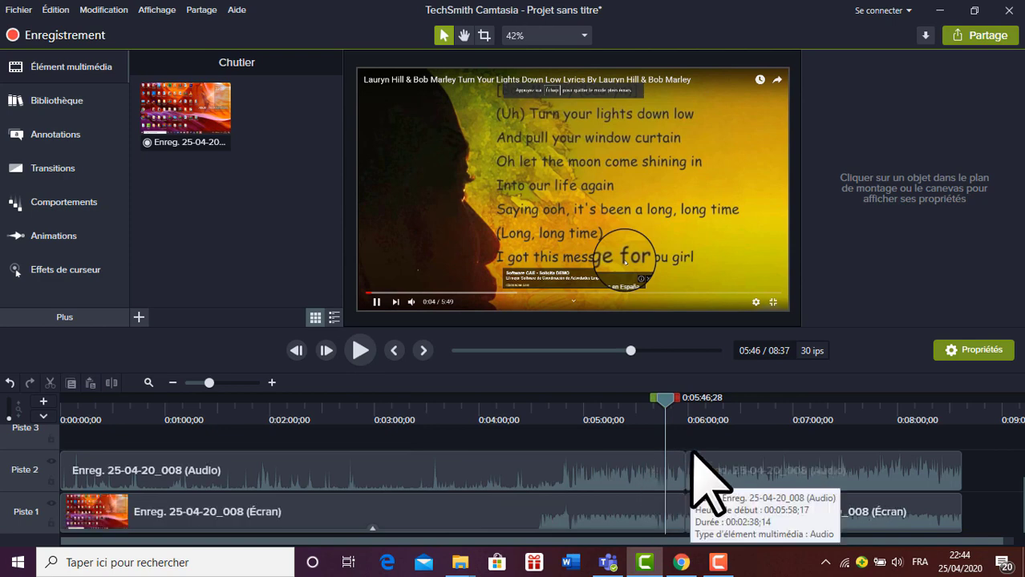
{"action": "left_click", "coordinate": [692, 463]}
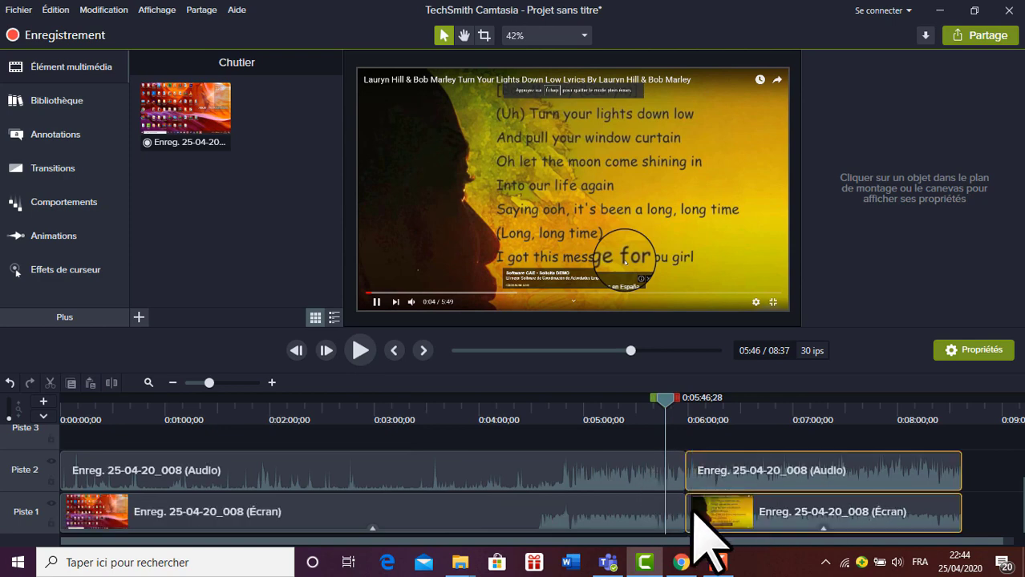
{"action": "left_click", "coordinate": [696, 527]}
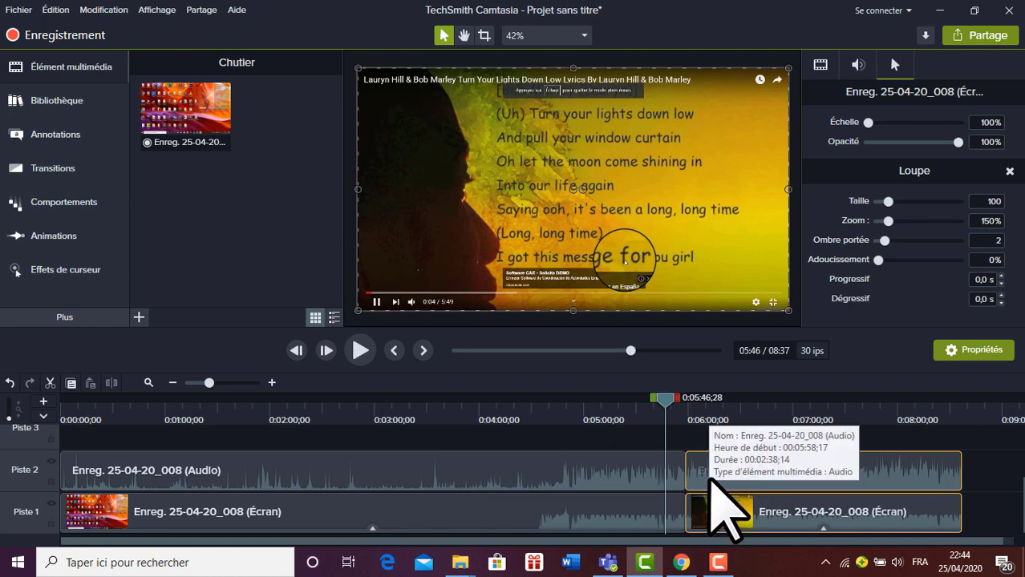
{"action": "mouse_move", "coordinate": [709, 482]}
{"action": "left_mouse_down"}
{"action": "mouse_move", "coordinate": [745, 481]}
{"action": "mouse_move", "coordinate": [699, 481]}
{"action": "left_mouse_up"}
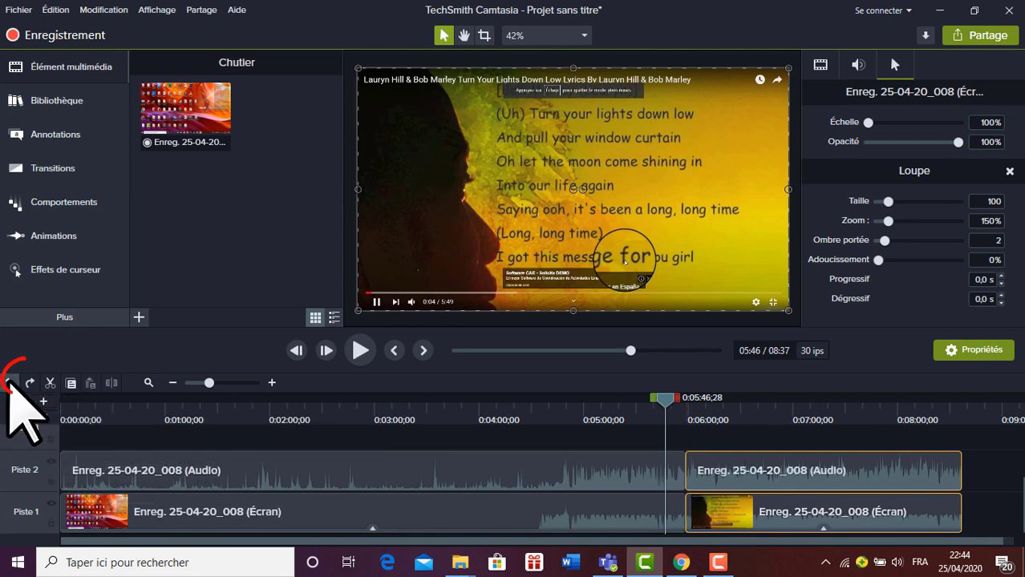
Undo the split of the two clips, redo it, and undo it once more.
{"action": "left_click", "coordinate": [10, 382]}
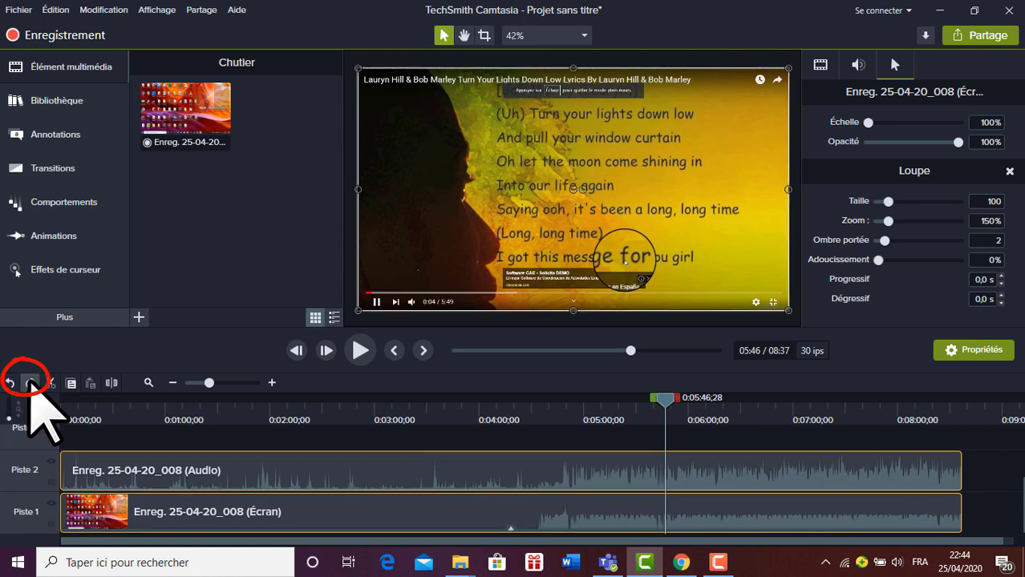
{"action": "left_click", "coordinate": [30, 382]}
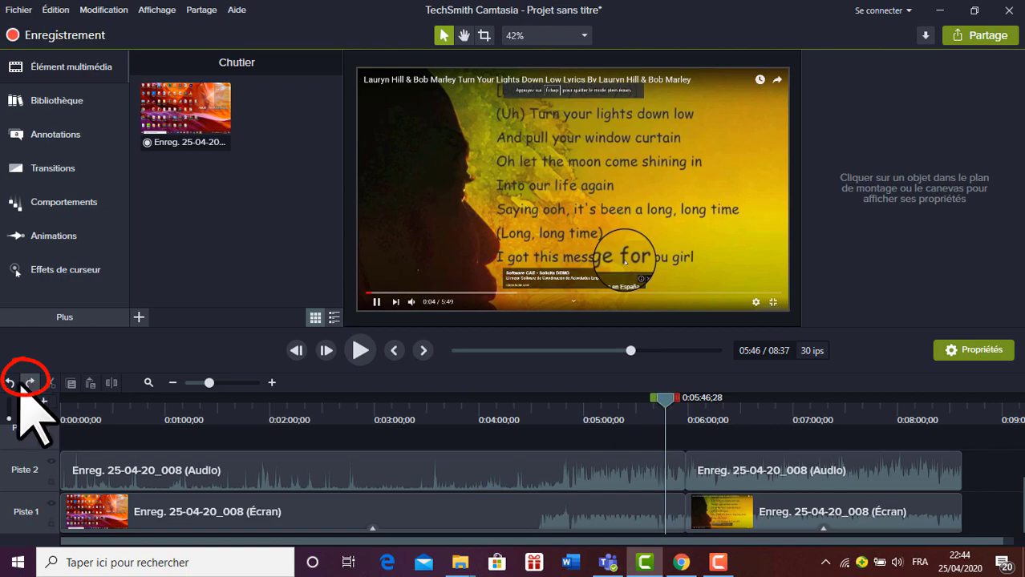
{"action": "left_click", "coordinate": [9, 383]}
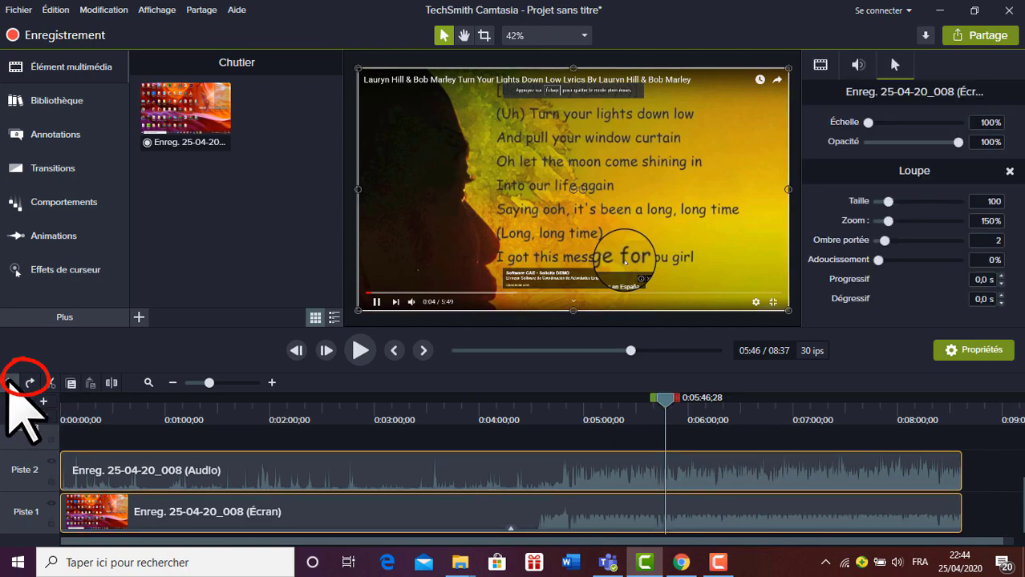
Adjust the volume line of the Piste 2 audio clip with audio points at about 0:01:15 and 0:01:55.
{"action": "left_click", "coordinate": [218, 475]}
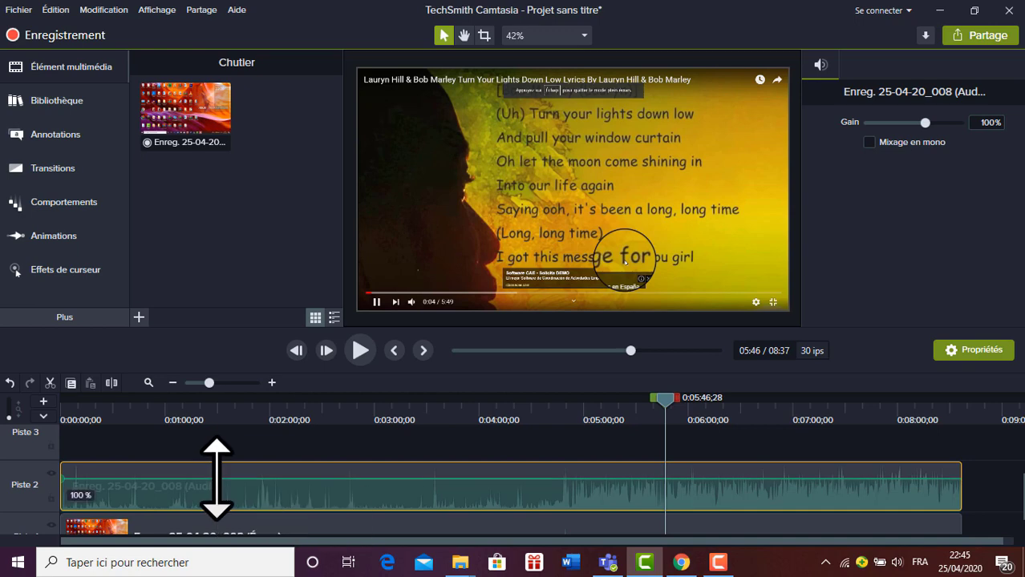
{"action": "mouse_move", "coordinate": [216, 479]}
{"action": "left_mouse_down"}
{"action": "mouse_move", "coordinate": [217, 466]}
{"action": "mouse_move", "coordinate": [216, 490]}
{"action": "mouse_move", "coordinate": [213, 456]}
{"action": "mouse_move", "coordinate": [212, 476]}
{"action": "left_mouse_up"}
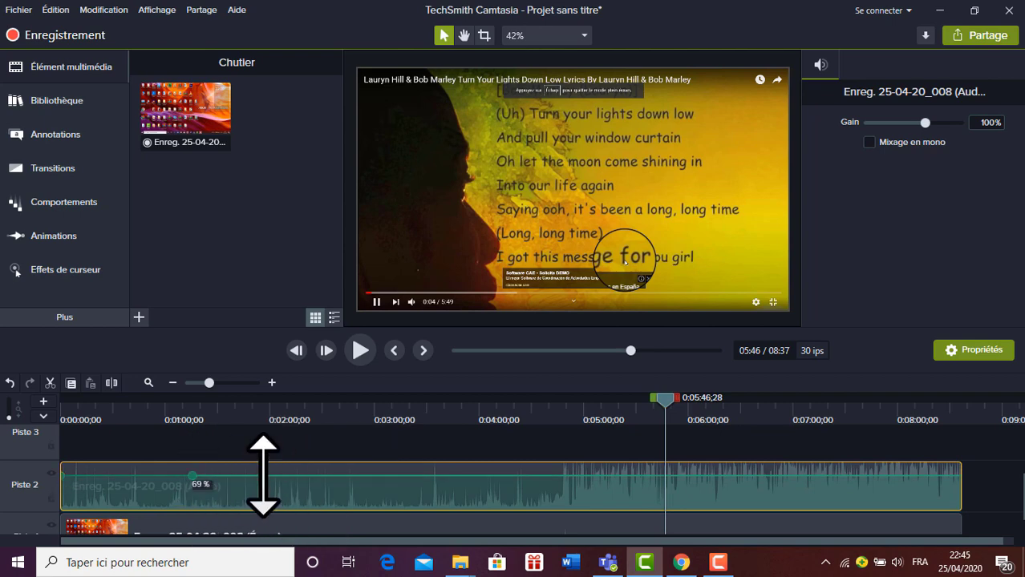
{"action": "mouse_move", "coordinate": [263, 477]}
{"action": "left_mouse_down"}
{"action": "mouse_move", "coordinate": [263, 503]}
{"action": "mouse_move", "coordinate": [264, 469]}
{"action": "left_mouse_up"}
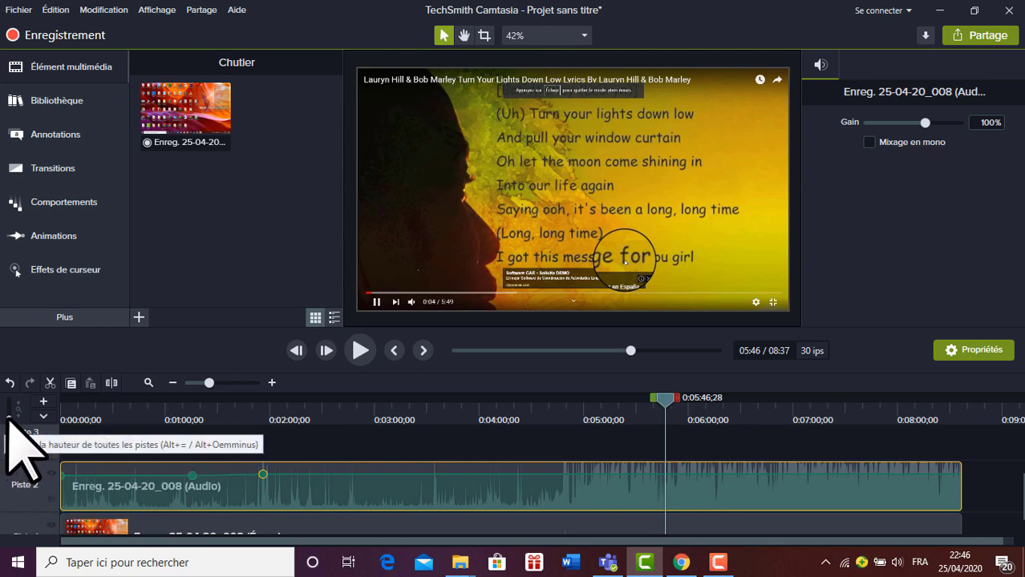
Adjust the track height and zoom the timeline in around the playhead, returning to the fitted view of the whole project.
{"action": "left_click_drag", "start_coordinate": [8, 419], "coordinate": [8, 423]}
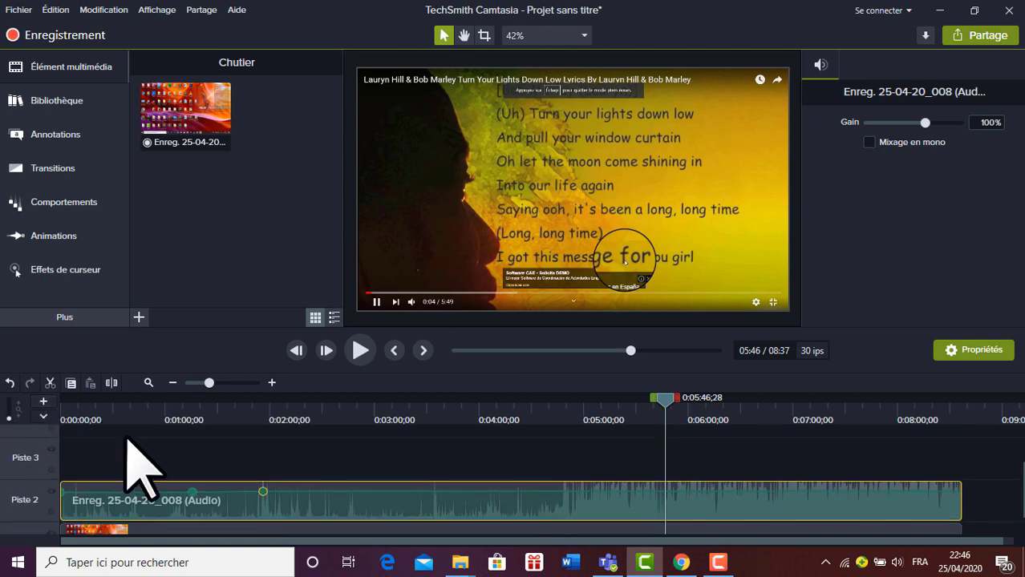
{"action": "left_click", "coordinate": [148, 383]}
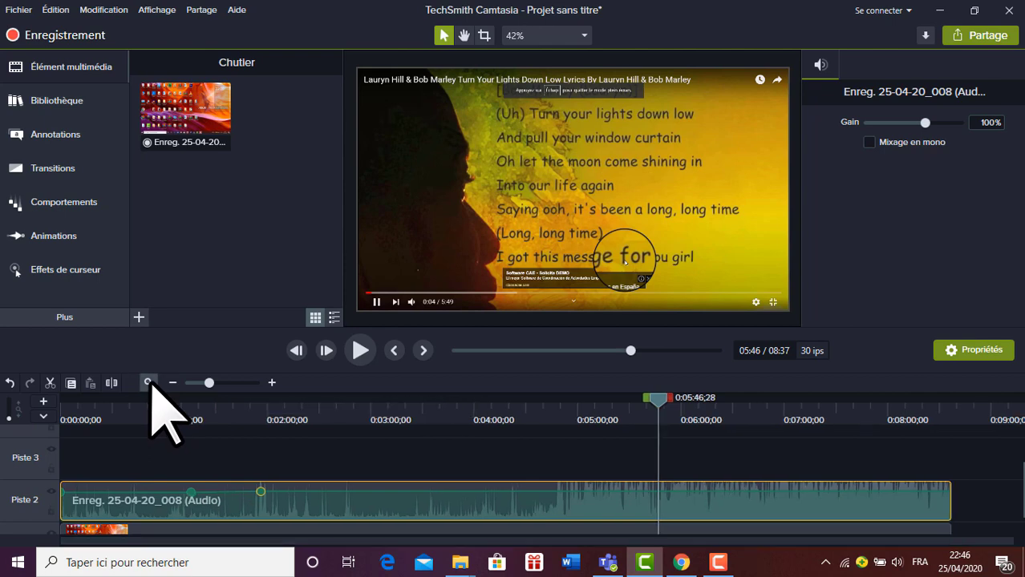
{"action": "left_click", "coordinate": [272, 383]}
{"action": "left_click", "coordinate": [273, 383]}
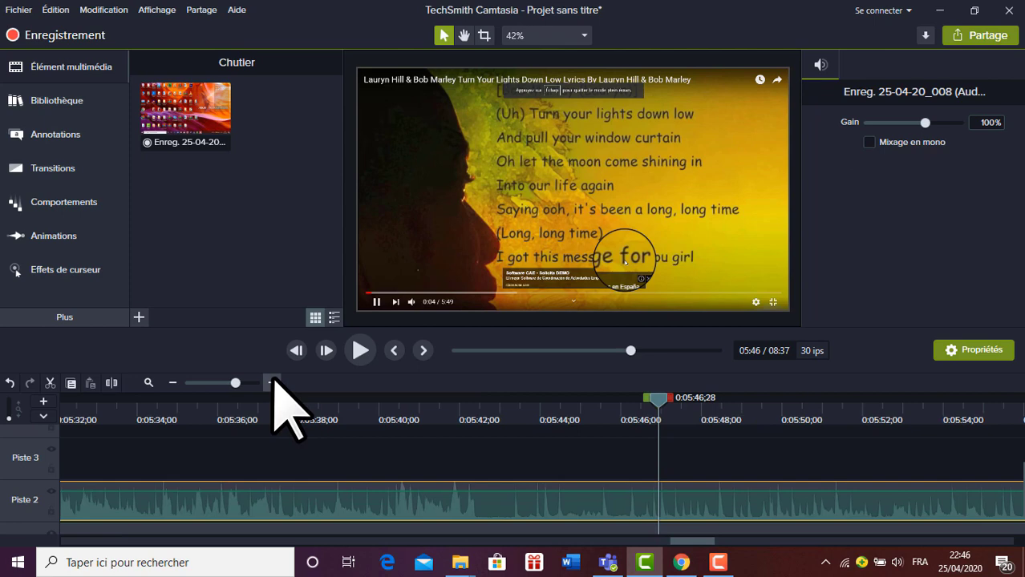
{"action": "left_click", "coordinate": [272, 383]}
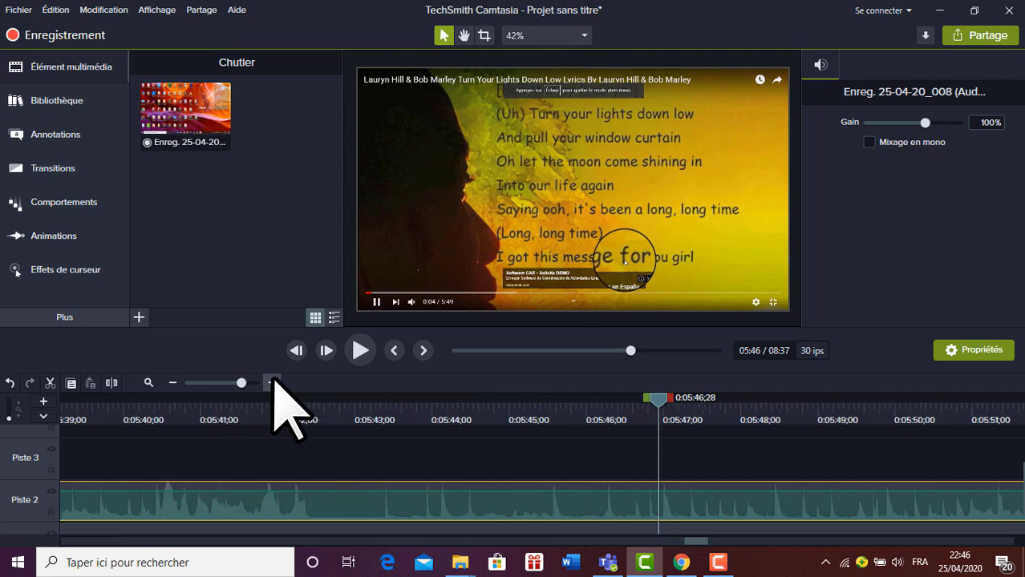
{"action": "left_click", "coordinate": [148, 384]}
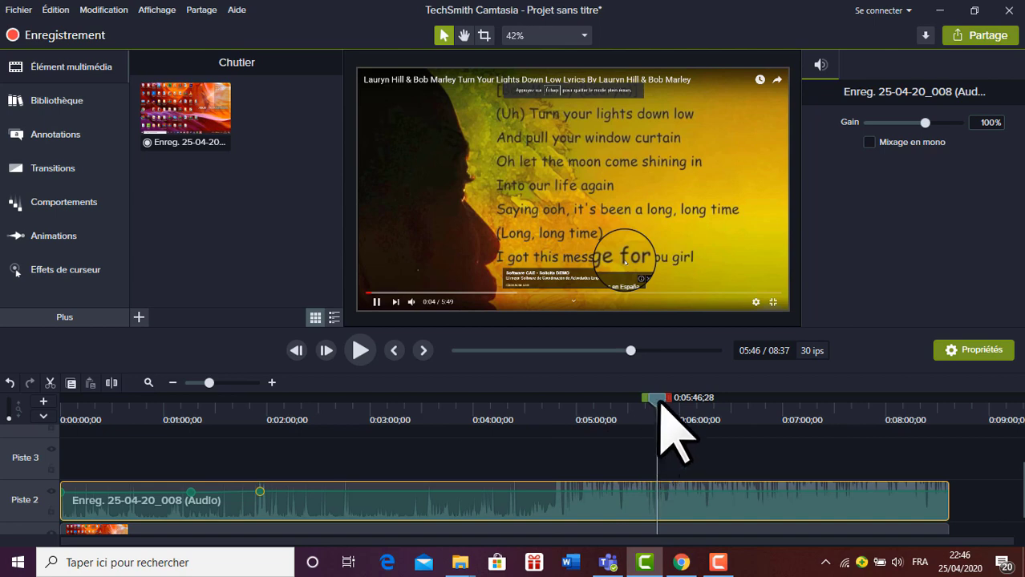
Cut the section from 0:05:18;29 to 0:05:47;24 out of both tracks, then undo the cut and clear the time selection.
{"action": "mouse_move", "coordinate": [659, 401]}
{"action": "left_mouse_down"}
{"action": "mouse_move", "coordinate": [523, 401]}
{"action": "mouse_move", "coordinate": [671, 400]}
{"action": "left_mouse_up"}
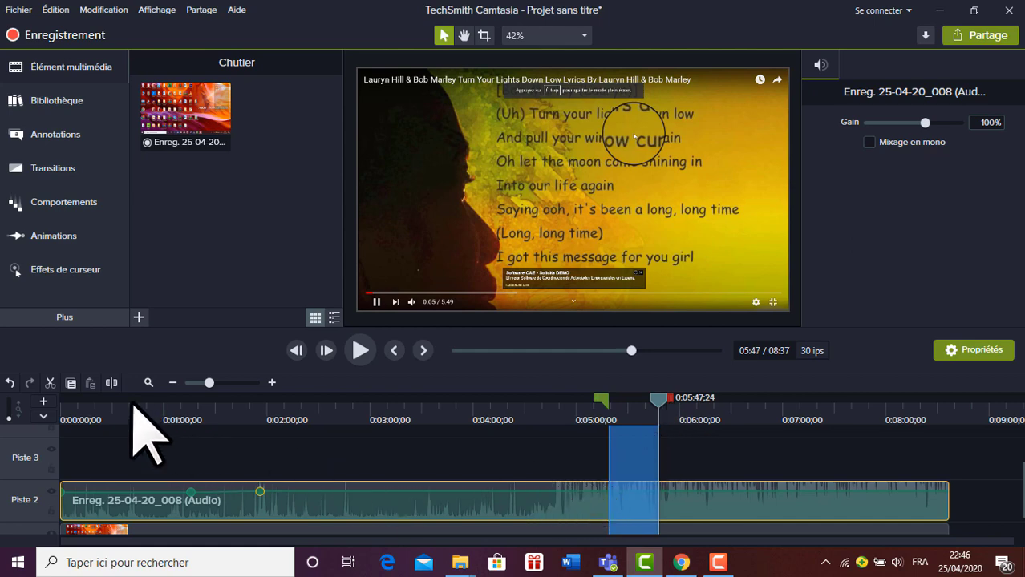
{"action": "left_click", "coordinate": [49, 383]}
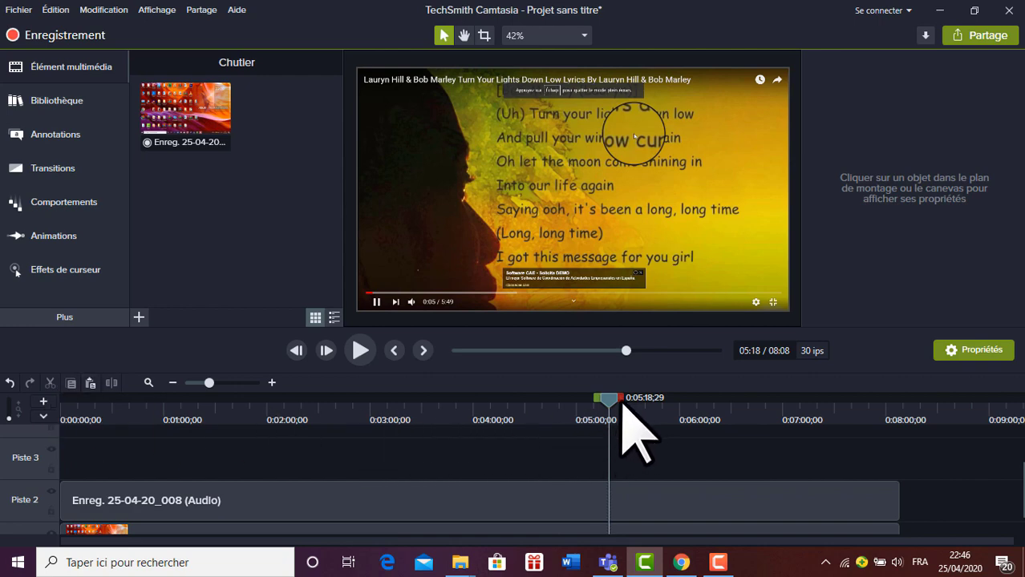
{"action": "left_click_drag", "start_coordinate": [612, 399], "coordinate": [636, 400]}
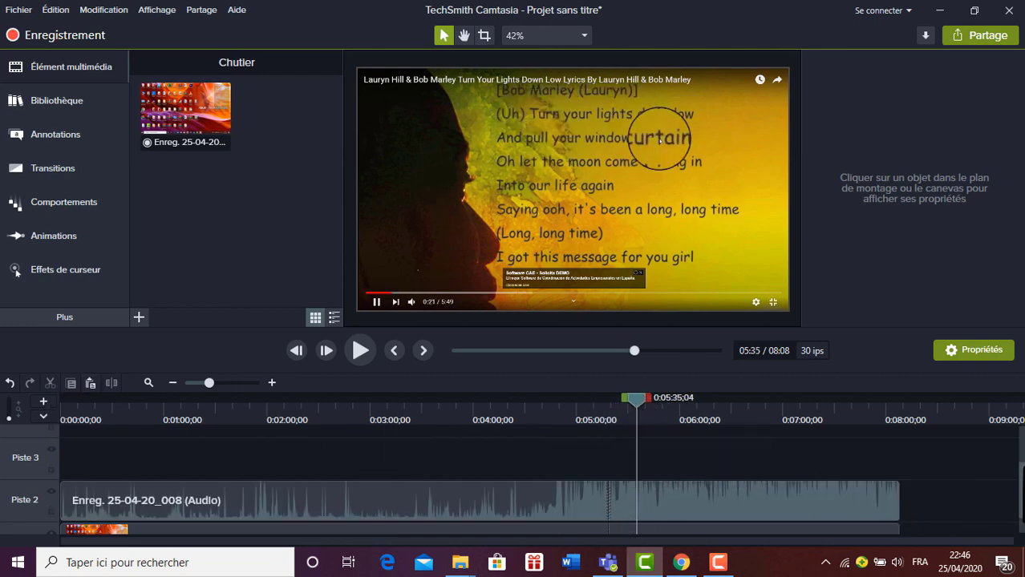
{"action": "scroll", "coordinate": [511, 488], "scroll_direction": "down", "scroll_amount": 1}
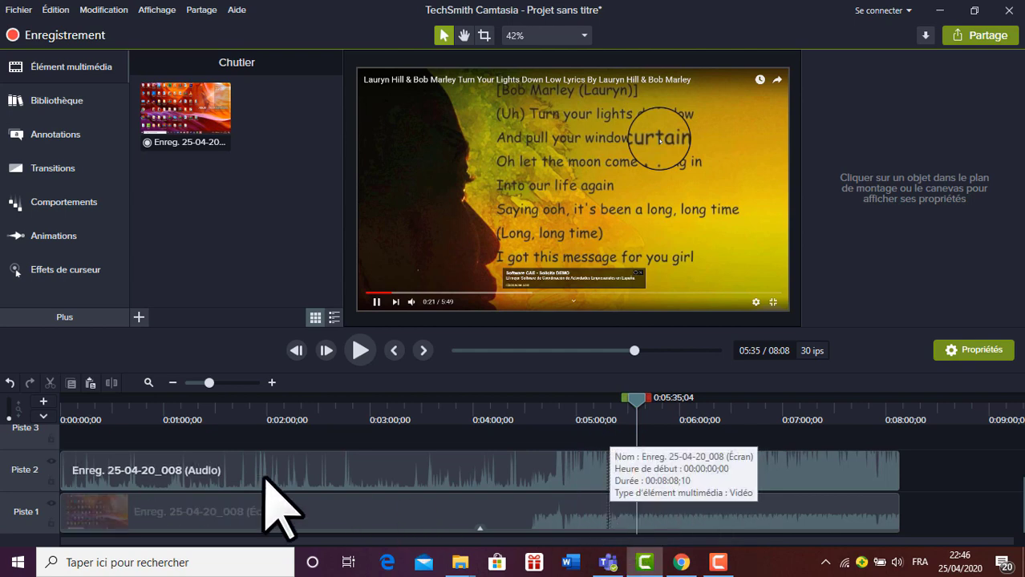
{"action": "left_click", "coordinate": [10, 383]}
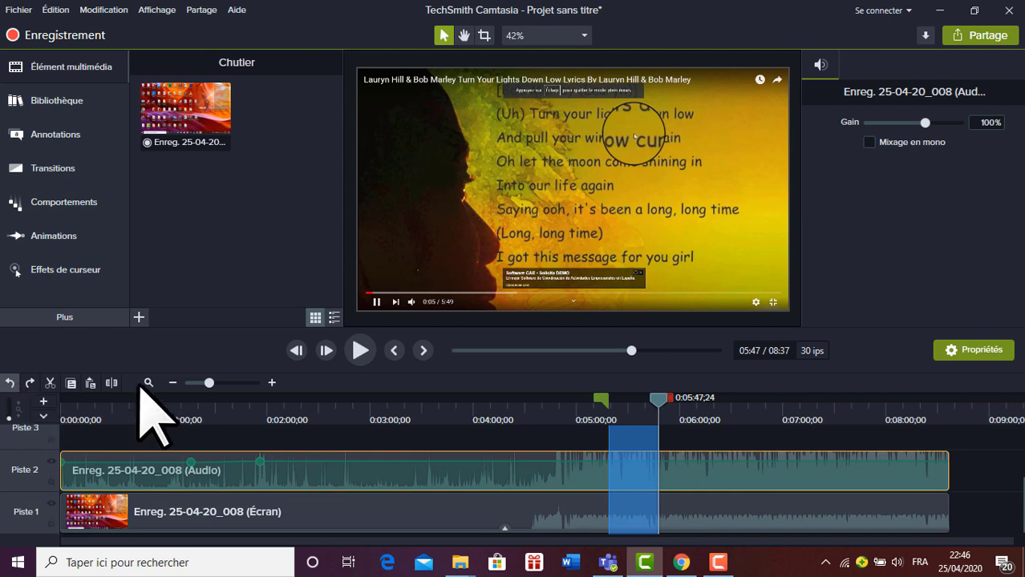
{"action": "left_click", "coordinate": [660, 399]}
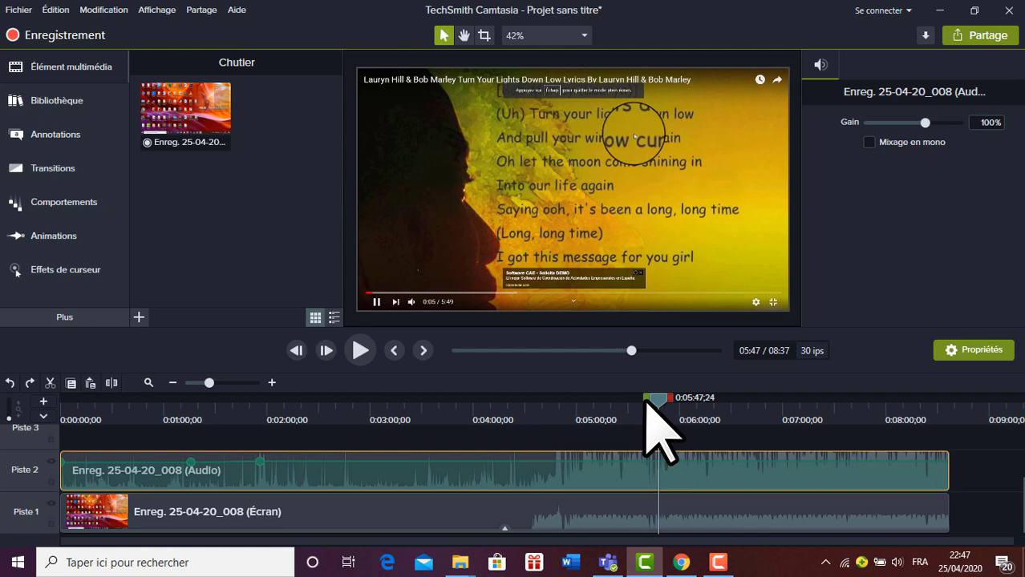
Delete the section from 0:05:23;23 to 0:05:47;24 leaving a gap, and shift the clips after the gap slightly earlier.
{"action": "left_click_drag", "start_coordinate": [646, 400], "coordinate": [603, 401]}
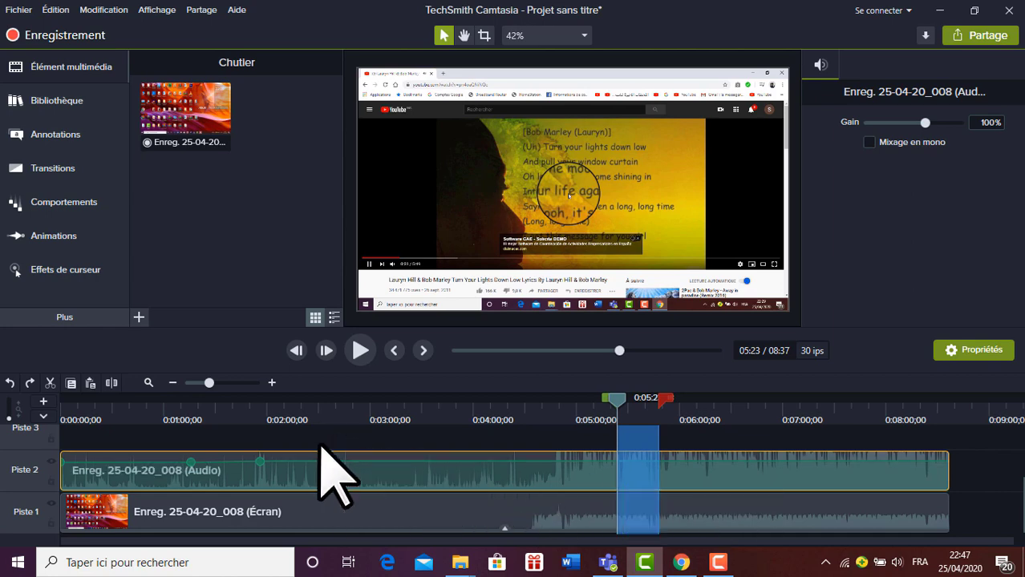
{"action": "key", "text": "Delete"}
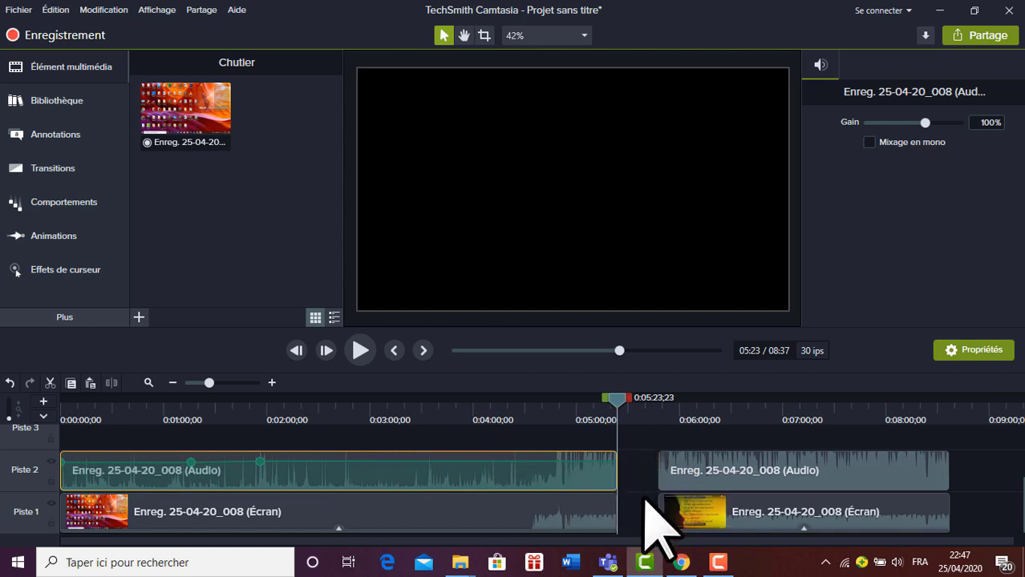
{"action": "left_click_drag", "start_coordinate": [660, 441], "coordinate": [659, 510]}
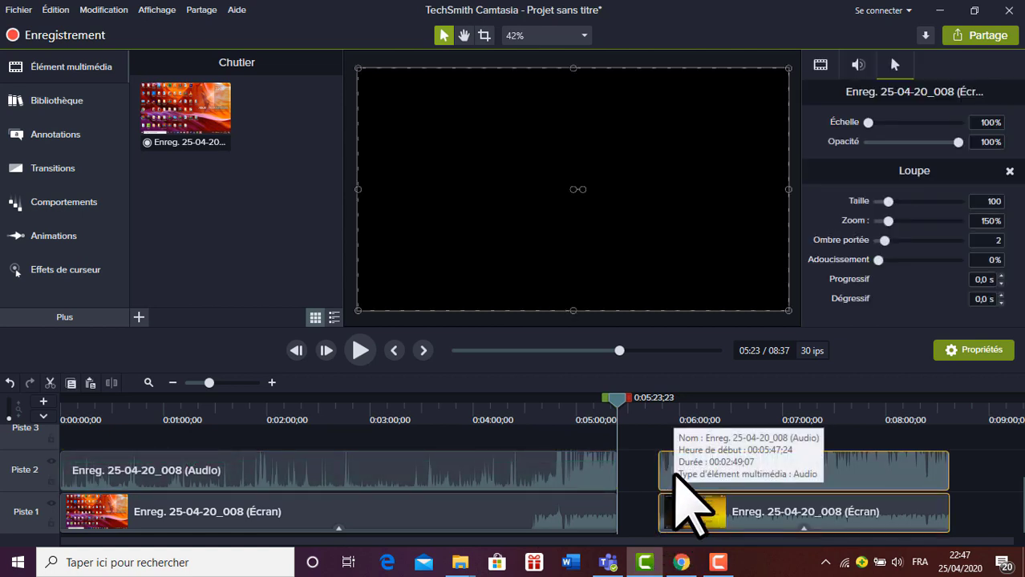
{"action": "mouse_move", "coordinate": [674, 473]}
{"action": "left_mouse_down"}
{"action": "mouse_move", "coordinate": [627, 476]}
{"action": "mouse_move", "coordinate": [676, 479]}
{"action": "mouse_move", "coordinate": [657, 478]}
{"action": "left_mouse_up"}
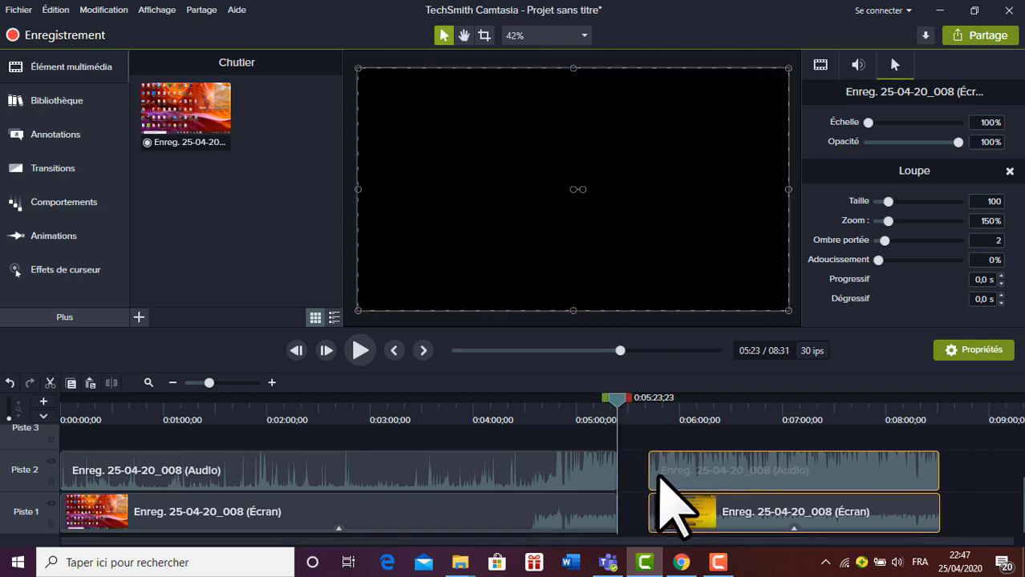
Undo the clip shift and the section deletion, and collapse the time selection at 0:05:23;23.
{"action": "left_click", "coordinate": [9, 383]}
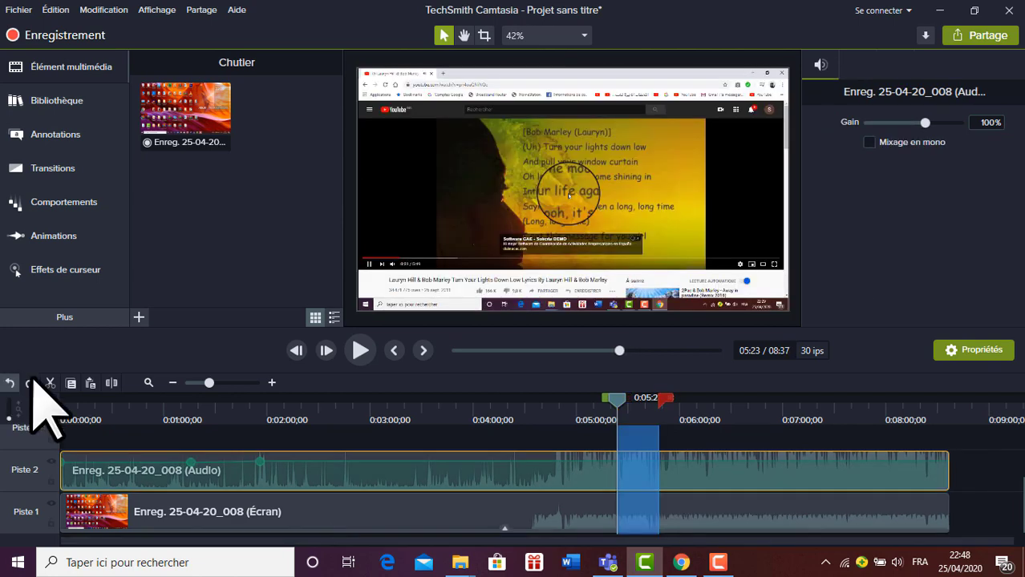
{"action": "left_click", "coordinate": [612, 398]}
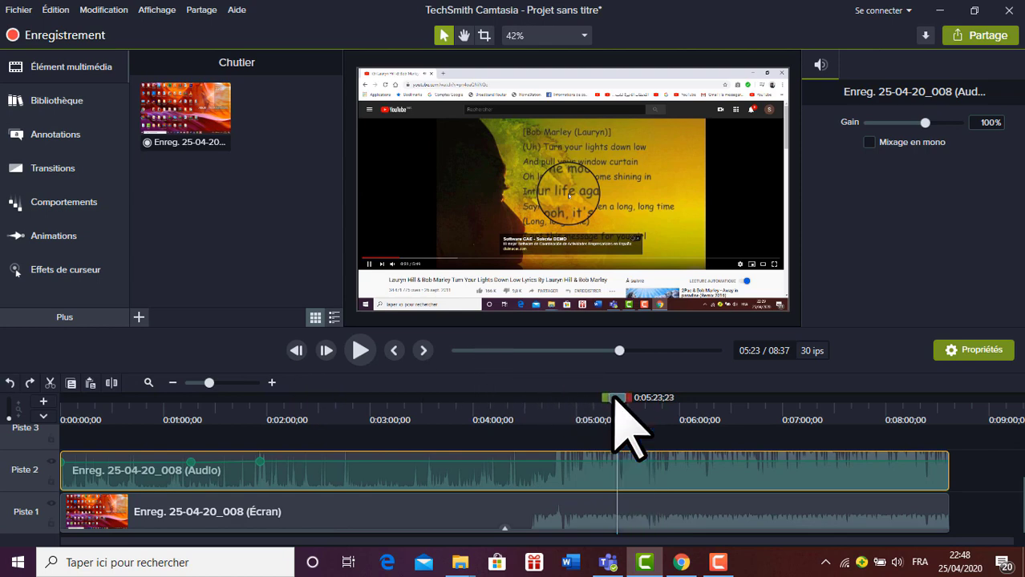
Separate the audio from the video of the screen recording on Piste 1 and play the timeline from 0:04:41;11.
{"action": "right_click", "coordinate": [450, 505]}
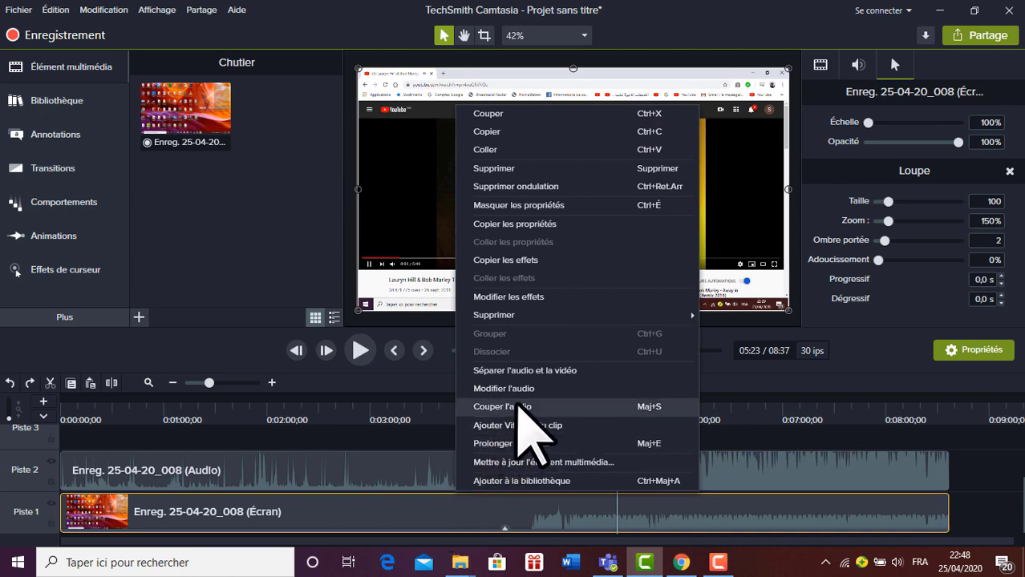
{"action": "left_click", "coordinate": [530, 371]}
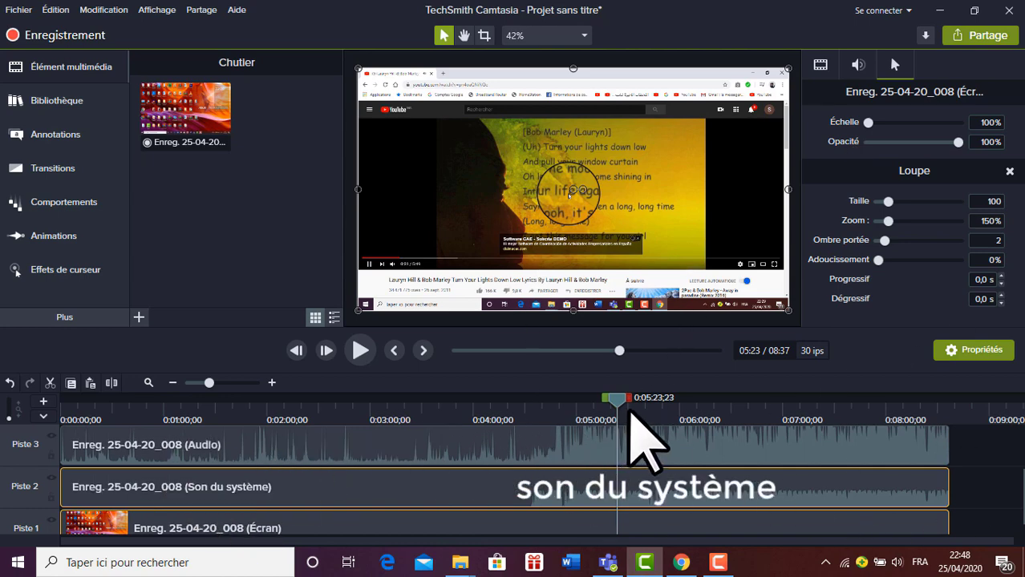
{"action": "left_click_drag", "start_coordinate": [617, 399], "coordinate": [547, 433]}
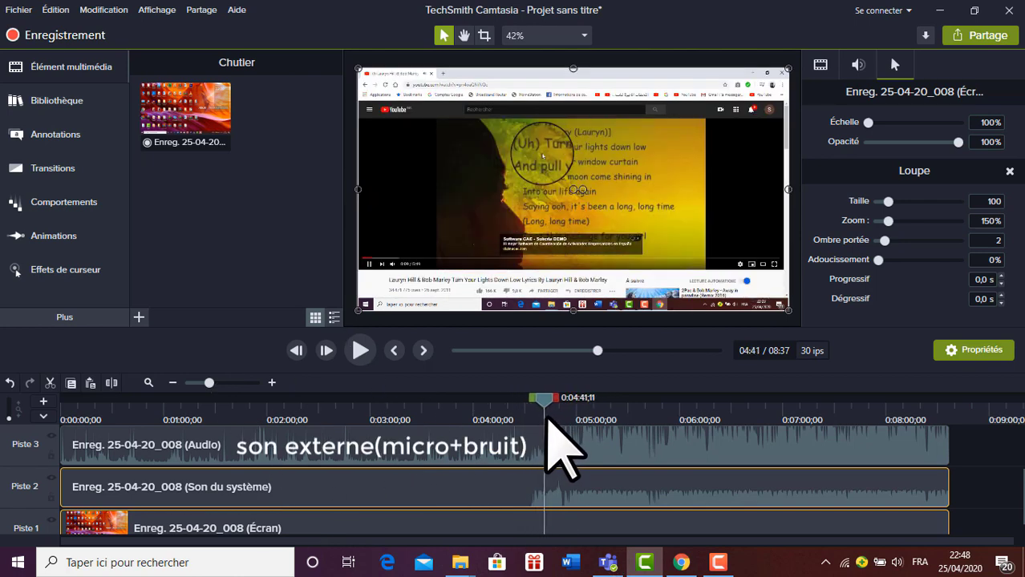
{"action": "left_click", "coordinate": [360, 350]}
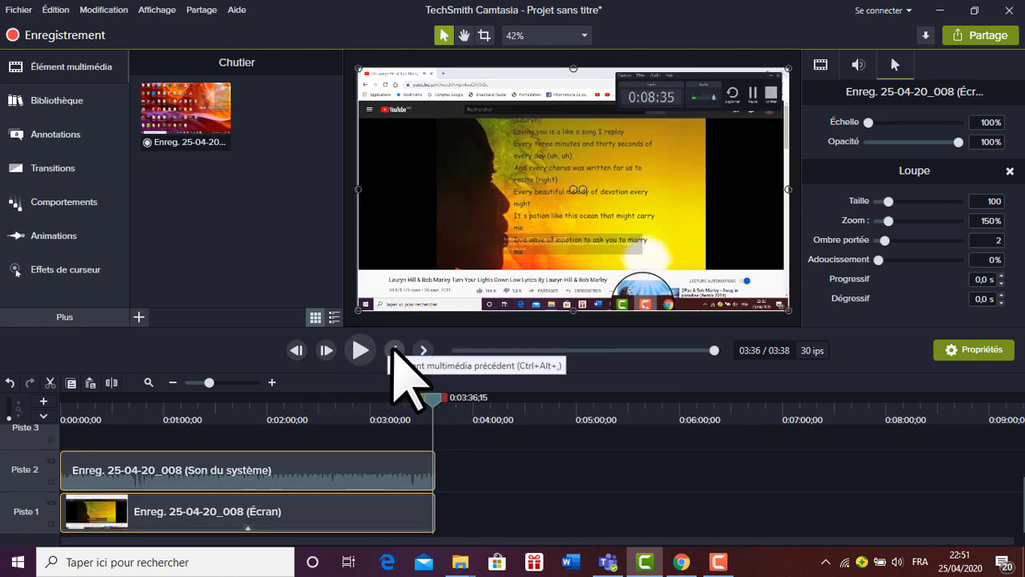
Play the shortened project from its beginning and pause at about 0:00:29.
{"action": "left_click", "coordinate": [393, 351]}
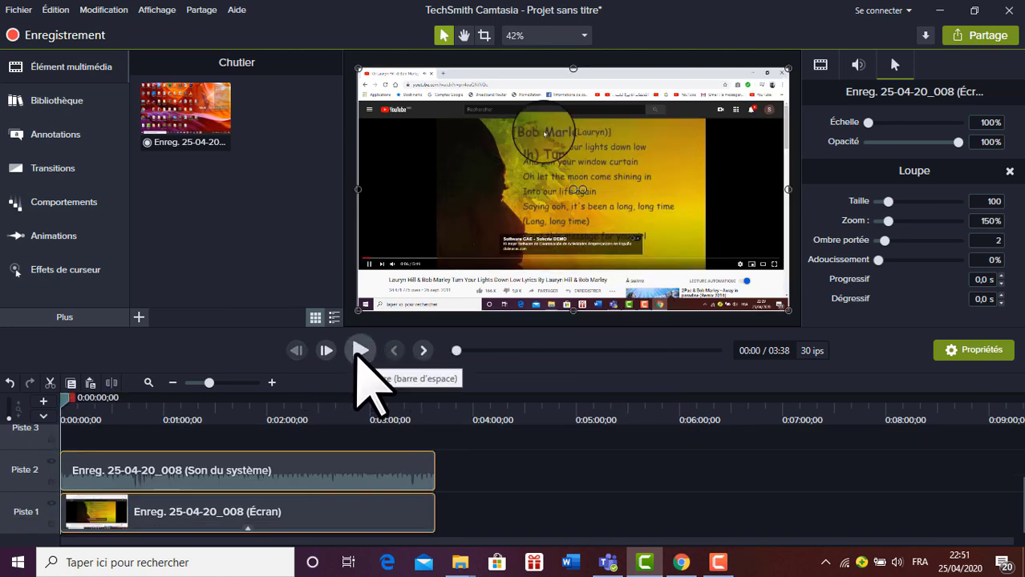
{"action": "left_click", "coordinate": [360, 350]}
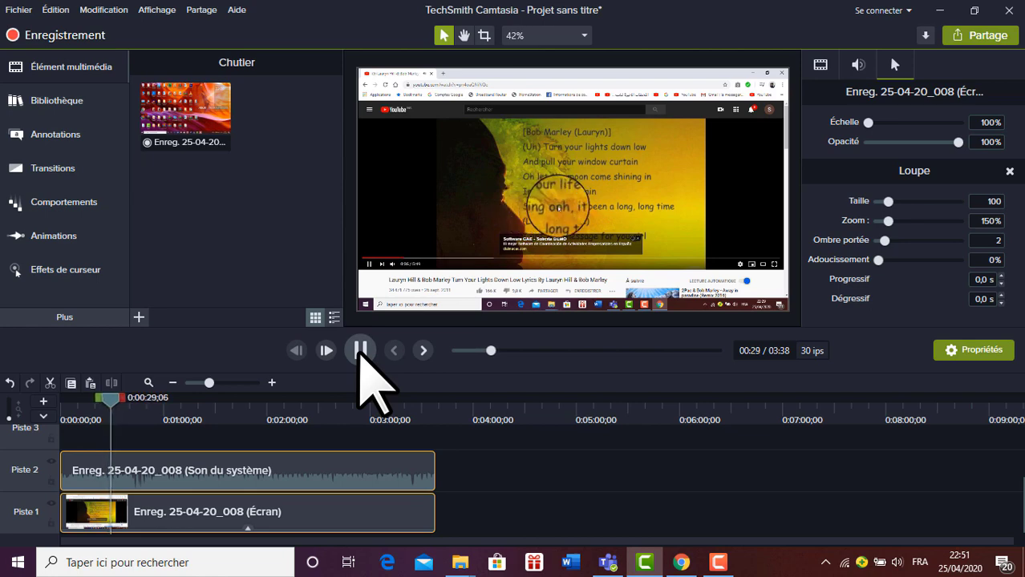
{"action": "left_click", "coordinate": [360, 350]}
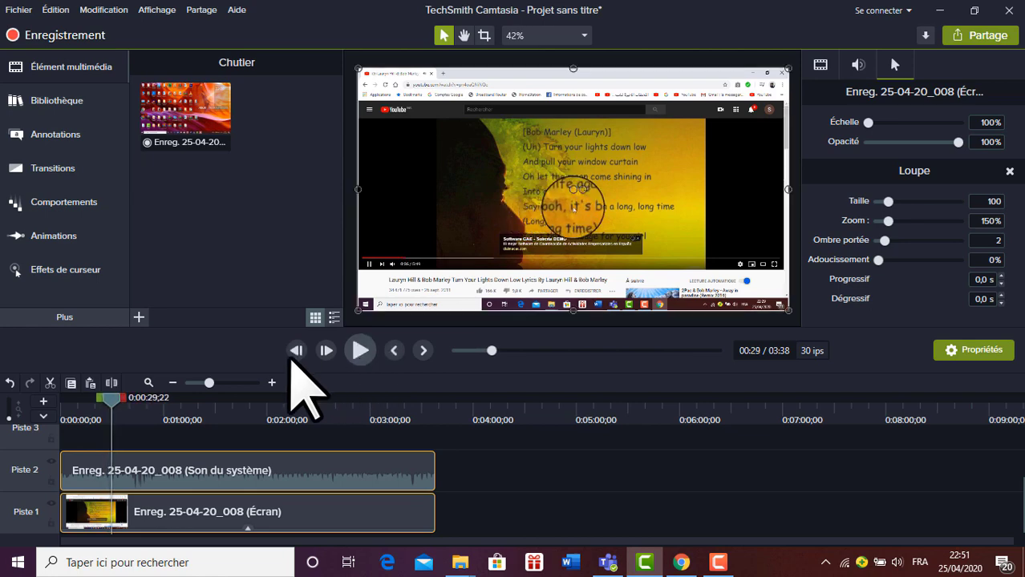
Split the system sound and screen clips on both tracks at 0:03:05;23.
{"action": "mouse_move", "coordinate": [210, 383]}
{"action": "left_mouse_down"}
{"action": "mouse_move", "coordinate": [223, 384]}
{"action": "mouse_move", "coordinate": [200, 384]}
{"action": "mouse_move", "coordinate": [227, 383]}
{"action": "left_mouse_up"}
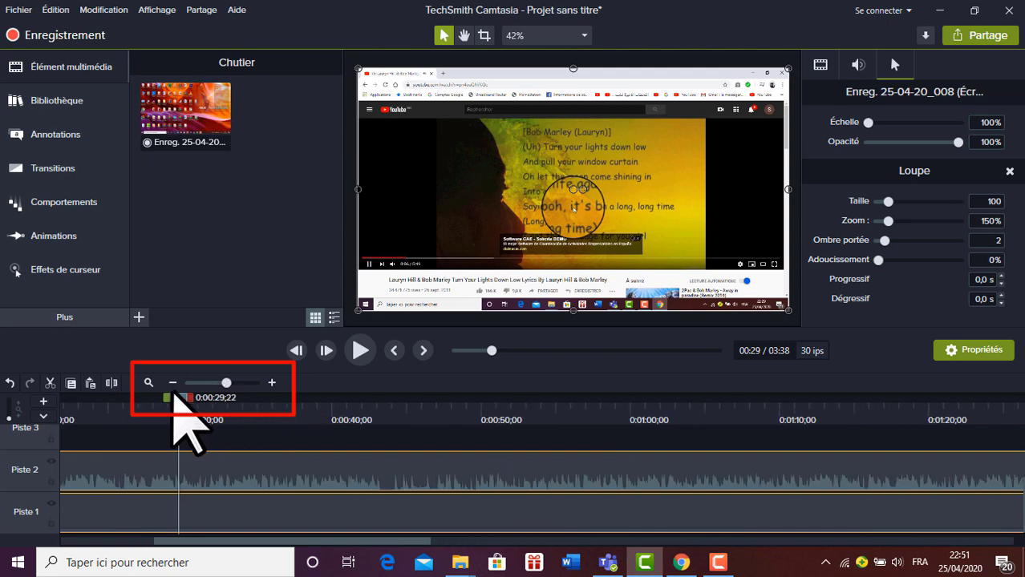
{"action": "left_click", "coordinate": [149, 383]}
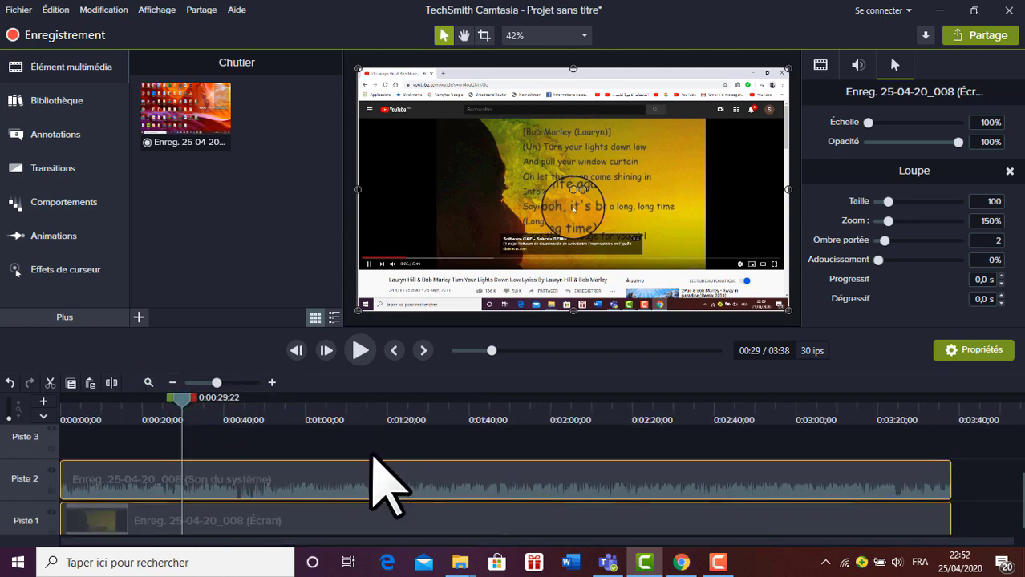
{"action": "left_click", "coordinate": [737, 437]}
{"action": "left_click", "coordinate": [840, 522]}
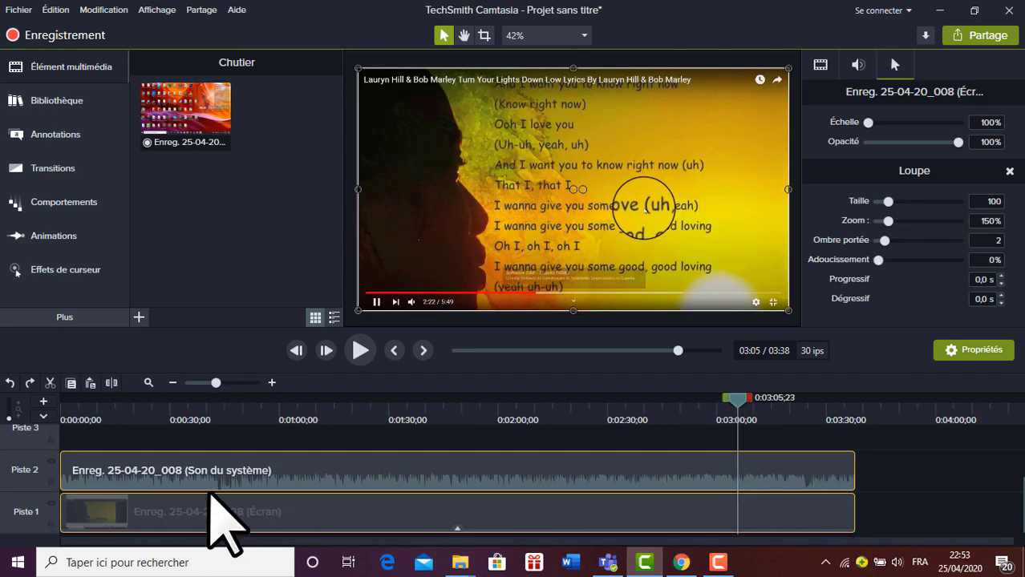
{"action": "left_click", "coordinate": [112, 384]}
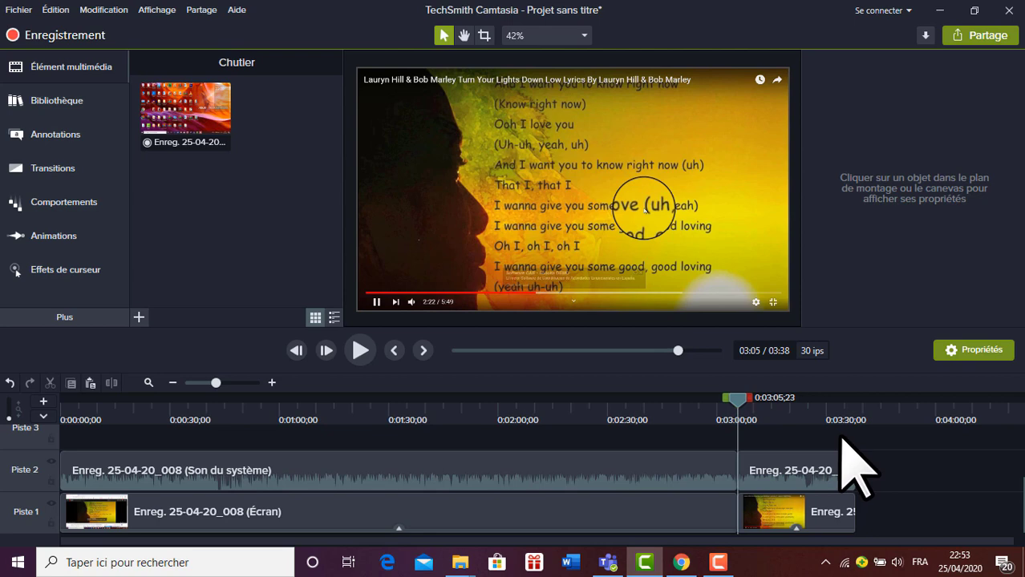
Copy the sound and screen clips after the split, paste them beyond the end of both tracks, and play from 0:03:42;20.
{"action": "left_click", "coordinate": [843, 513]}
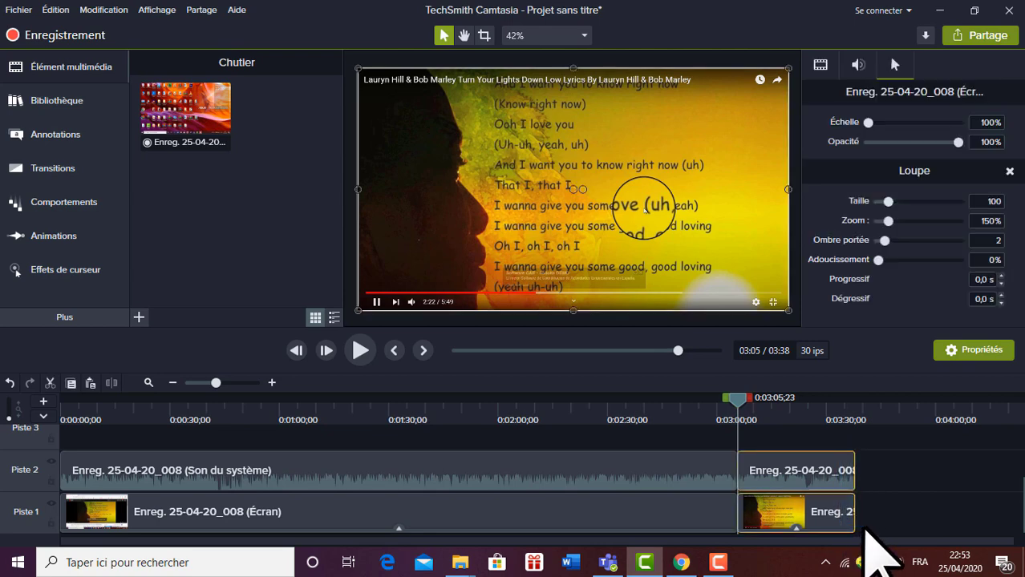
{"action": "right_click", "coordinate": [818, 477]}
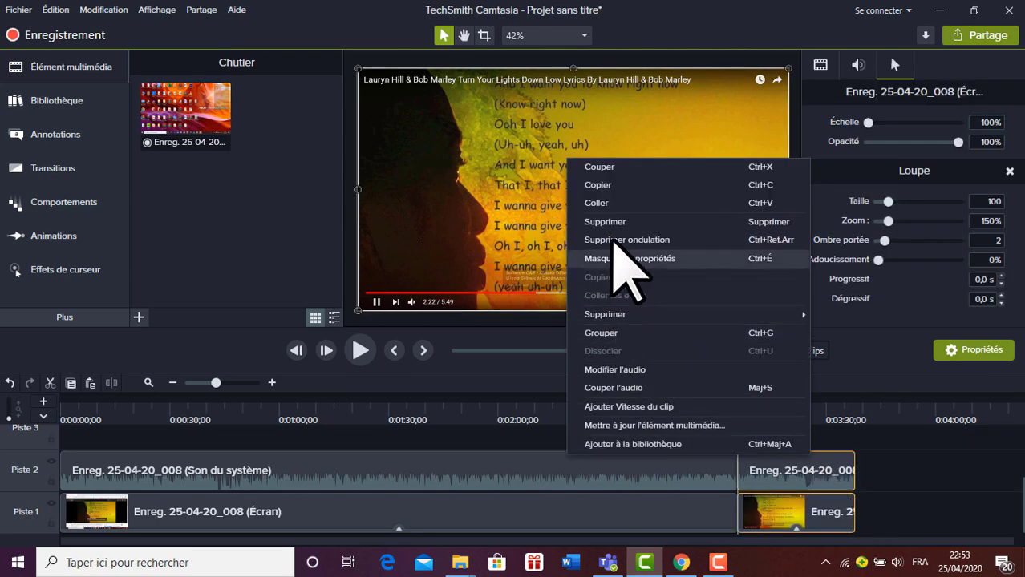
{"action": "left_click", "coordinate": [612, 185]}
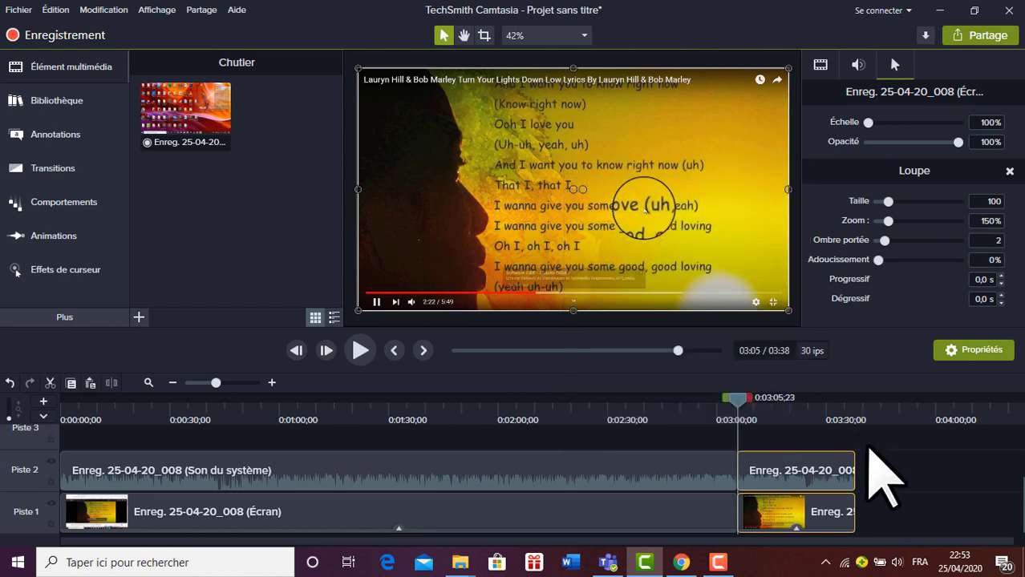
{"action": "left_click", "coordinate": [875, 480]}
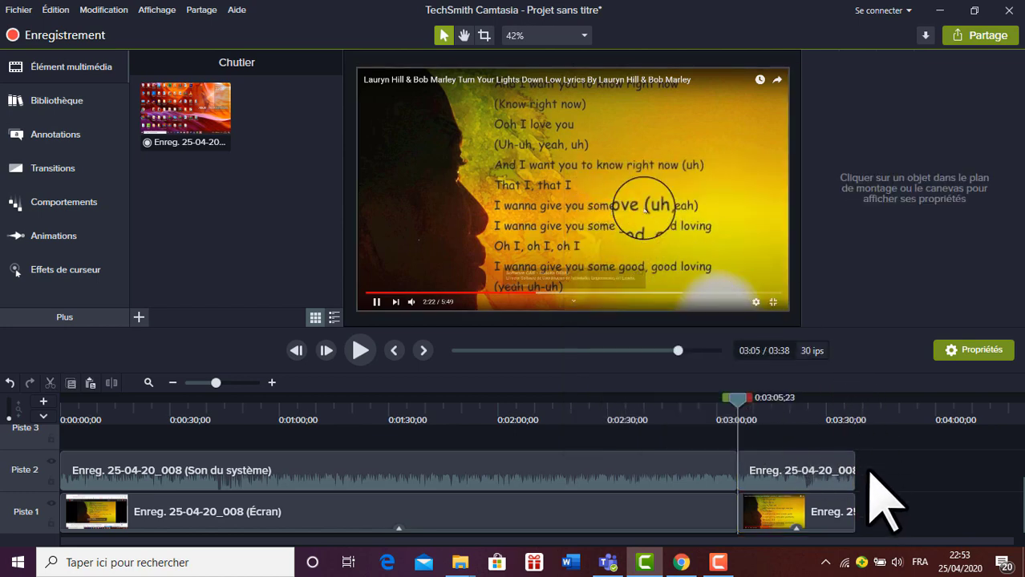
{"action": "right_click", "coordinate": [876, 511]}
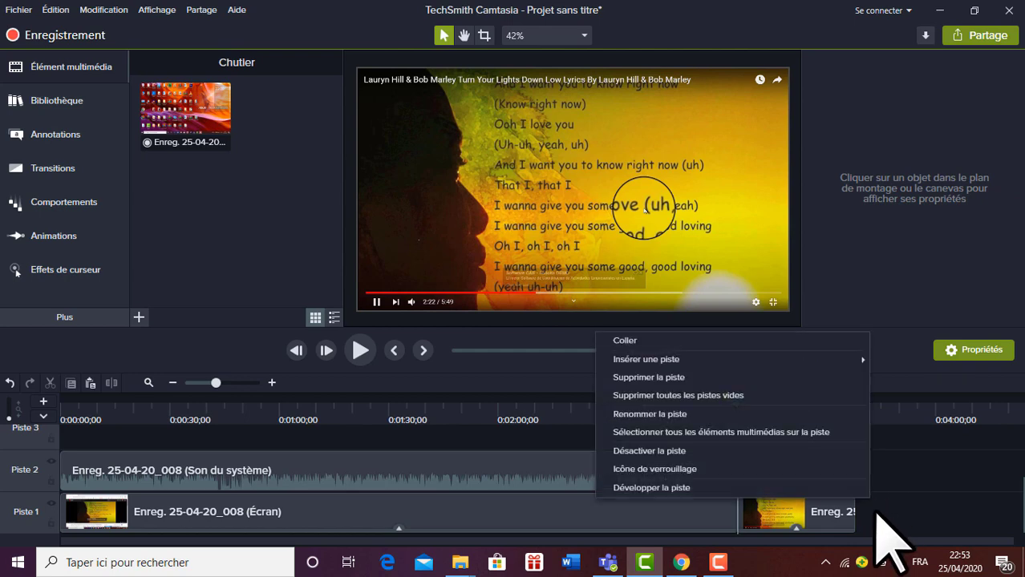
{"action": "left_click", "coordinate": [658, 341]}
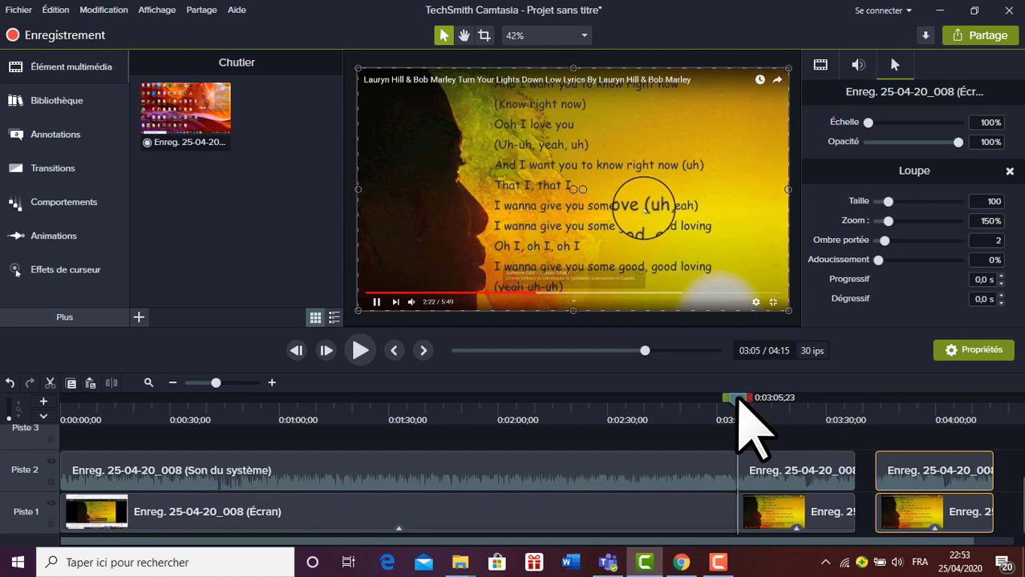
{"action": "left_click_drag", "start_coordinate": [750, 398], "coordinate": [873, 407]}
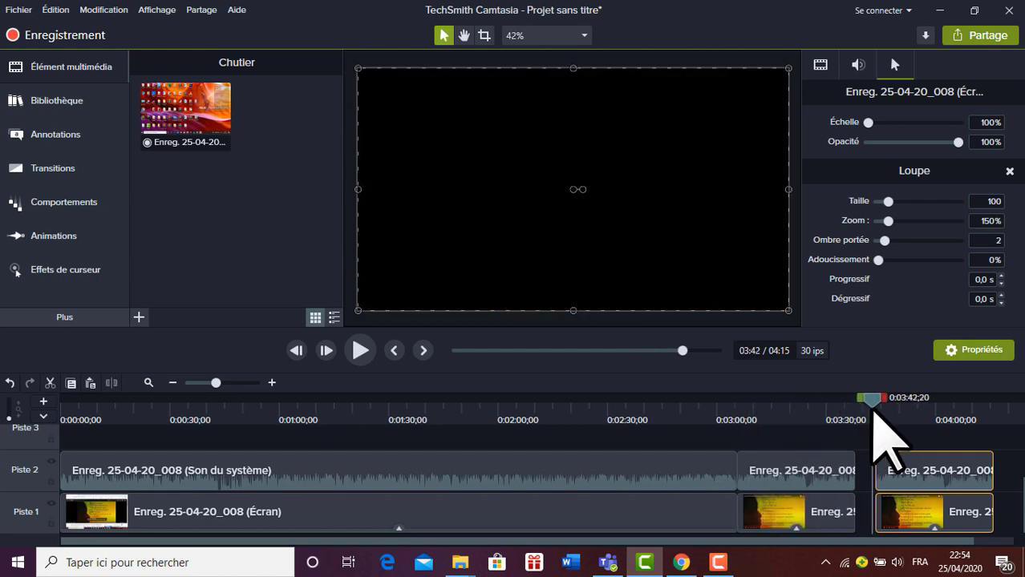
{"action": "left_click", "coordinate": [366, 346]}
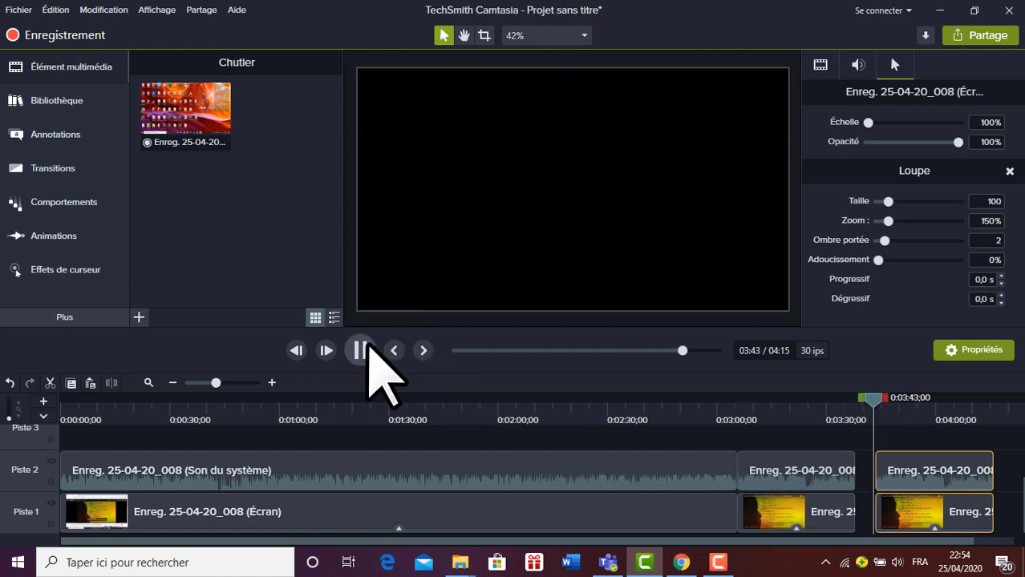
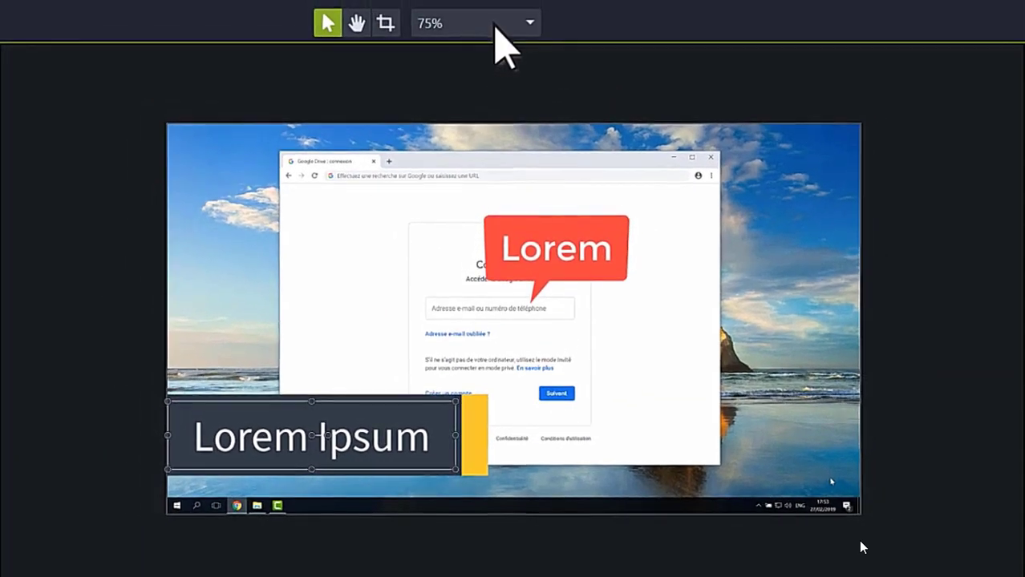
Enlarge the desktop recording on the canvas beyond the canvas edges and shift it up and to the left.
{"action": "left_click", "coordinate": [497, 25]}
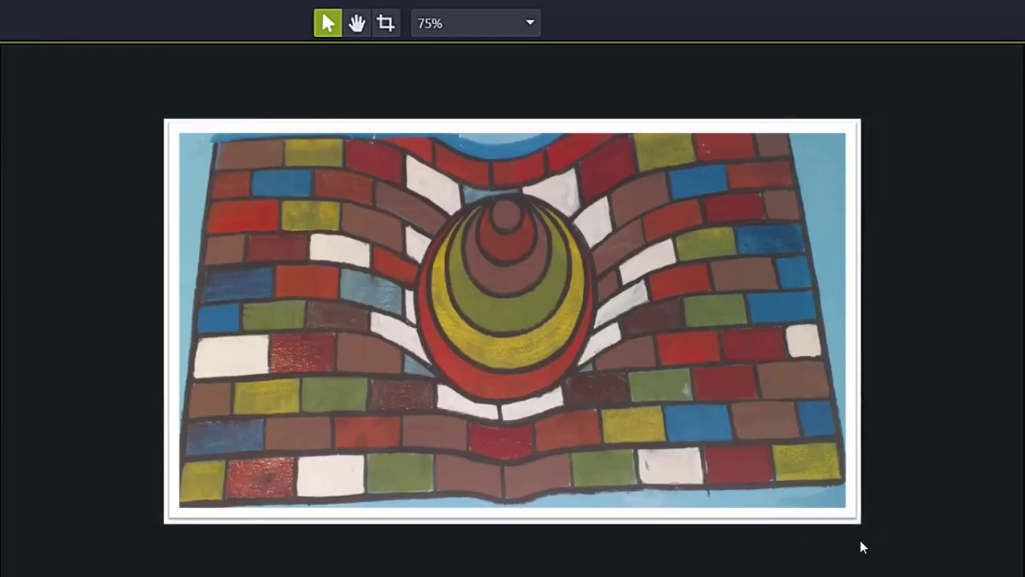
{"action": "left_click_drag", "start_coordinate": [860, 525], "coordinate": [928, 561]}
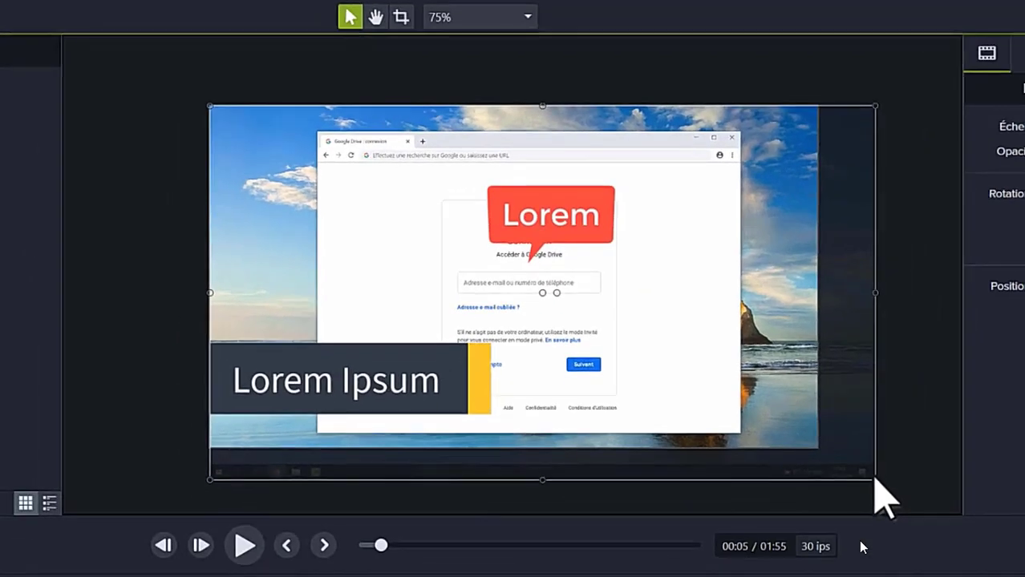
{"action": "left_click_drag", "start_coordinate": [874, 480], "coordinate": [1008, 539]}
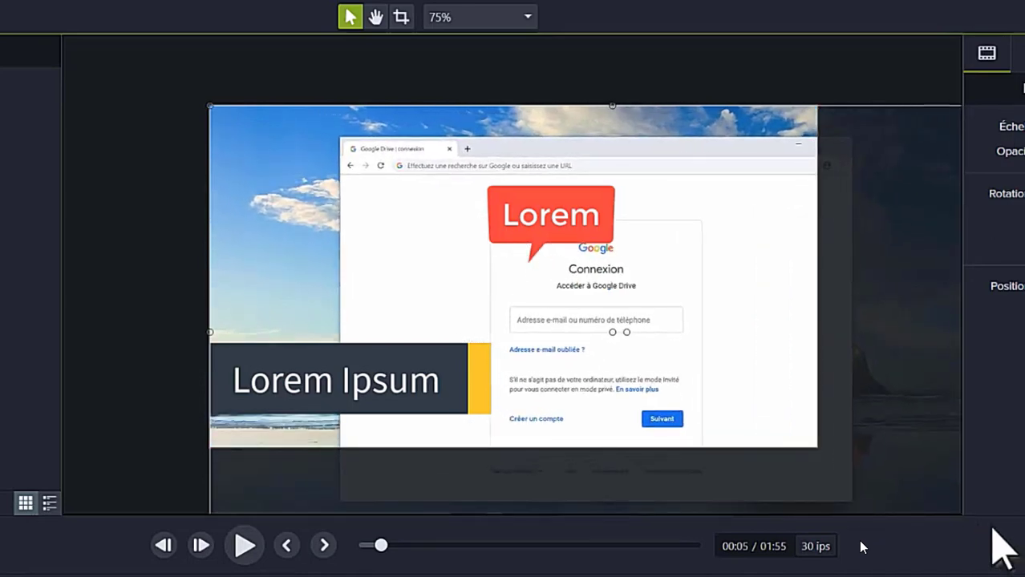
{"action": "left_click_drag", "start_coordinate": [716, 381], "coordinate": [652, 326]}
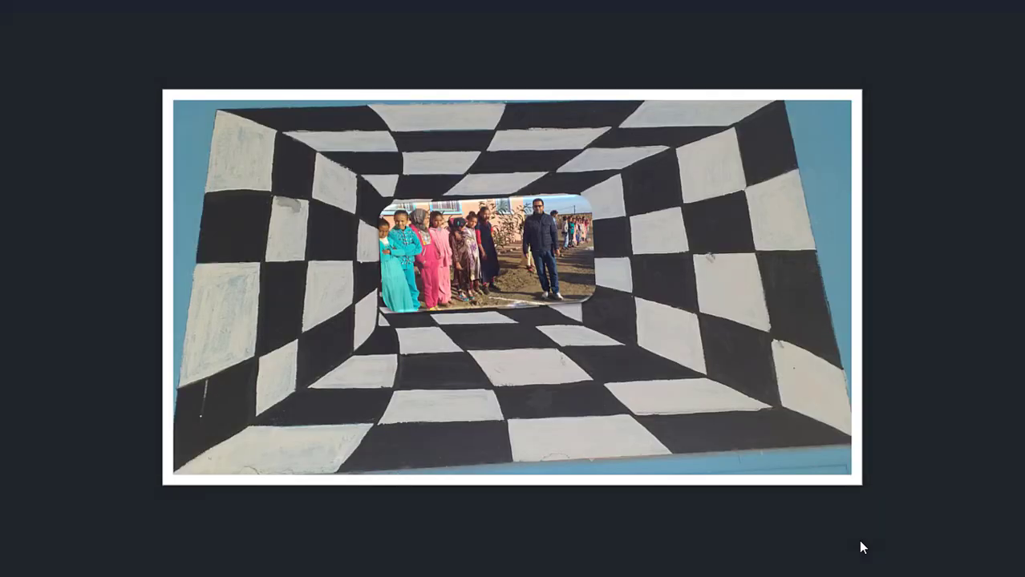
Enlarge the Fidelity Holdings page clip towards the empty black area until it fills the canvas width.
{"action": "key", "text": "space"}
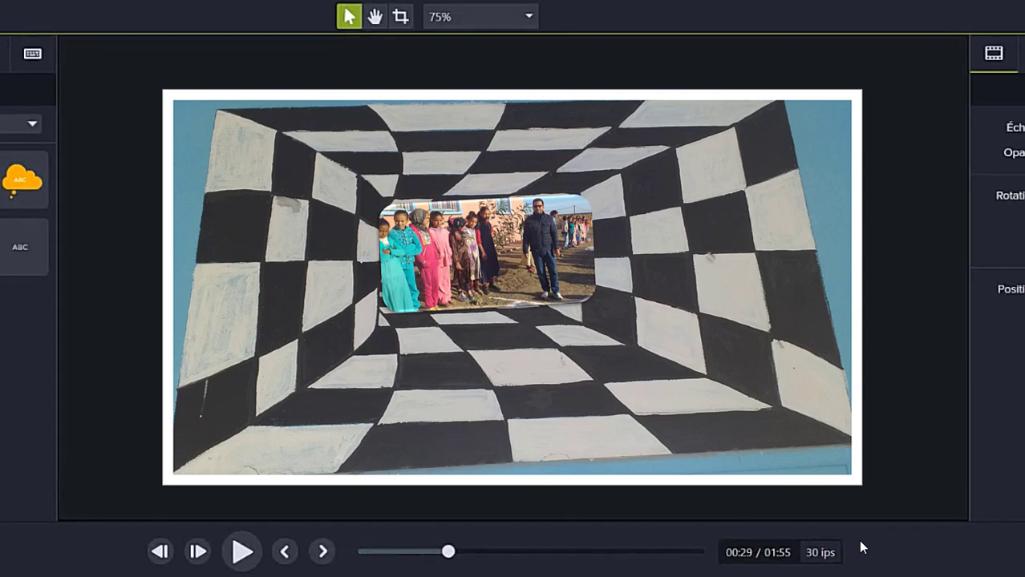
{"action": "key", "text": "space"}
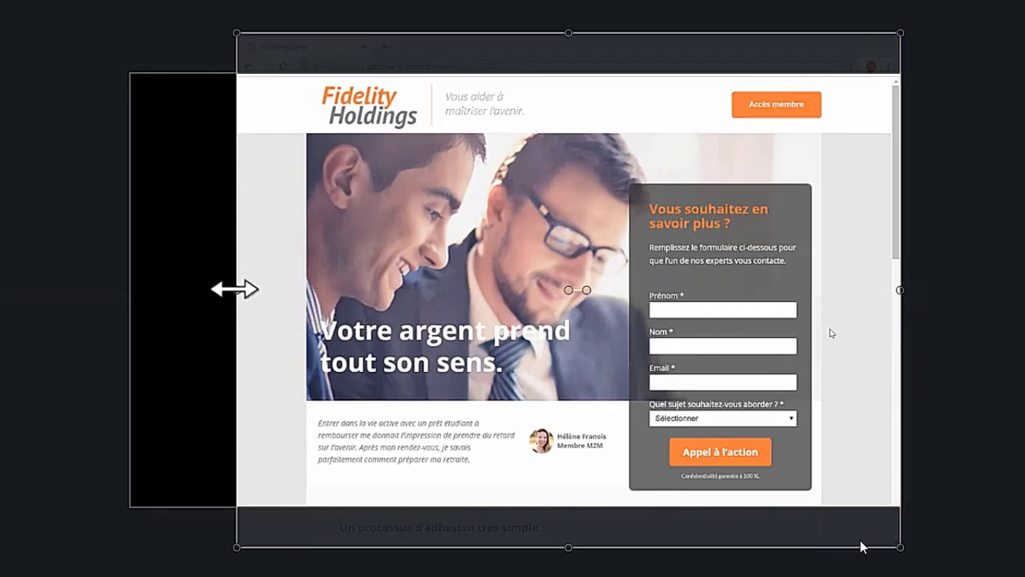
{"action": "left_click_drag", "start_coordinate": [231, 290], "coordinate": [184, 248]}
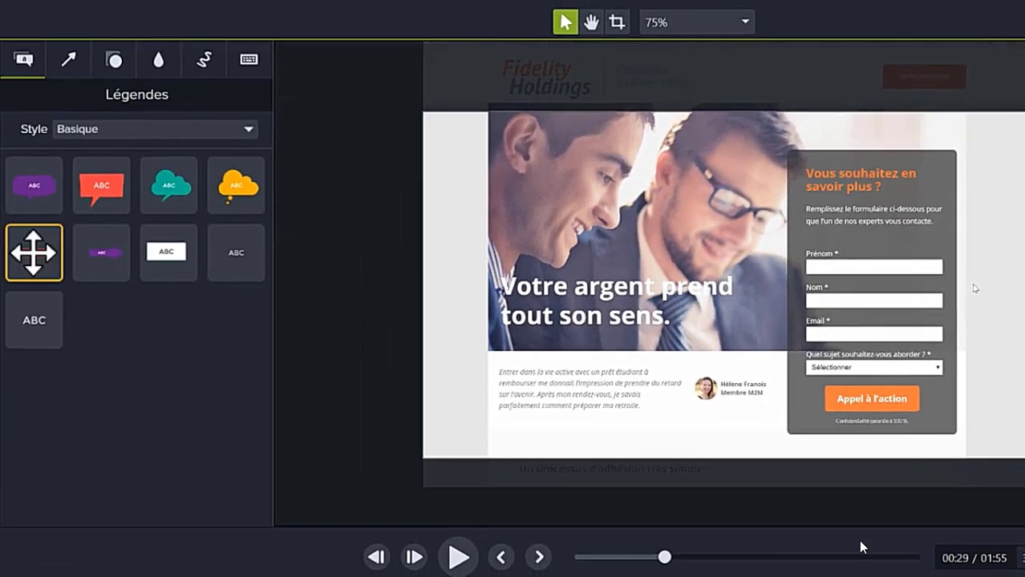
Add a red arrow callout to the canvas, aim it at the Appel à l'action button, and label it Lorem.
{"action": "left_click_drag", "start_coordinate": [37, 256], "coordinate": [467, 352]}
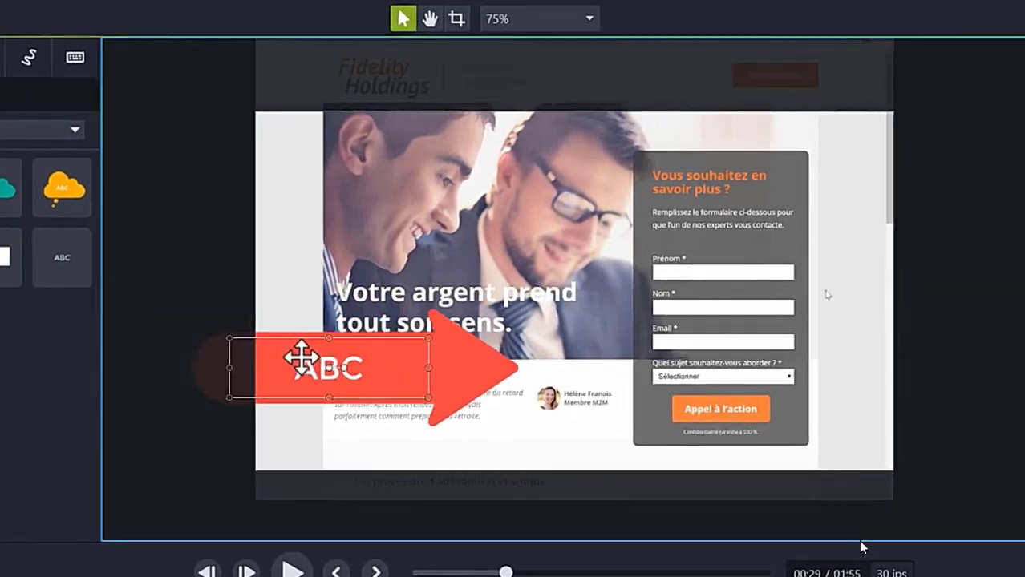
{"action": "left_click_drag", "start_coordinate": [301, 359], "coordinate": [523, 413]}
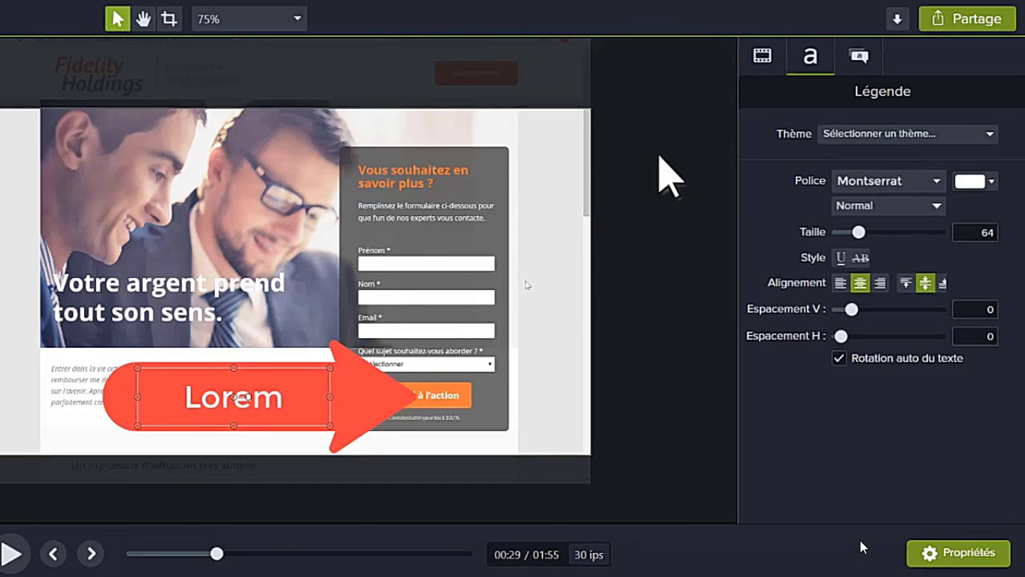
Scale the arrow callout to 75.1% and leave its opacity at 100%.
{"action": "left_click", "coordinate": [763, 58]}
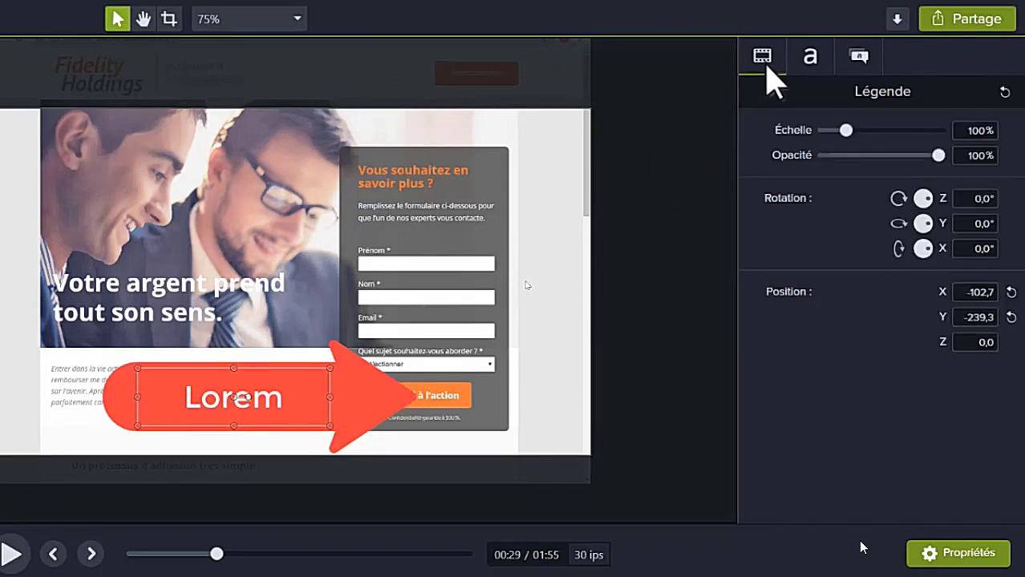
{"action": "left_click", "coordinate": [846, 131]}
{"action": "left_click_drag", "start_coordinate": [847, 132], "coordinate": [840, 131]}
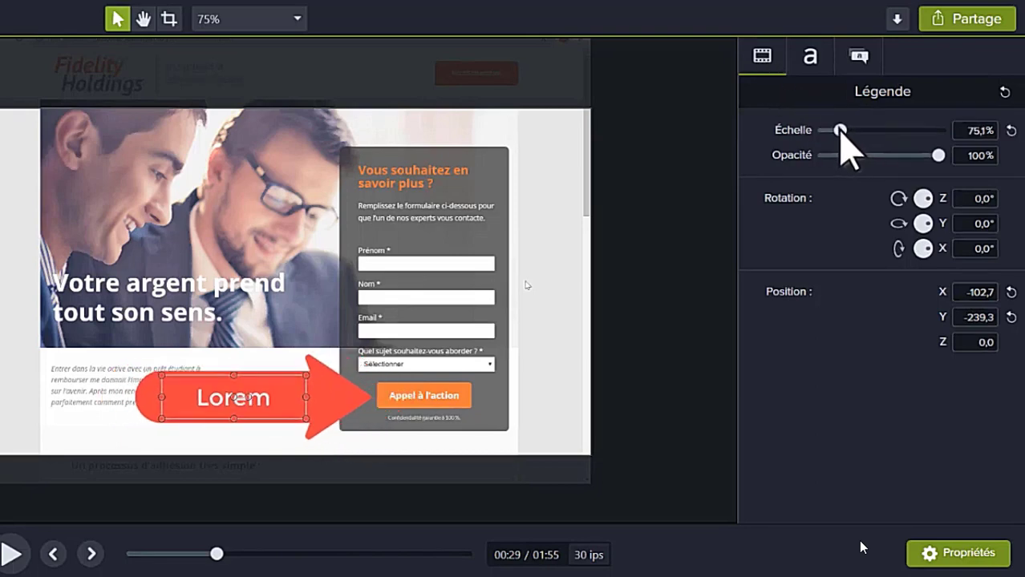
{"action": "mouse_move", "coordinate": [937, 153]}
{"action": "left_mouse_down"}
{"action": "mouse_move", "coordinate": [900, 154]}
{"action": "mouse_move", "coordinate": [940, 156]}
{"action": "left_mouse_up"}
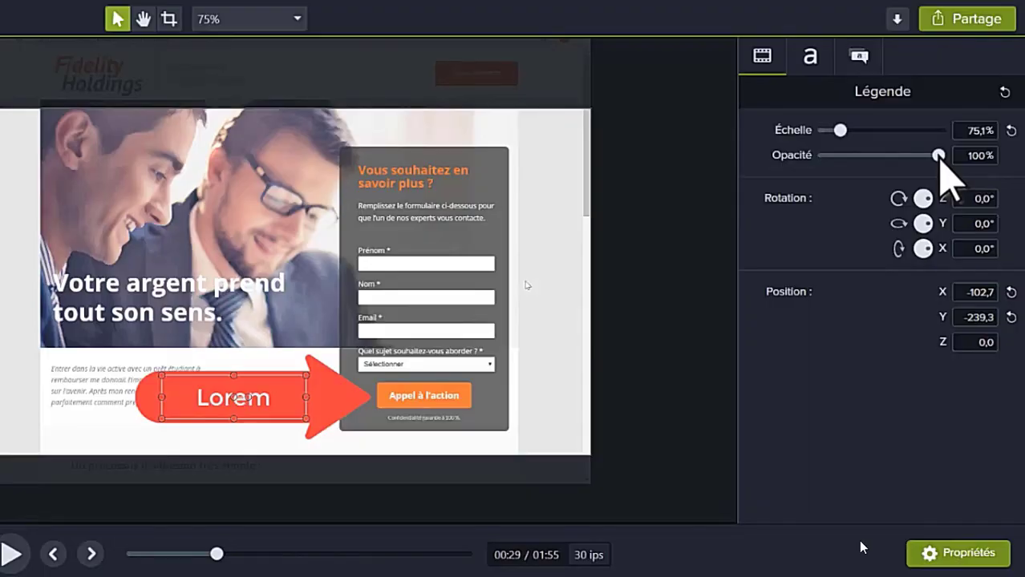
Review the arrow callout's text properties and change its fill colour to the default green.
{"action": "left_click", "coordinate": [811, 61]}
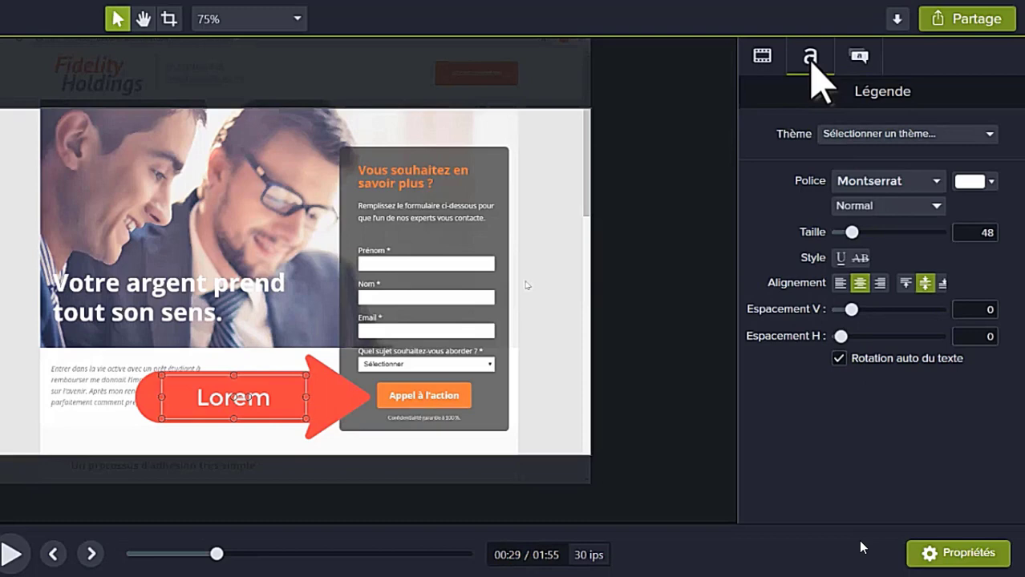
{"action": "left_click", "coordinate": [859, 56]}
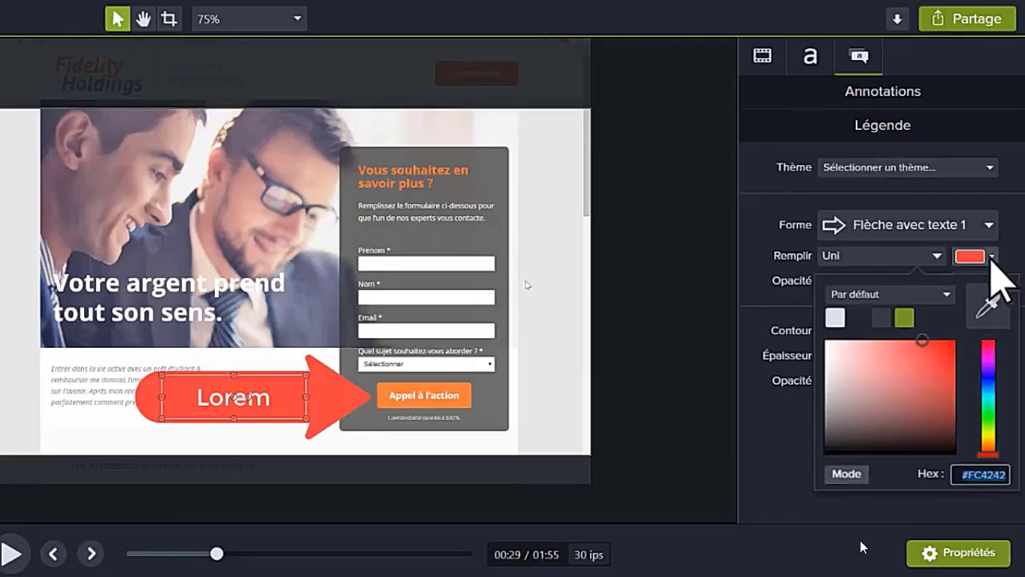
{"action": "left_click", "coordinate": [904, 320]}
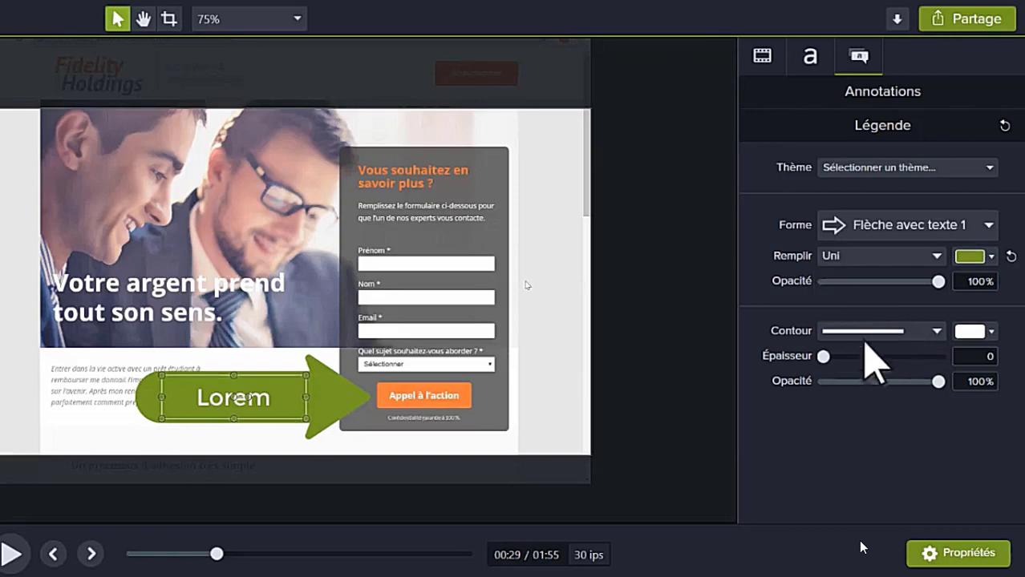
Set the thickness of the arrow callout's white outline to 13.
{"action": "left_click_drag", "start_coordinate": [826, 358], "coordinate": [839, 367]}
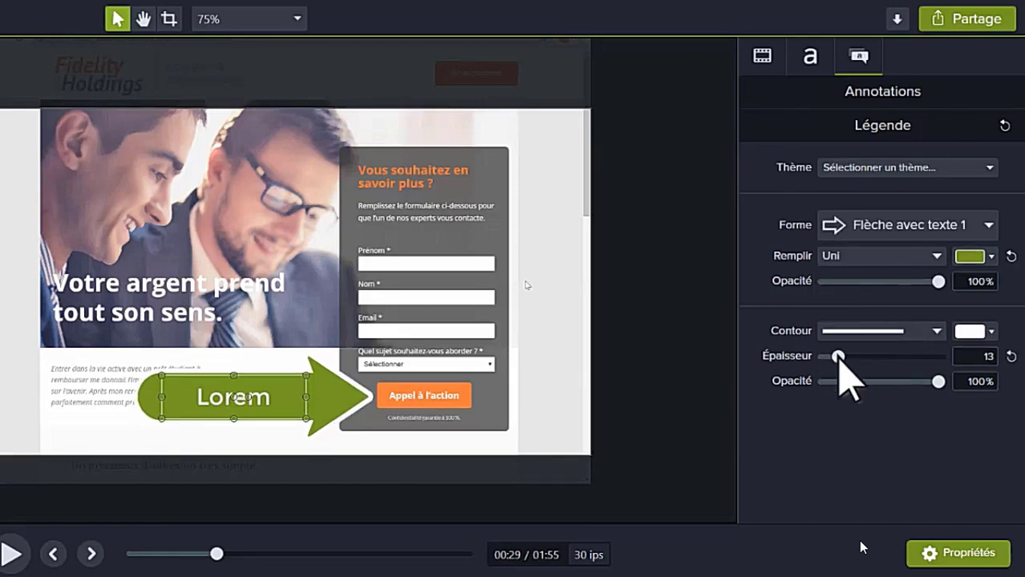
Set the cursor of the Fidelity Holdings screen recording to a scale of 376% and an opacity of 6%.
{"action": "left_click", "coordinate": [544, 222]}
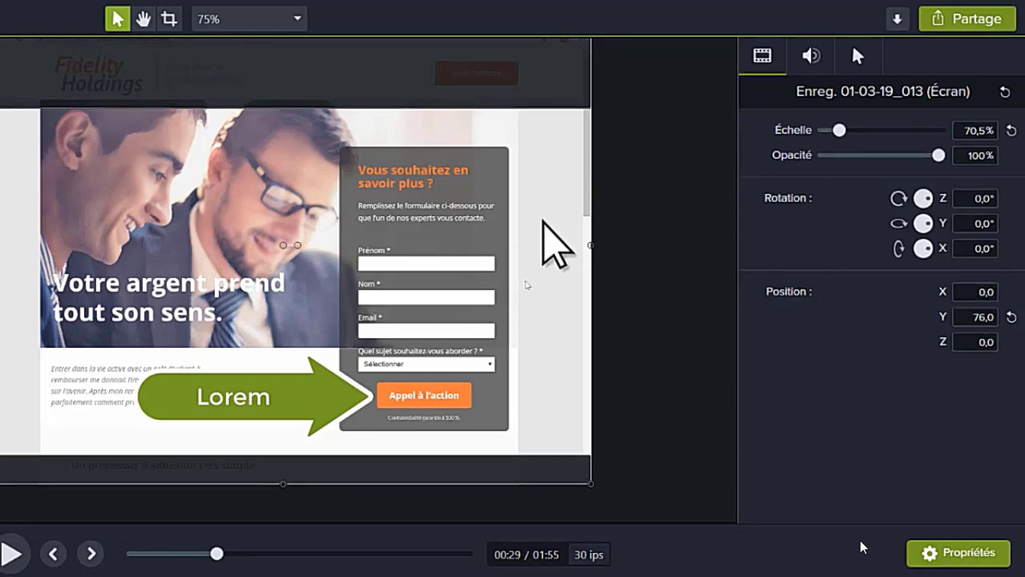
{"action": "left_click", "coordinate": [814, 61]}
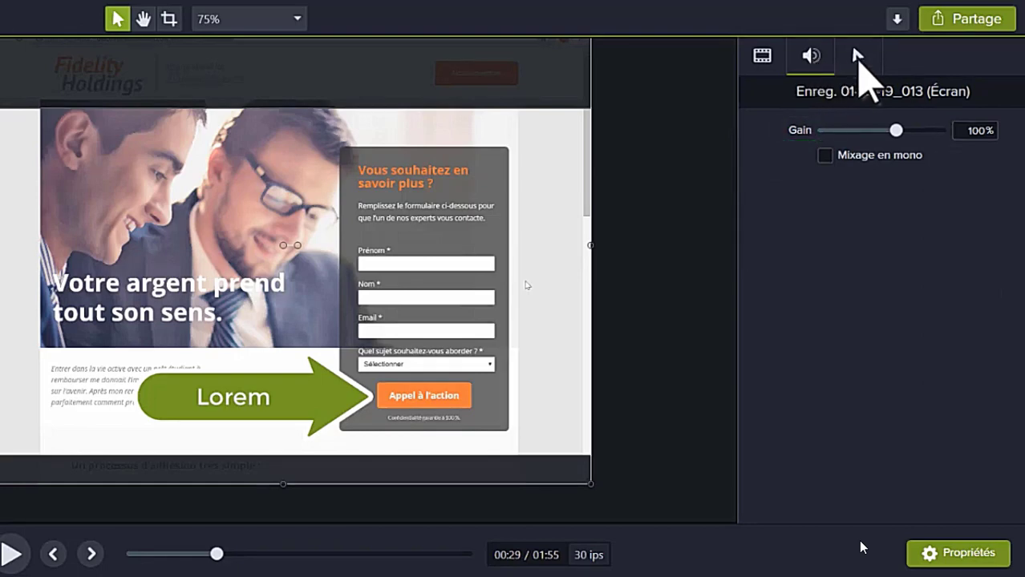
{"action": "left_click", "coordinate": [856, 55]}
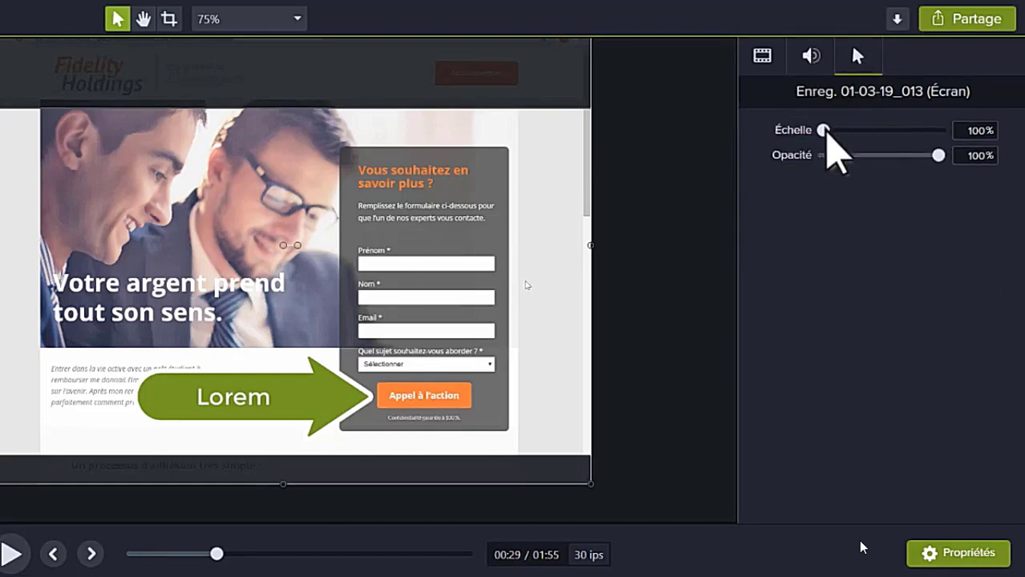
{"action": "left_click_drag", "start_coordinate": [824, 131], "coordinate": [903, 132]}
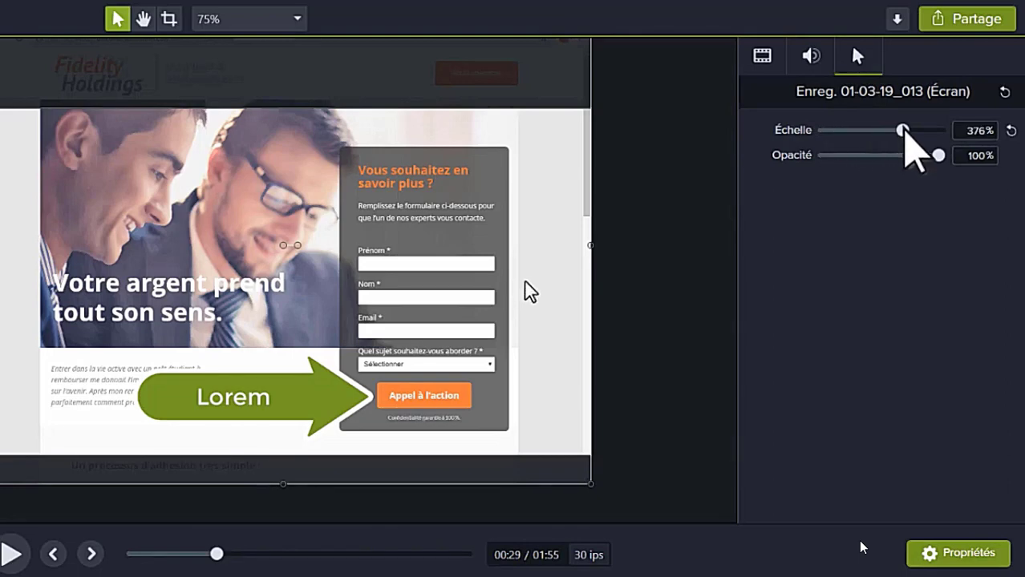
{"action": "left_click_drag", "start_coordinate": [935, 156], "coordinate": [829, 156]}
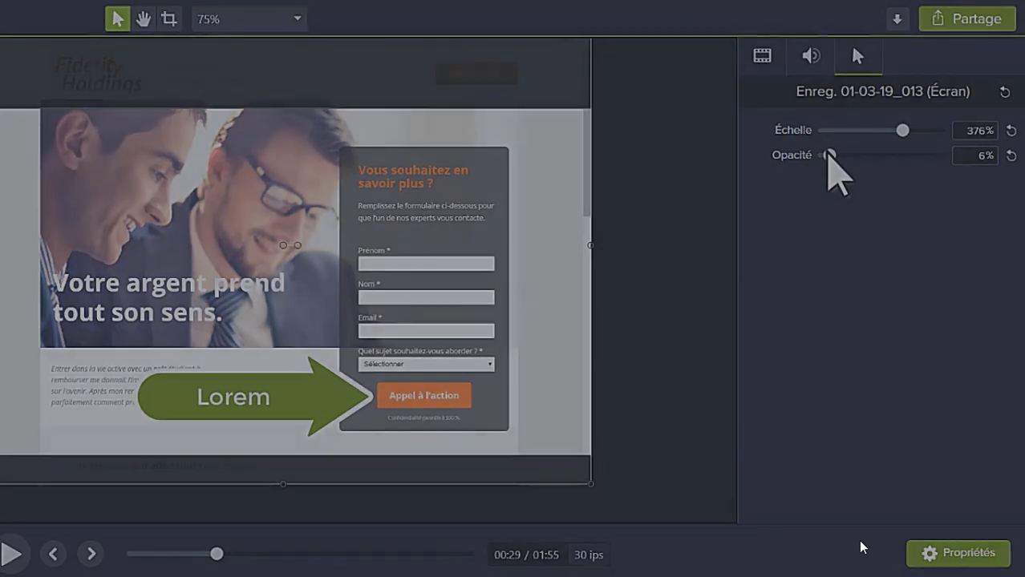
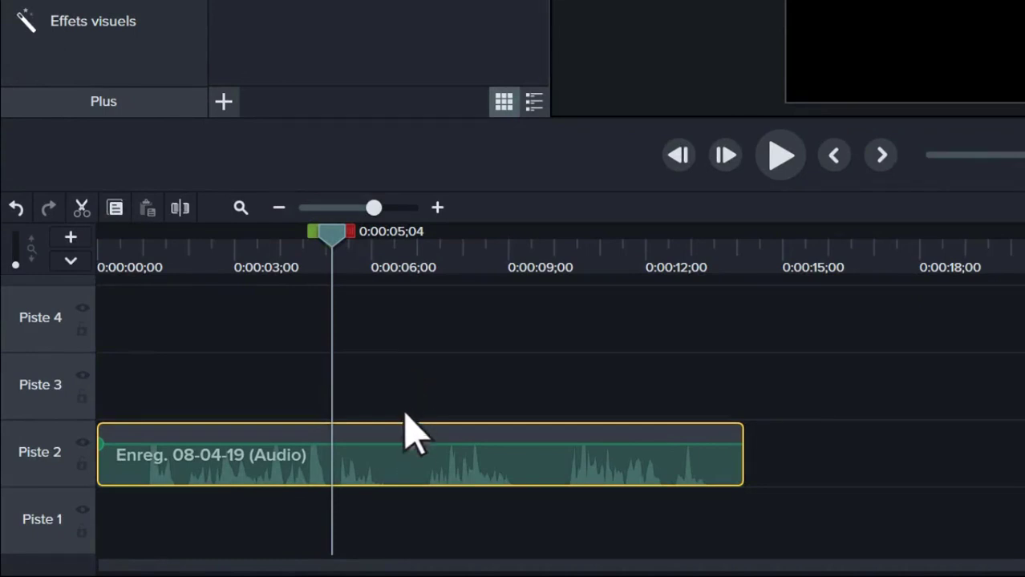
Move the audio clip from Piste 2 to Piste 3 and cut out its section from 0:00:05;04 to 0:00:06;07.
{"action": "left_click_drag", "start_coordinate": [404, 457], "coordinate": [404, 386]}
{"action": "left_click_drag", "start_coordinate": [352, 234], "coordinate": [403, 230]}
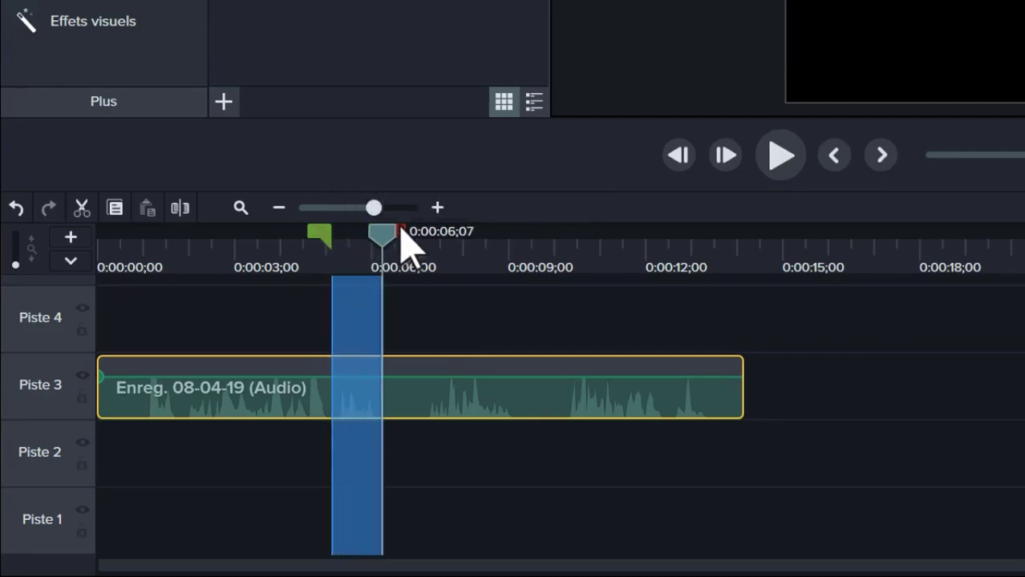
{"action": "left_click", "coordinate": [82, 211]}
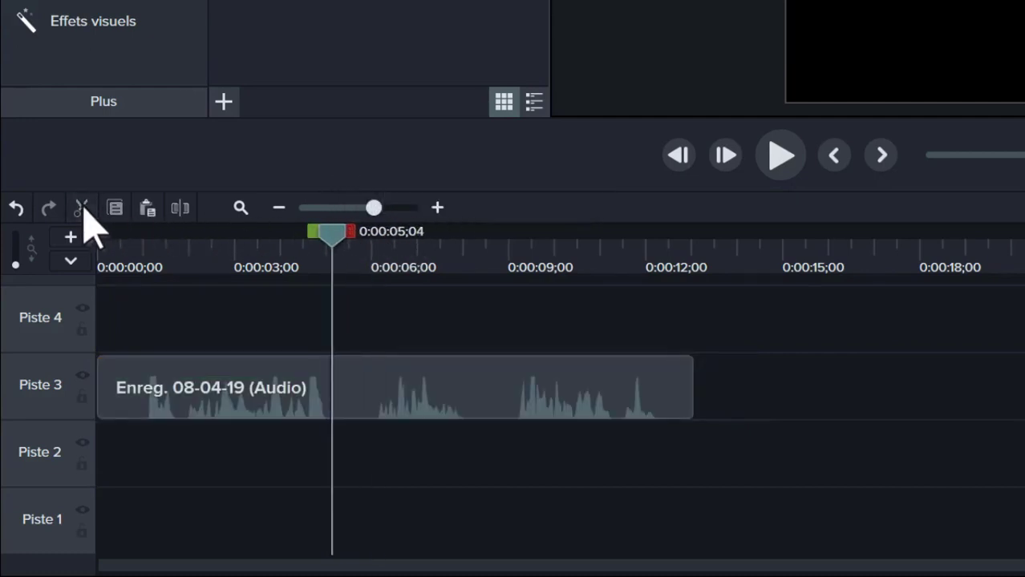
Split the audio clip at 0:00:05;04, and move its second part away from the first while trimming that part's start.
{"action": "left_click", "coordinate": [368, 387]}
{"action": "key", "text": "s"}
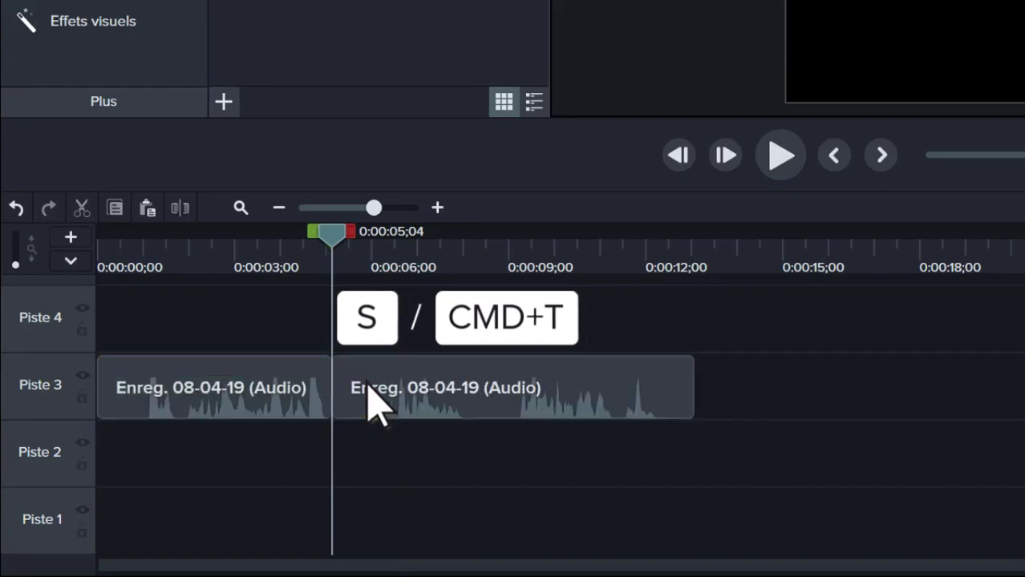
{"action": "left_click_drag", "start_coordinate": [368, 383], "coordinate": [435, 386]}
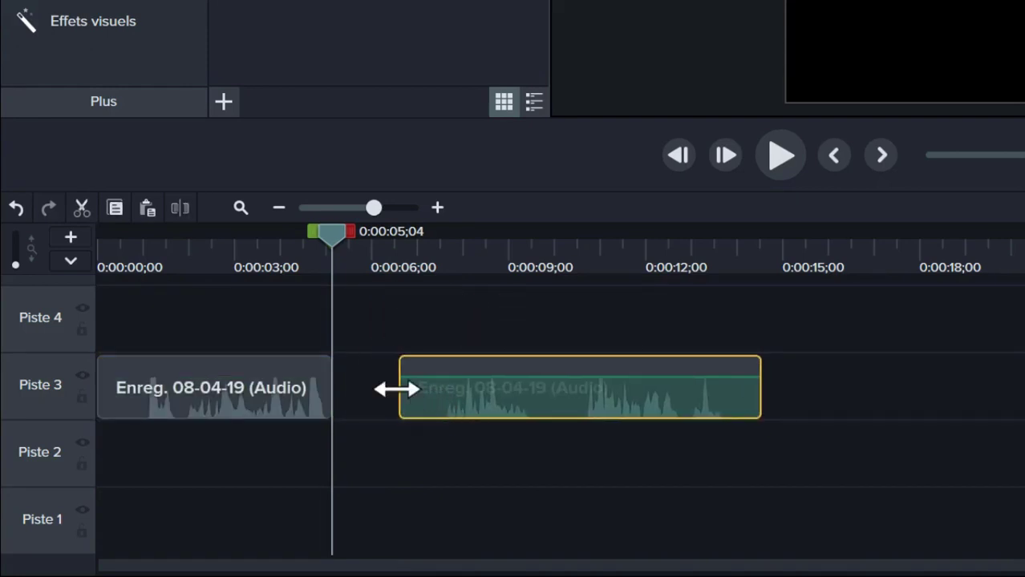
{"action": "left_click_drag", "start_coordinate": [396, 388], "coordinate": [435, 389]}
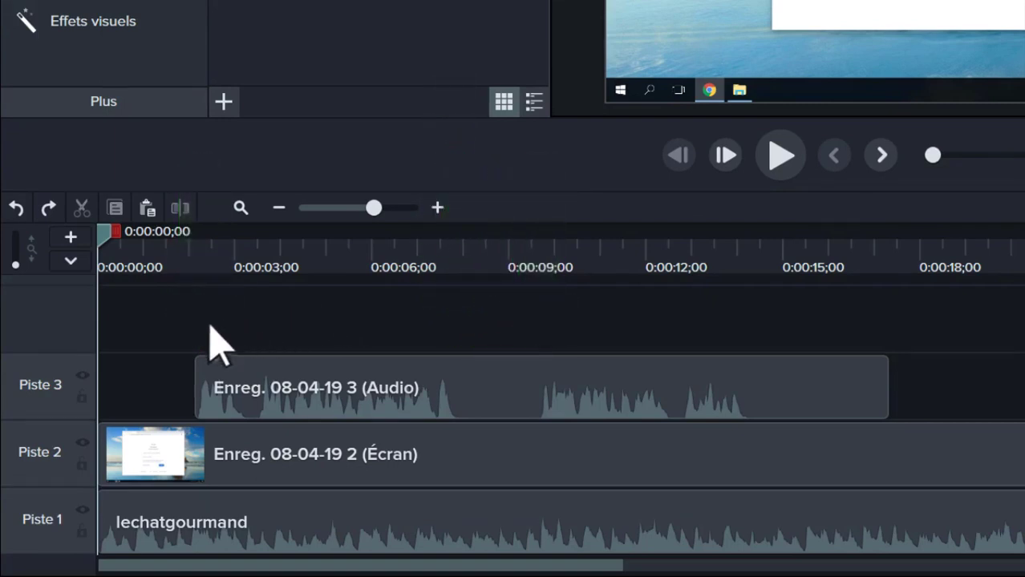
Select the Enreg. 08-04-19 3 audio clip together with the lechatgourmand music clip, and take the music clip back out of the selection.
{"action": "mouse_move", "coordinate": [46, 355]}
{"action": "left_mouse_down"}
{"action": "mouse_move", "coordinate": [46, 306]}
{"action": "mouse_move", "coordinate": [46, 354]}
{"action": "left_mouse_up"}
{"action": "left_click", "coordinate": [293, 409]}
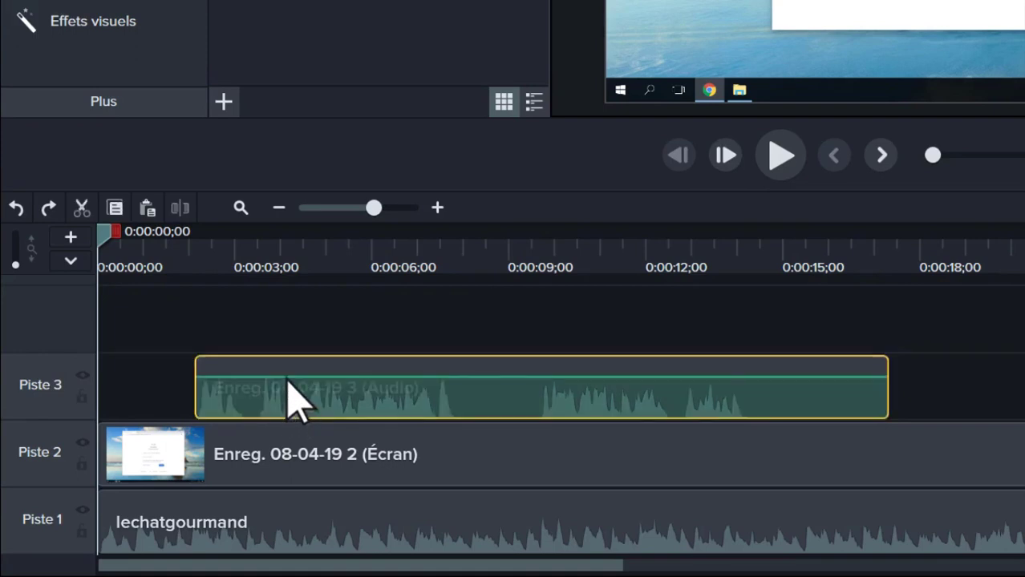
{"action": "left_click_drag", "start_coordinate": [287, 377], "coordinate": [286, 377]}
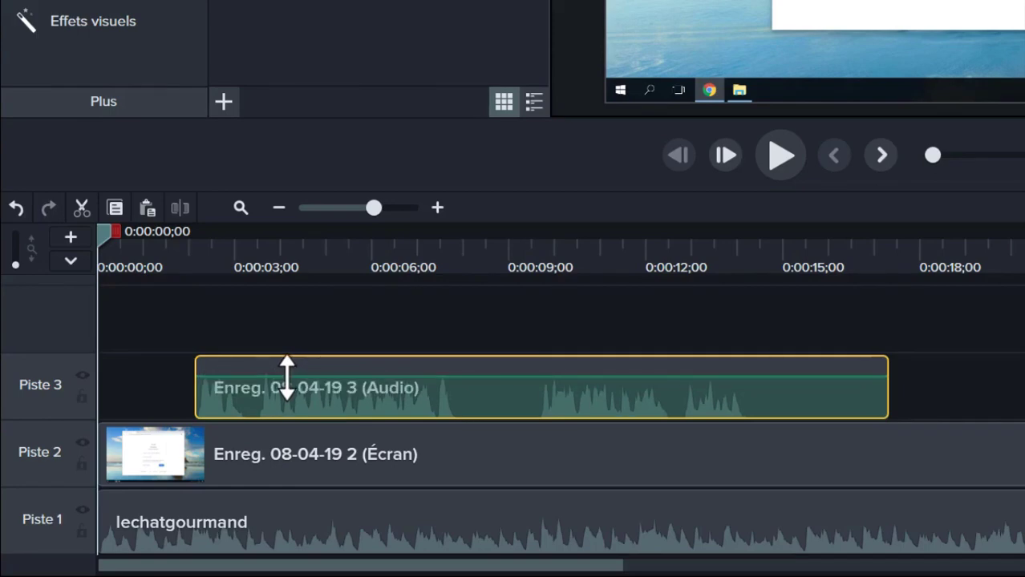
{"action": "left_click", "coordinate": [481, 521], "text": "ctrl"}
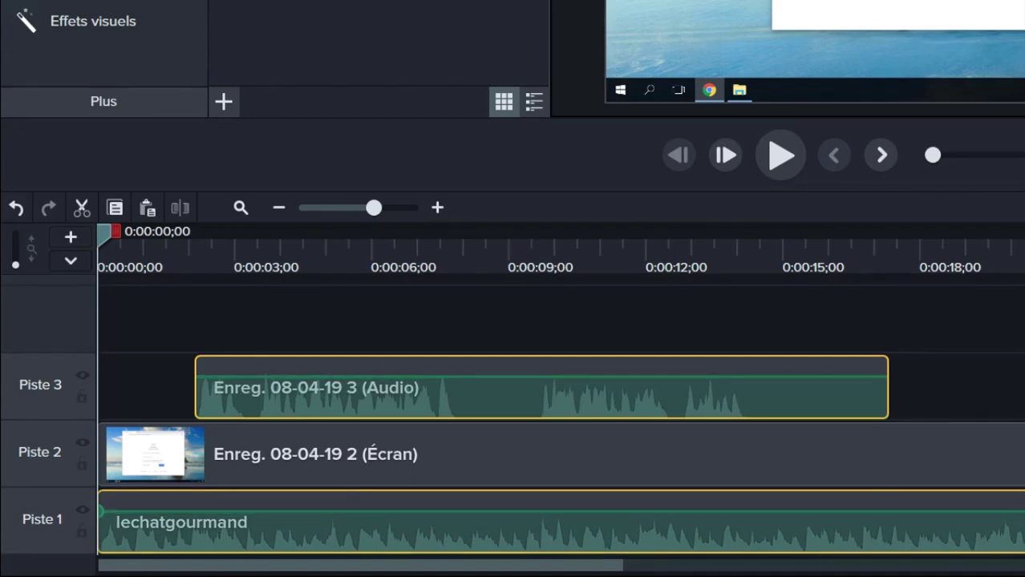
{"action": "left_click", "coordinate": [481, 522], "text": "ctrl"}
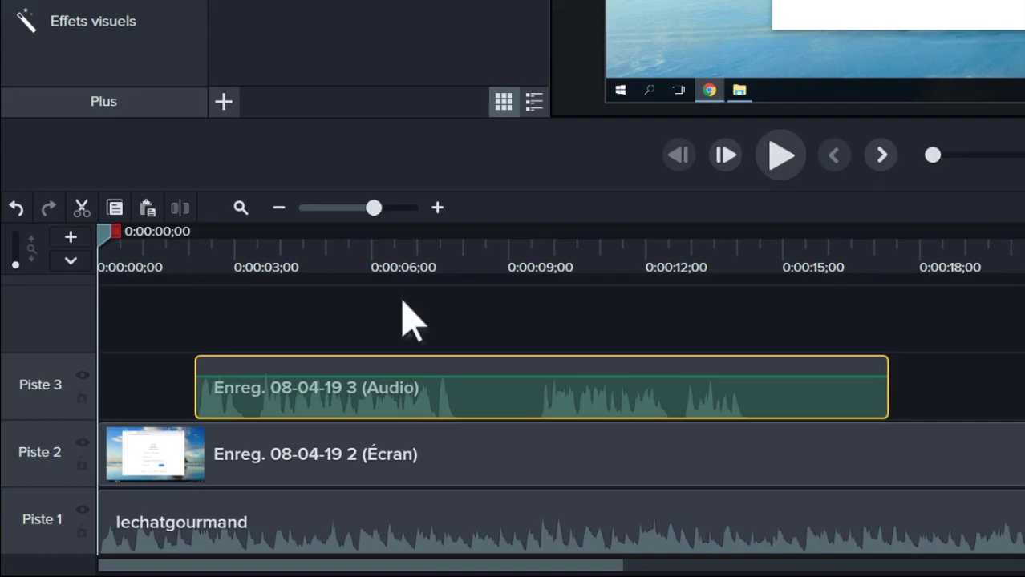
Add audio points at about 6.5 s and 7.6 s on the Enreg. 08-04-19 3 clip and raise the volume slightly from the second point.
{"action": "double_click", "coordinate": [394, 377]}
{"action": "double_click", "coordinate": [447, 377]}
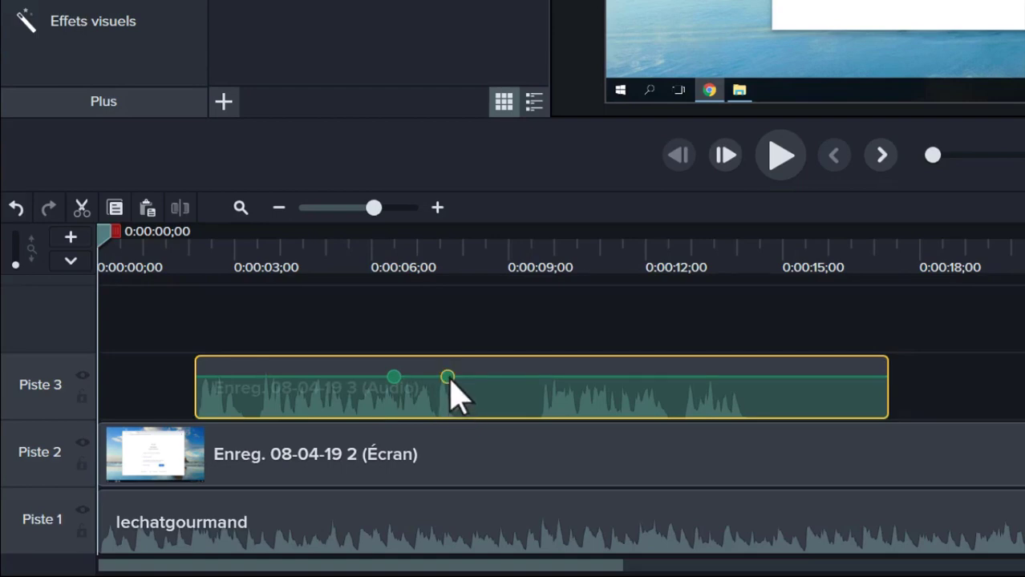
{"action": "left_click", "coordinate": [447, 377]}
{"action": "left_click_drag", "start_coordinate": [447, 377], "coordinate": [446, 371]}
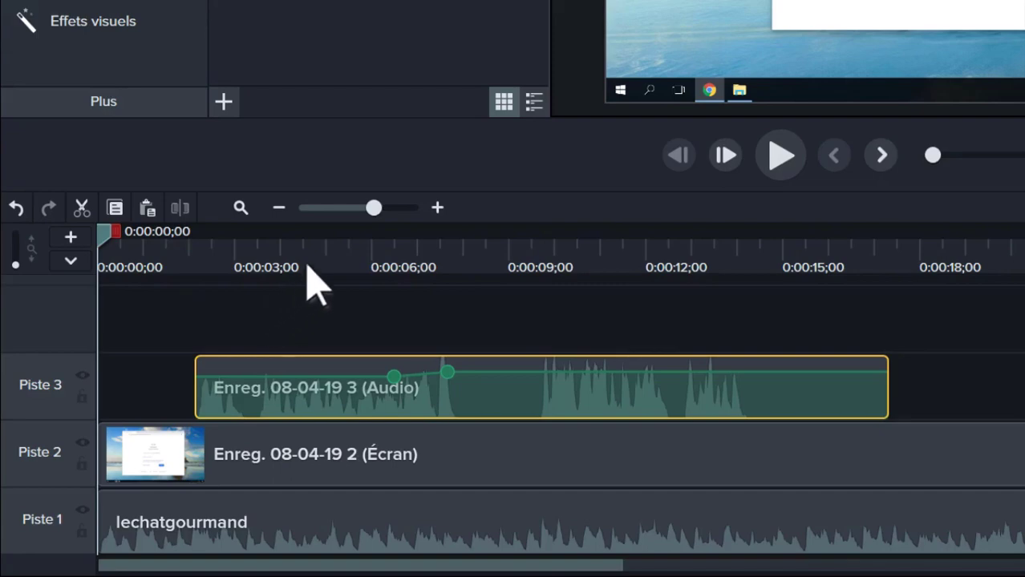
Lower the lechatgourmand music volume between audio points at about 1.4 s and 2.2 s, and play back the mix.
{"action": "left_click_drag", "start_coordinate": [375, 210], "coordinate": [386, 210]}
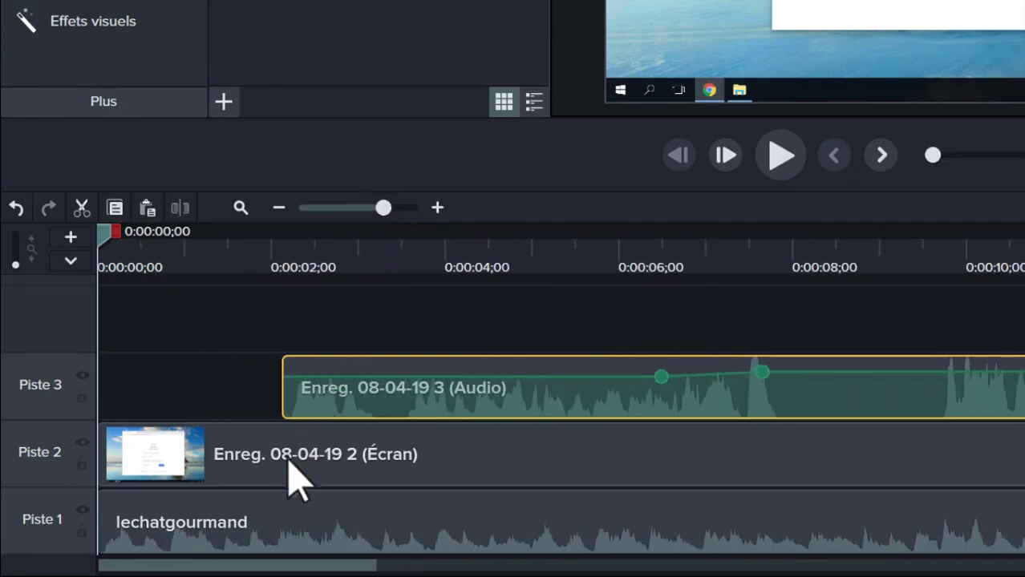
{"action": "left_click", "coordinate": [267, 536]}
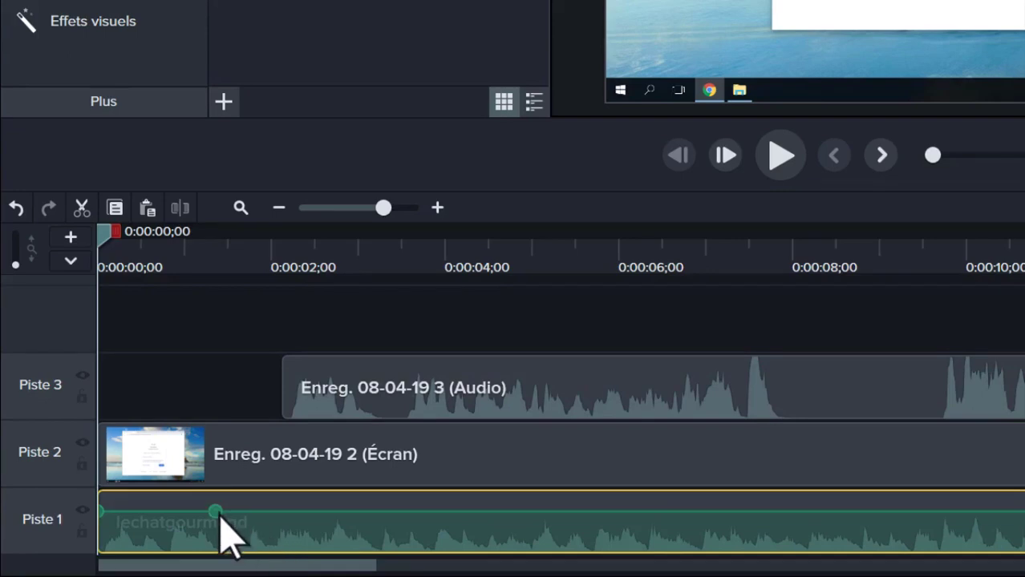
{"action": "double_click", "coordinate": [289, 511]}
{"action": "left_click_drag", "start_coordinate": [291, 518], "coordinate": [291, 542]}
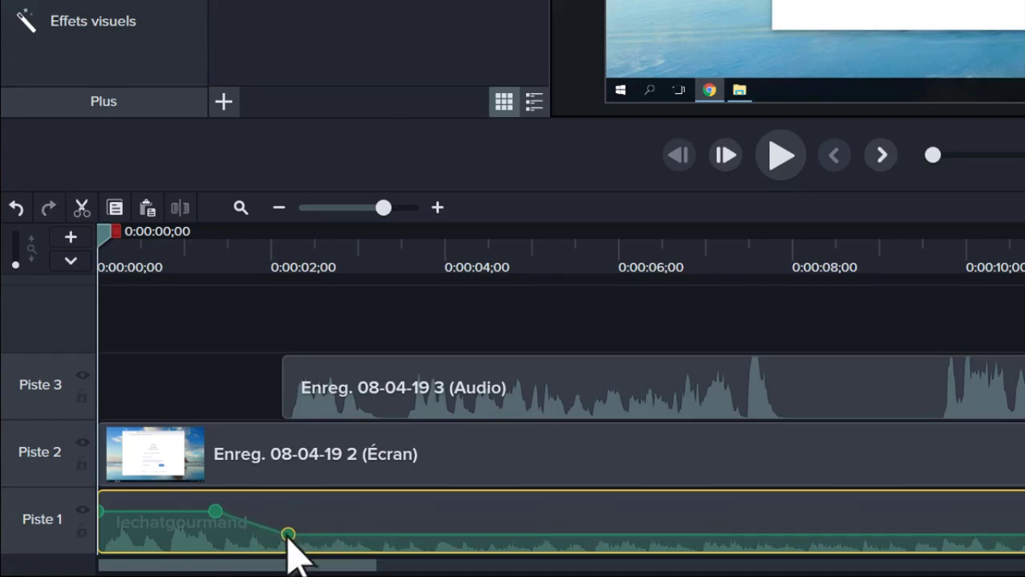
{"action": "left_click", "coordinate": [782, 160]}
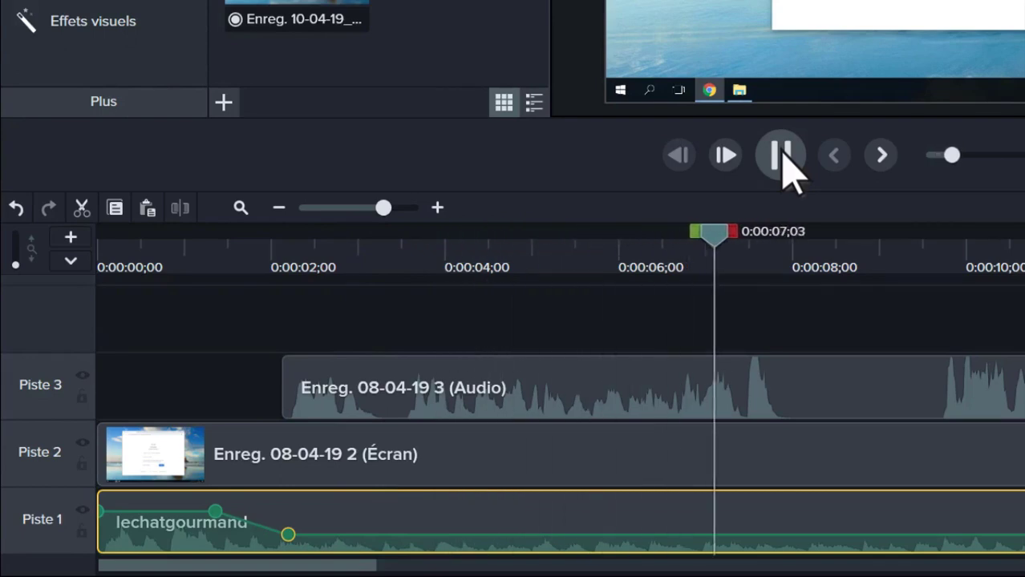
{"action": "left_click", "coordinate": [781, 156]}
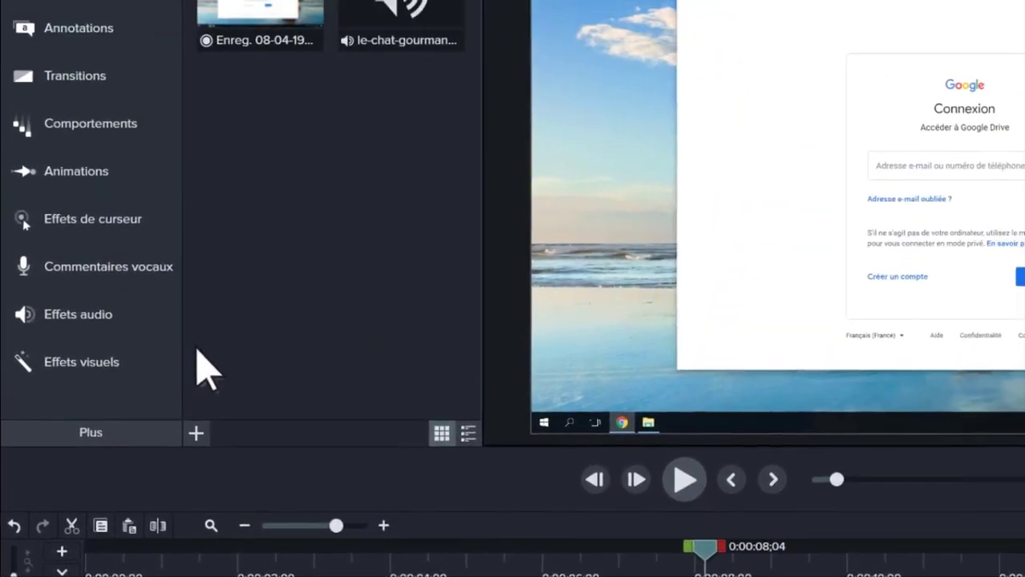
Apply the Fondu en sortie audio effect to the lechatgourmand music clip.
{"action": "left_click", "coordinate": [73, 317]}
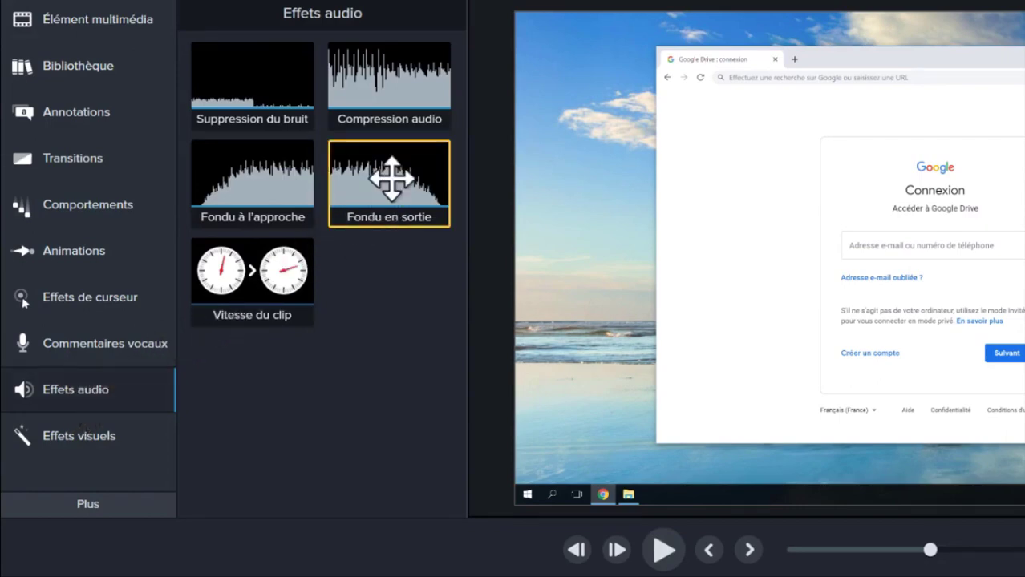
{"action": "left_click_drag", "start_coordinate": [391, 178], "coordinate": [839, 452]}
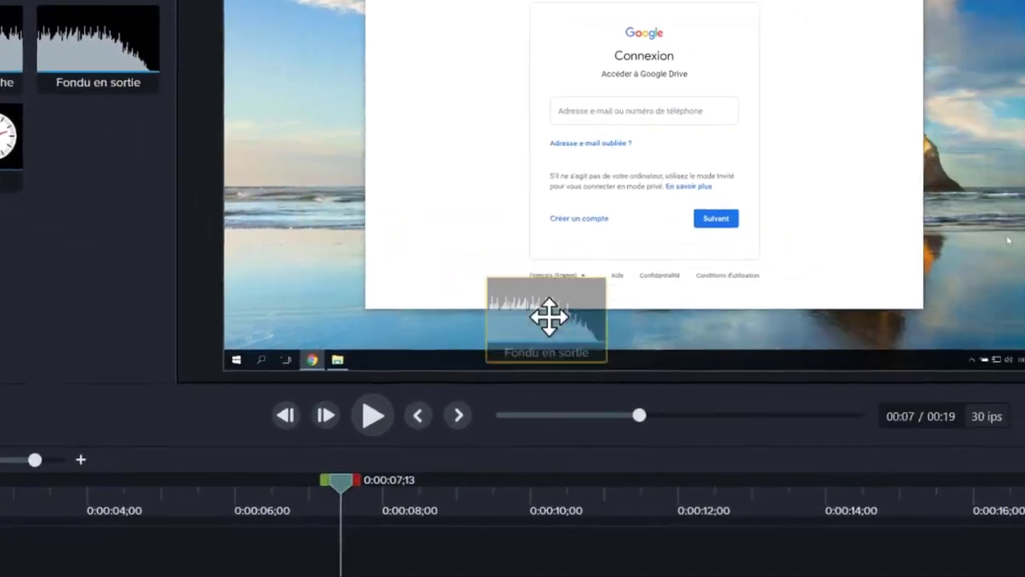
{"action": "left_click_drag", "start_coordinate": [549, 316], "coordinate": [777, 520]}
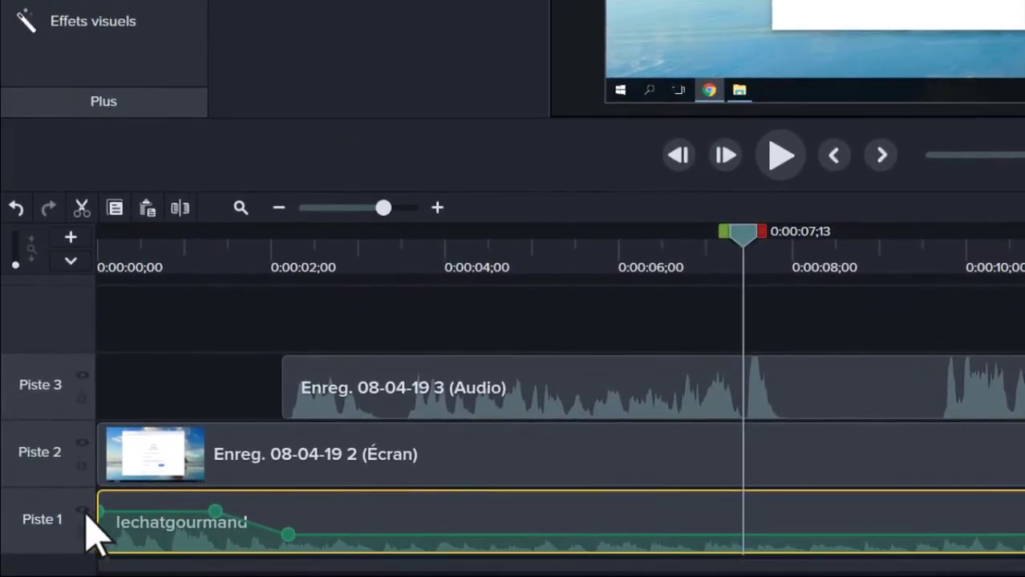
Disable the Piste 1 track and enable it again.
{"action": "left_click", "coordinate": [83, 511]}
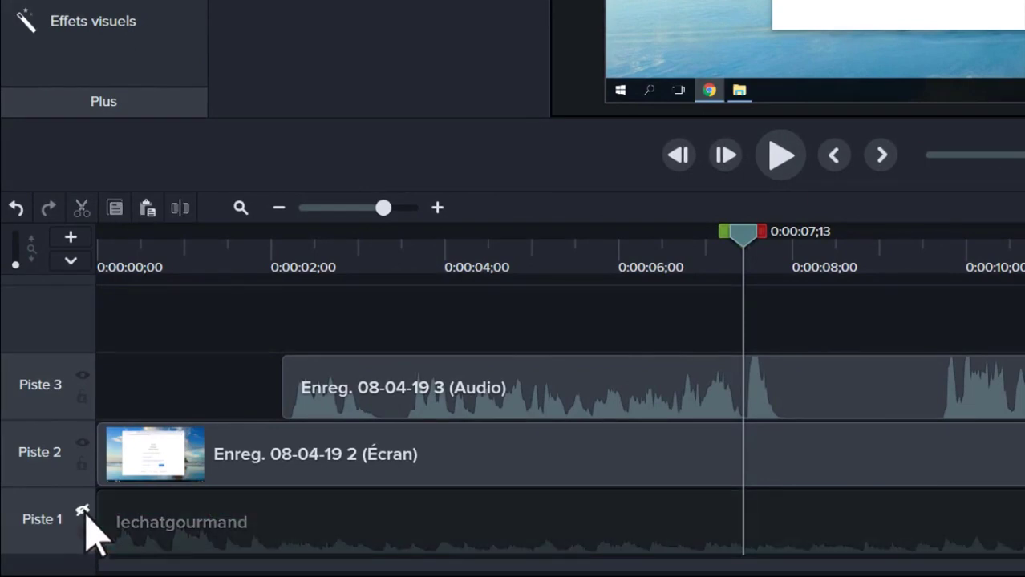
{"action": "left_click", "coordinate": [82, 512]}
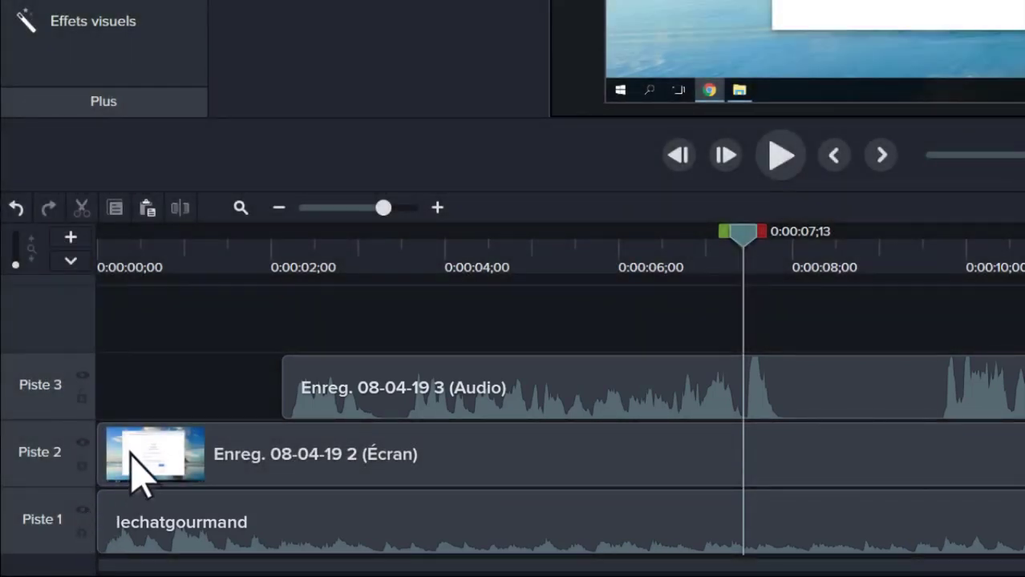
Separate the audio and video of the Enreg. 08-04-19 2 (Écran) clip on Piste 2.
{"action": "left_click", "coordinate": [136, 477]}
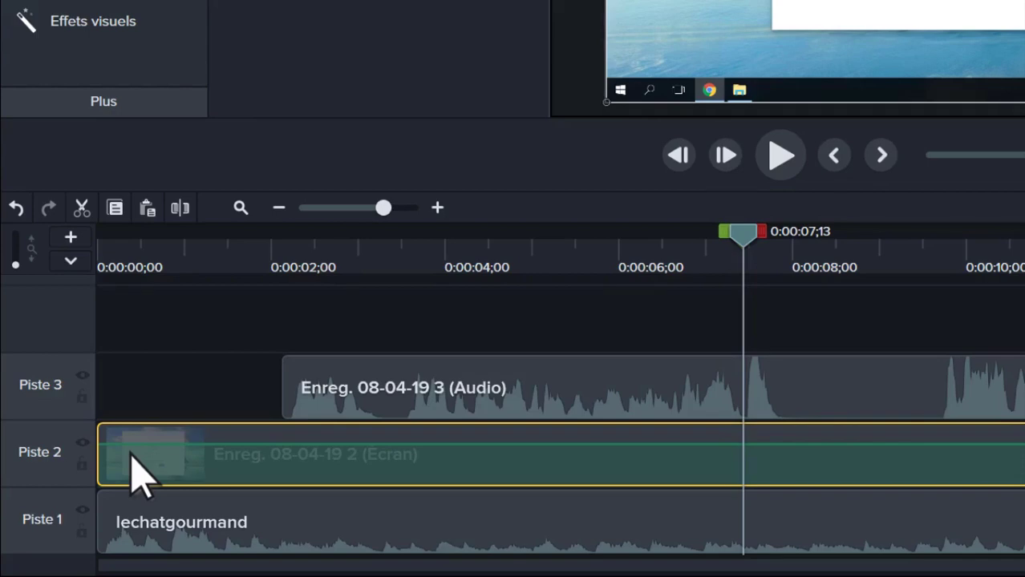
{"action": "right_click", "coordinate": [131, 456]}
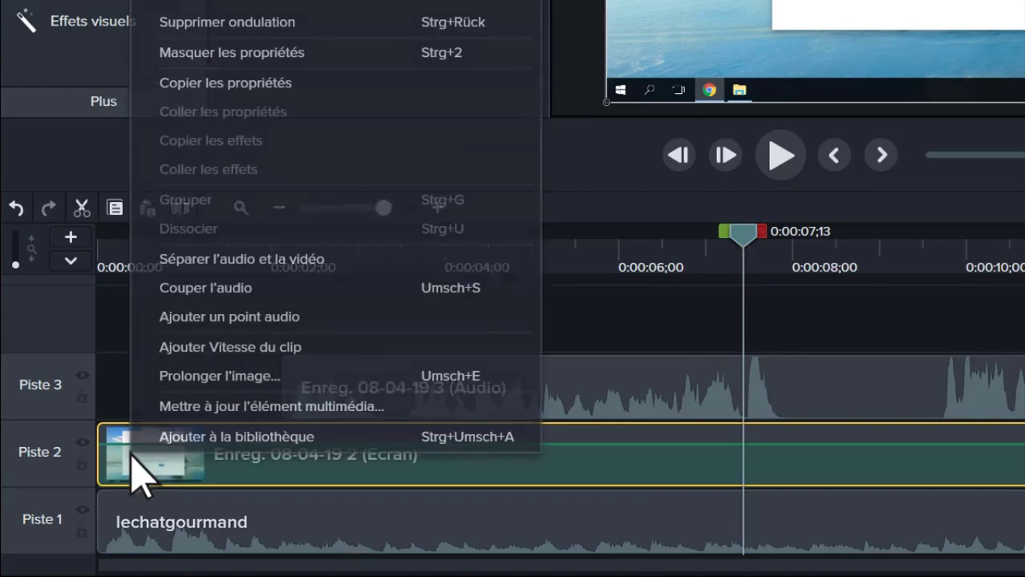
{"action": "left_click", "coordinate": [305, 263]}
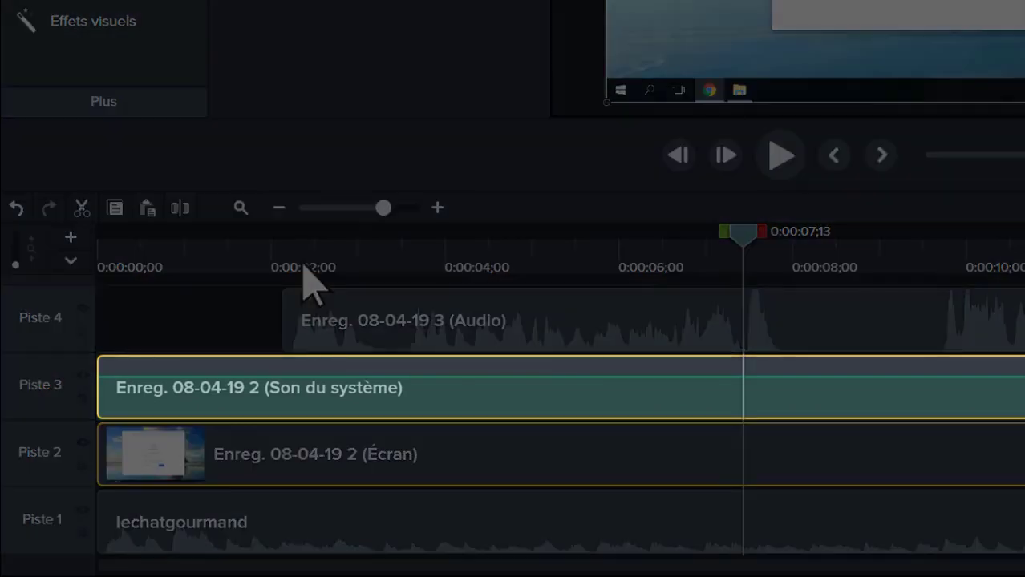
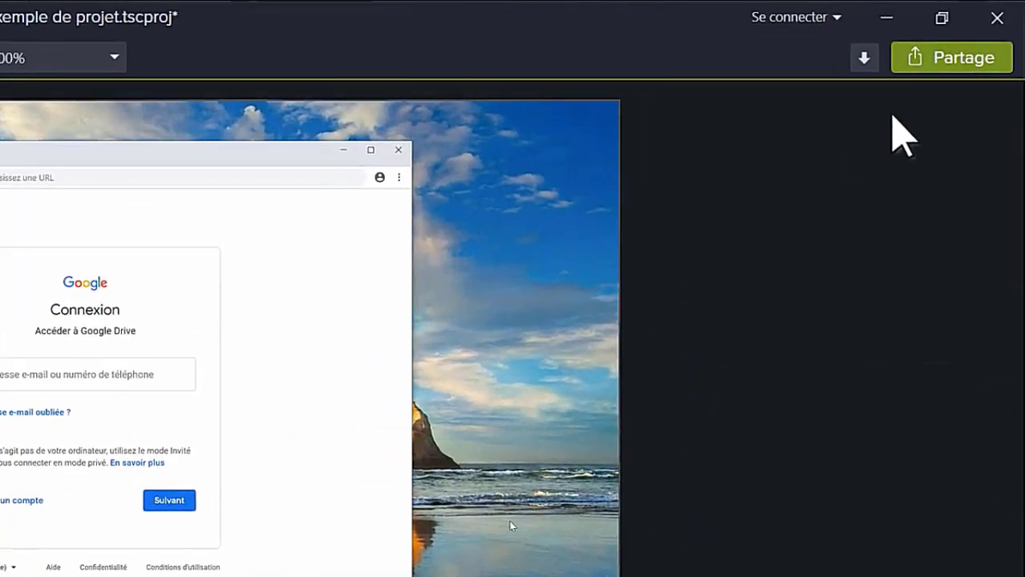
Start a local-file production with custom production settings in the MP4 - Smart Player (HTML5) format.
{"action": "left_click", "coordinate": [964, 65]}
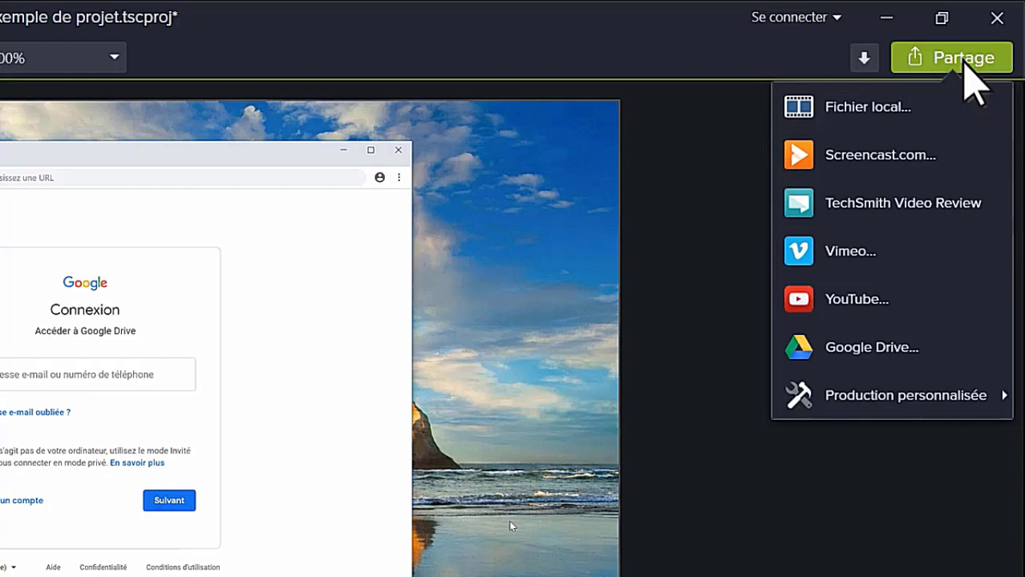
{"action": "left_click", "coordinate": [866, 108]}
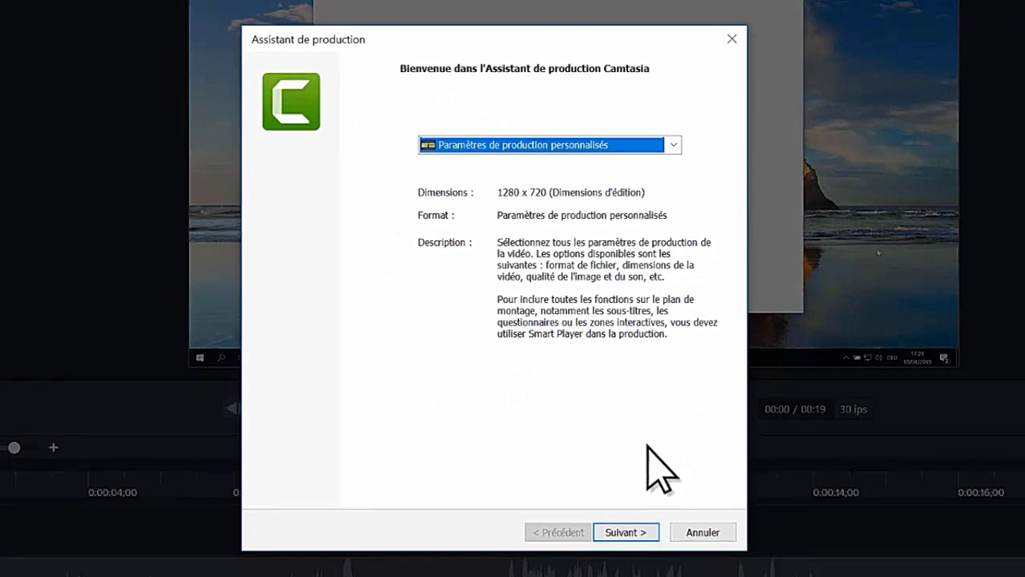
{"action": "left_click", "coordinate": [627, 534]}
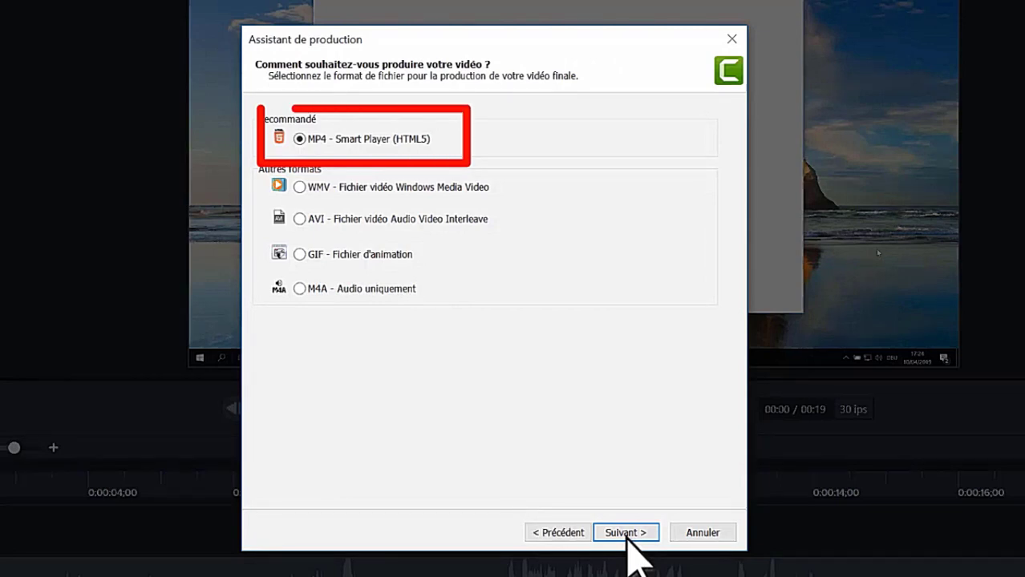
{"action": "left_click", "coordinate": [627, 534]}
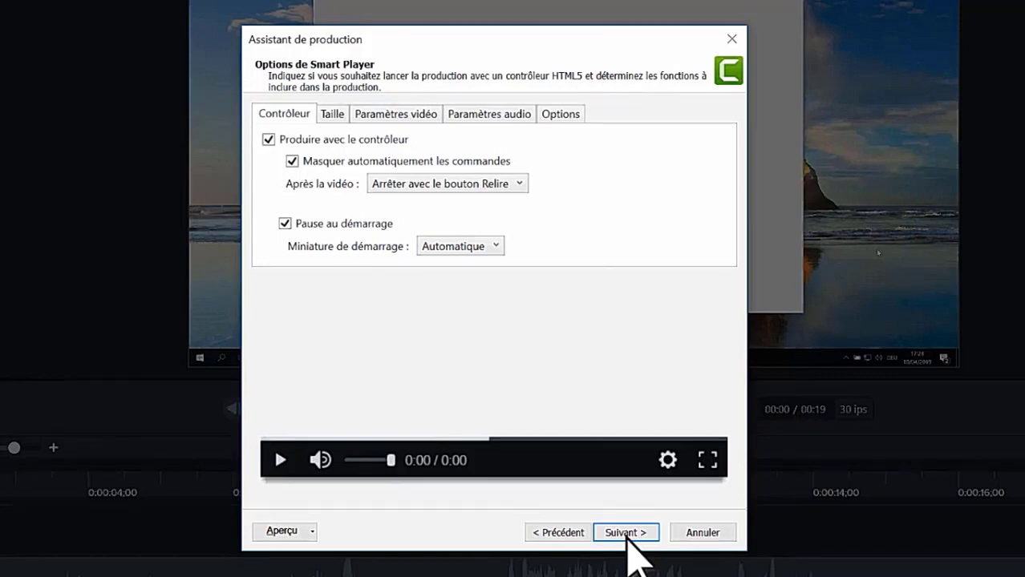
Disable producing with the controller and raise the video encoding quality to 72 %.
{"action": "left_click", "coordinate": [268, 139]}
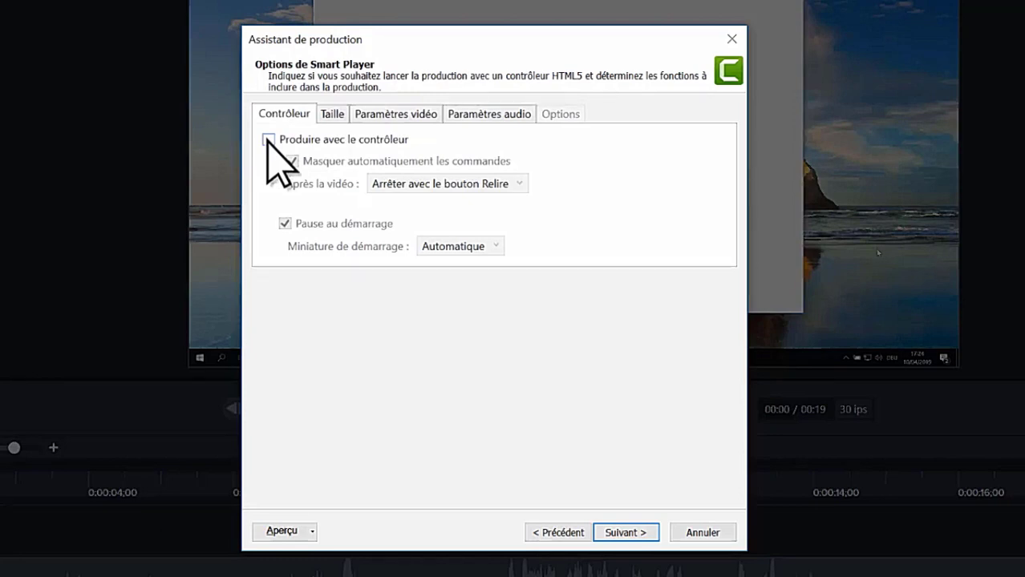
{"action": "left_click", "coordinate": [393, 119]}
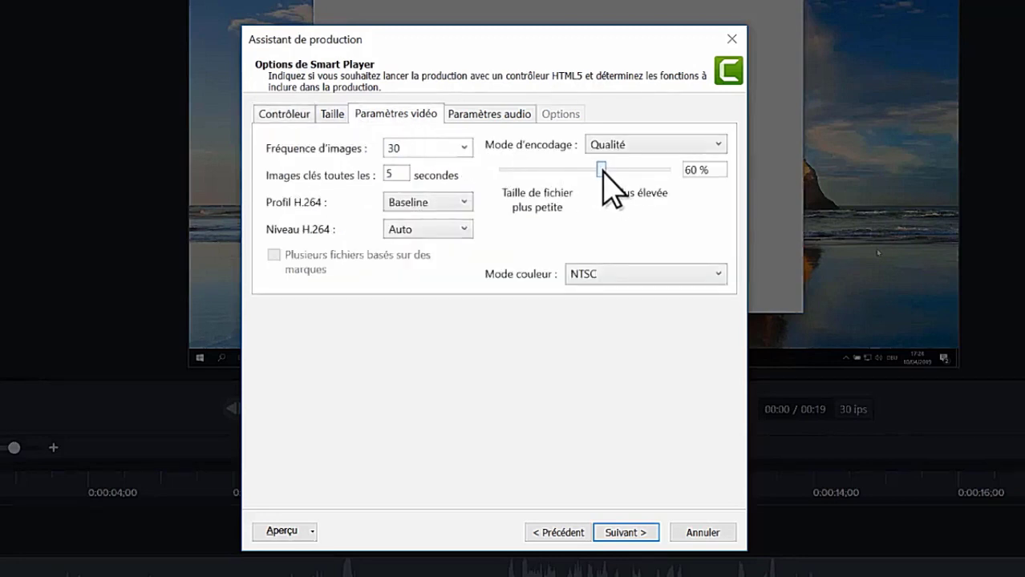
{"action": "left_click_drag", "start_coordinate": [601, 167], "coordinate": [620, 172]}
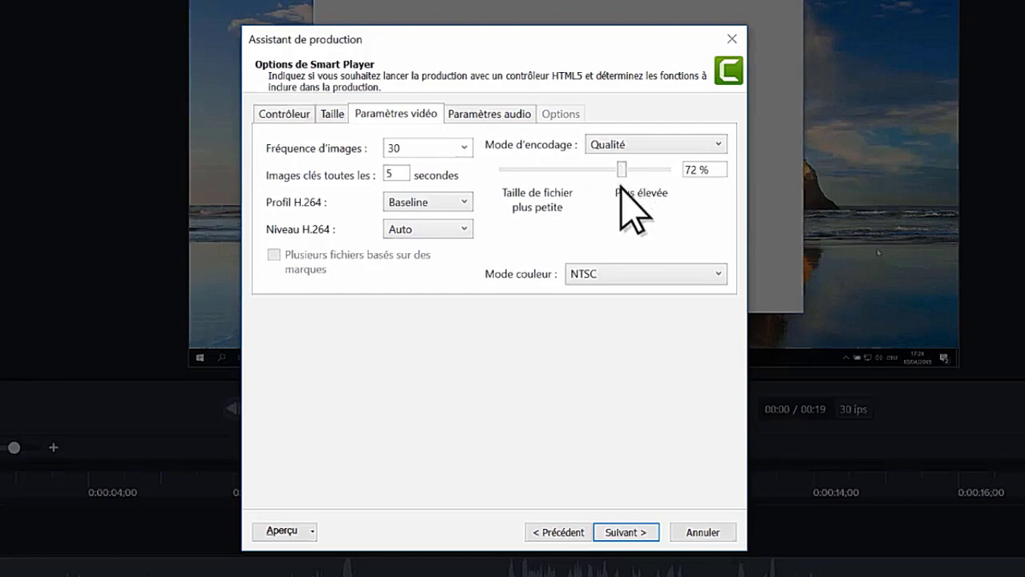
Keep the default video options and produce the video as Exemple de projet in the C:\En cours\ folder.
{"action": "left_click", "coordinate": [623, 534]}
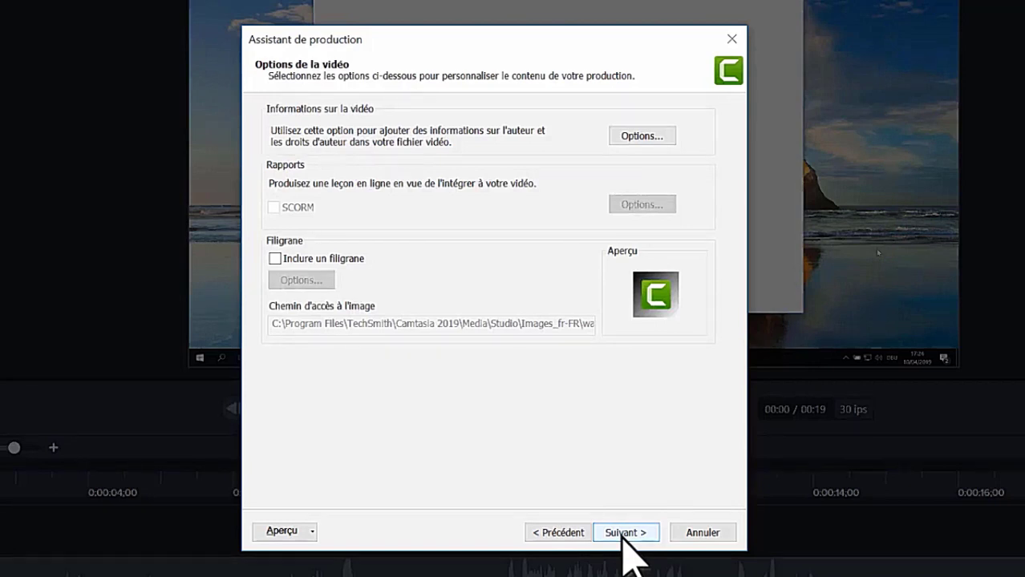
{"action": "left_click", "coordinate": [622, 533]}
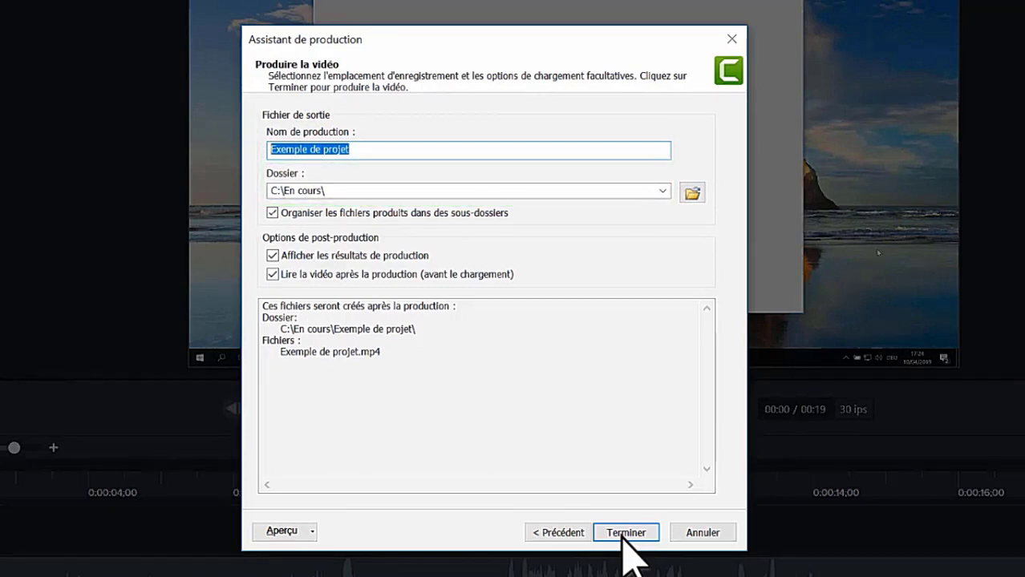
{"action": "left_click", "coordinate": [624, 532]}
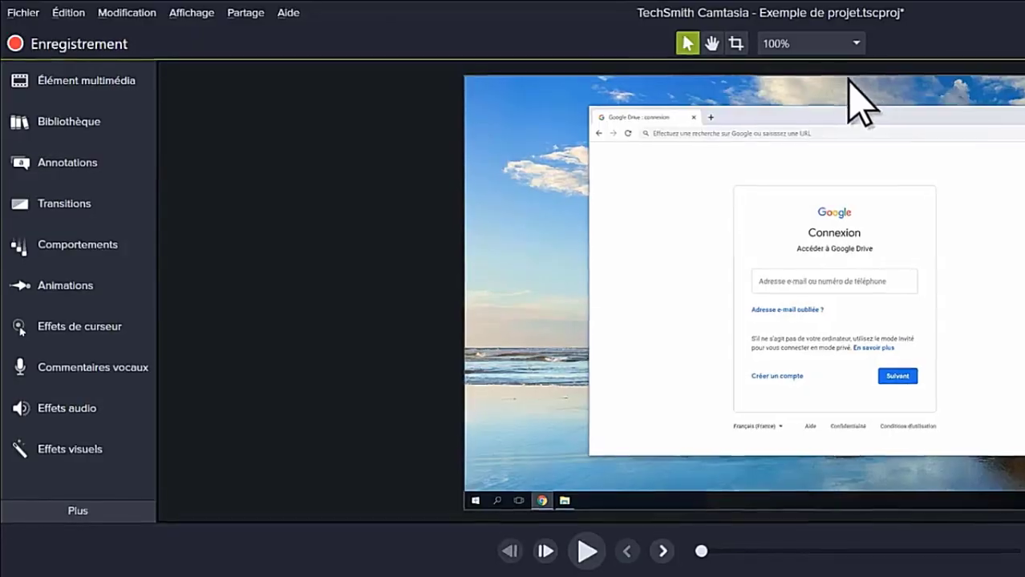
{"action": "left_click", "coordinate": [22, 15]}
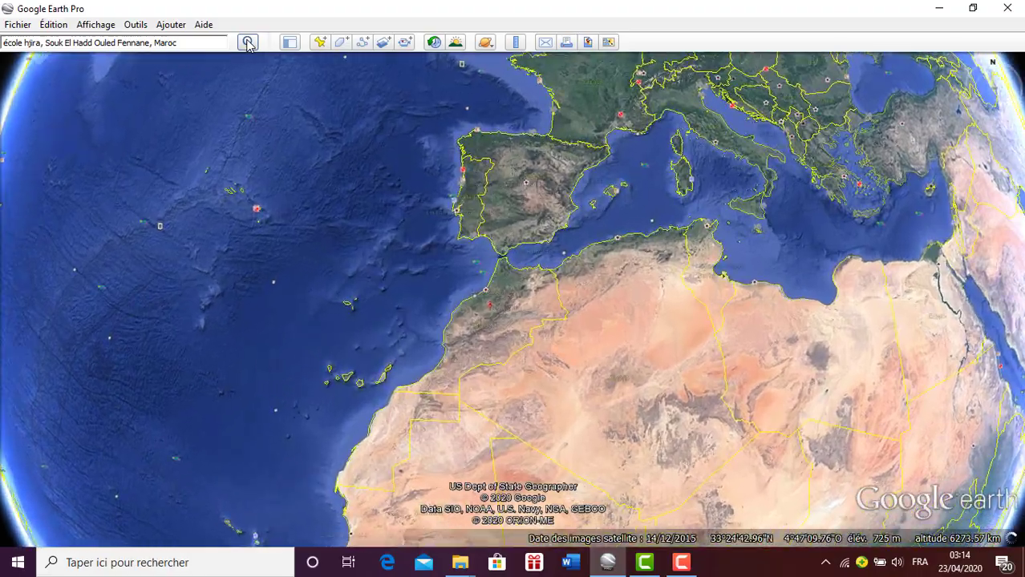
Switch to Google Earth Pro, search for école hjira and inspect the surrounding satellite view.
{"action": "left_click", "coordinate": [247, 43]}
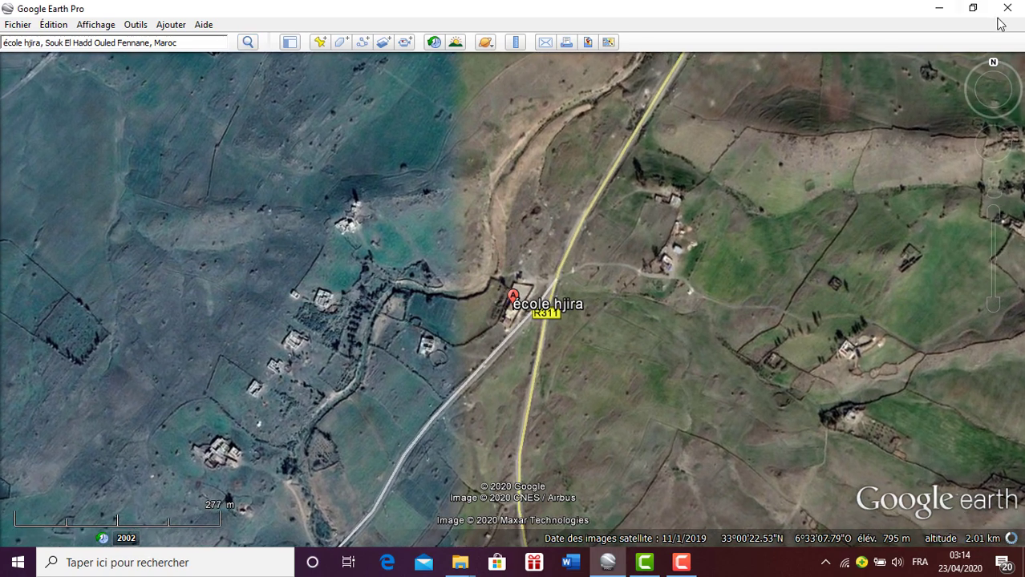
{"action": "mouse_move", "coordinate": [995, 68]}
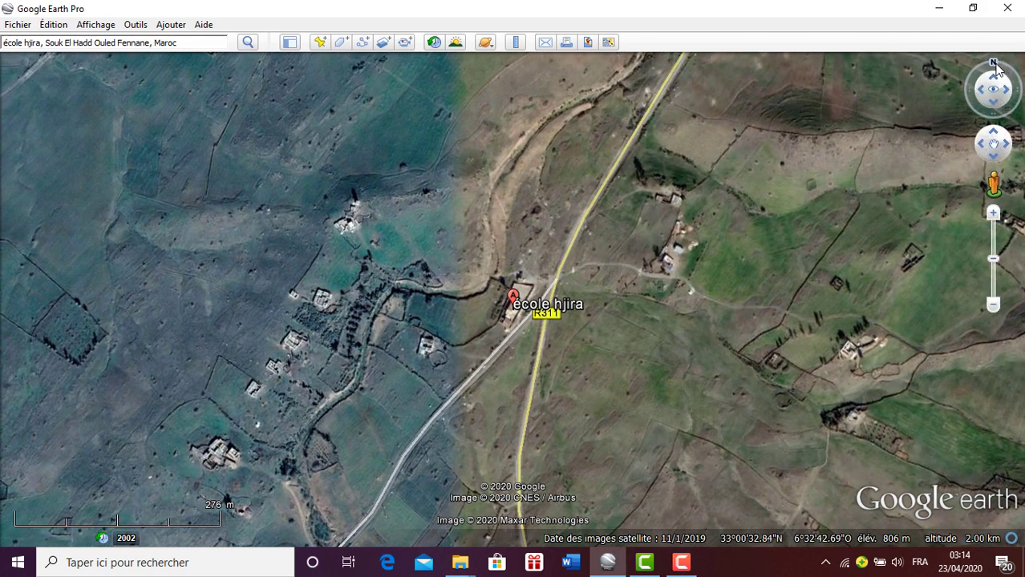
{"action": "left_click_drag", "start_coordinate": [995, 68], "coordinate": [1010, 76]}
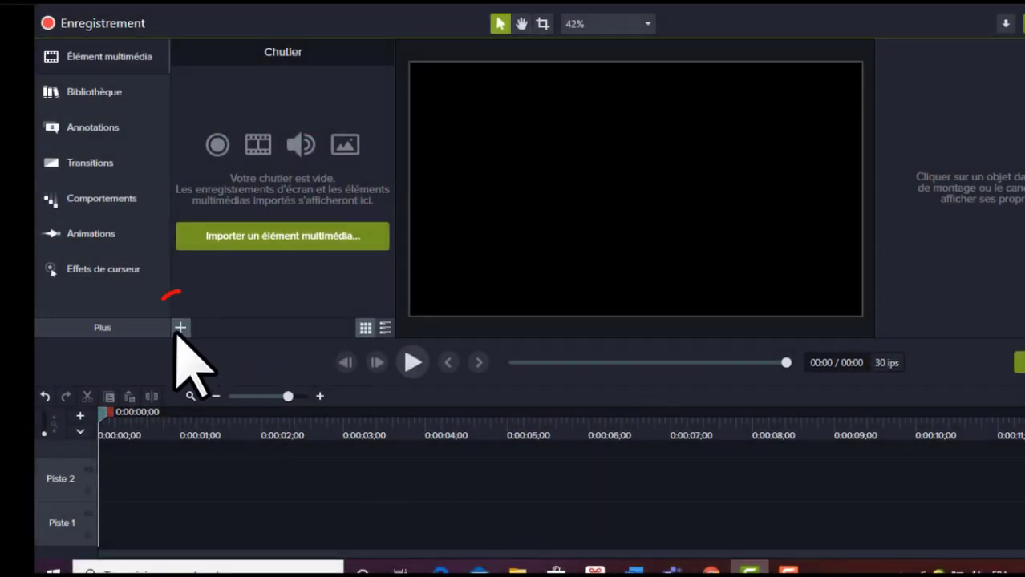
Switch to Camtasia and import all six media files from the part2 folder on the desktop into the media bin.
{"action": "left_click", "coordinate": [180, 327]}
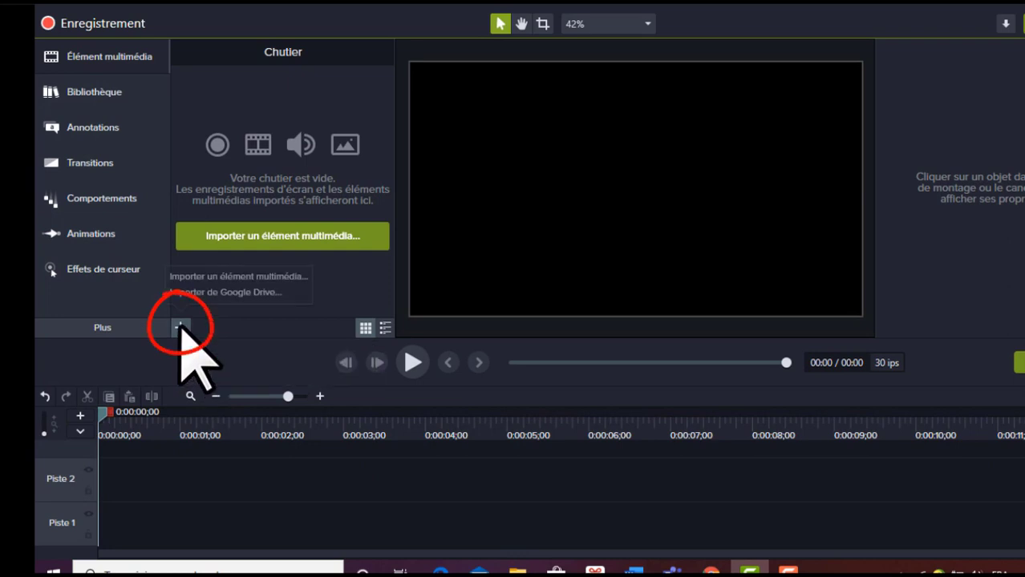
{"action": "left_click", "coordinate": [202, 275]}
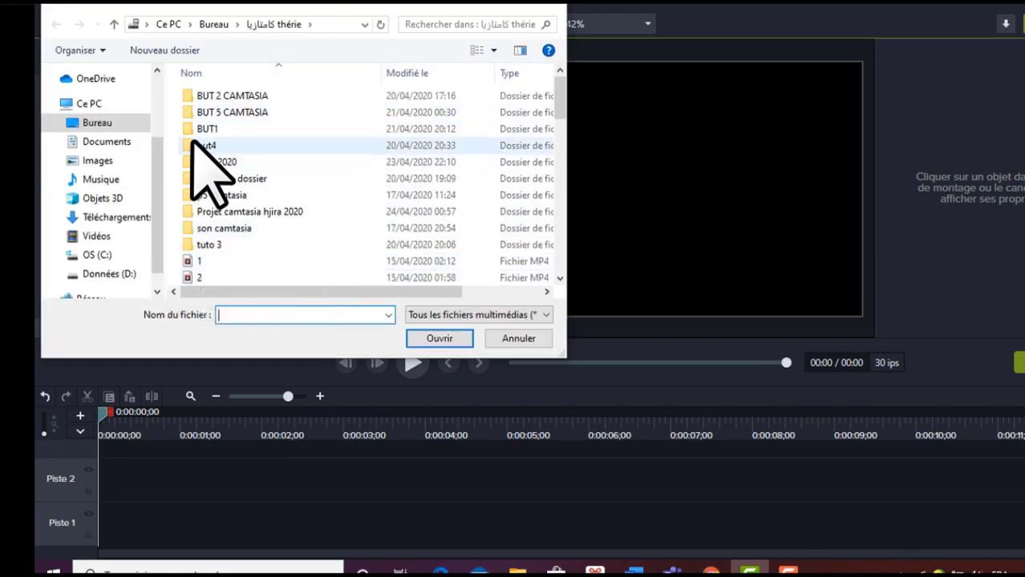
{"action": "left_click", "coordinate": [122, 126]}
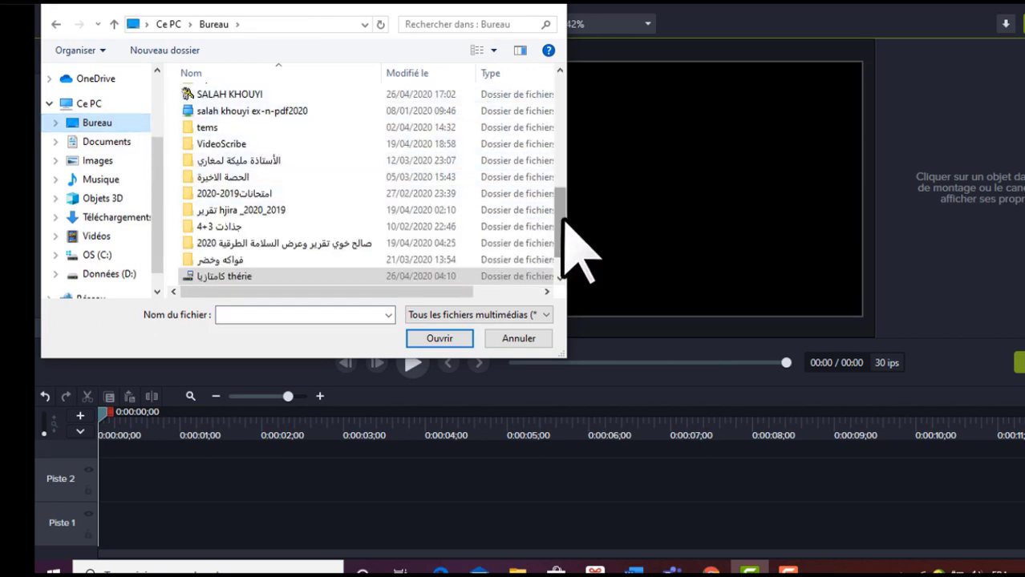
{"action": "scroll", "coordinate": [566, 233], "scroll_direction": "down", "scroll_amount": 1}
{"action": "scroll", "coordinate": [565, 232], "scroll_direction": "up", "scroll_amount": 2}
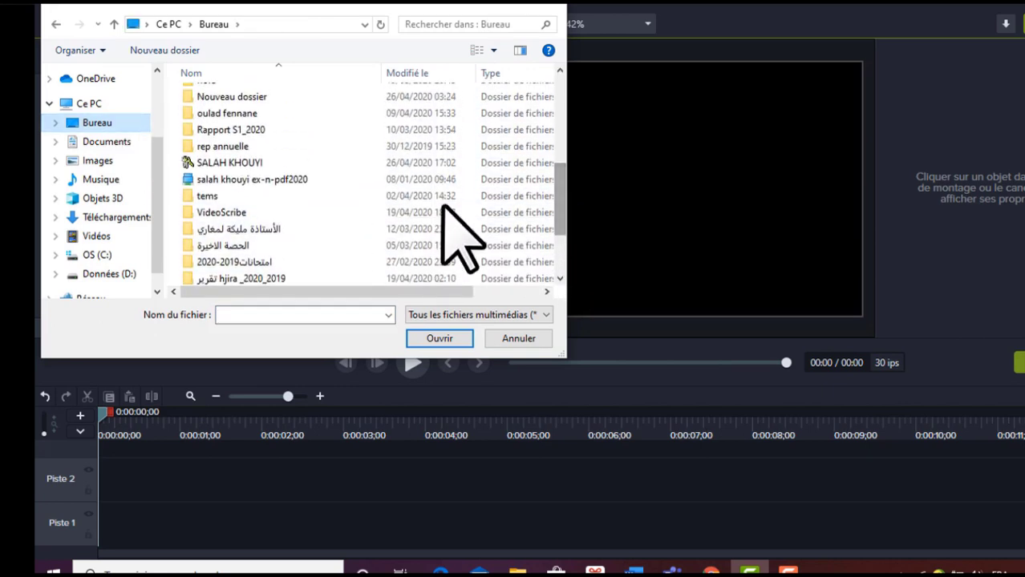
{"action": "double_click", "coordinate": [207, 169]}
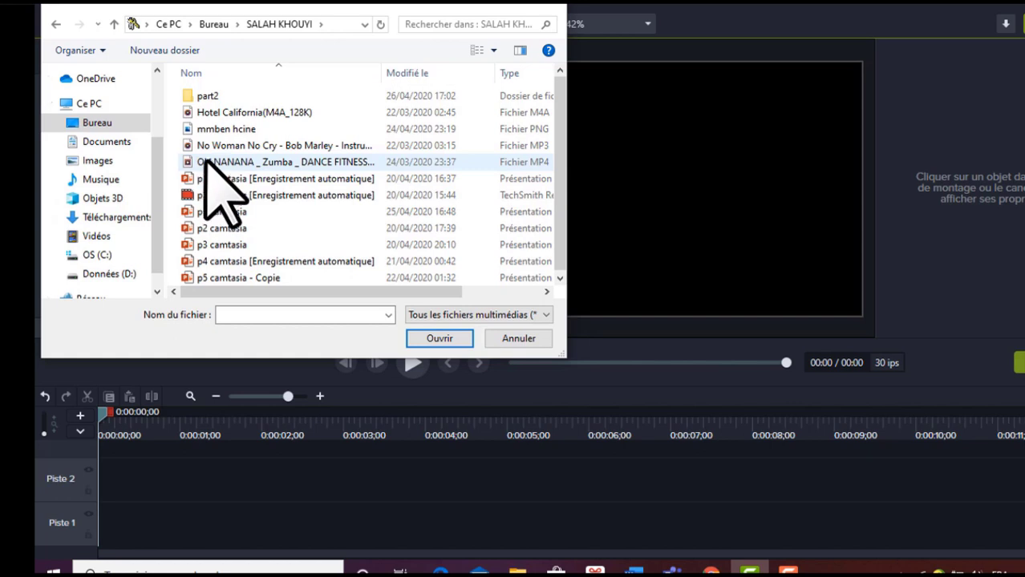
{"action": "double_click", "coordinate": [210, 97]}
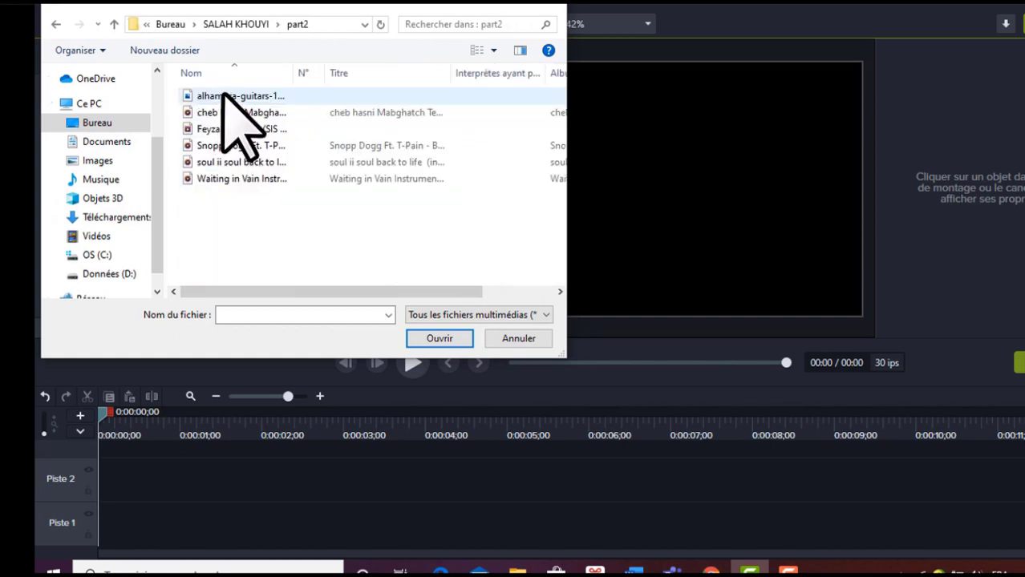
{"action": "left_click_drag", "start_coordinate": [192, 201], "coordinate": [187, 88]}
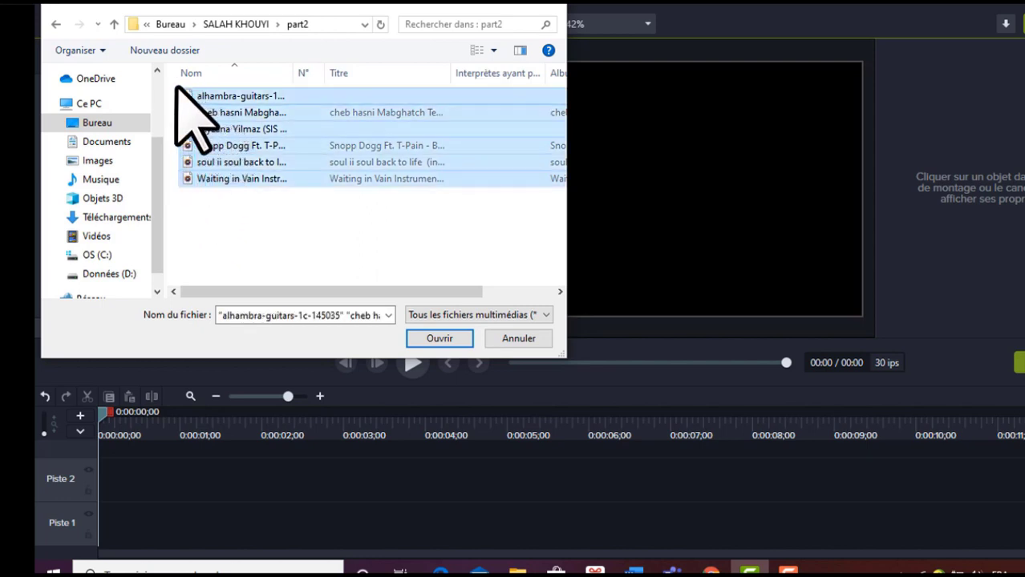
{"action": "left_click", "coordinate": [442, 339]}
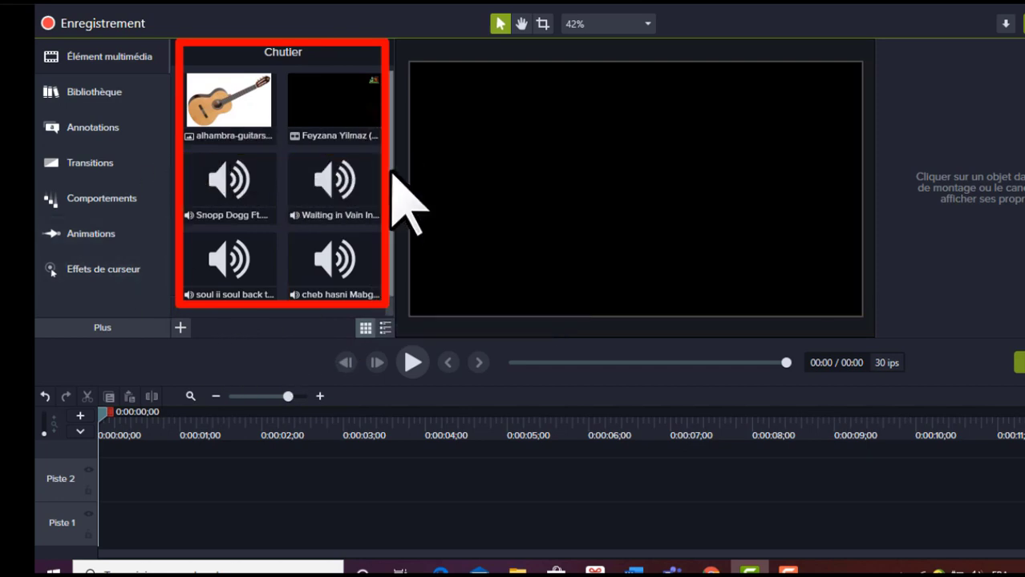
Place the Dance Monkey(1080P_HD) video from the media bin at the start of Piste 1.
{"action": "scroll", "coordinate": [390, 193], "scroll_direction": "down", "scroll_amount": 2}
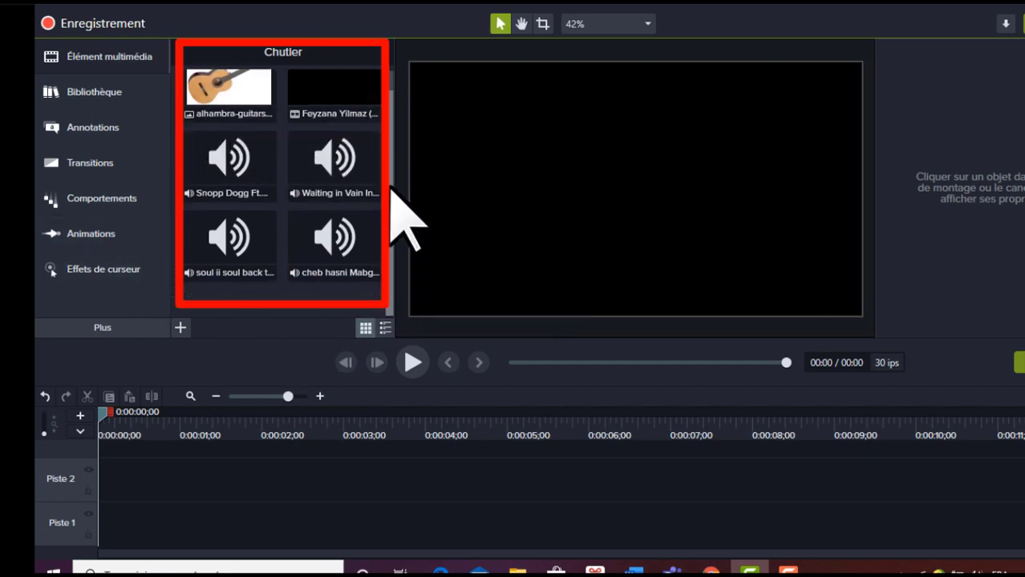
{"action": "scroll", "coordinate": [390, 186], "scroll_direction": "up", "scroll_amount": 2}
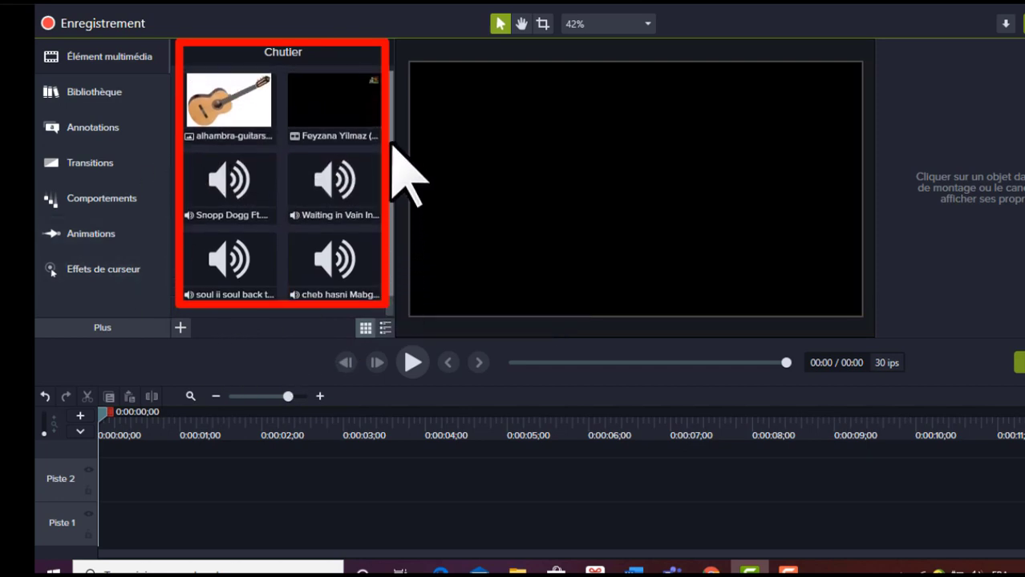
{"action": "left_click", "coordinate": [333, 106]}
{"action": "left_click_drag", "start_coordinate": [351, 207], "coordinate": [241, 522]}
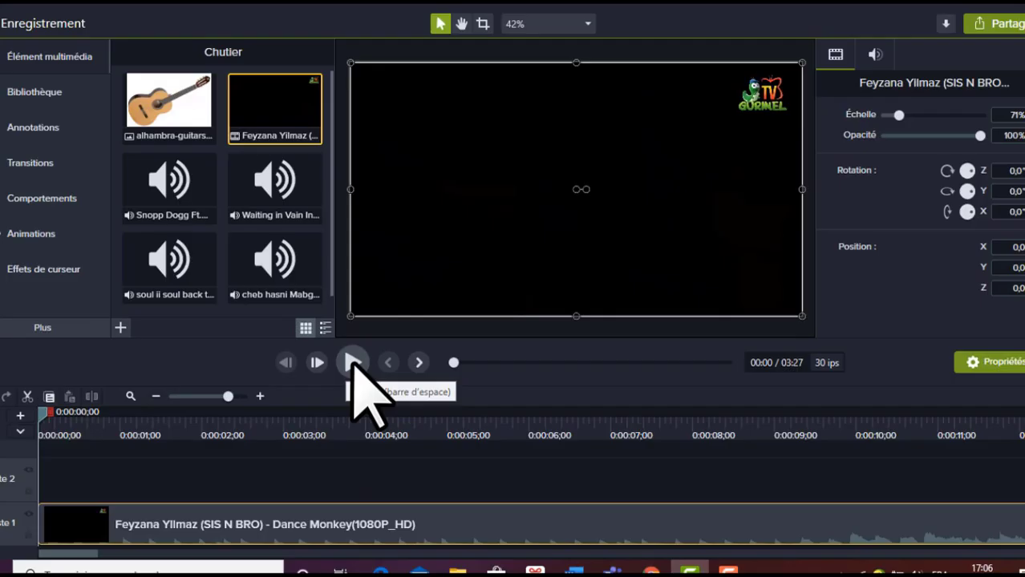
Play back the Dance Monkey clip to about 16 s and fit the whole project in the timeline.
{"action": "left_click", "coordinate": [353, 365]}
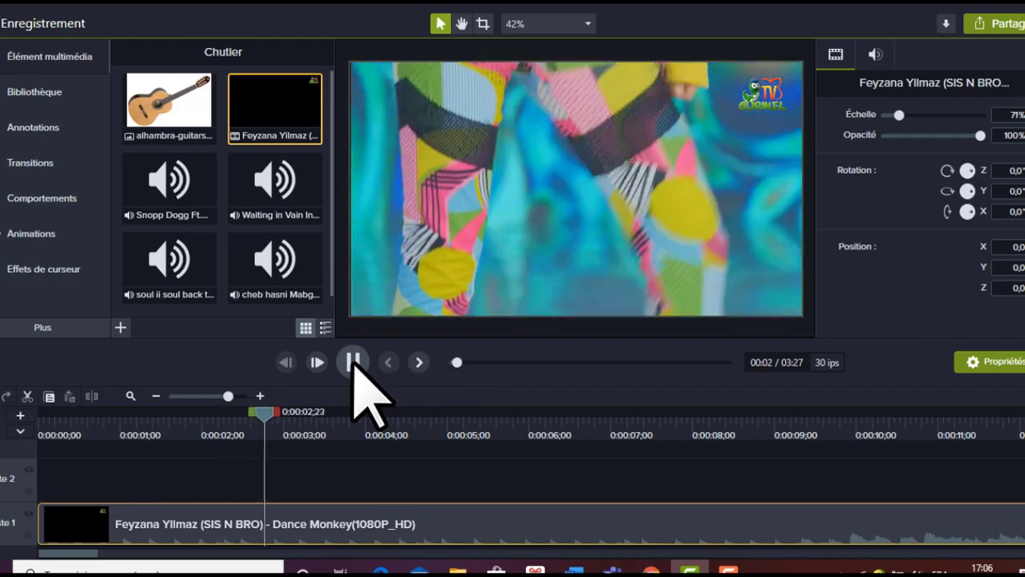
{"action": "left_click", "coordinate": [130, 396]}
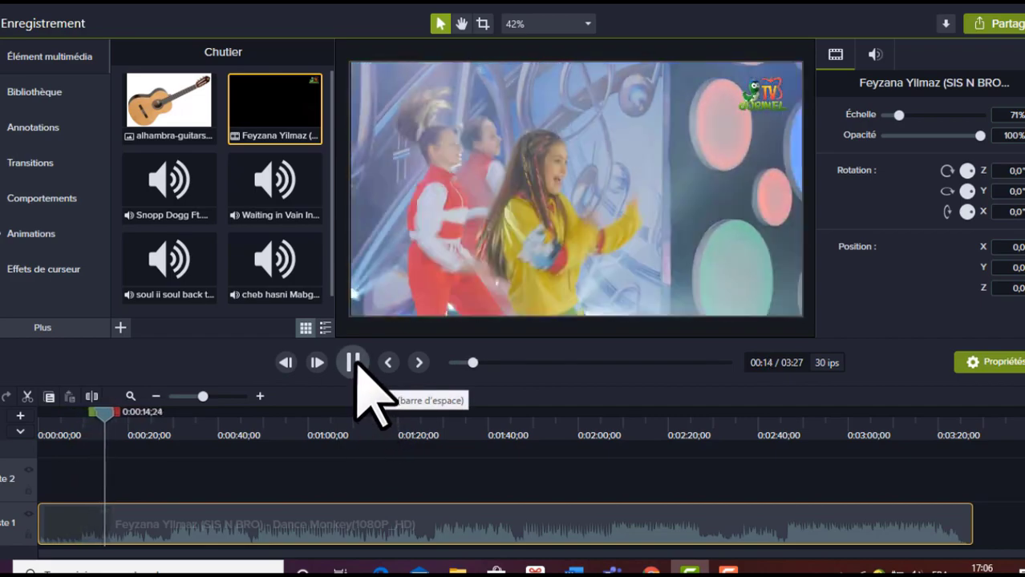
{"action": "left_click", "coordinate": [353, 363]}
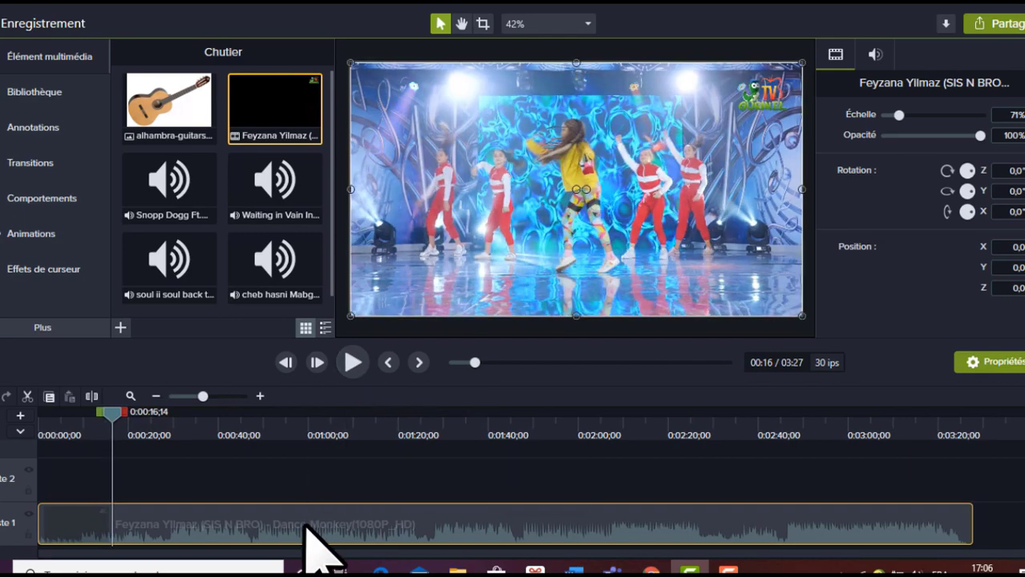
Separate the audio and video of the Dance Monkey clip.
{"action": "right_click", "coordinate": [305, 531]}
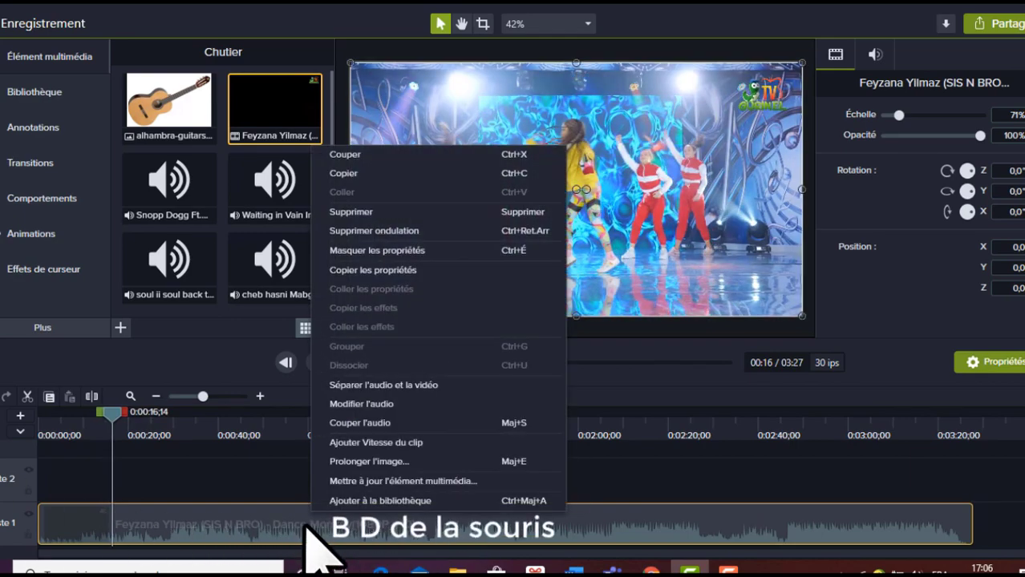
{"action": "left_click", "coordinate": [398, 386]}
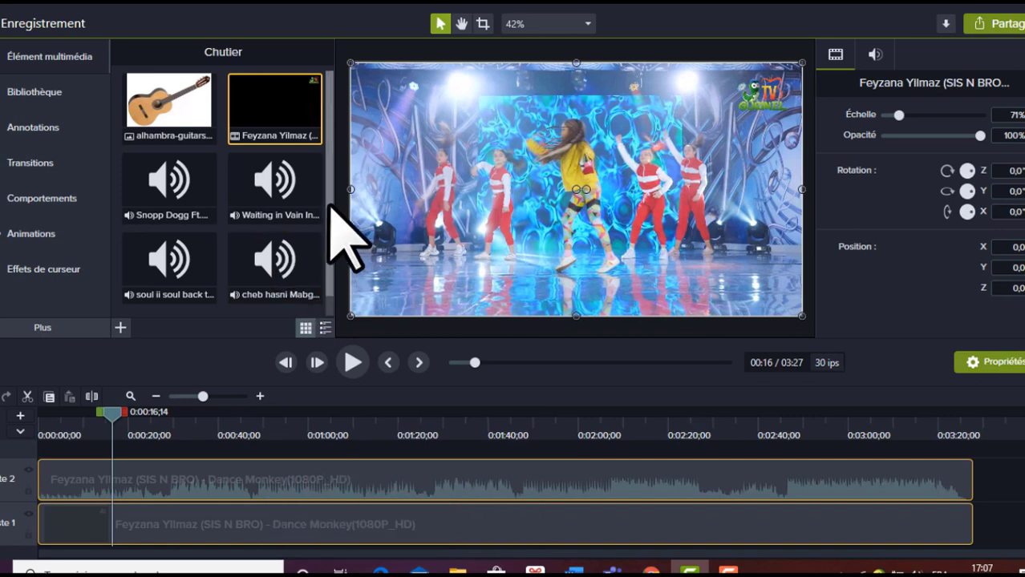
Place the Snopp Dogg Boom instrumental from the media bin at the start of a new Piste 3.
{"action": "scroll", "coordinate": [330, 205], "scroll_direction": "down", "scroll_amount": 1}
{"action": "scroll", "coordinate": [330, 205], "scroll_direction": "up", "scroll_amount": 1}
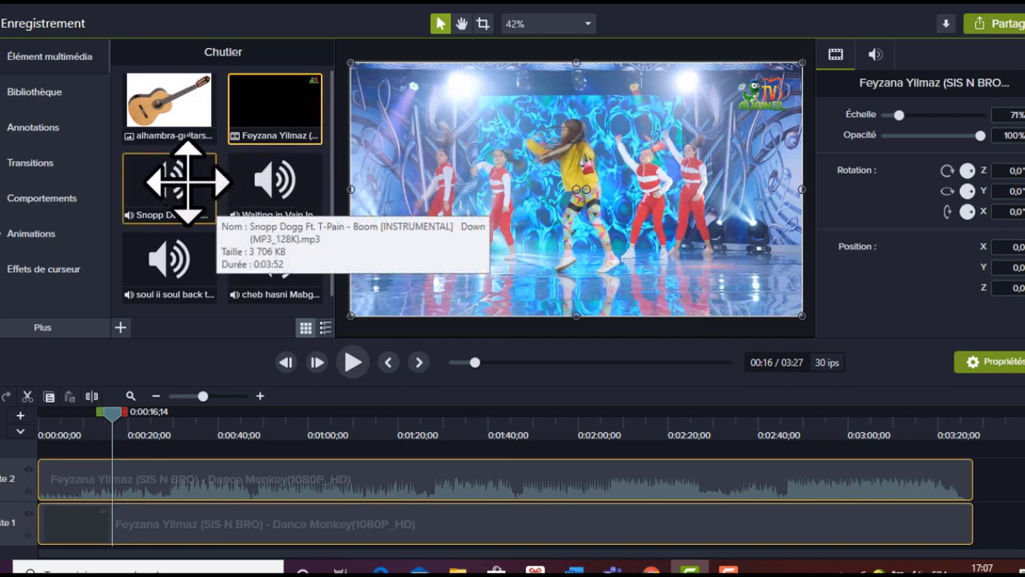
{"action": "left_click_drag", "start_coordinate": [187, 183], "coordinate": [27, 450]}
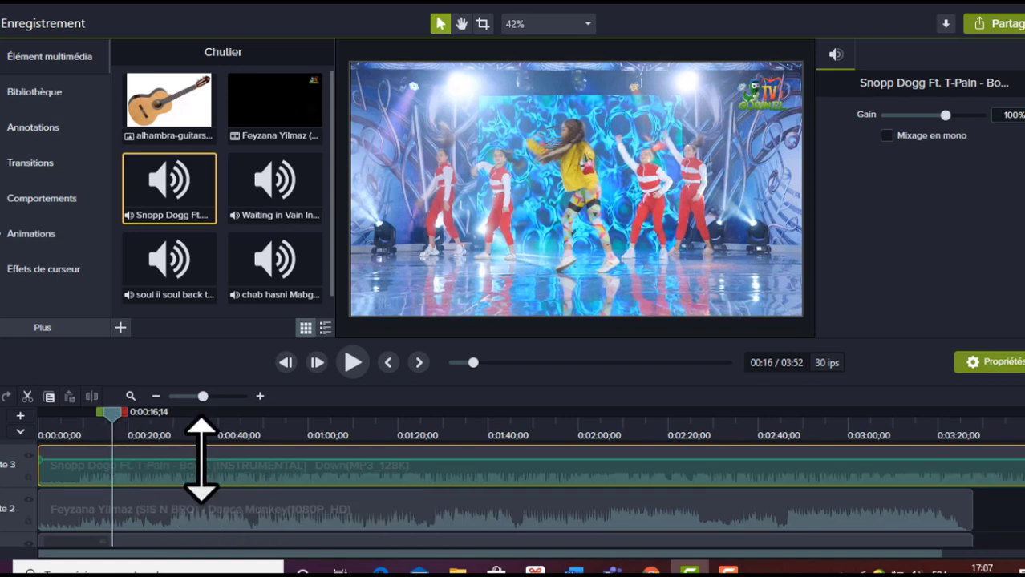
Add audio points at about 26 s and 30 s to the Dance Monkey audio on Piste 2, lowering the volume to zero from the second.
{"action": "mouse_move", "coordinate": [200, 460]}
{"action": "left_mouse_down"}
{"action": "mouse_move", "coordinate": [202, 448]}
{"action": "mouse_move", "coordinate": [204, 457]}
{"action": "left_mouse_up"}
{"action": "left_click", "coordinate": [192, 507]}
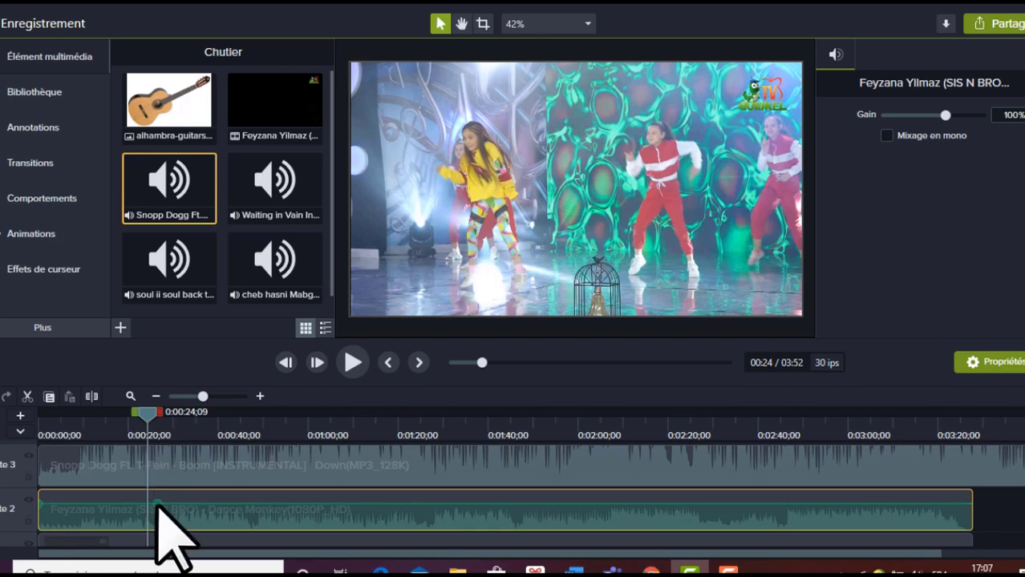
{"action": "double_click", "coordinate": [172, 504]}
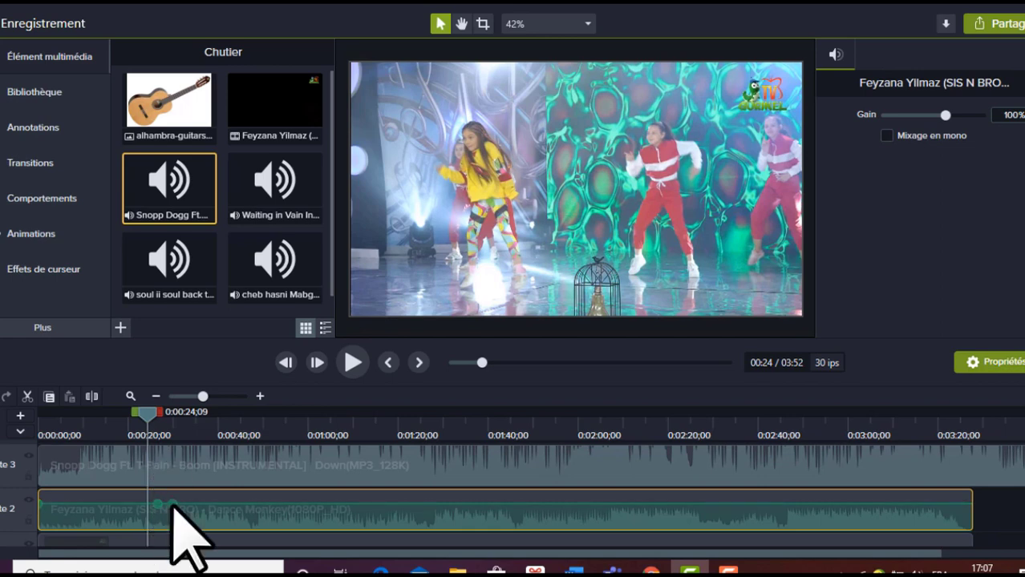
{"action": "left_click_drag", "start_coordinate": [173, 507], "coordinate": [180, 535]}
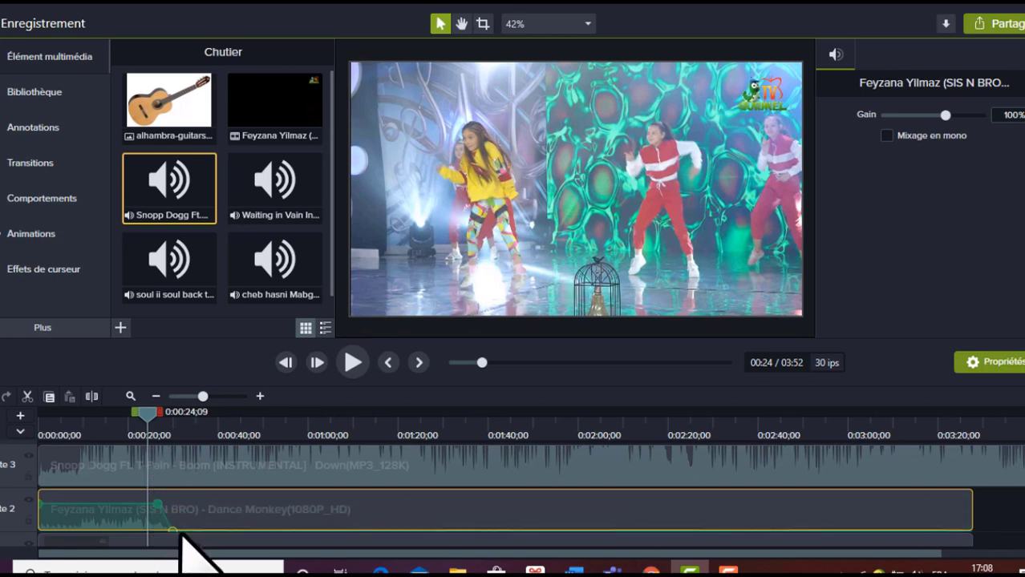
Play the mix to about 48 s and fade the Snopp Dogg Boom instrumental on Piste 3 down to low volume from about 51 s to 58 s.
{"action": "key", "text": "space"}
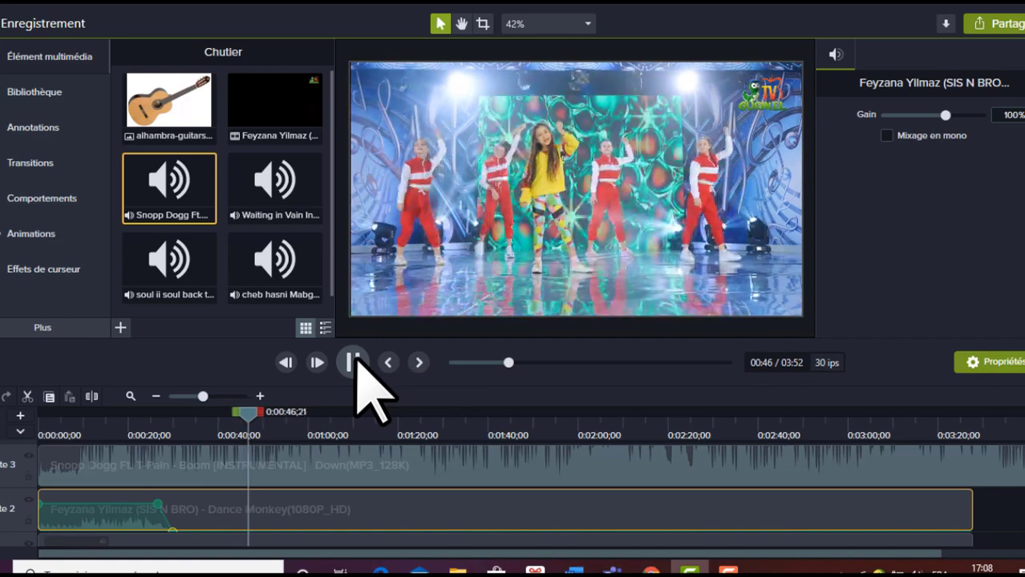
{"action": "left_click", "coordinate": [356, 362]}
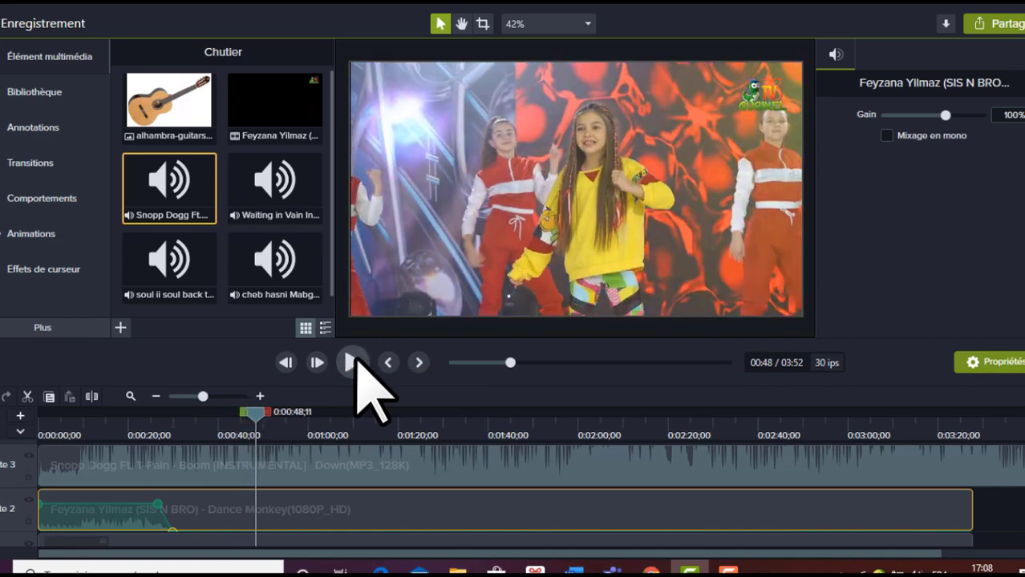
{"action": "left_click", "coordinate": [342, 458]}
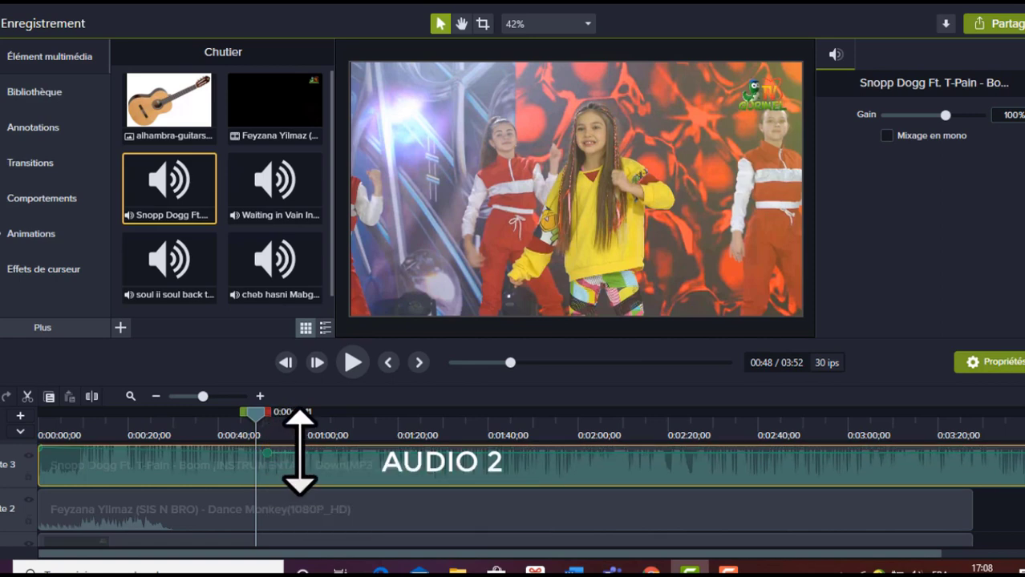
{"action": "left_click_drag", "start_coordinate": [299, 454], "coordinate": [303, 475]}
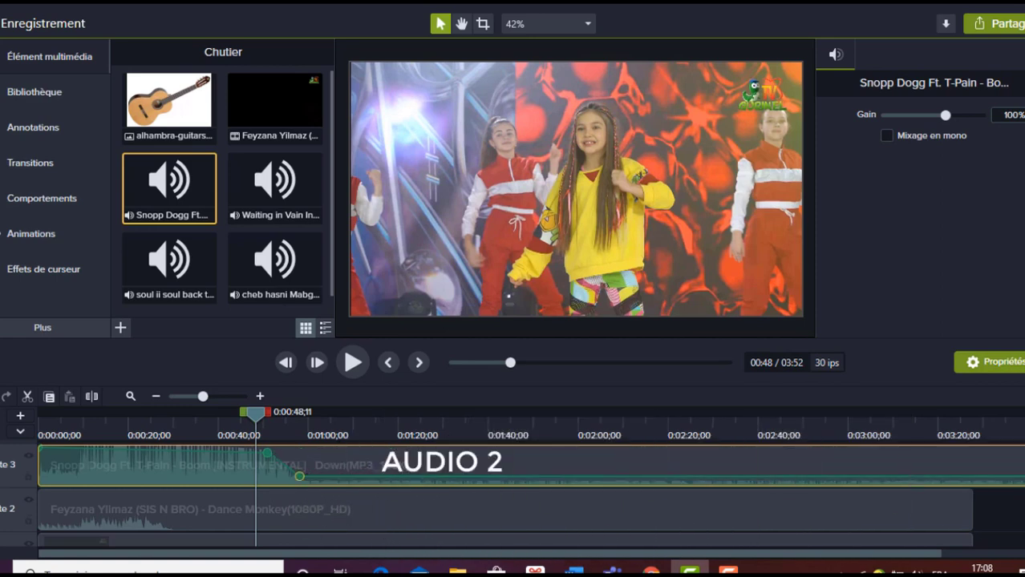
Raise the Dance Monkey audio on Piste 2 back to high volume with an audio point at about 49 s.
{"action": "scroll", "coordinate": [513, 494], "scroll_direction": "down", "scroll_amount": 1}
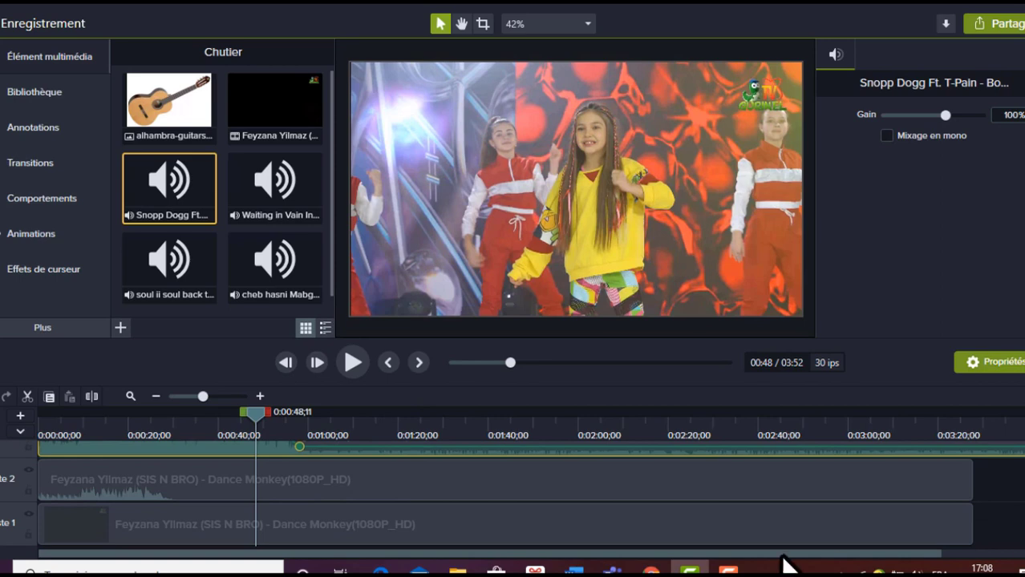
{"action": "left_click", "coordinate": [339, 485]}
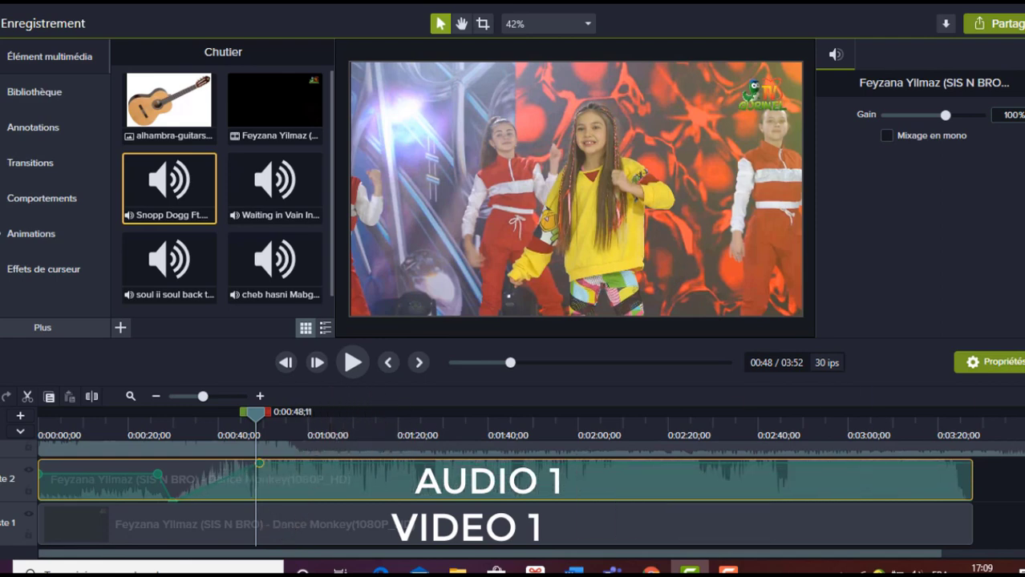
{"action": "scroll", "coordinate": [512, 493], "scroll_direction": "up", "scroll_amount": 3}
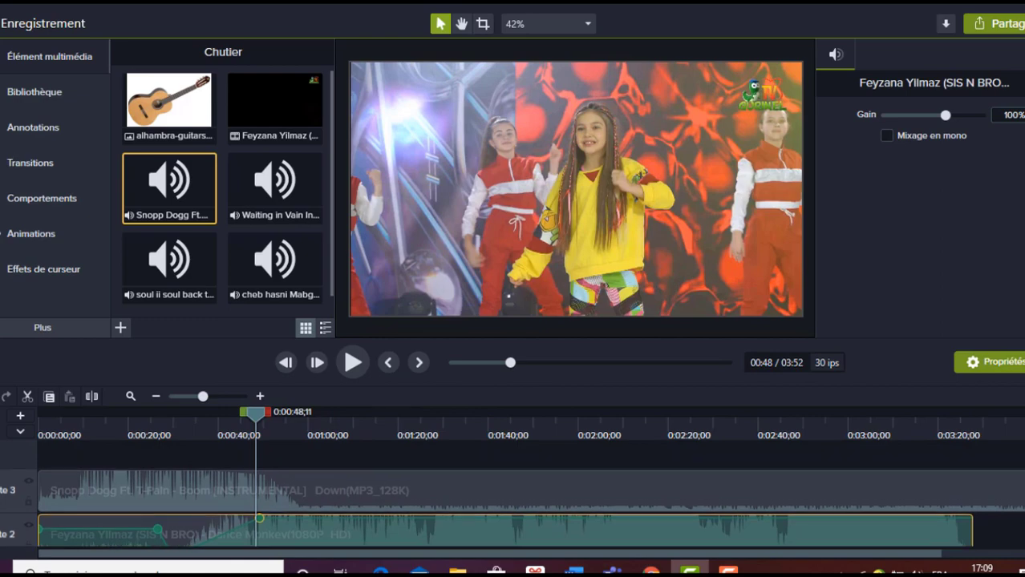
{"action": "left_click", "coordinate": [347, 486]}
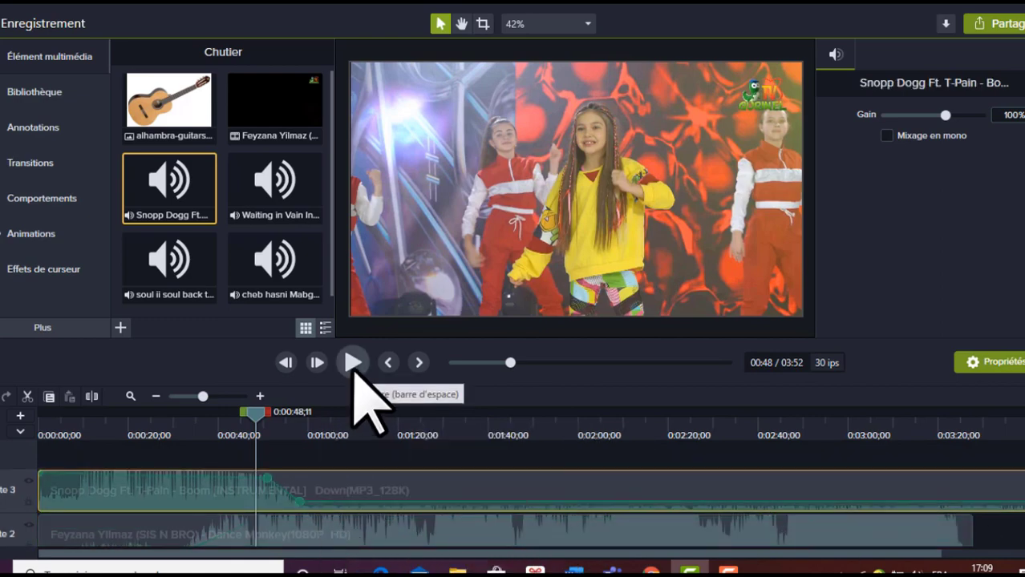
Play back the crossfade between the two audio tracks up to about 1:09.
{"action": "left_click", "coordinate": [353, 363]}
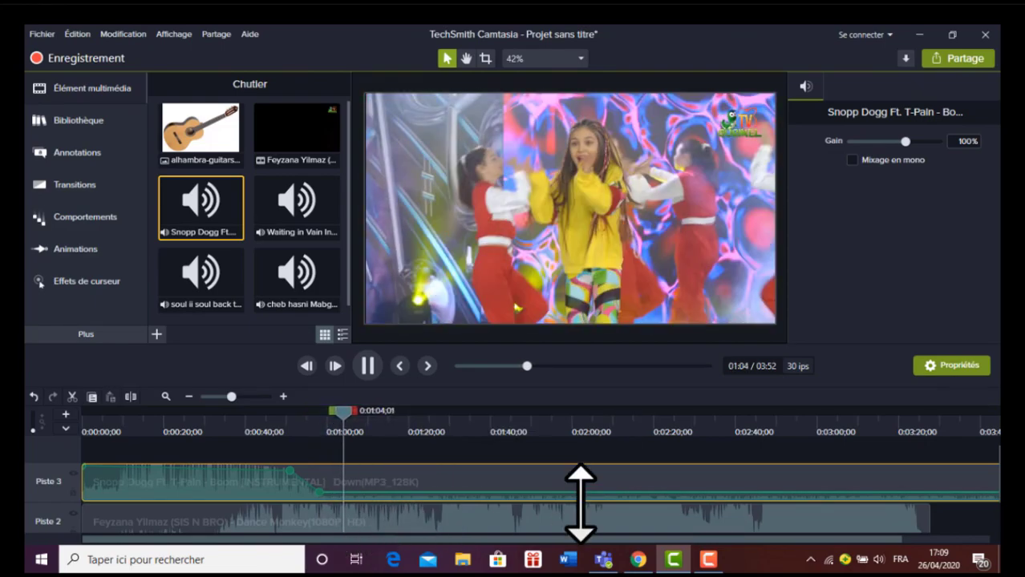
{"action": "scroll", "coordinate": [990, 505], "scroll_direction": "down", "scroll_amount": 2}
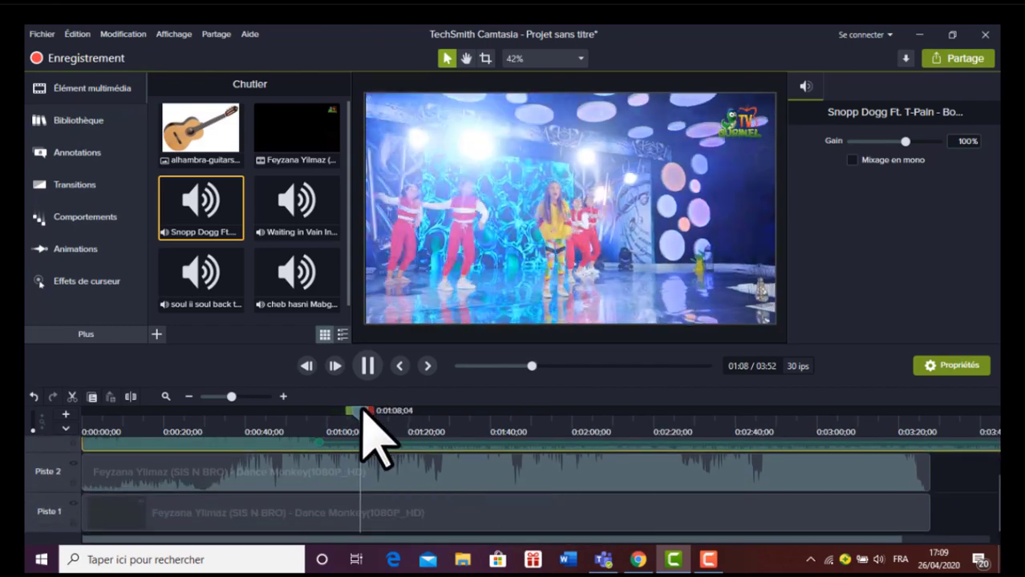
{"action": "left_click", "coordinate": [371, 377]}
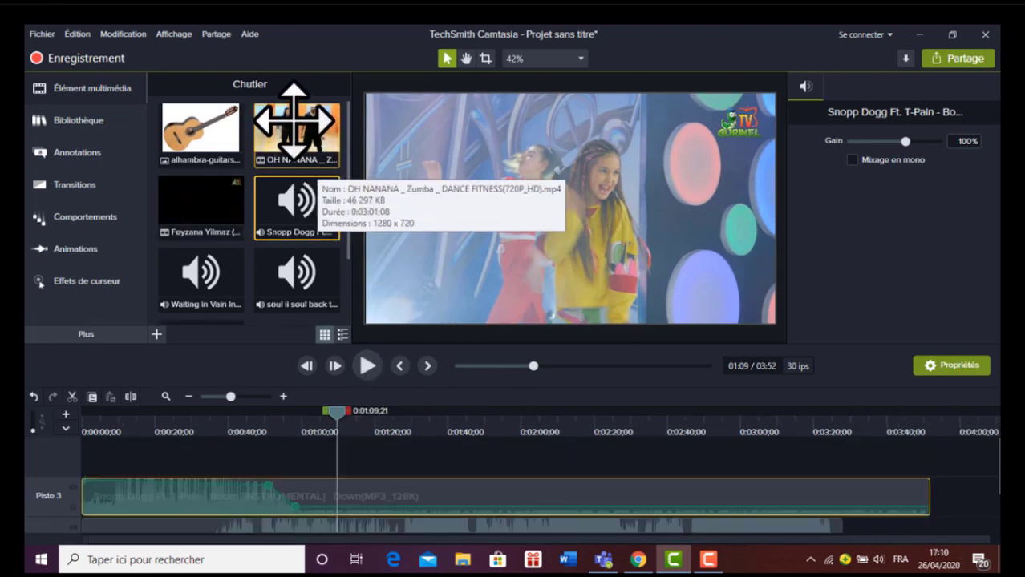
Place the OH NANANA Zumba video at the start of a new Piste 4 and split it at 0:01:08;10.
{"action": "left_click_drag", "start_coordinate": [293, 121], "coordinate": [262, 463]}
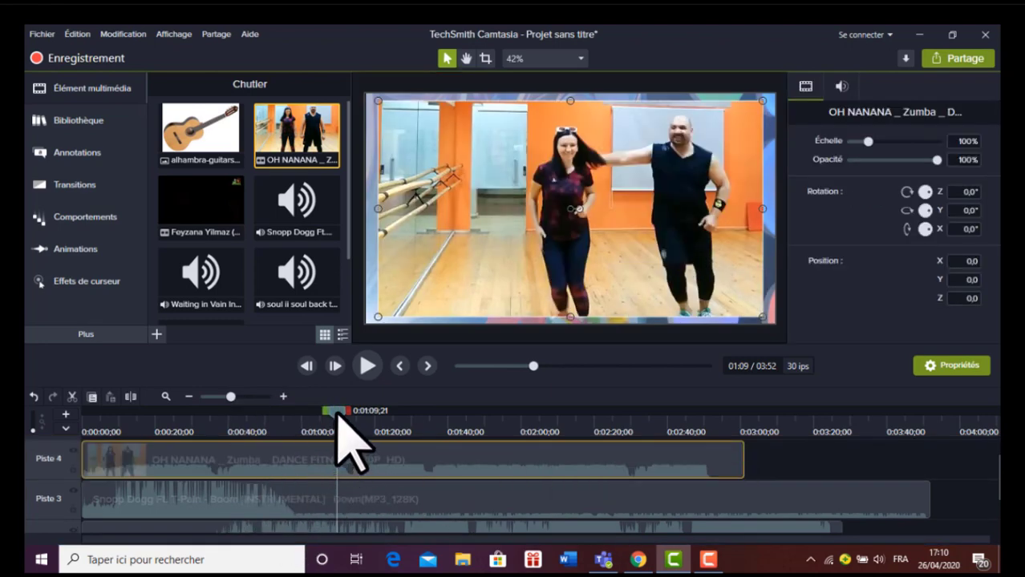
{"action": "left_click_drag", "start_coordinate": [335, 414], "coordinate": [332, 414]}
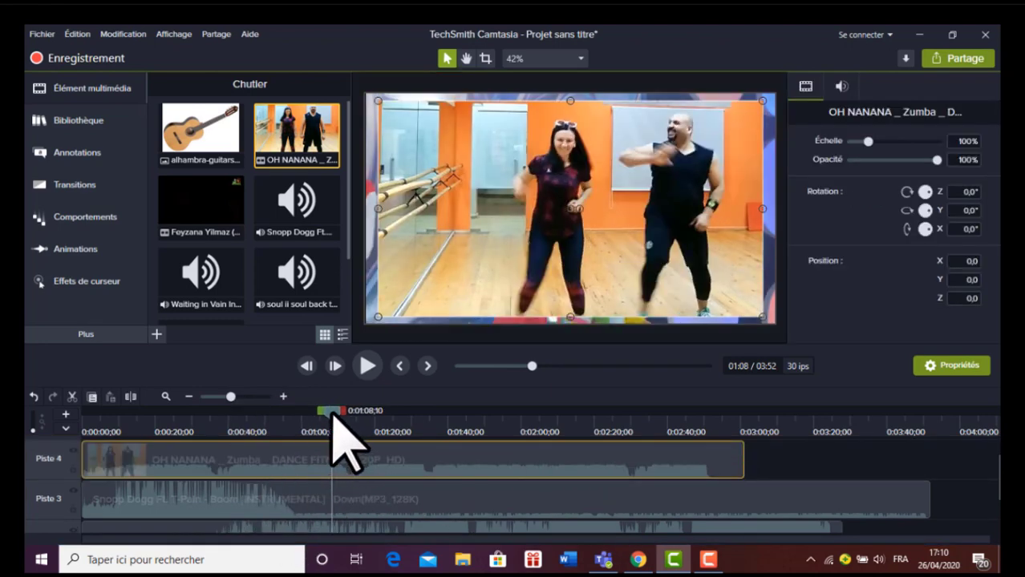
{"action": "left_click", "coordinate": [130, 396]}
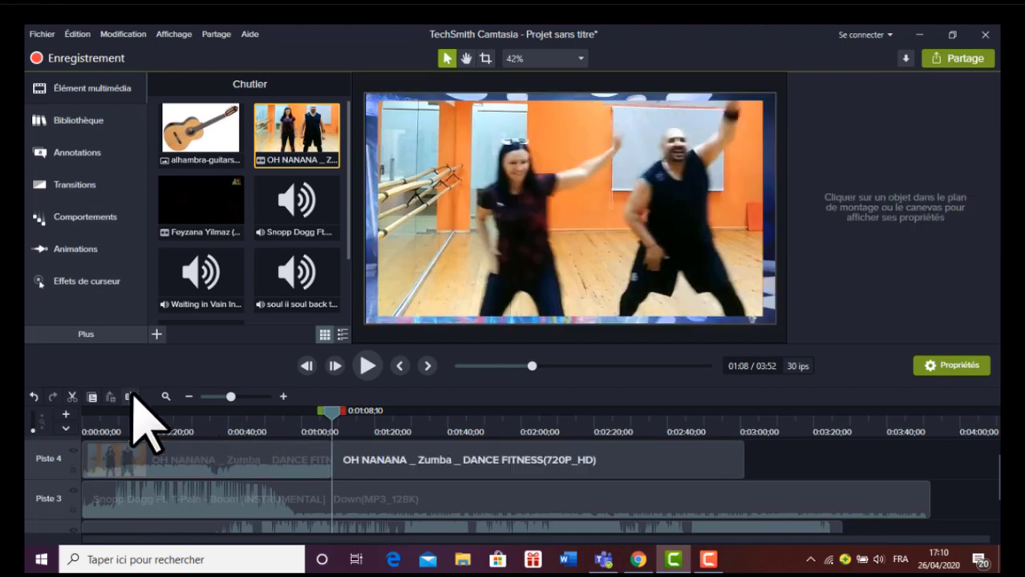
{"action": "left_click", "coordinate": [333, 425]}
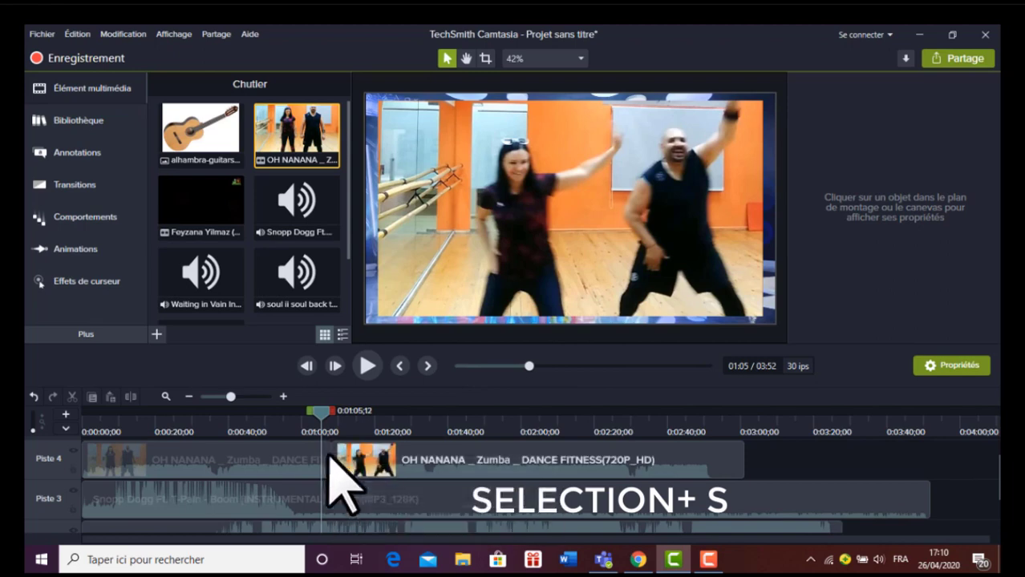
Split the second part of the OH NANANA video at 0:01:29;08.
{"action": "left_click_drag", "start_coordinate": [322, 409], "coordinate": [410, 413]}
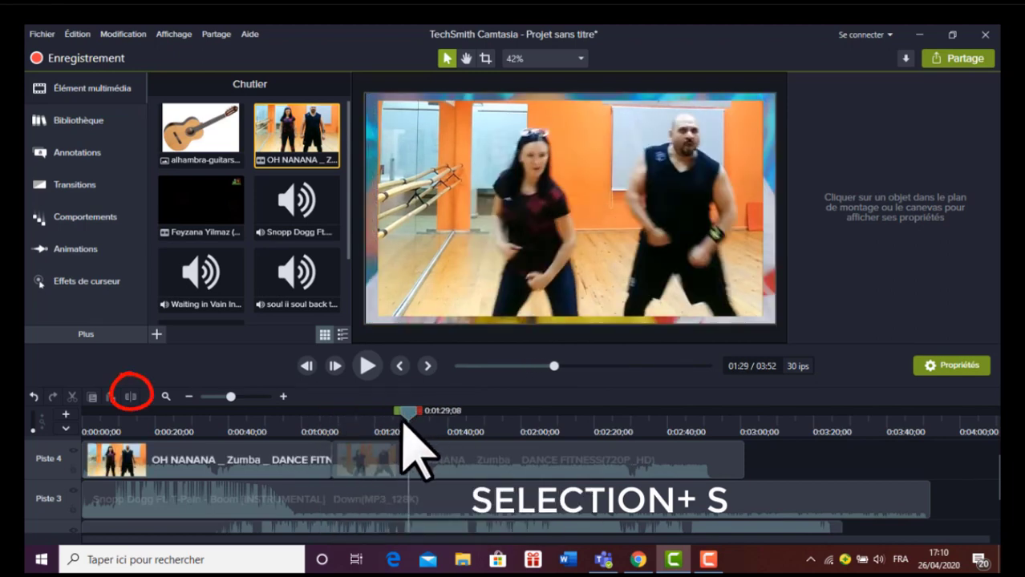
{"action": "left_click", "coordinate": [434, 455]}
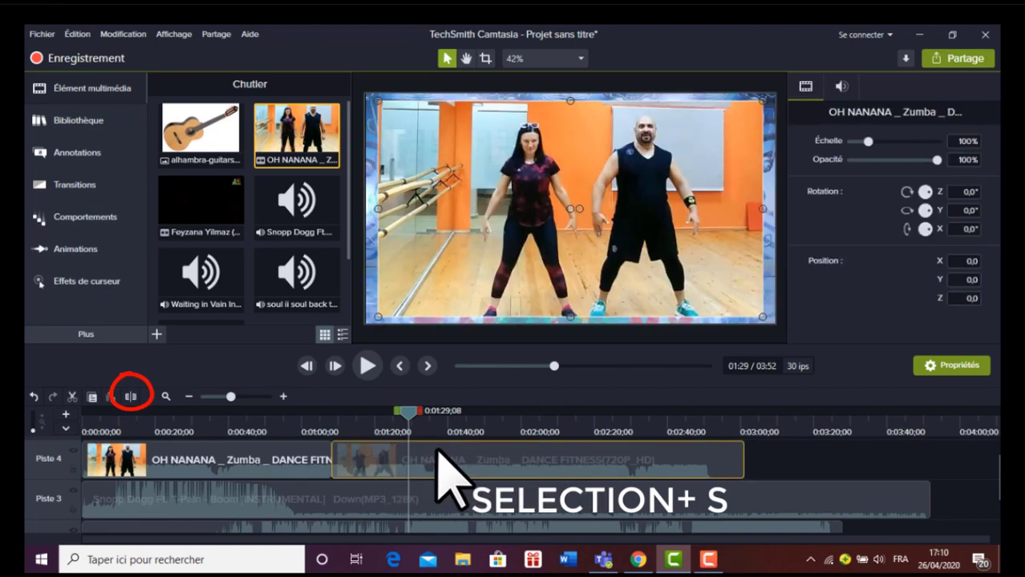
{"action": "left_click", "coordinate": [131, 396]}
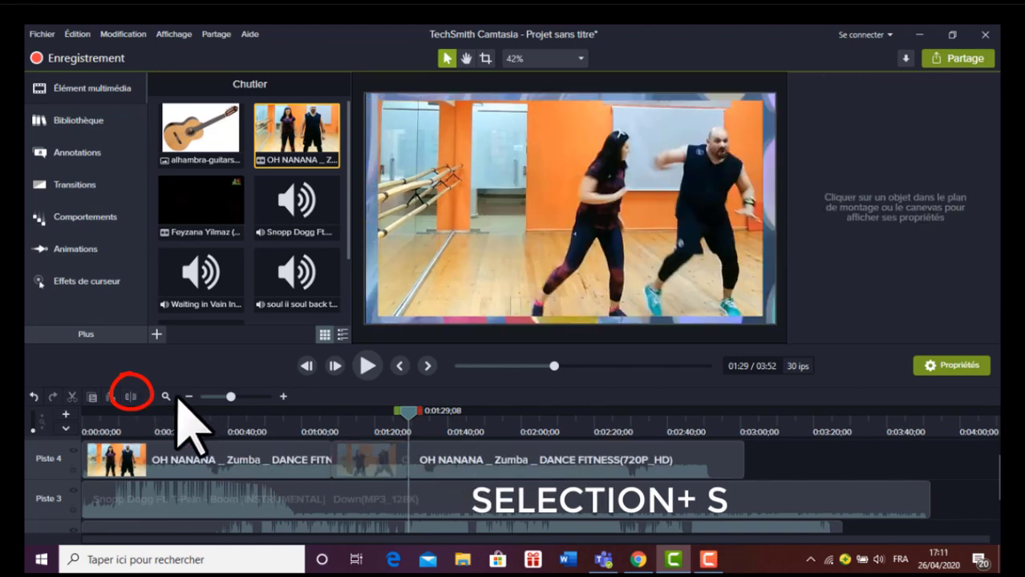
{"action": "left_click", "coordinate": [432, 419]}
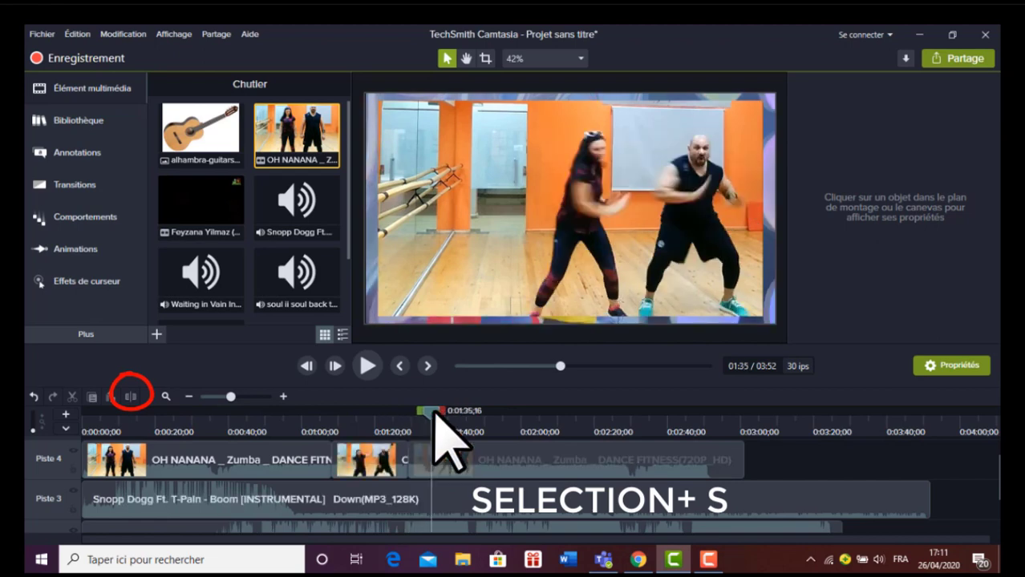
Move the middle OH NANANA segment up to Piste 5 and delete the two other segments on Piste 4.
{"action": "left_click", "coordinate": [387, 445]}
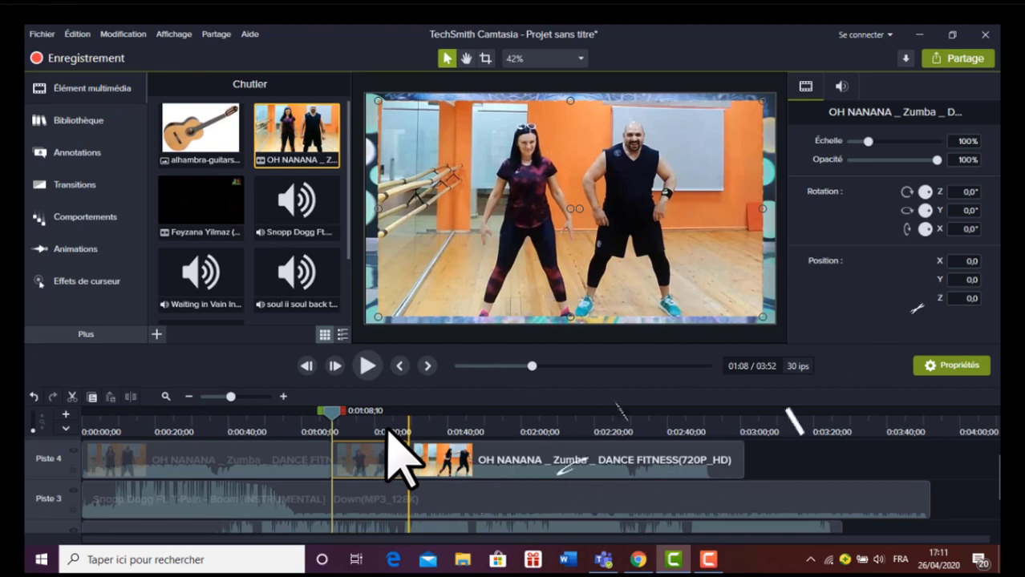
{"action": "left_click_drag", "start_coordinate": [378, 445], "coordinate": [393, 465]}
{"action": "left_click", "coordinate": [470, 506]}
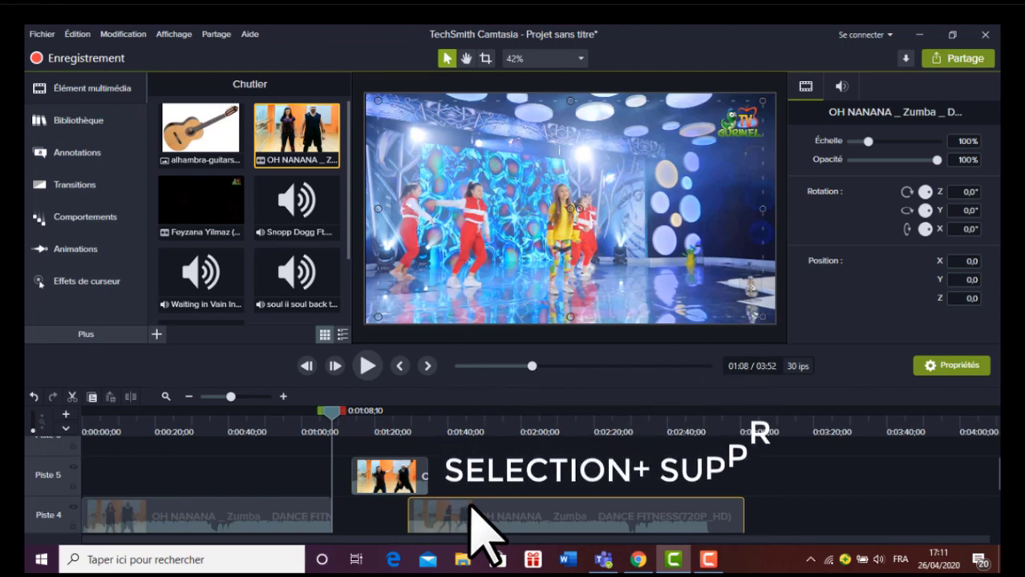
{"action": "key", "text": "Delete"}
{"action": "left_click", "coordinate": [294, 513]}
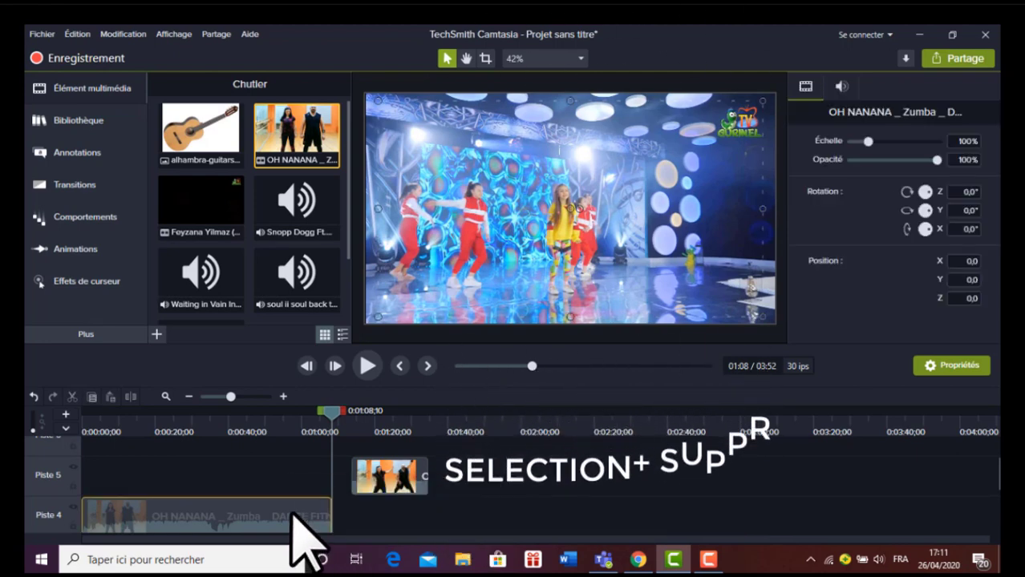
{"action": "key", "text": "Delete"}
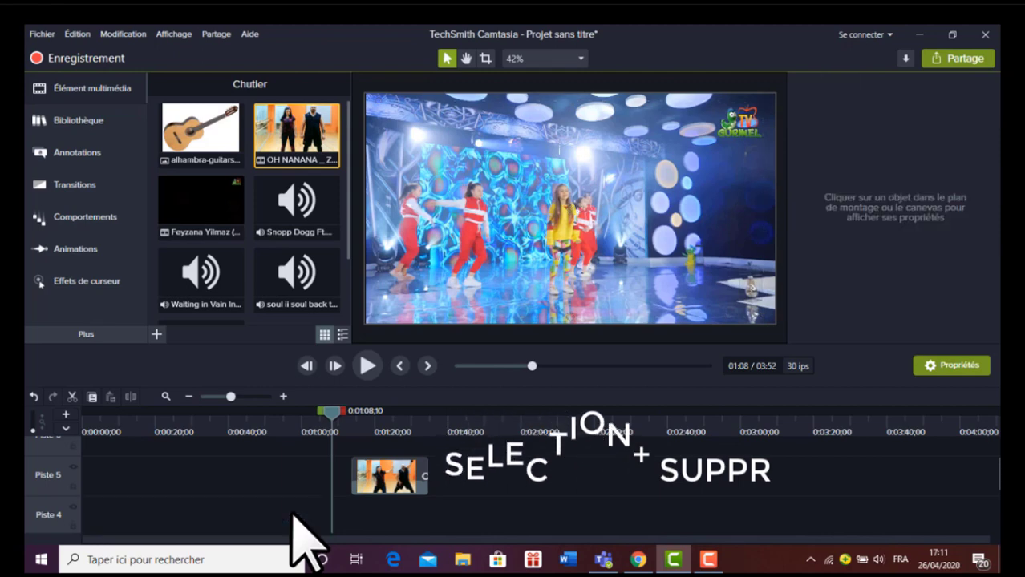
Reposition the OH NANANA segment on Piste 5 so it starts at about 1:17.
{"action": "left_click_drag", "start_coordinate": [397, 471], "coordinate": [878, 476]}
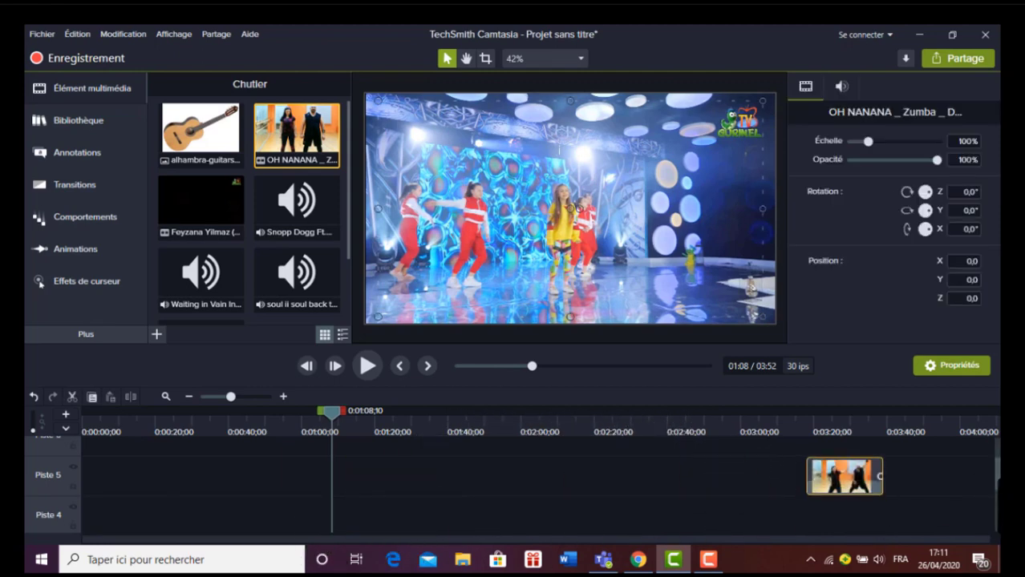
{"action": "scroll", "coordinate": [879, 476], "scroll_direction": "down", "scroll_amount": 2}
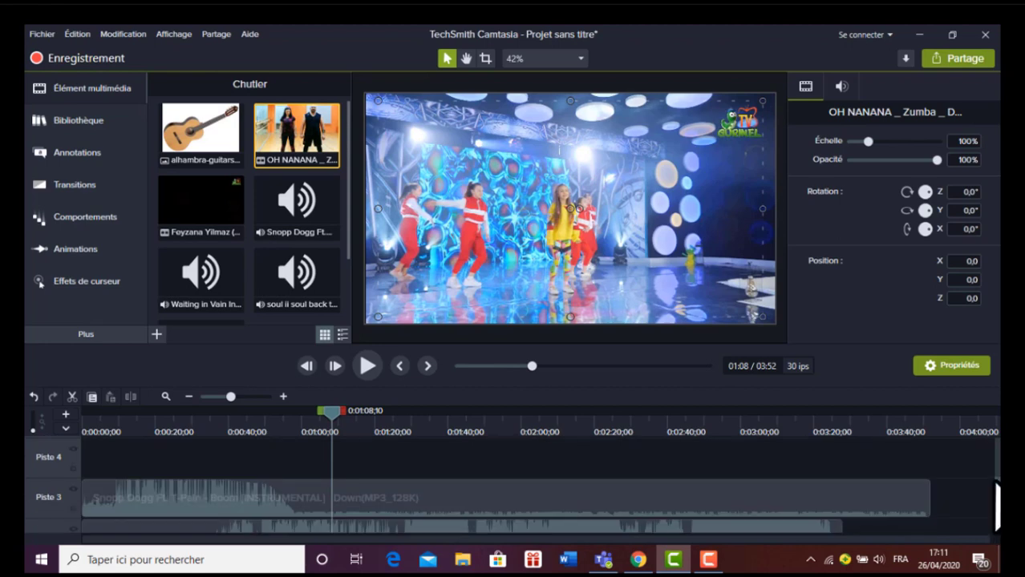
{"action": "scroll", "coordinate": [998, 505], "scroll_direction": "up", "scroll_amount": 2}
{"action": "left_click_drag", "start_coordinate": [850, 450], "coordinate": [557, 451]}
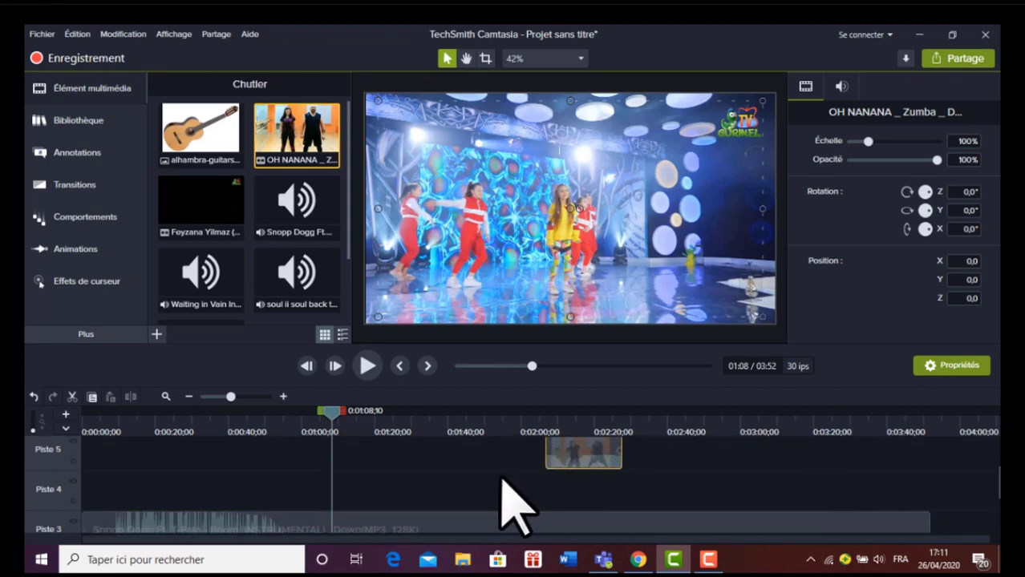
{"action": "left_click_drag", "start_coordinate": [502, 479], "coordinate": [423, 468]}
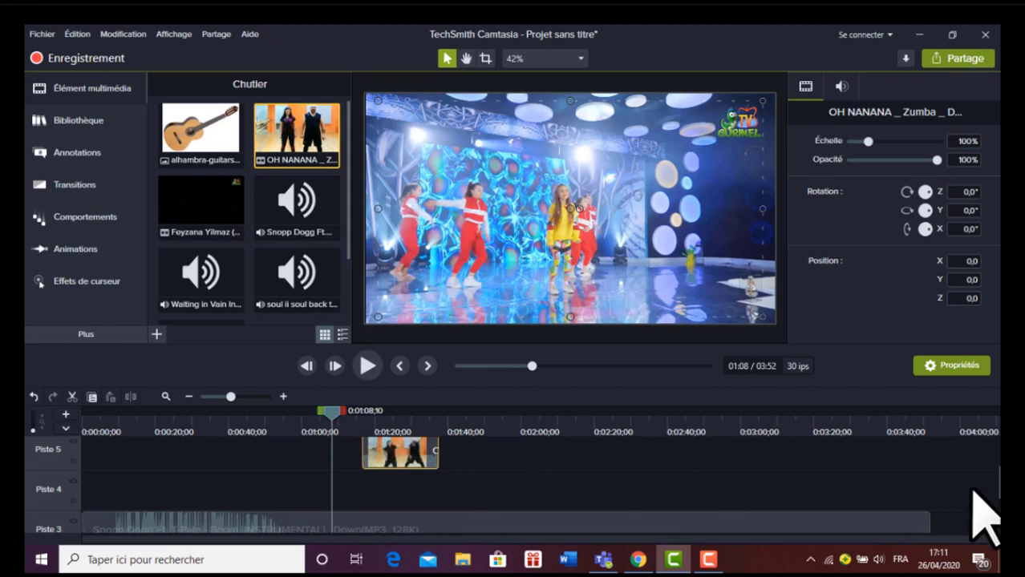
Select the clips on Pistes 1, 2 and 3 together and split them all at 0:01:08;10.
{"action": "scroll", "coordinate": [998, 489], "scroll_direction": "down", "scroll_amount": 4}
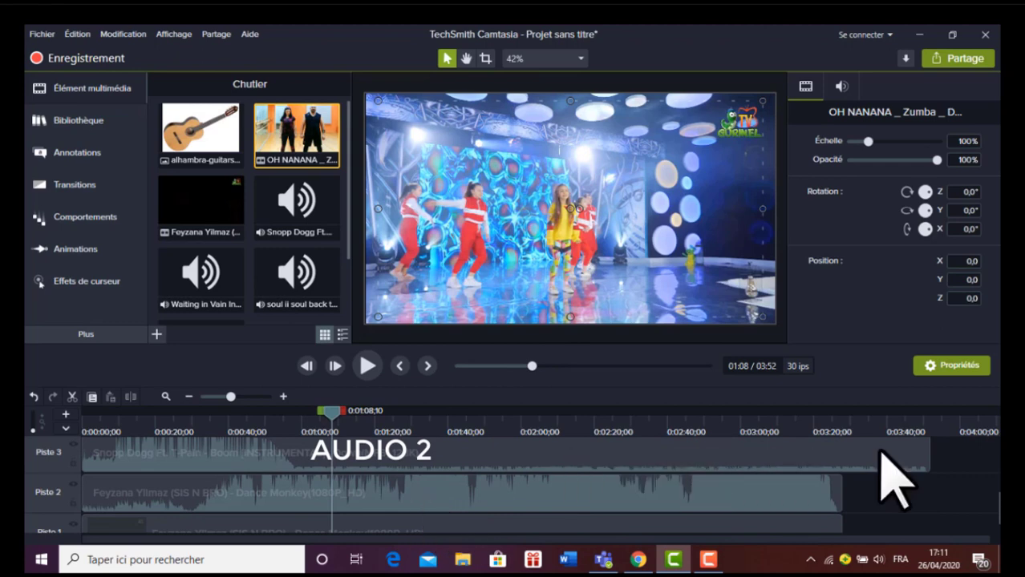
{"action": "scroll", "coordinate": [996, 498], "scroll_direction": "up", "scroll_amount": 2}
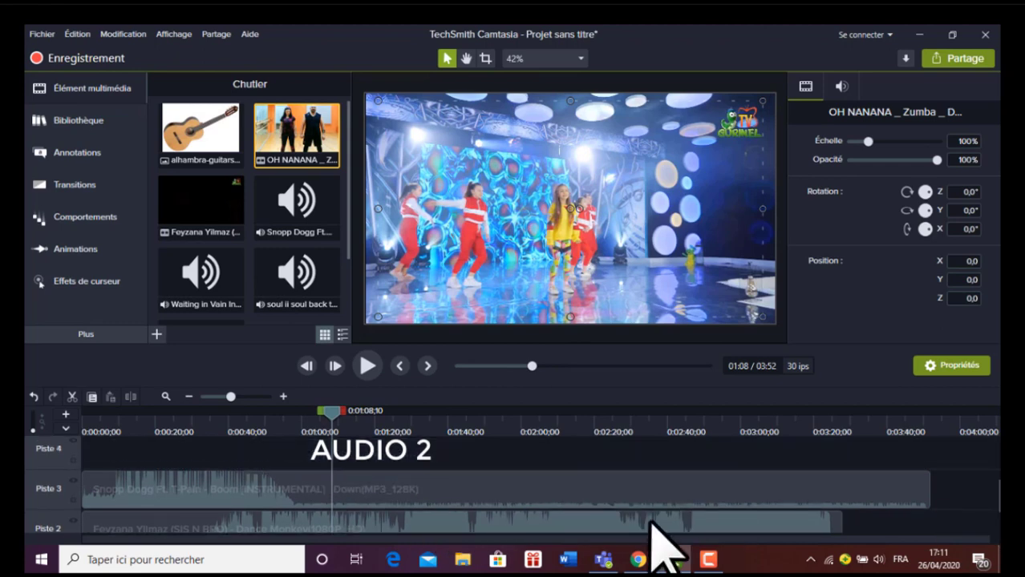
{"action": "left_click_drag", "start_coordinate": [375, 462], "coordinate": [459, 555]}
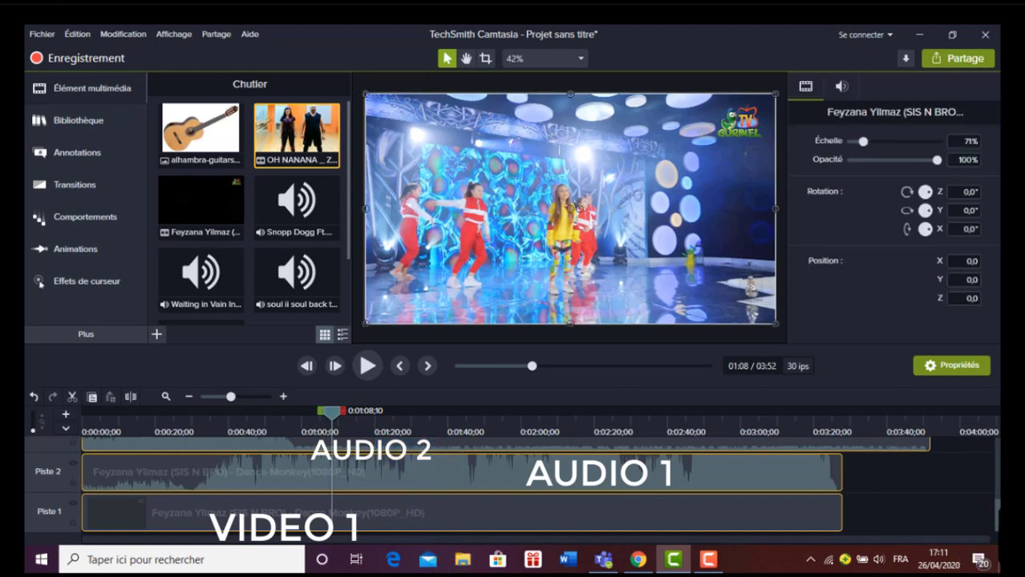
{"action": "scroll", "coordinate": [505, 485], "scroll_direction": "up", "scroll_amount": 2}
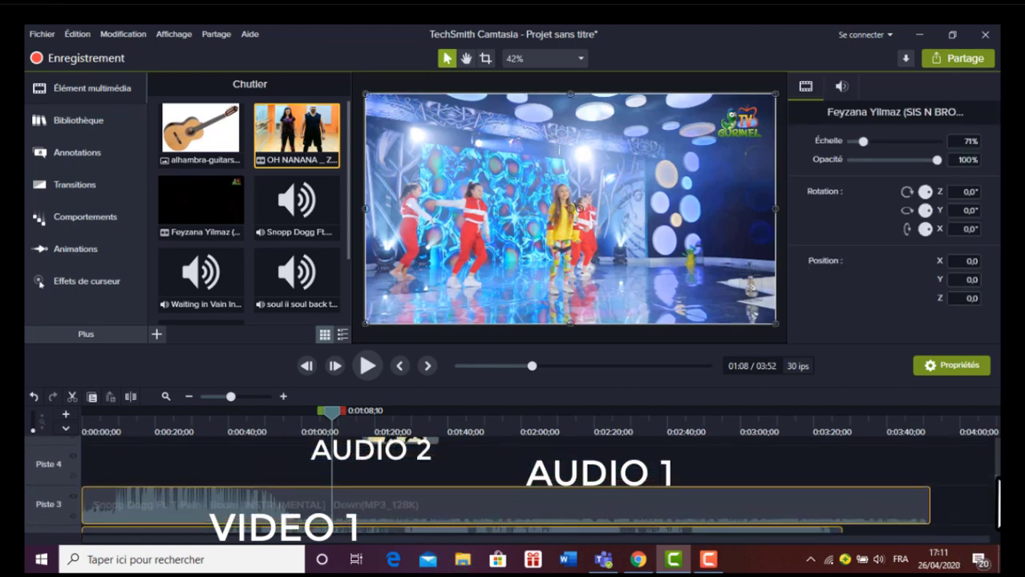
{"action": "scroll", "coordinate": [505, 485], "scroll_direction": "down", "scroll_amount": 1}
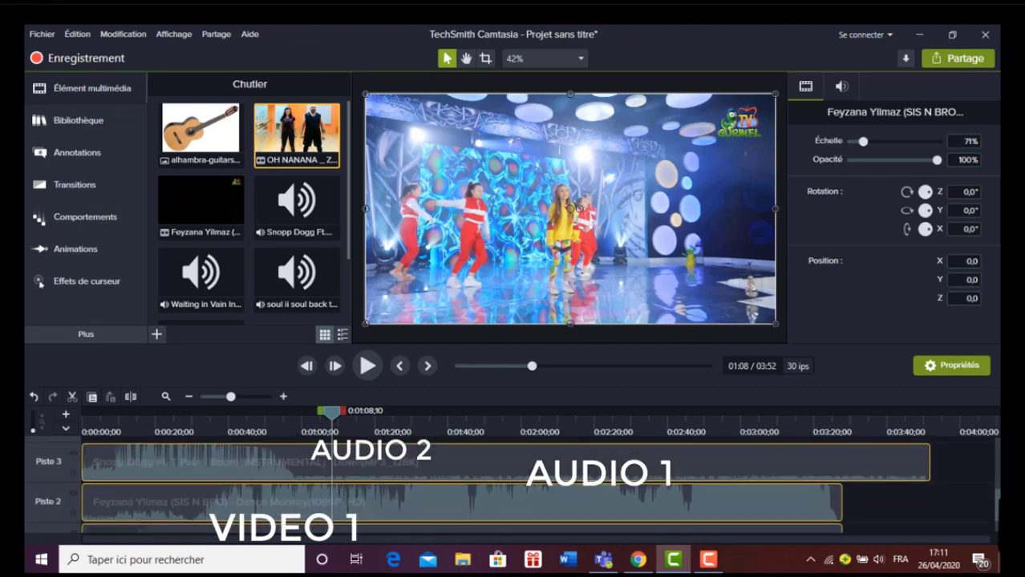
{"action": "left_click", "coordinate": [131, 396]}
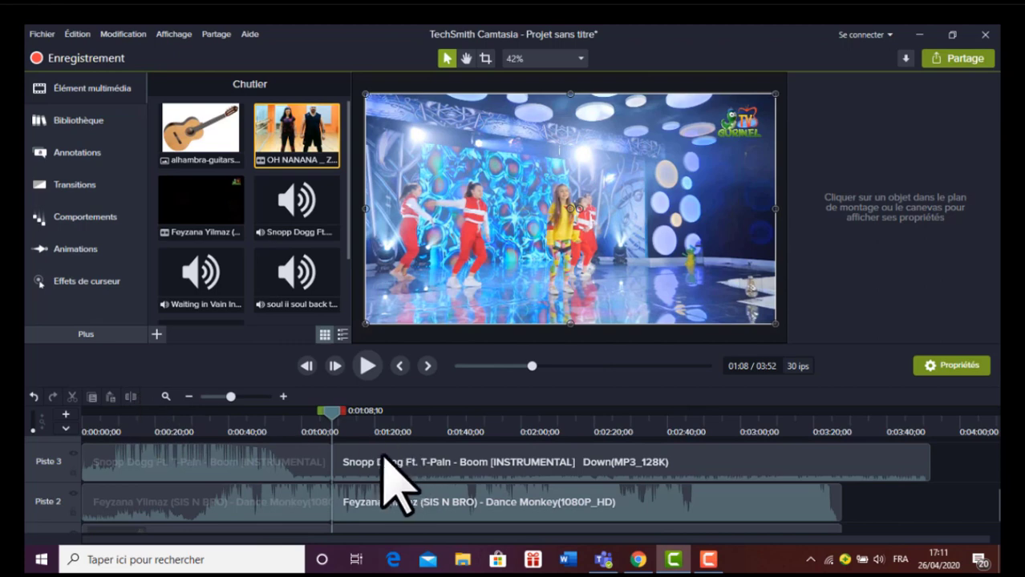
Select the second parts of the clips on Pistes 1, 2 and 3 and shift them to start at about 1:38.
{"action": "left_click", "coordinate": [424, 469]}
{"action": "left_click", "coordinate": [372, 491], "text": "shift"}
{"action": "scroll", "coordinate": [373, 491], "scroll_direction": "down", "scroll_amount": 2}
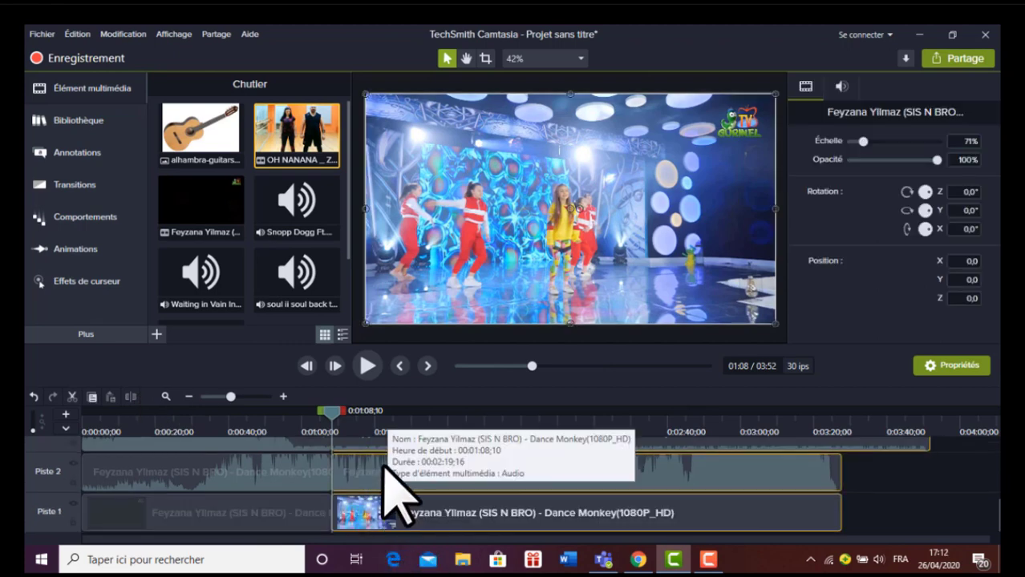
{"action": "left_click_drag", "start_coordinate": [383, 467], "coordinate": [496, 490]}
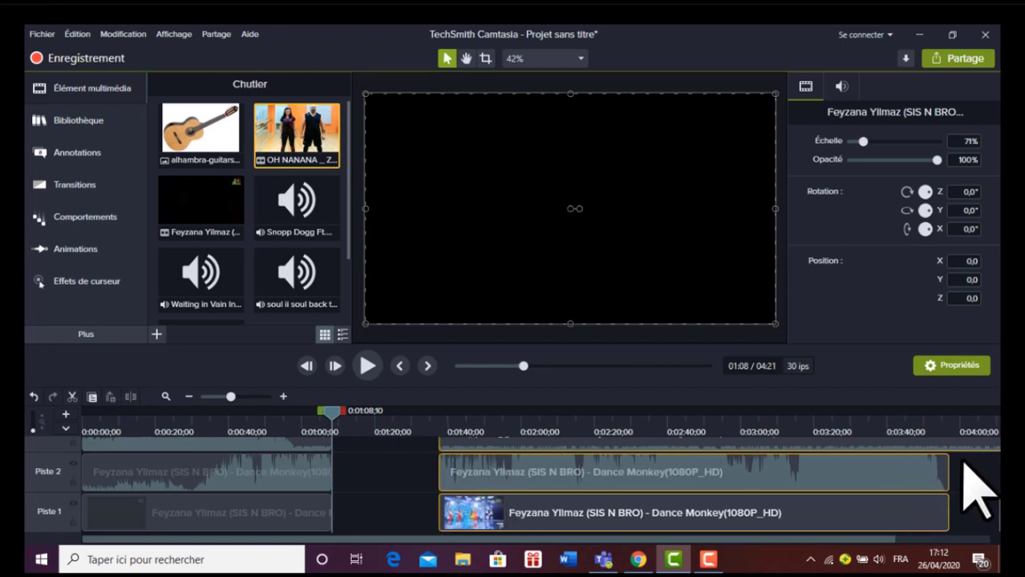
Move the OH NANANA segment from Piste 5 into the gap on Piste 1, starting at 0:01:08;10, and play it back.
{"action": "scroll", "coordinate": [537, 485], "scroll_direction": "up", "scroll_amount": 3}
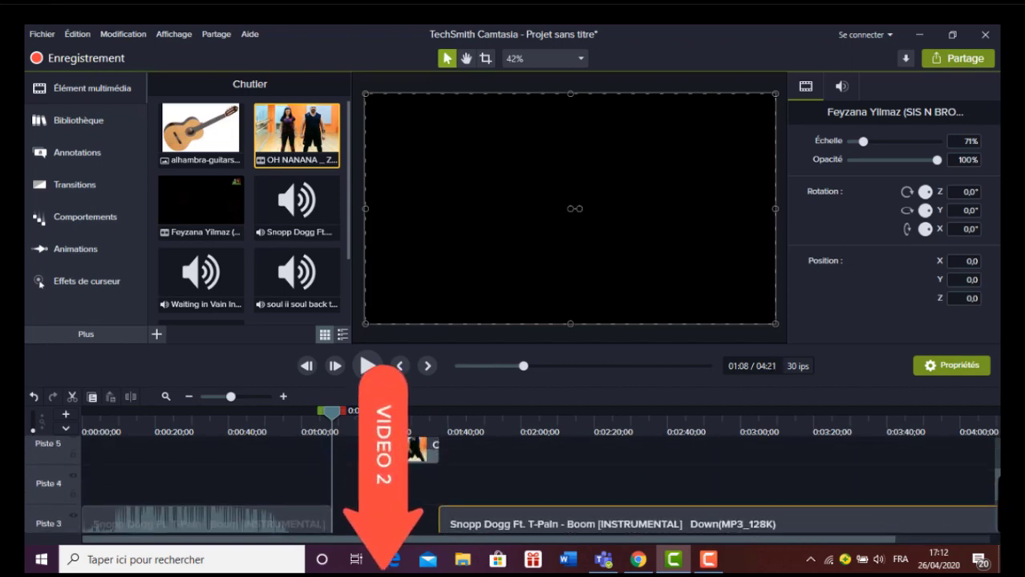
{"action": "left_click_drag", "start_coordinate": [456, 462], "coordinate": [416, 449]}
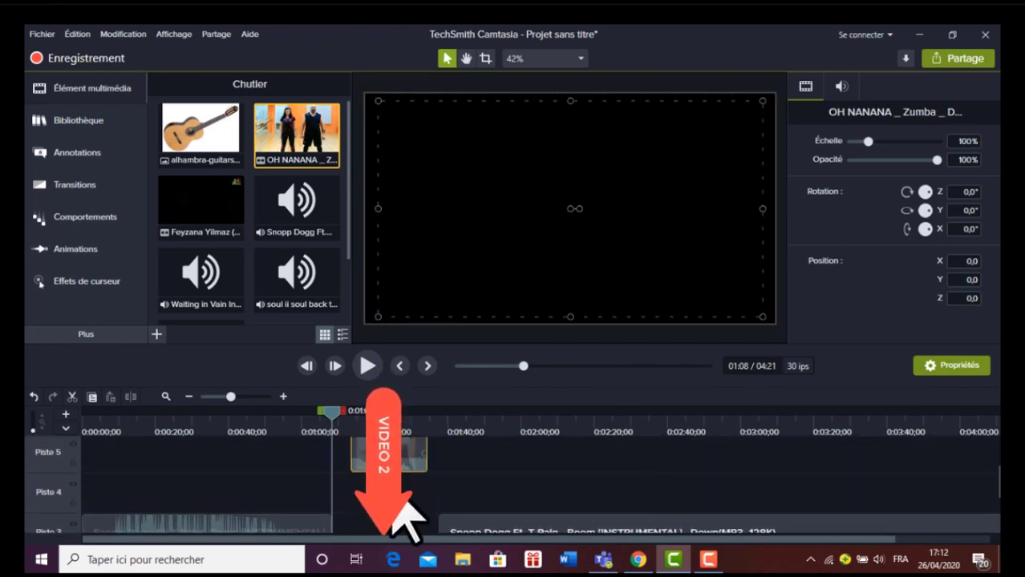
{"action": "left_click_drag", "start_coordinate": [402, 518], "coordinate": [392, 516]}
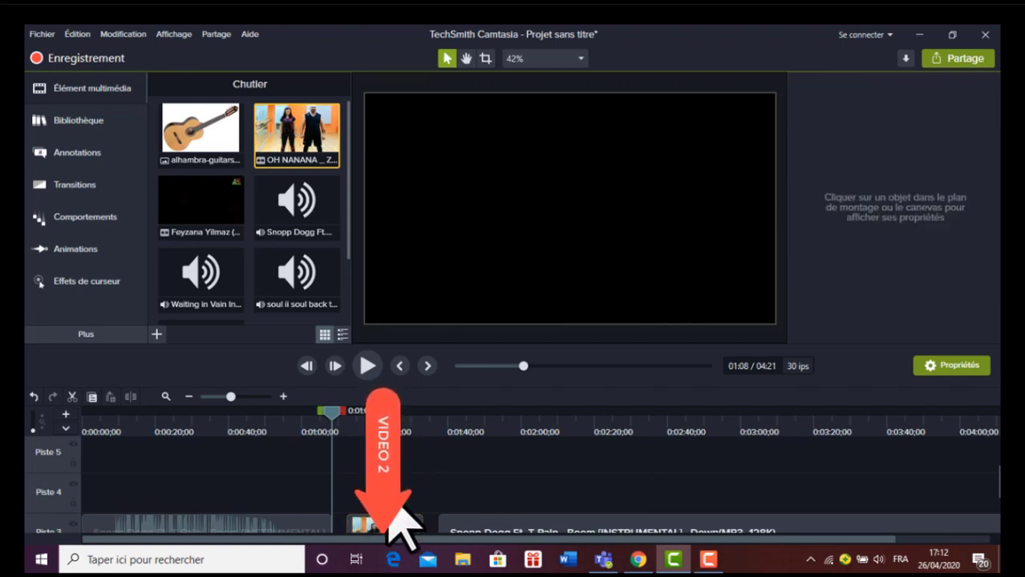
{"action": "left_click", "coordinate": [386, 536]}
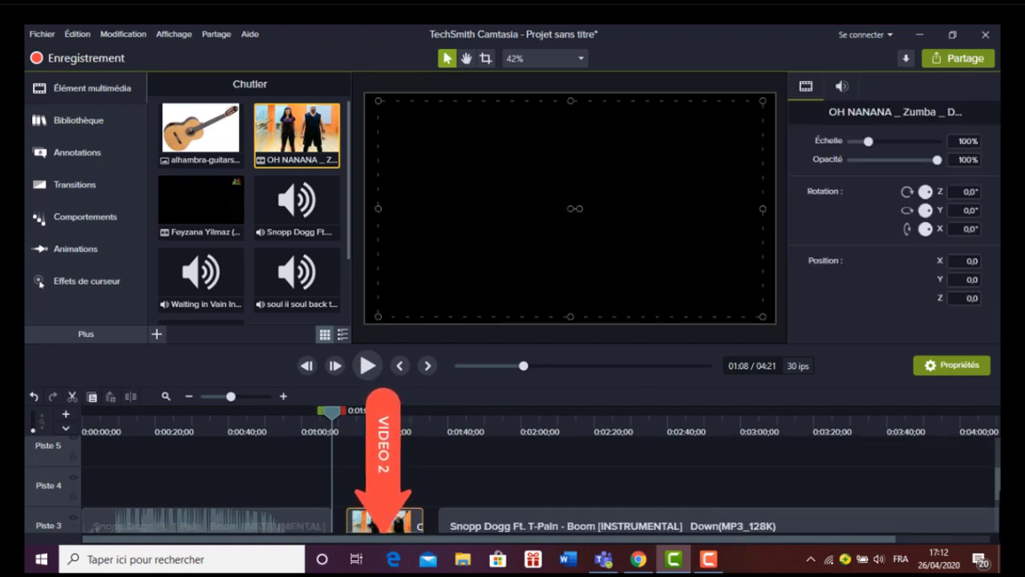
{"action": "scroll", "coordinate": [537, 485], "scroll_direction": "down", "scroll_amount": 2}
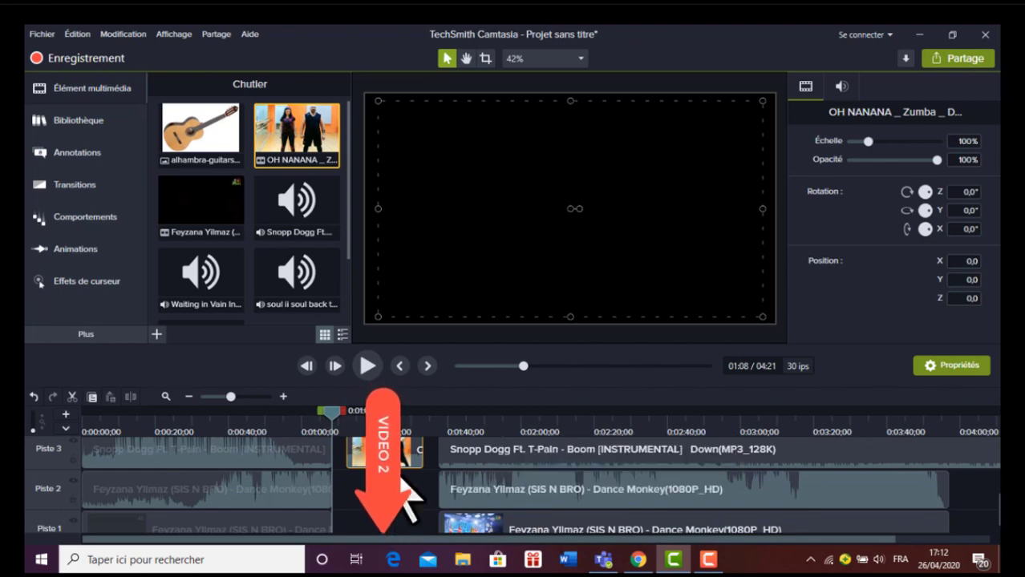
{"action": "left_click_drag", "start_coordinate": [376, 453], "coordinate": [366, 523]}
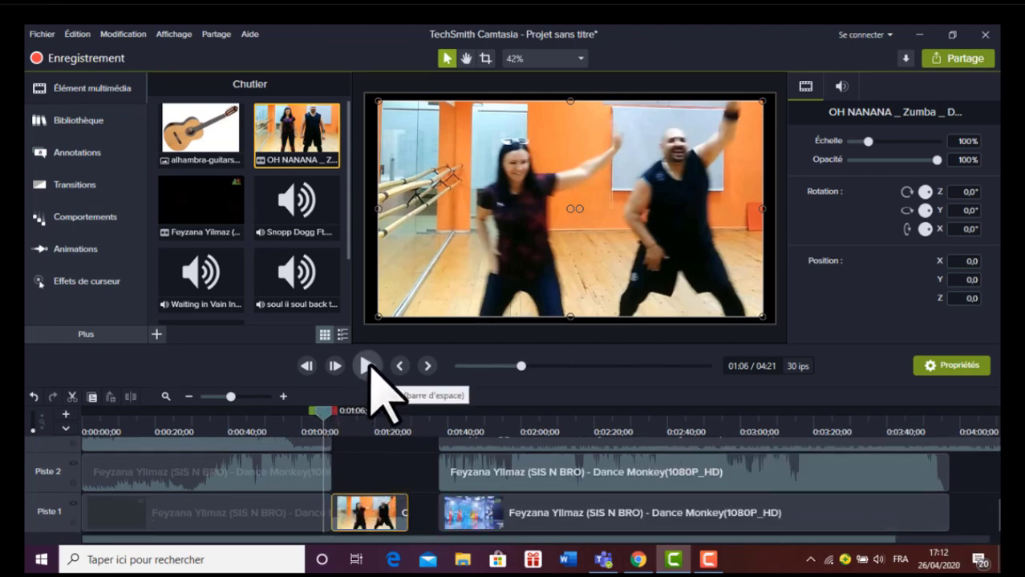
{"action": "left_click", "coordinate": [366, 366]}
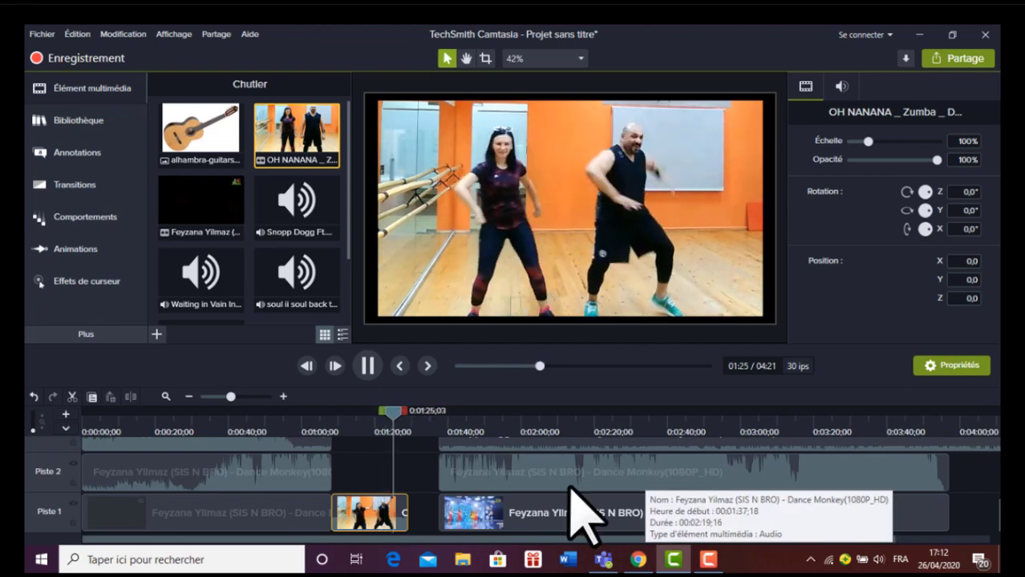
{"action": "left_click", "coordinate": [370, 367]}
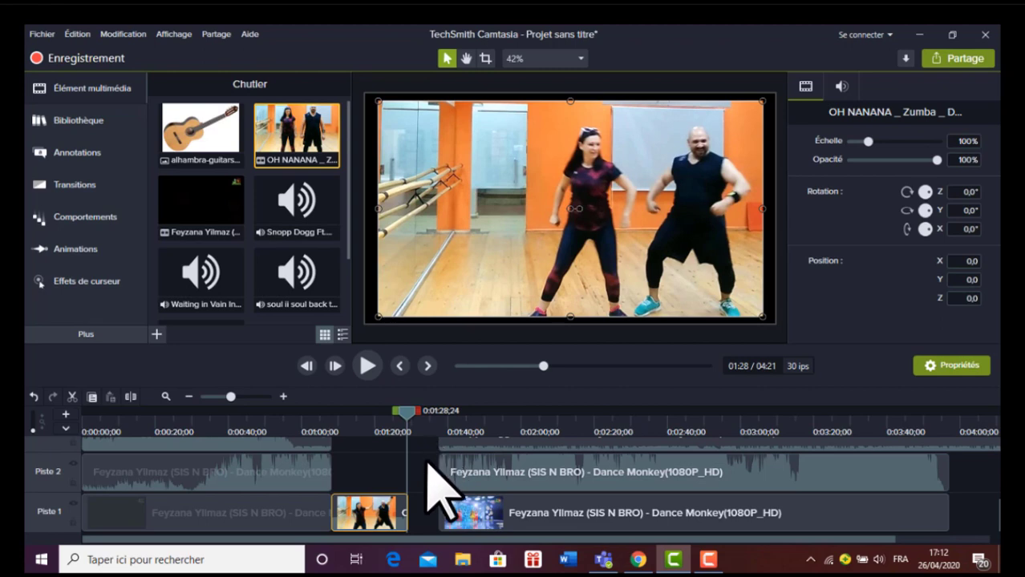
Shift the second part of the Boom instrumental on Piste 3 directly against its first part at 0:01:08;10.
{"action": "left_click_drag", "start_coordinate": [446, 442], "coordinate": [360, 516]}
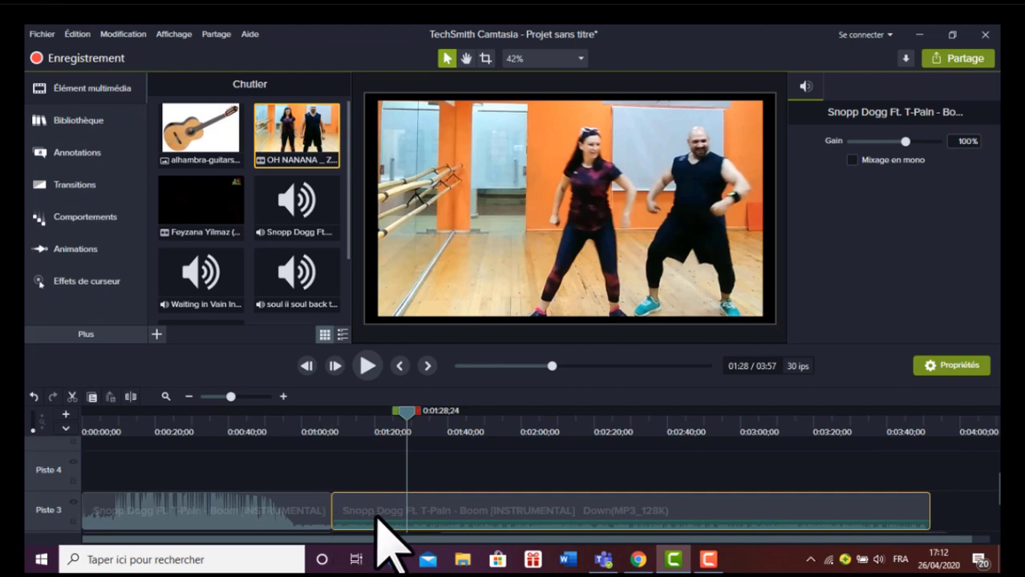
{"action": "left_click_drag", "start_coordinate": [380, 509], "coordinate": [380, 495]}
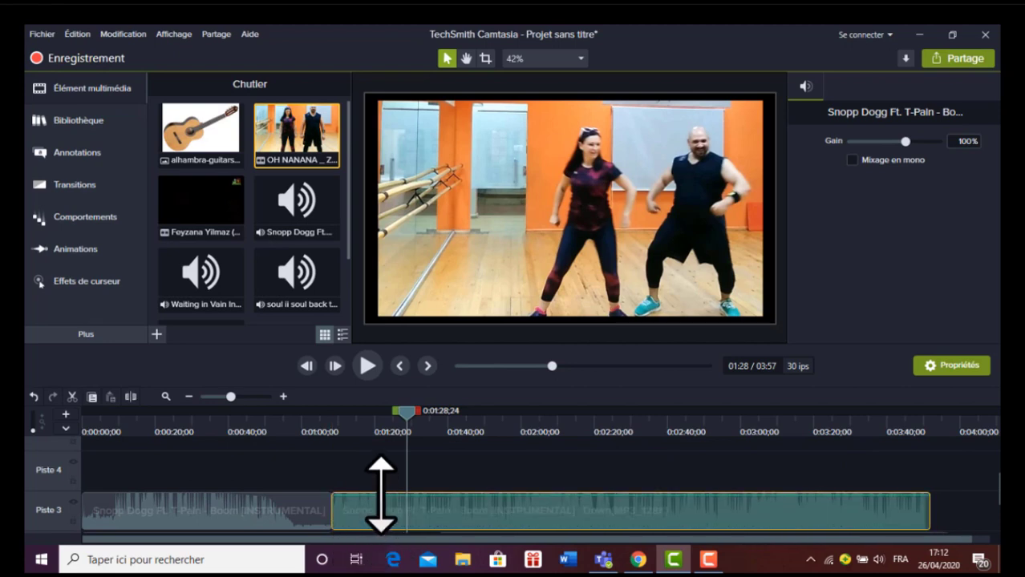
{"action": "scroll", "coordinate": [514, 489], "scroll_direction": "up", "scroll_amount": 2}
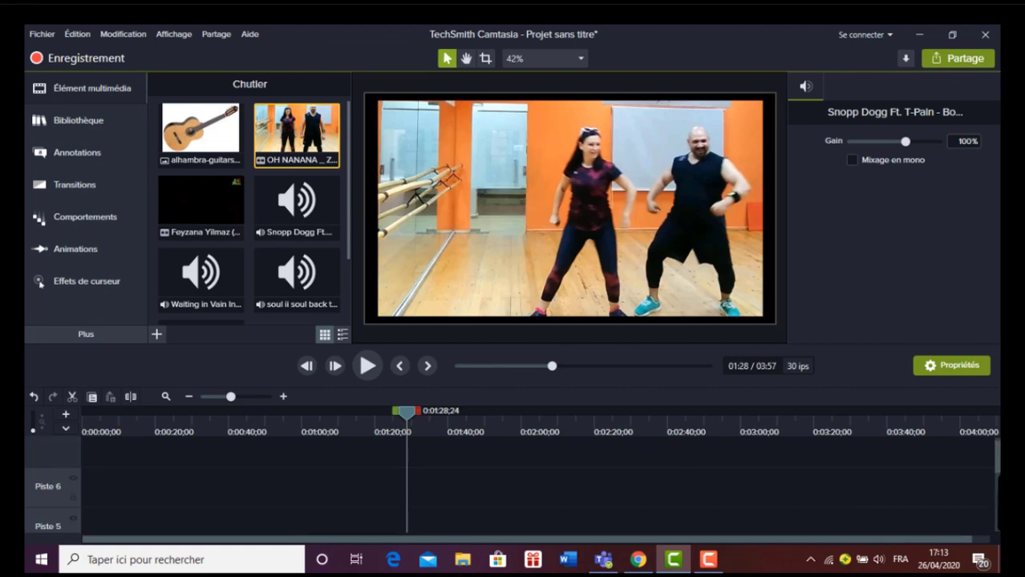
{"action": "scroll", "coordinate": [513, 489], "scroll_direction": "down", "scroll_amount": 4}
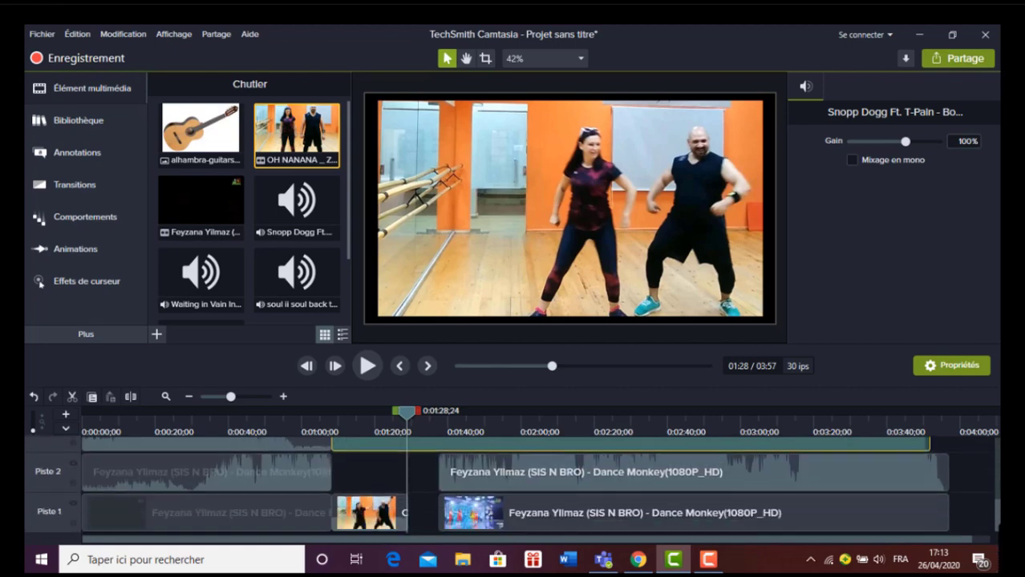
Separate the audio from the video of the OH NANANA segment on Piste 1 and select the resulting audio clip.
{"action": "left_click", "coordinate": [389, 511]}
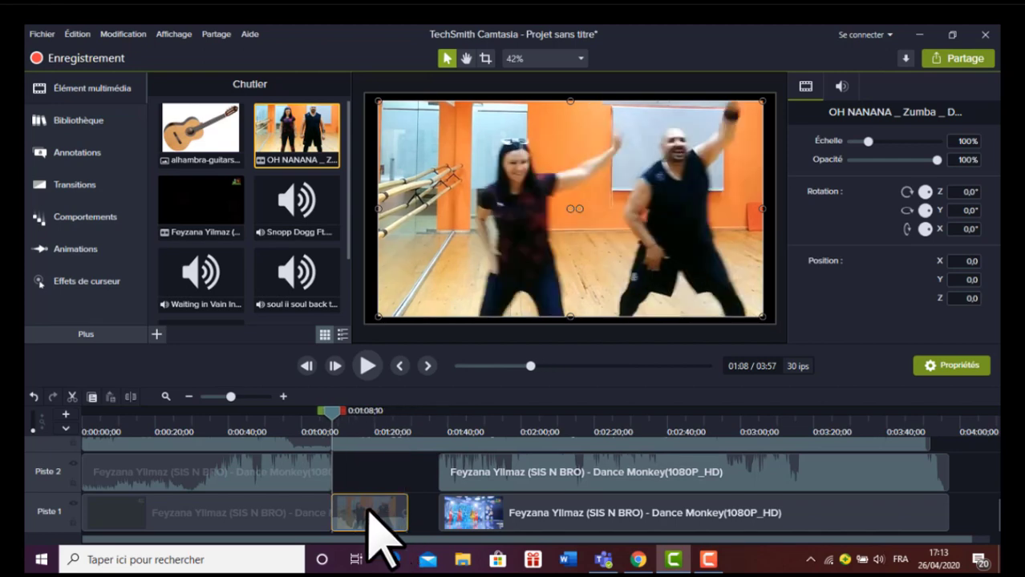
{"action": "right_click", "coordinate": [377, 529]}
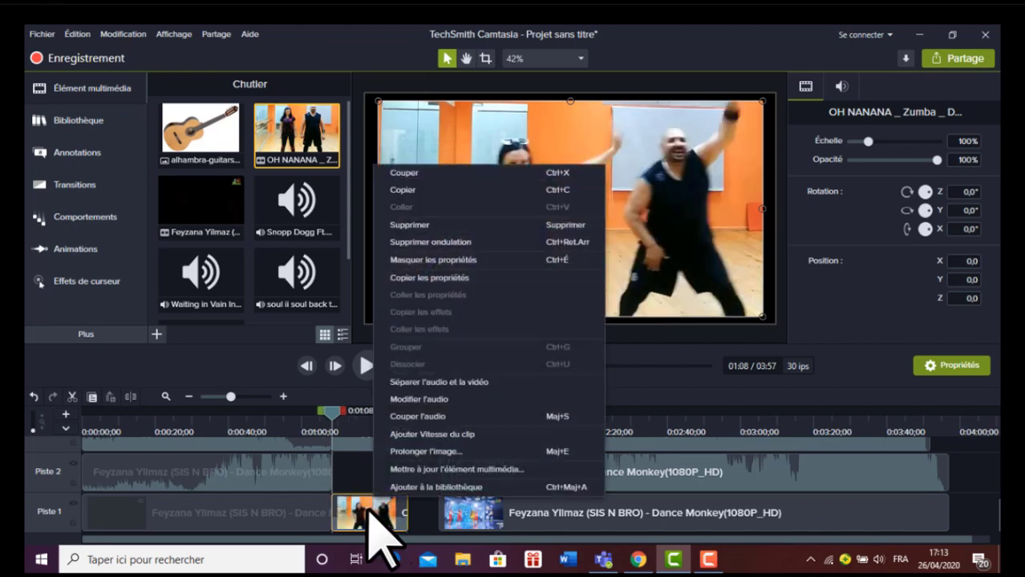
{"action": "left_click", "coordinate": [432, 382]}
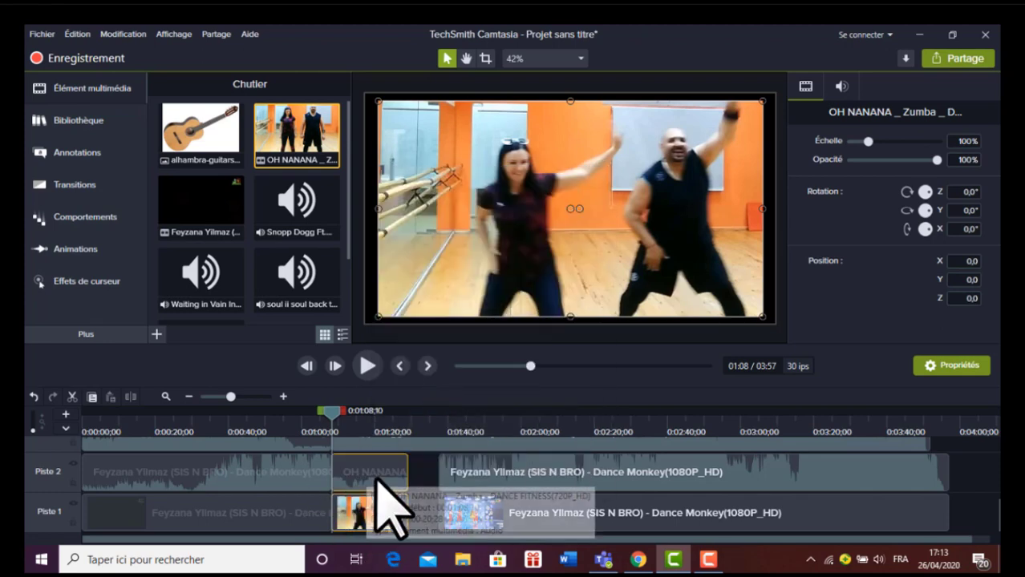
{"action": "left_click", "coordinate": [373, 470]}
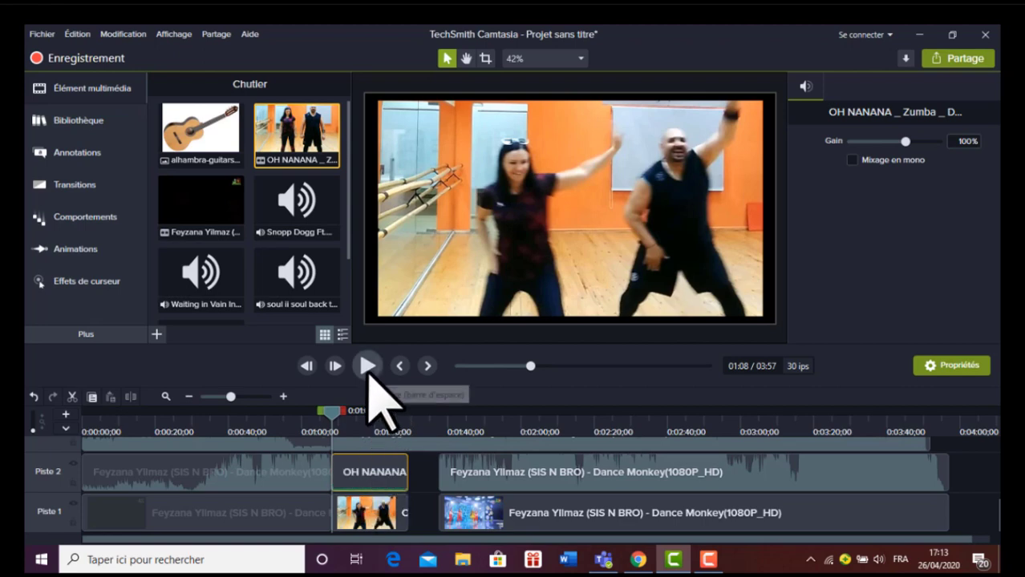
Play back the OH NANANA segment to hear its separated audio mixed with the Boom instrumental on Piste 3.
{"action": "left_click", "coordinate": [368, 367]}
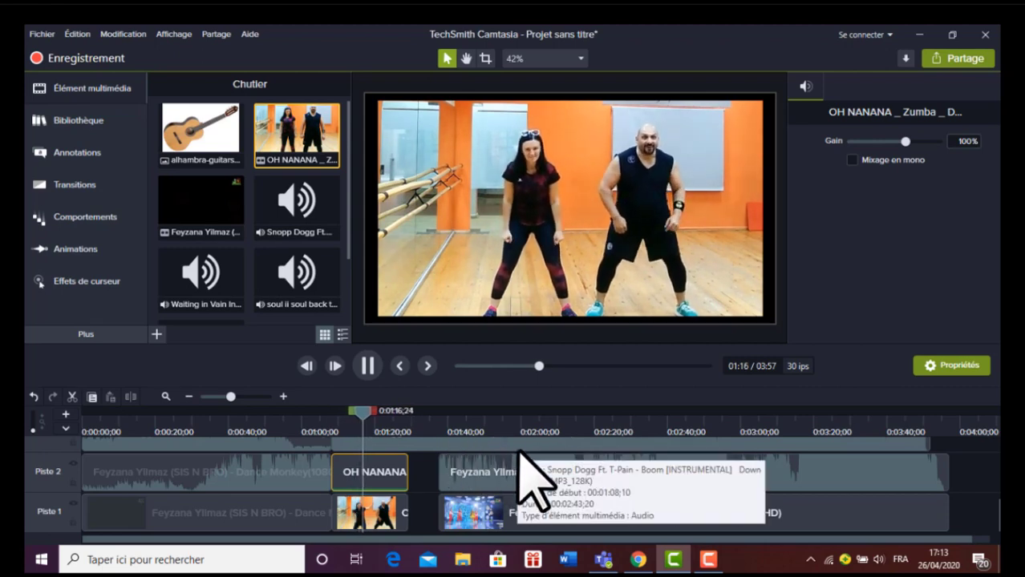
{"action": "left_click", "coordinate": [368, 367]}
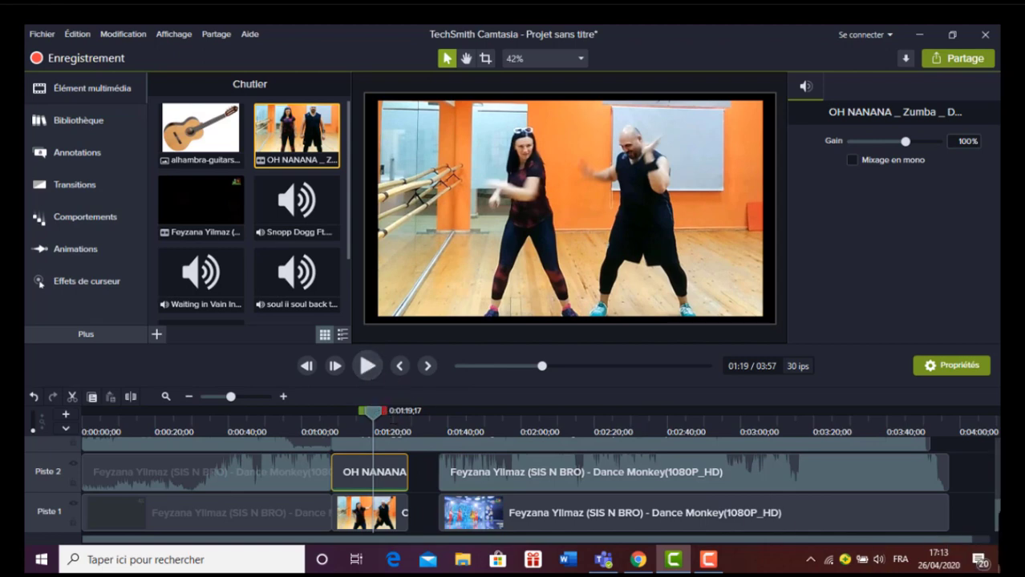
{"action": "scroll", "coordinate": [513, 485], "scroll_direction": "up", "scroll_amount": 2}
{"action": "scroll", "coordinate": [513, 485], "scroll_direction": "down", "scroll_amount": 1}
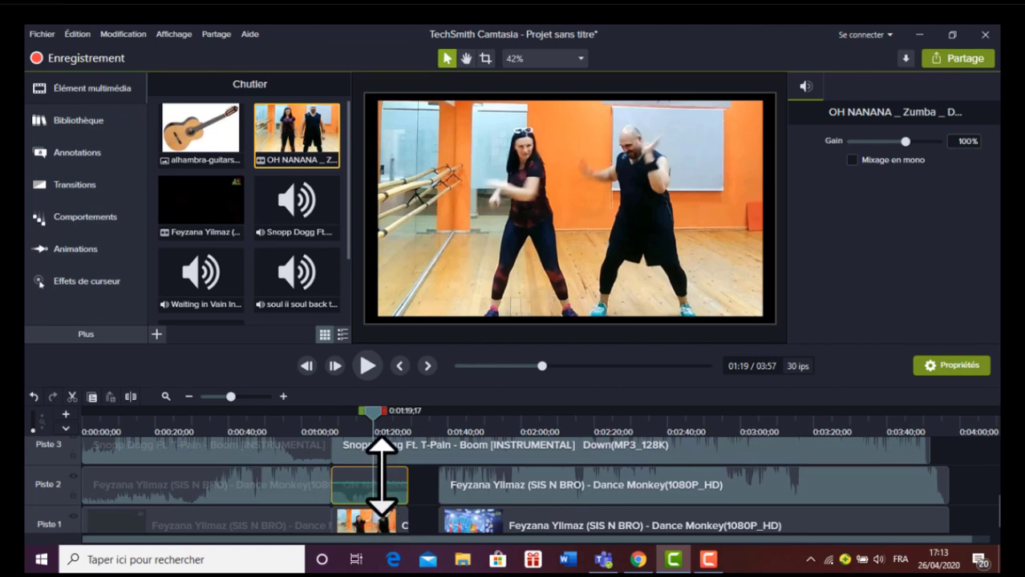
{"action": "left_click", "coordinate": [403, 451]}
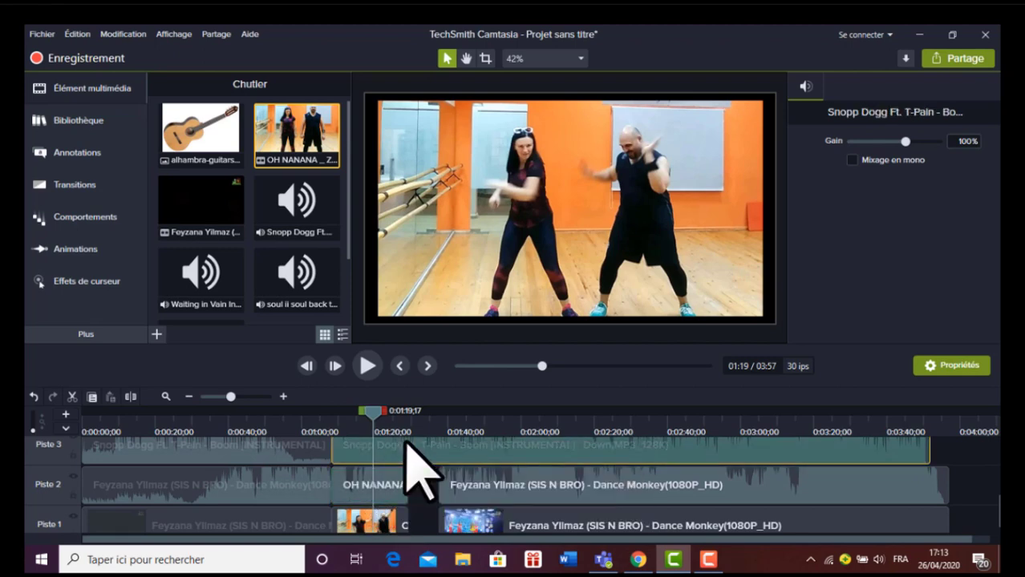
{"action": "scroll", "coordinate": [868, 481], "scroll_direction": "up", "scroll_amount": 2}
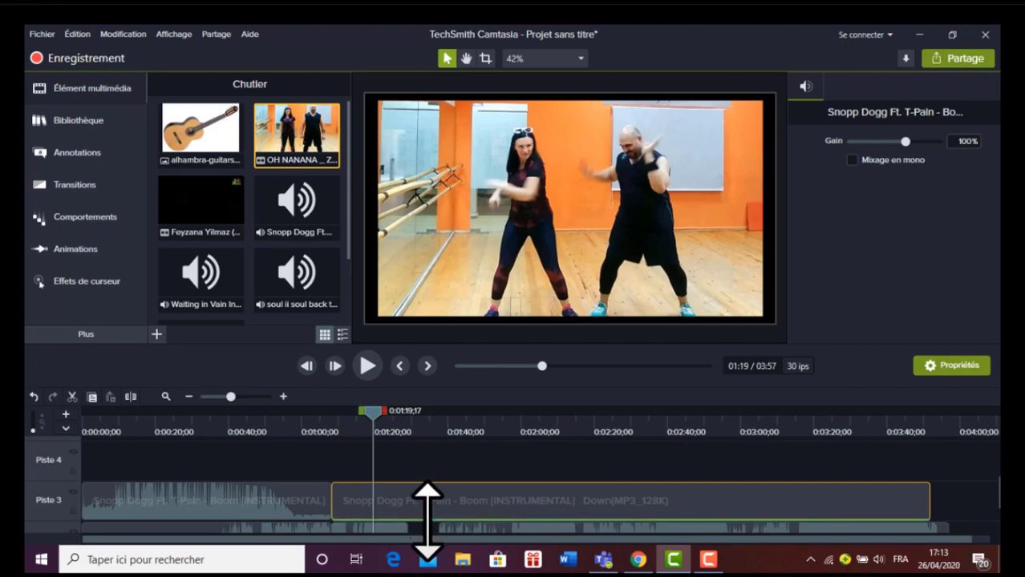
{"action": "left_click", "coordinate": [366, 367]}
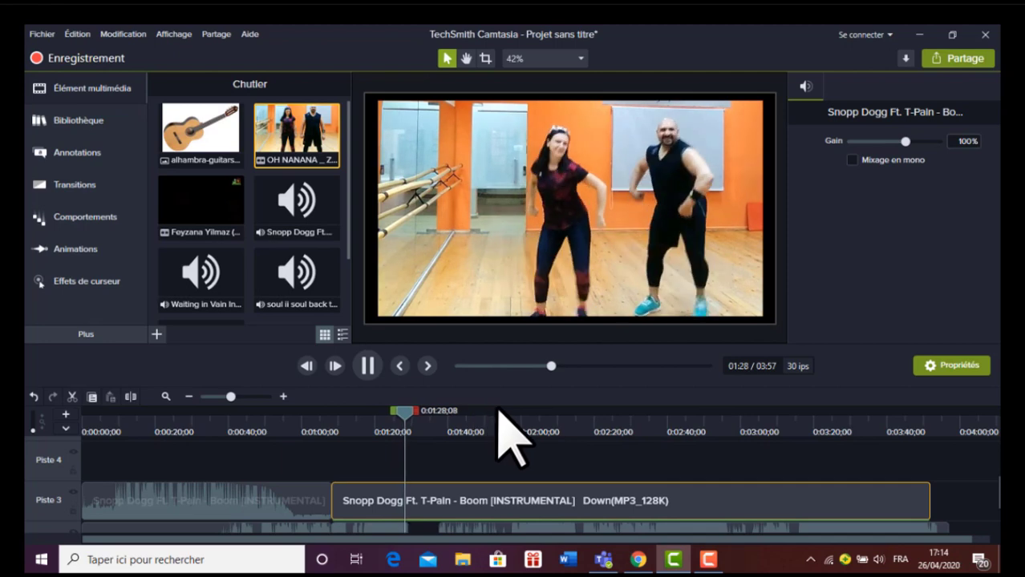
{"action": "left_click", "coordinate": [367, 365]}
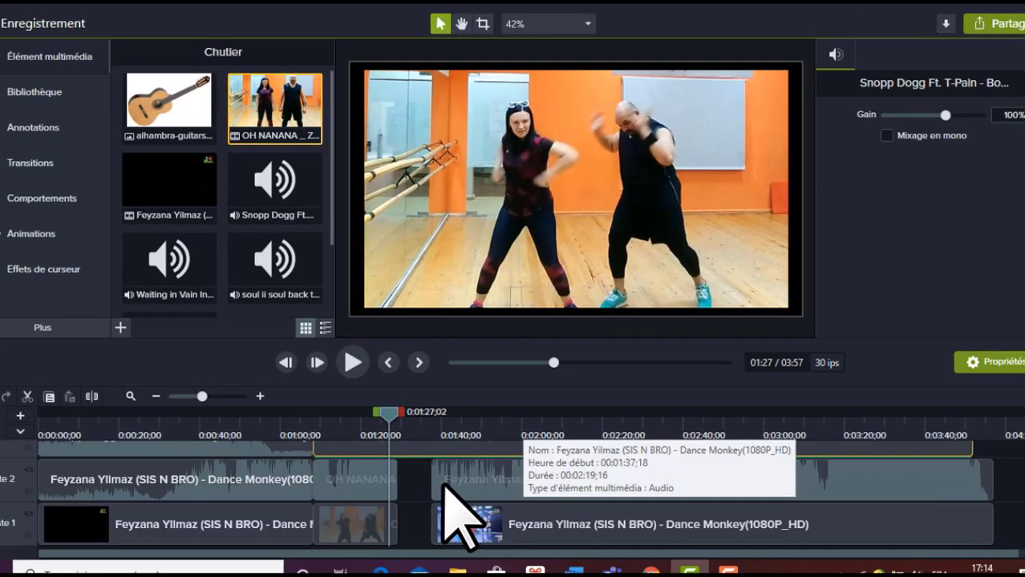
Shift the second Dance Monkey parts on Pistes 1 and 2 together against the end of the OH NANANA segment and play the transition.
{"action": "left_click", "coordinate": [426, 473]}
{"action": "left_click", "coordinate": [508, 531]}
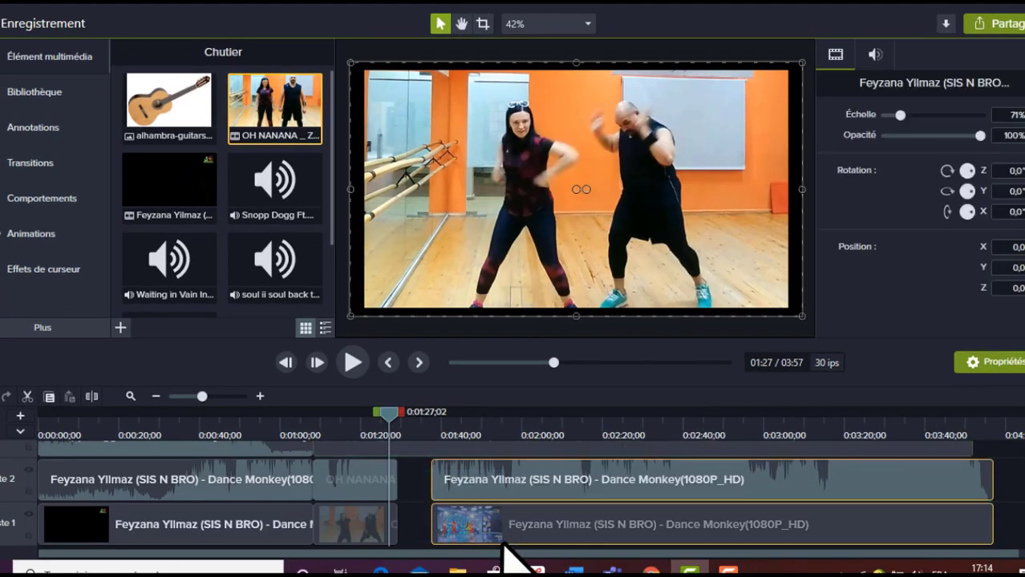
{"action": "left_click_drag", "start_coordinate": [435, 523], "coordinate": [401, 526]}
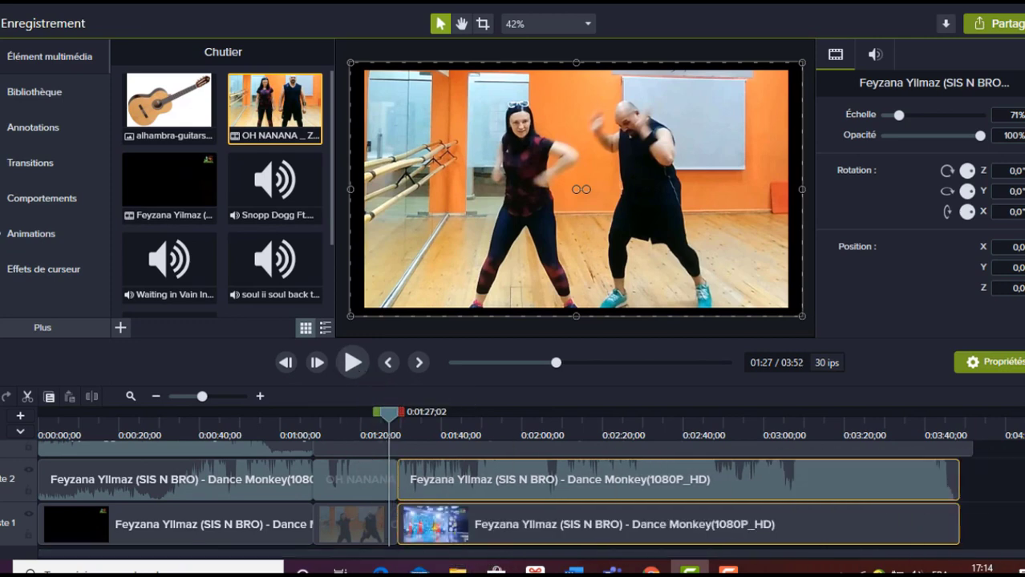
{"action": "scroll", "coordinate": [481, 481], "scroll_direction": "up", "scroll_amount": 1}
{"action": "scroll", "coordinate": [481, 481], "scroll_direction": "down", "scroll_amount": 1}
{"action": "left_click", "coordinate": [358, 368]}
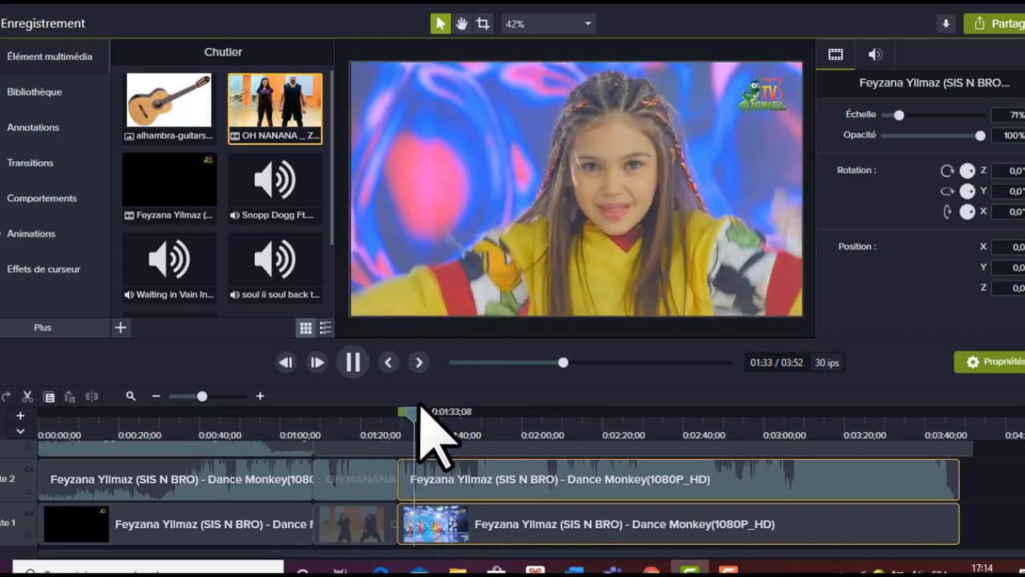
Set the playhead to 0:01:24;10 and examine the annotation categories: callouts, arrows and lines, shapes, and blur and highlight.
{"action": "left_click_drag", "start_coordinate": [417, 411], "coordinate": [380, 412]}
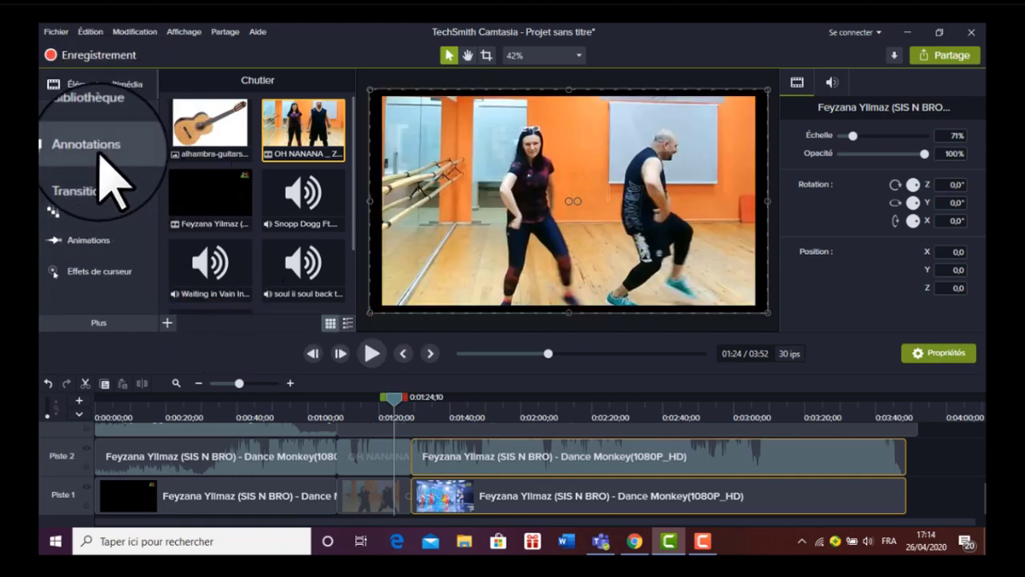
{"action": "left_click", "coordinate": [84, 147]}
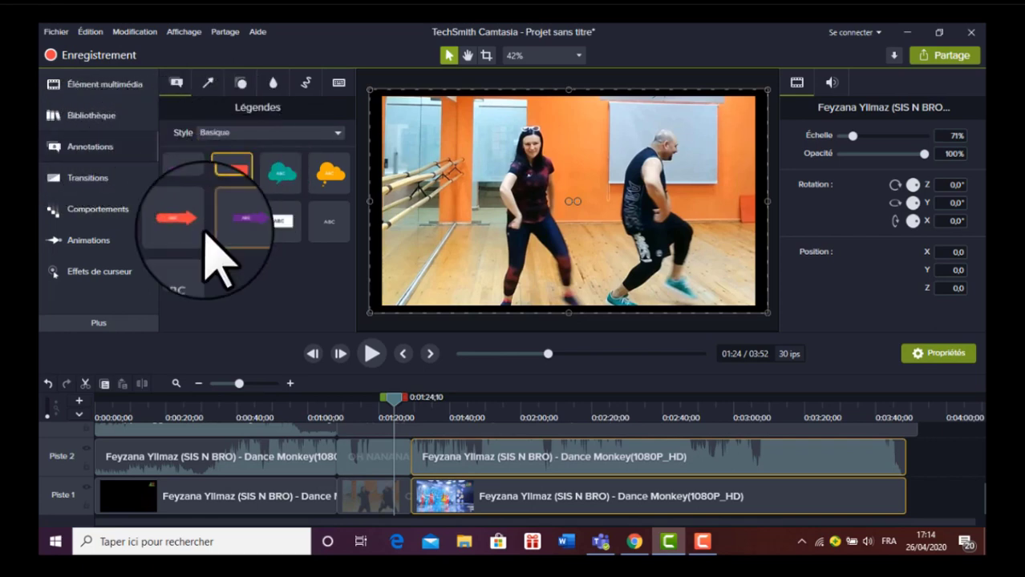
{"action": "mouse_move", "coordinate": [183, 173]}
{"action": "left_mouse_down"}
{"action": "mouse_move", "coordinate": [278, 168]}
{"action": "mouse_move", "coordinate": [199, 213]}
{"action": "mouse_move", "coordinate": [192, 115]}
{"action": "left_mouse_up"}
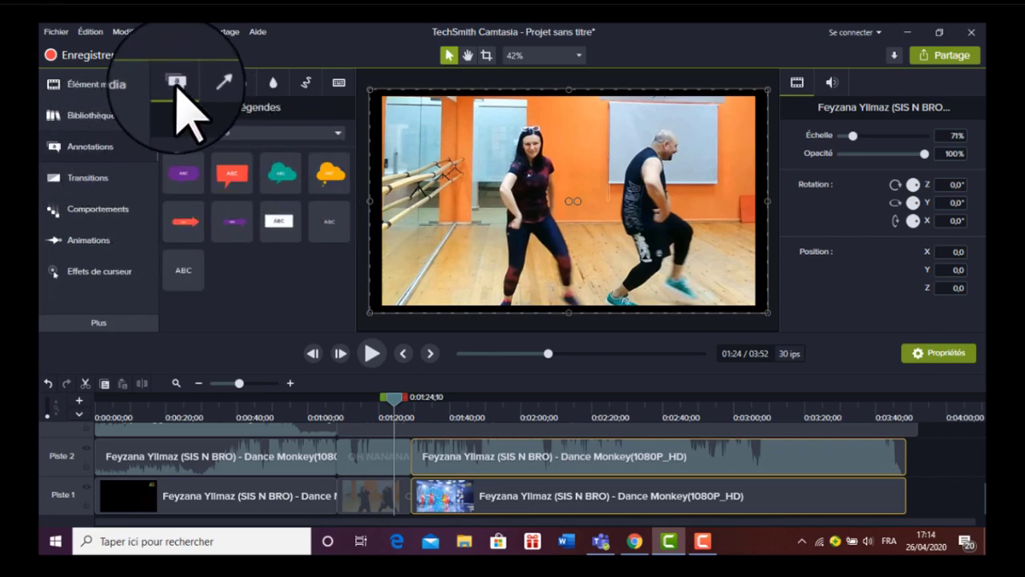
{"action": "left_click", "coordinate": [210, 83]}
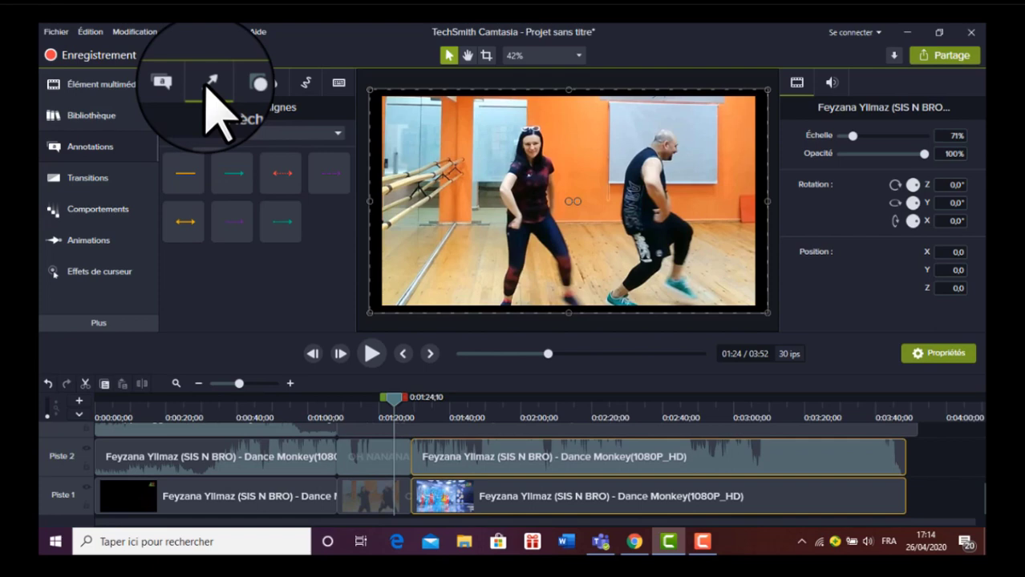
{"action": "mouse_move", "coordinate": [185, 173]}
{"action": "left_mouse_down"}
{"action": "mouse_move", "coordinate": [281, 155]}
{"action": "mouse_move", "coordinate": [196, 210]}
{"action": "mouse_move", "coordinate": [247, 178]}
{"action": "left_mouse_up"}
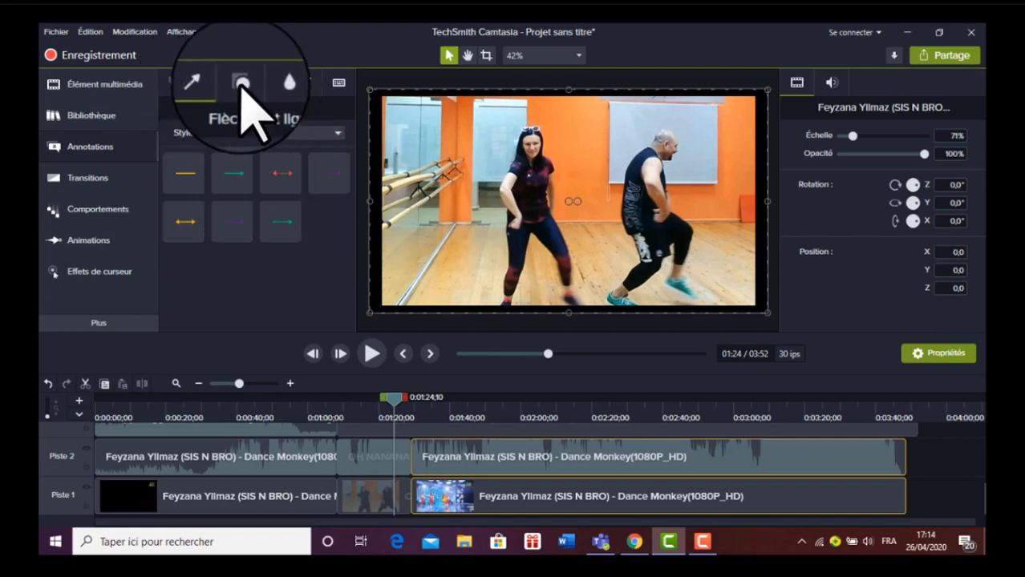
{"action": "left_click", "coordinate": [241, 83]}
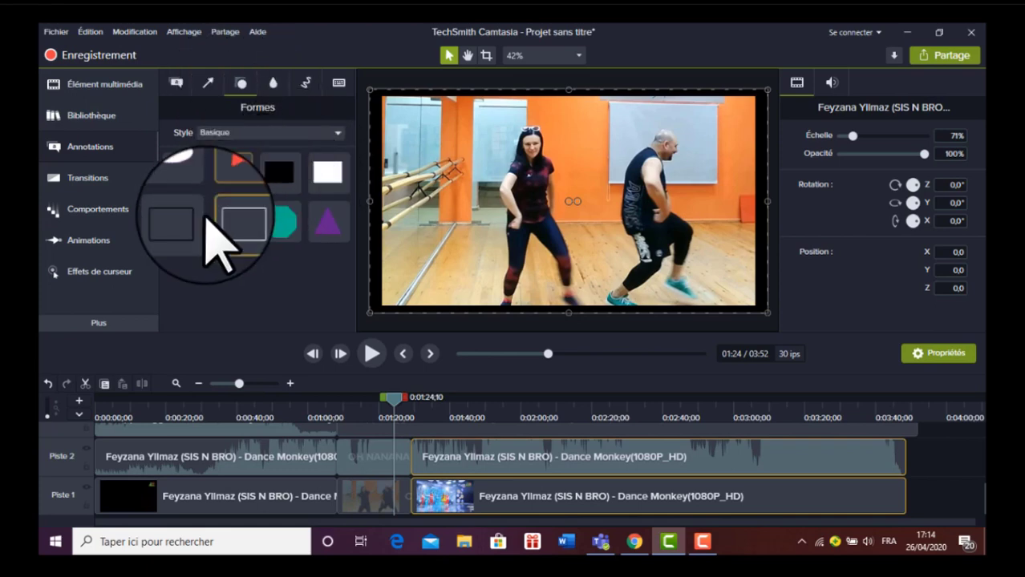
{"action": "mouse_move", "coordinate": [182, 173]}
{"action": "left_mouse_down"}
{"action": "mouse_move", "coordinate": [224, 238]}
{"action": "mouse_move", "coordinate": [320, 168]}
{"action": "mouse_move", "coordinate": [222, 252]}
{"action": "left_mouse_up"}
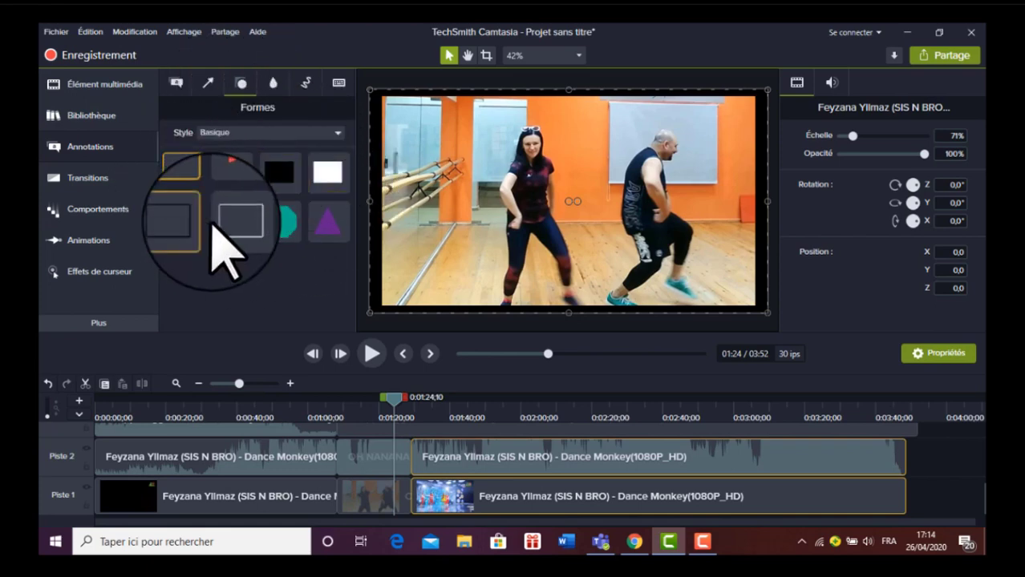
{"action": "left_click", "coordinate": [274, 84]}
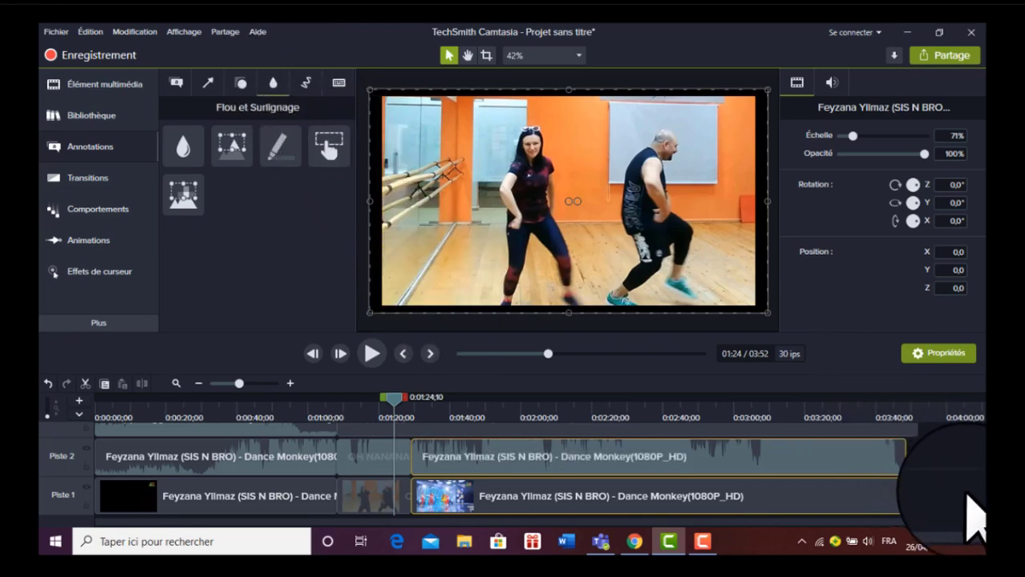
{"action": "scroll", "coordinate": [958, 485], "scroll_direction": "up", "scroll_amount": 5}
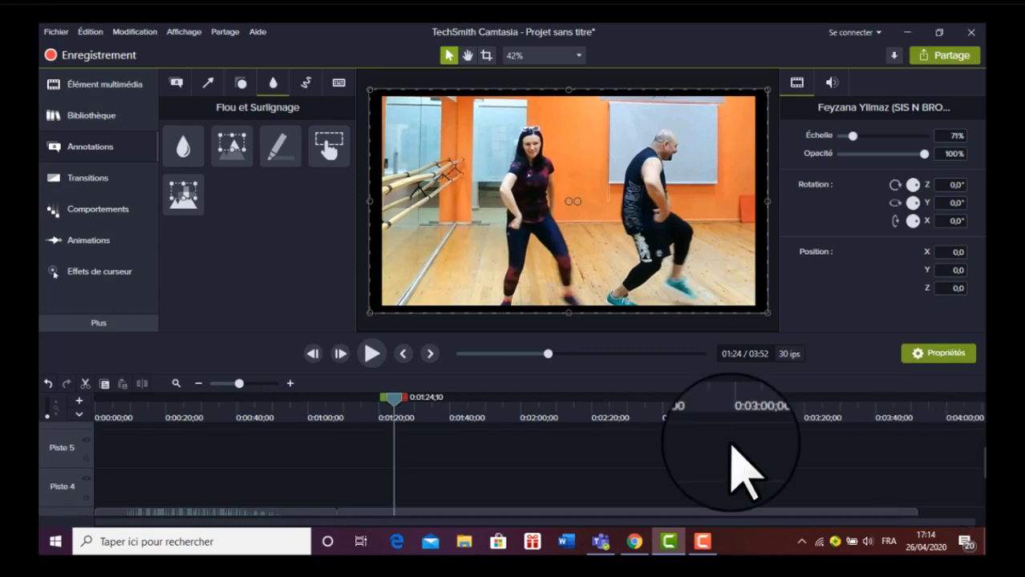
Add the pixelate annotation to Piste 4 at 0:01:24;10, move and enlarge it over the man's head and upper body, and play it back.
{"action": "mouse_move", "coordinate": [173, 196]}
{"action": "left_mouse_down"}
{"action": "mouse_move", "coordinate": [416, 477]}
{"action": "mouse_move", "coordinate": [409, 484]}
{"action": "left_mouse_up"}
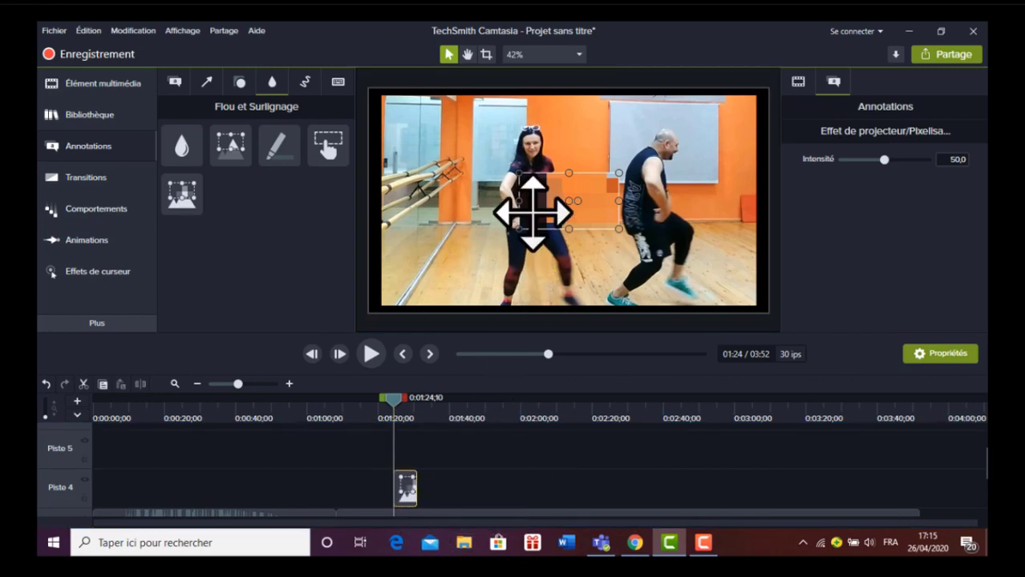
{"action": "left_click_drag", "start_coordinate": [543, 196], "coordinate": [540, 173]}
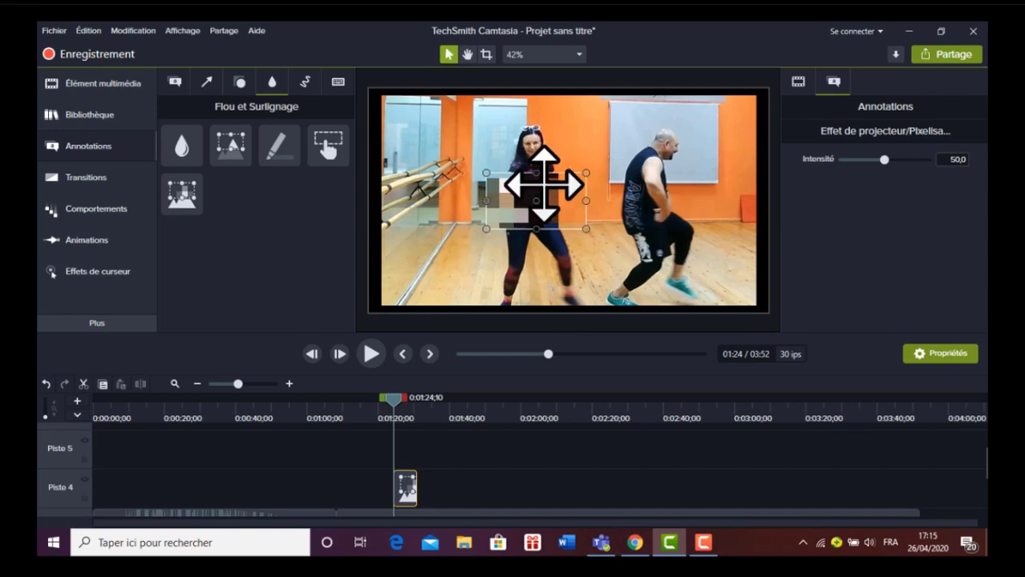
{"action": "left_click_drag", "start_coordinate": [544, 185], "coordinate": [665, 129]}
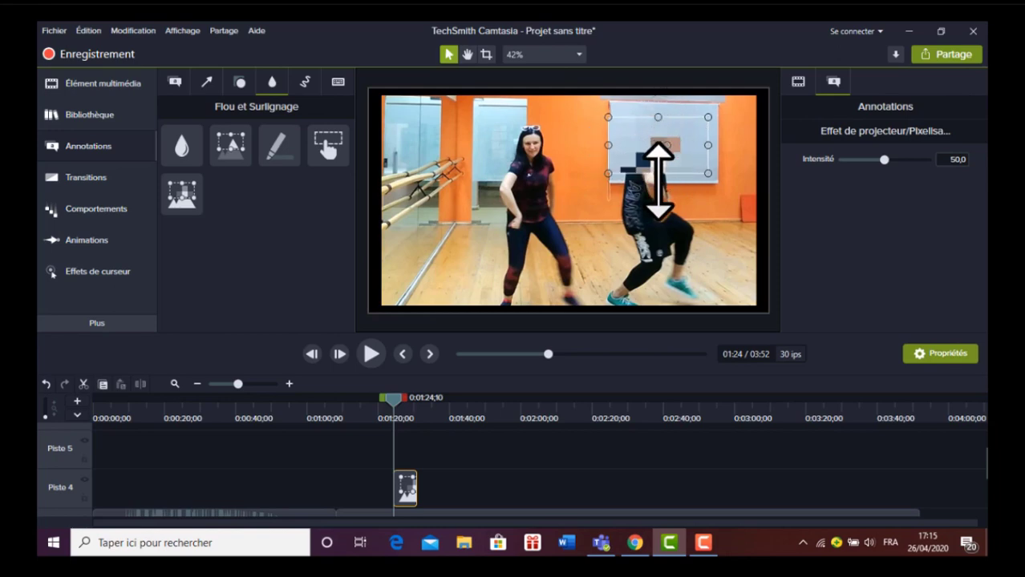
{"action": "left_click_drag", "start_coordinate": [657, 175], "coordinate": [657, 200]}
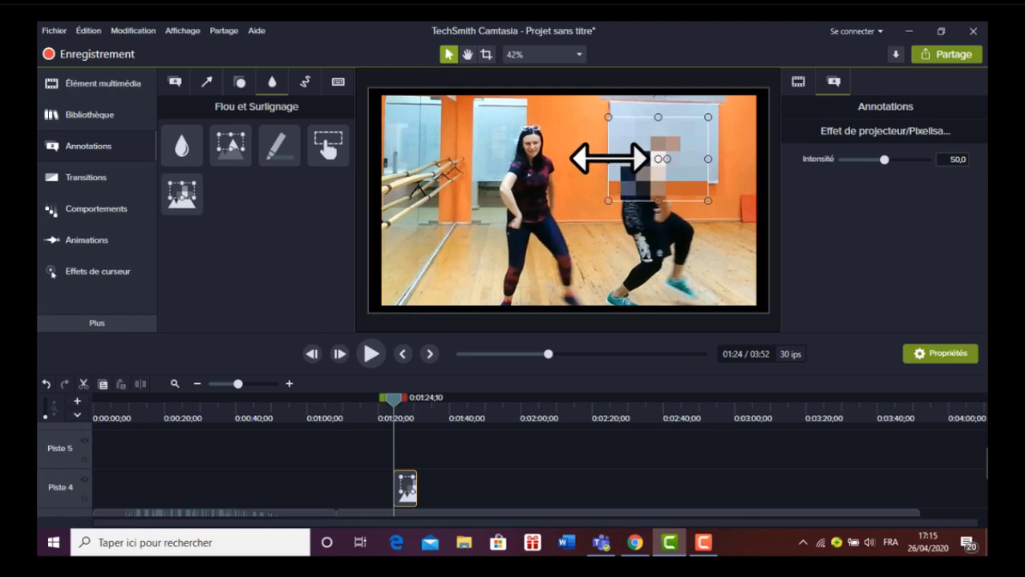
{"action": "left_click_drag", "start_coordinate": [609, 159], "coordinate": [596, 159]}
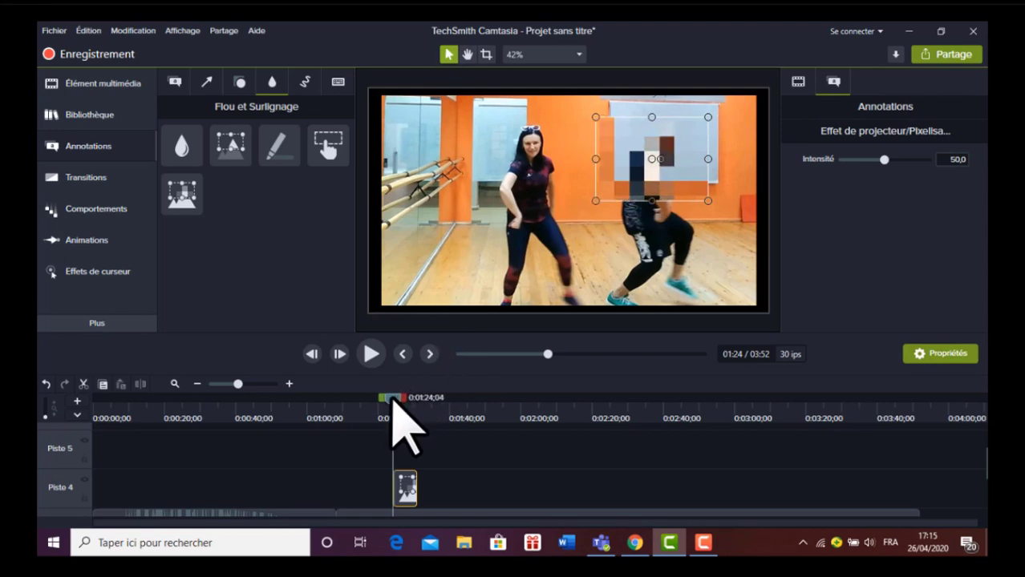
{"action": "left_click", "coordinate": [371, 353]}
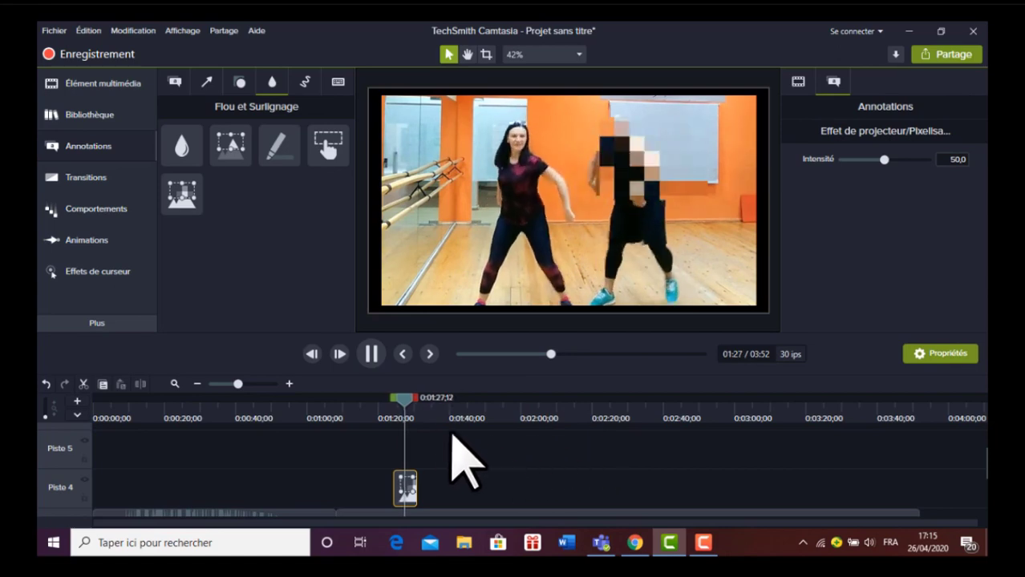
{"action": "left_click", "coordinate": [372, 354]}
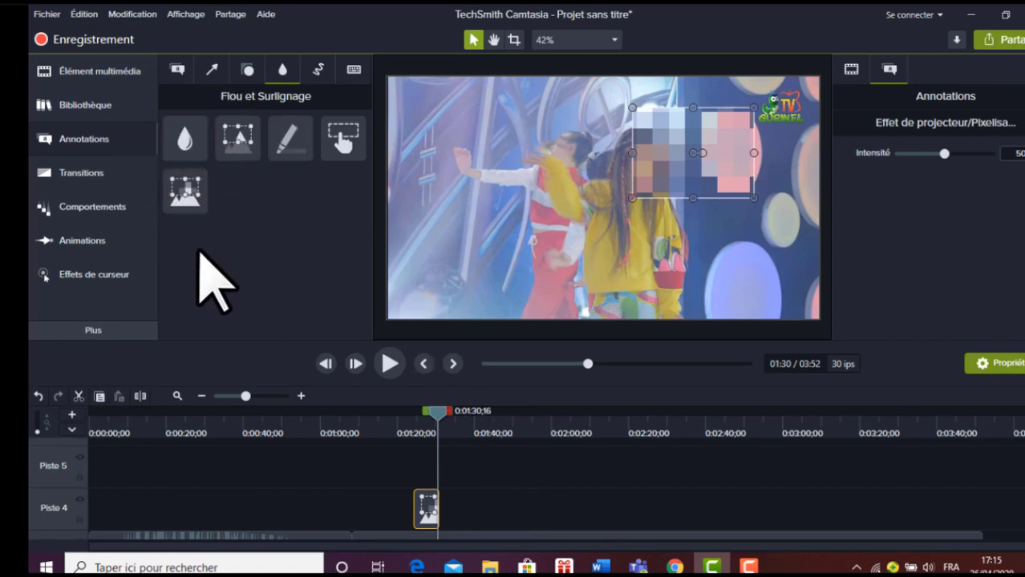
Try the Extension du cercle transition between the OH NANANA segment and the second Dance Monkey part on Piste 1, and select it.
{"action": "left_click", "coordinate": [87, 175]}
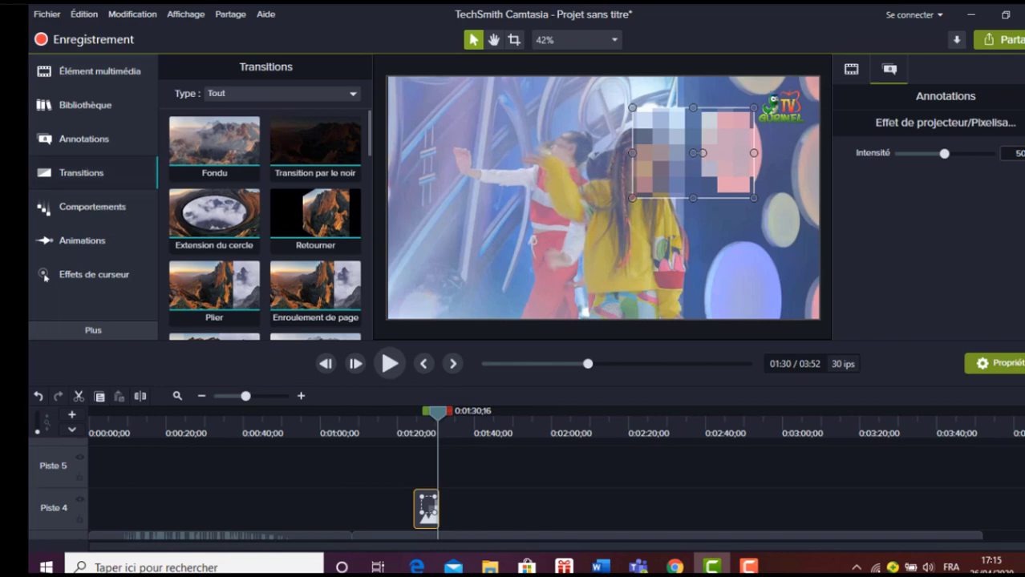
{"action": "scroll", "coordinate": [535, 489], "scroll_direction": "down", "scroll_amount": 3}
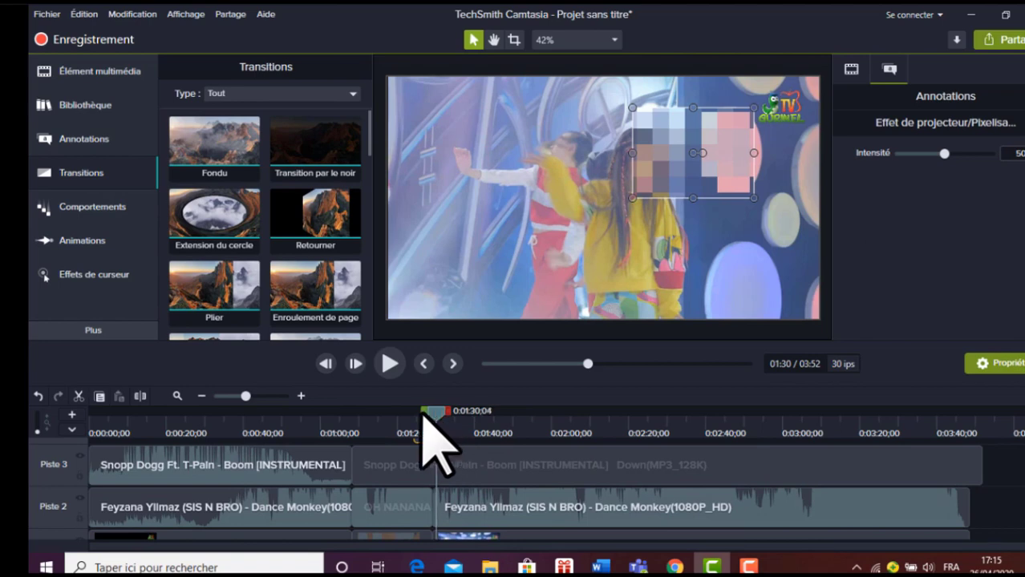
{"action": "left_click_drag", "start_coordinate": [423, 416], "coordinate": [416, 417]}
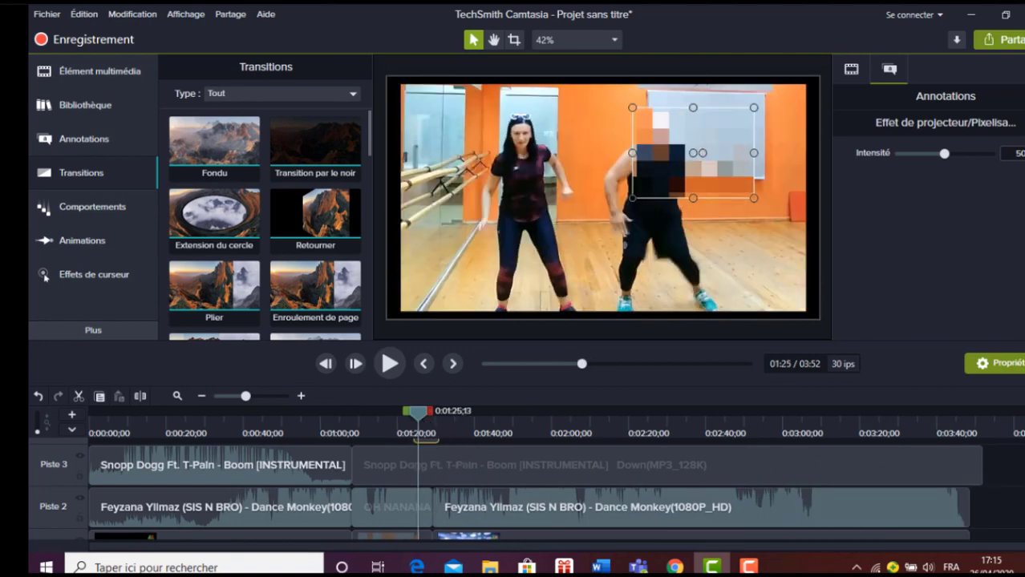
{"action": "scroll", "coordinate": [534, 489], "scroll_direction": "down", "scroll_amount": 1}
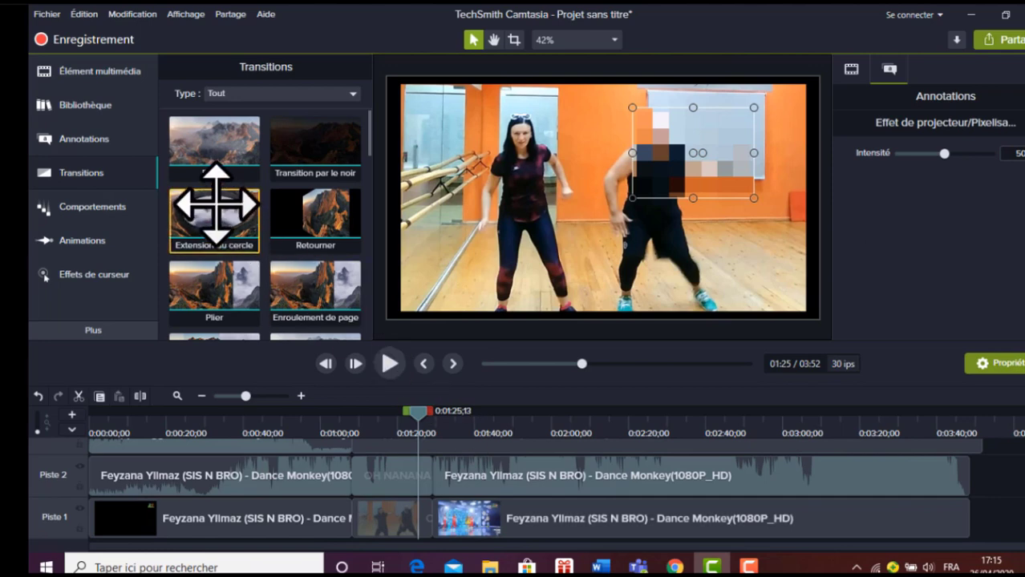
{"action": "left_click_drag", "start_coordinate": [215, 206], "coordinate": [433, 520]}
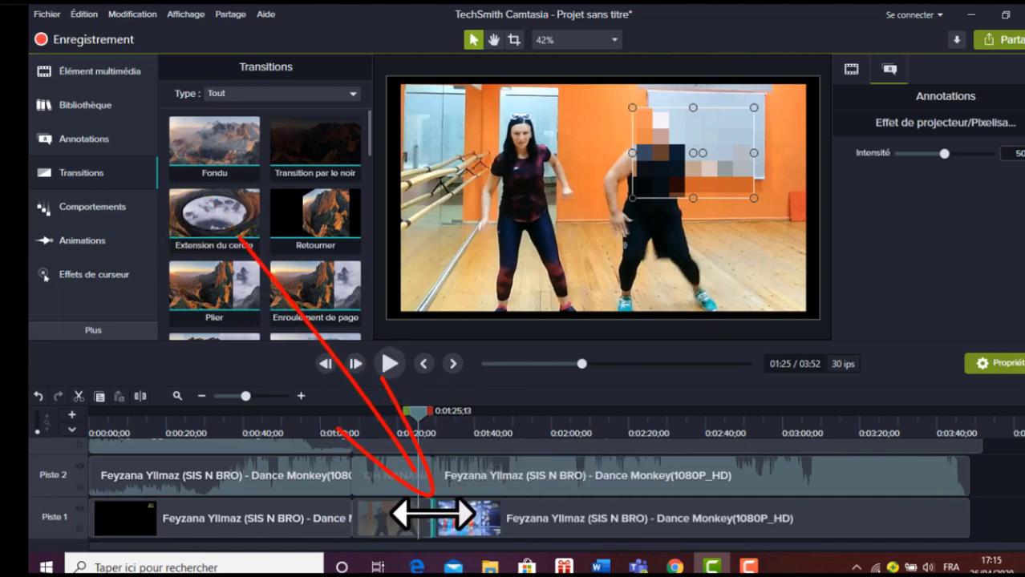
{"action": "left_click", "coordinate": [431, 514]}
{"action": "left_click", "coordinate": [436, 520]}
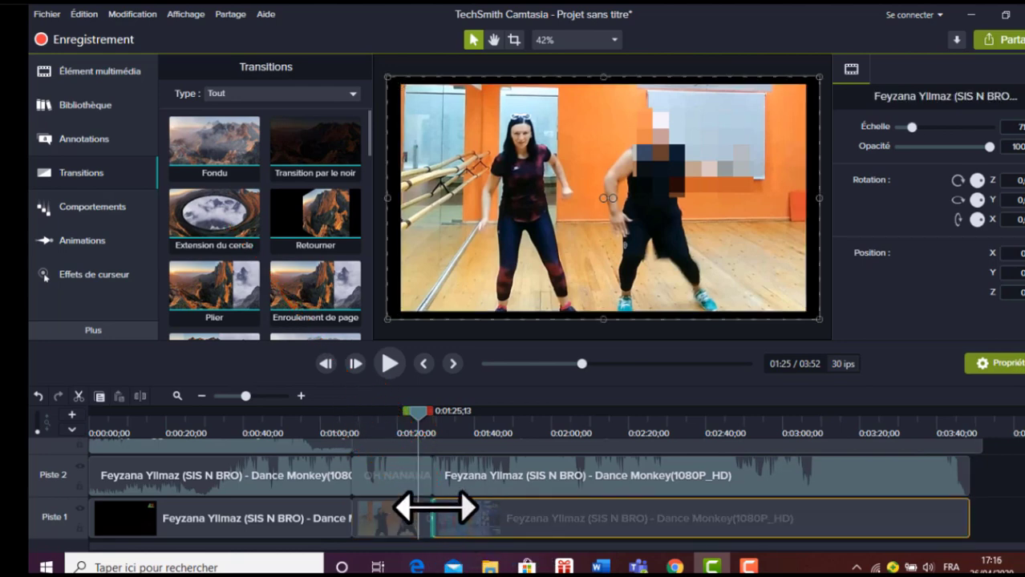
{"action": "left_click", "coordinate": [433, 517]}
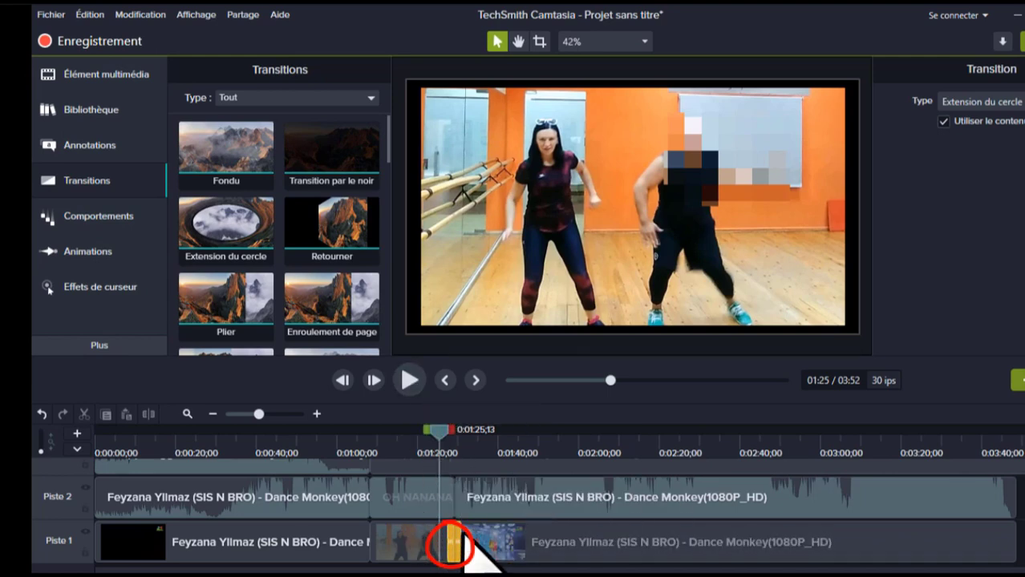
Play back the Extension du cercle transition on Piste 1 and remove it from the cut.
{"action": "left_click", "coordinate": [410, 378]}
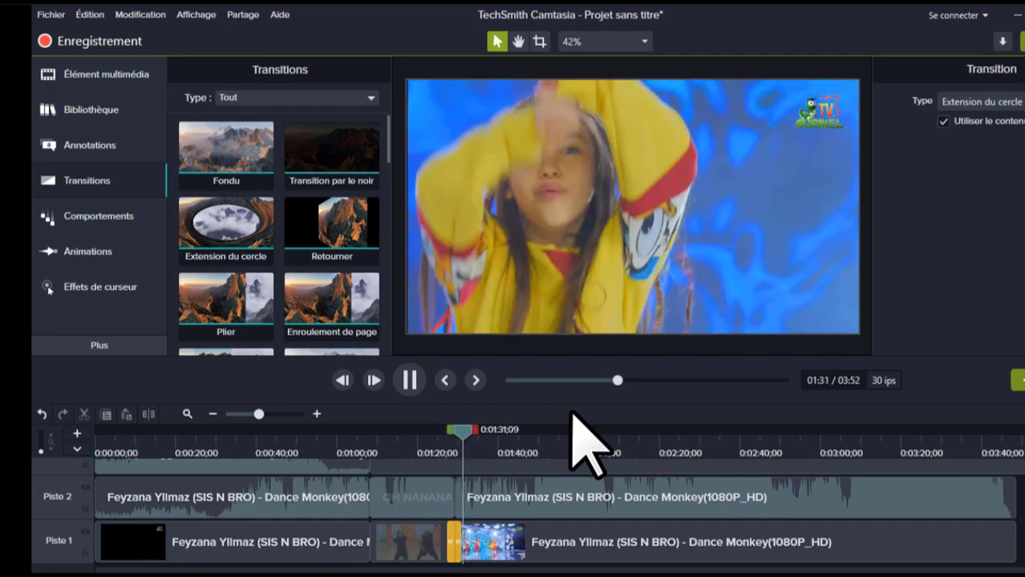
{"action": "left_click_drag", "start_coordinate": [465, 431], "coordinate": [443, 433]}
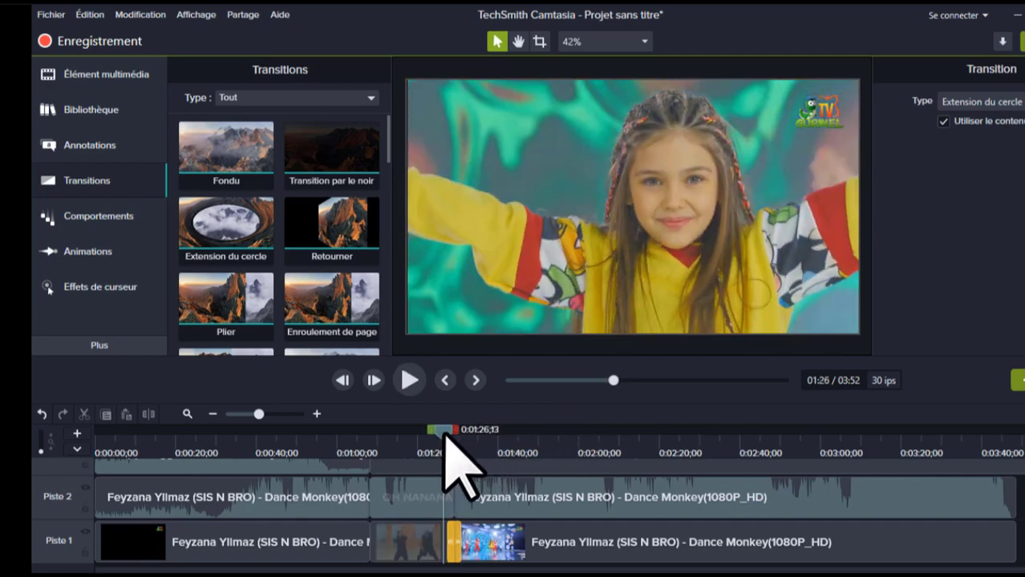
{"action": "left_click_drag", "start_coordinate": [481, 533], "coordinate": [456, 539]}
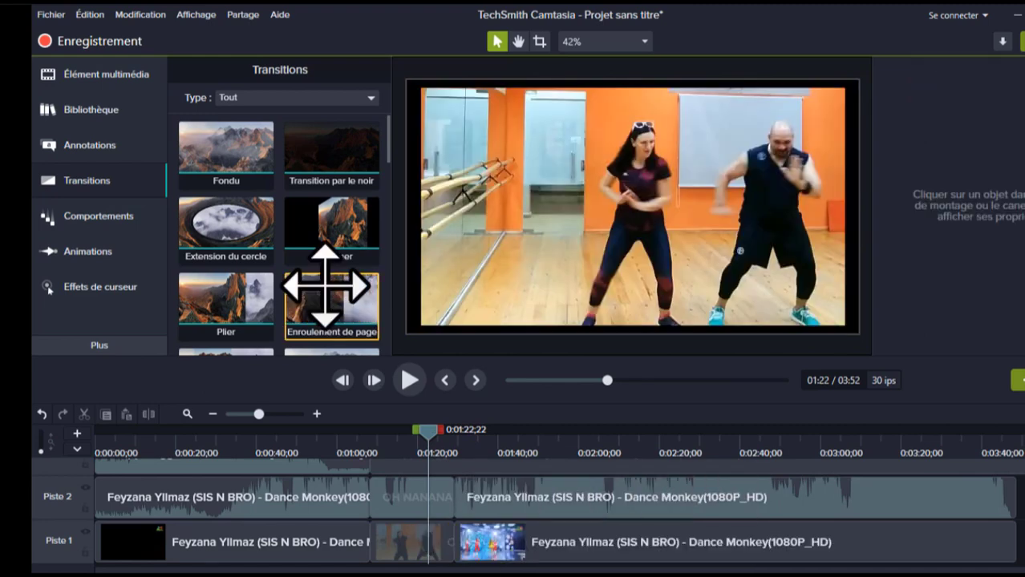
Apply the Enroulement de page transition between OH NANANA and the second Dance Monkey part on Piste 1, lengthen it and play it.
{"action": "left_click_drag", "start_coordinate": [326, 286], "coordinate": [461, 544]}
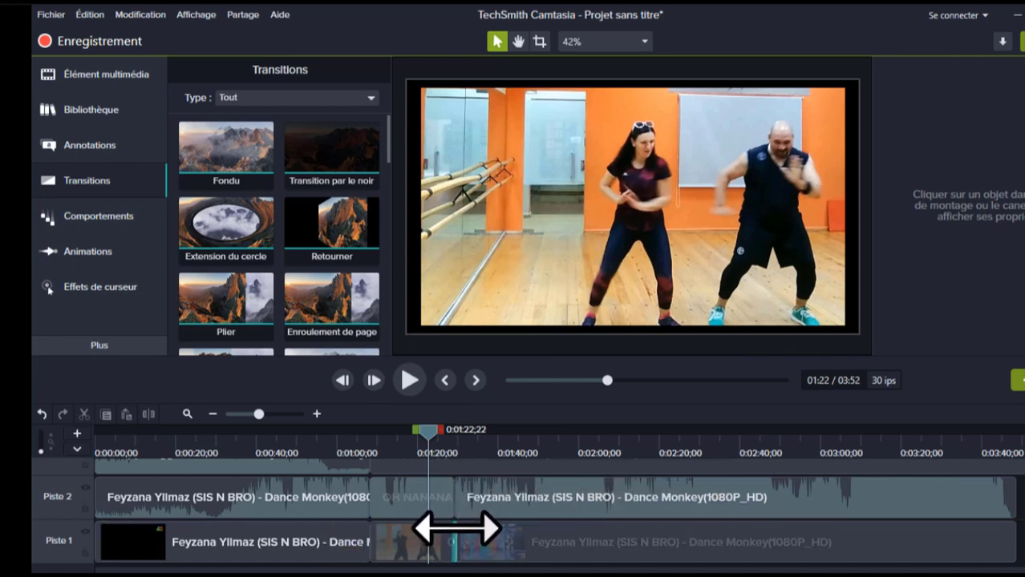
{"action": "left_click", "coordinate": [457, 528]}
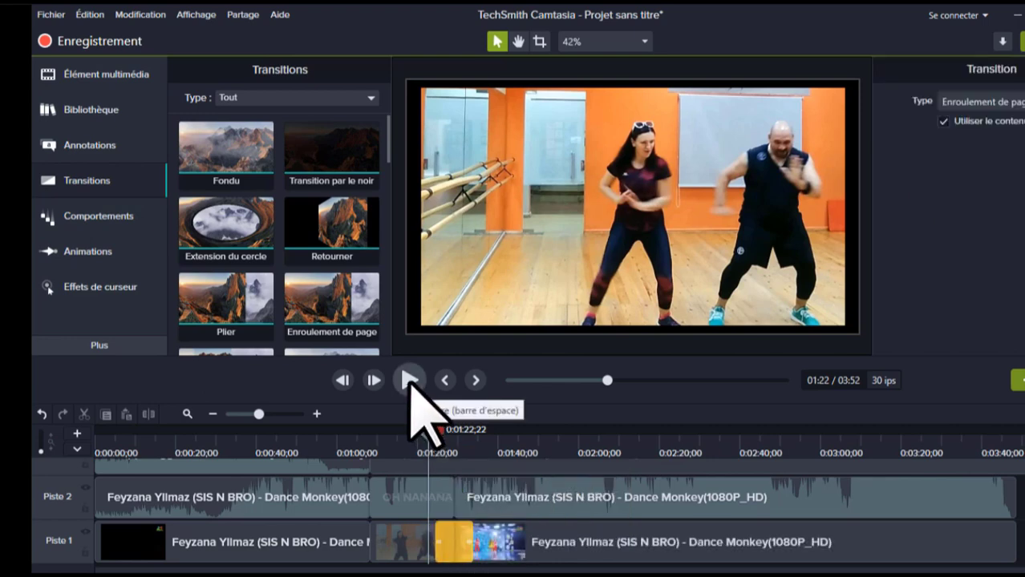
{"action": "left_click", "coordinate": [409, 380]}
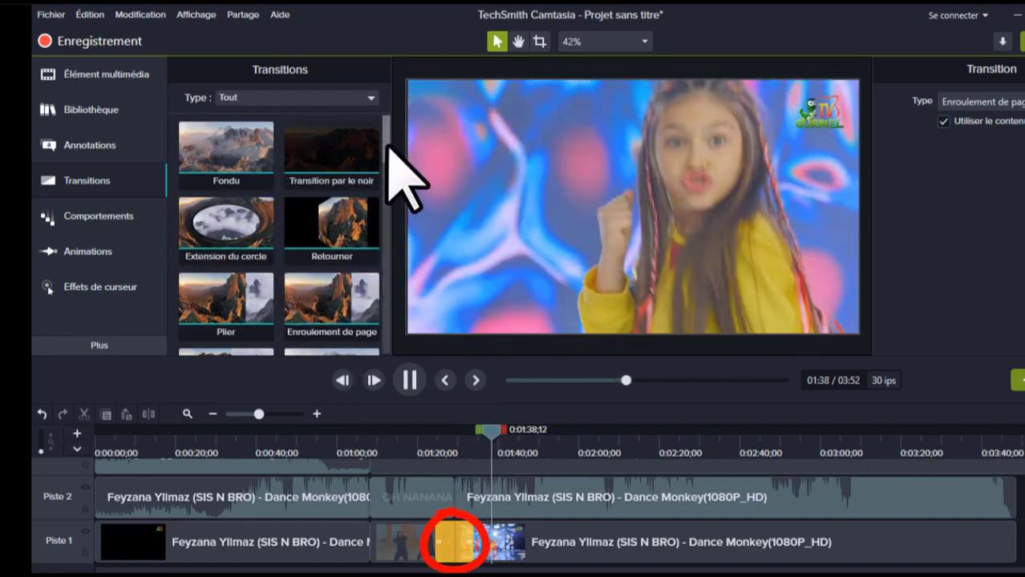
Browse the remaining transitions and the available behaviours.
{"action": "left_click_drag", "start_coordinate": [390, 172], "coordinate": [206, 182]}
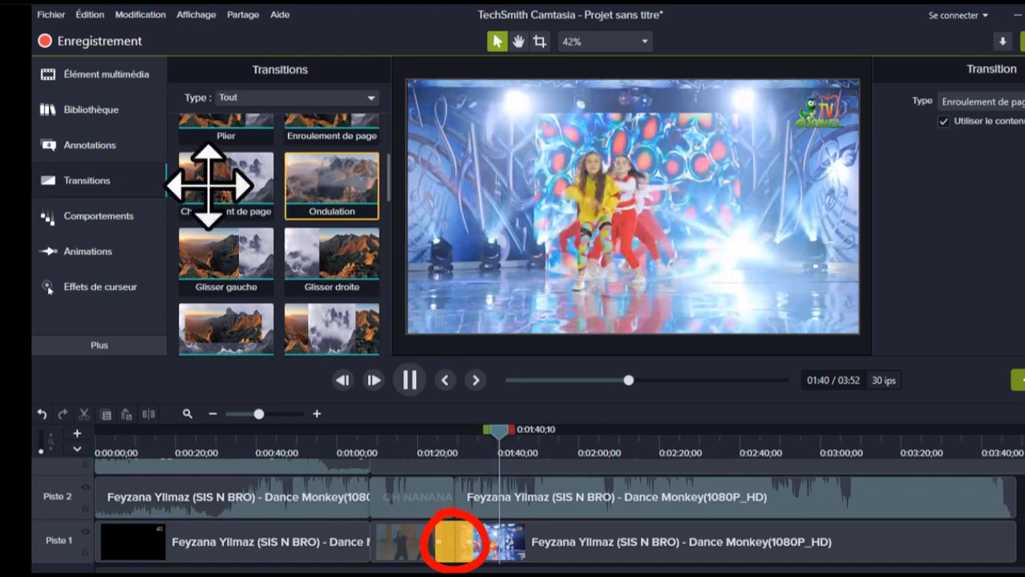
{"action": "left_click", "coordinate": [104, 217]}
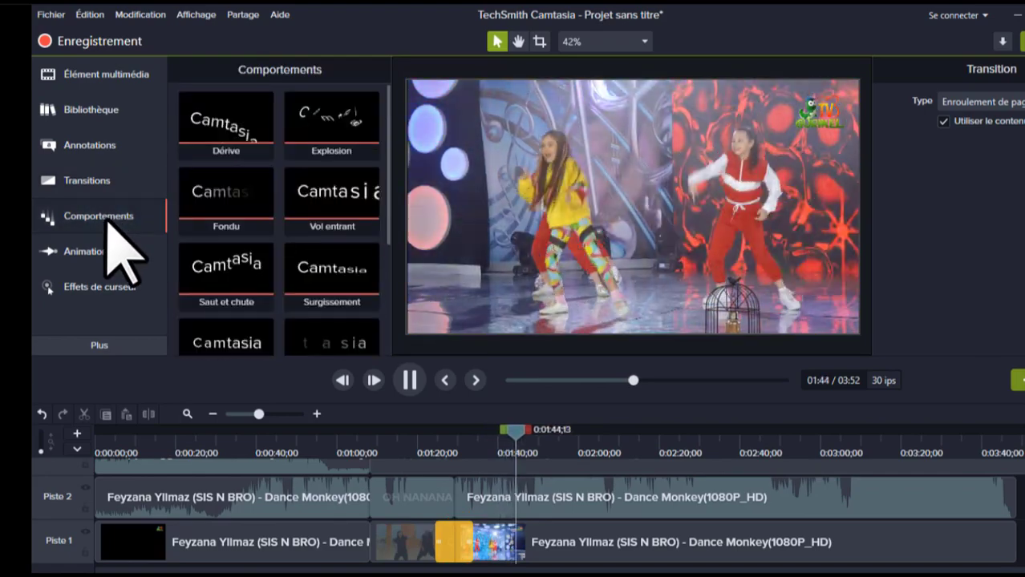
Create a Zoom/Panoramique animation at 0:02:48;21 on the second Dance Monkey part, framing the girl's face at 128% zoom.
{"action": "left_click", "coordinate": [73, 255]}
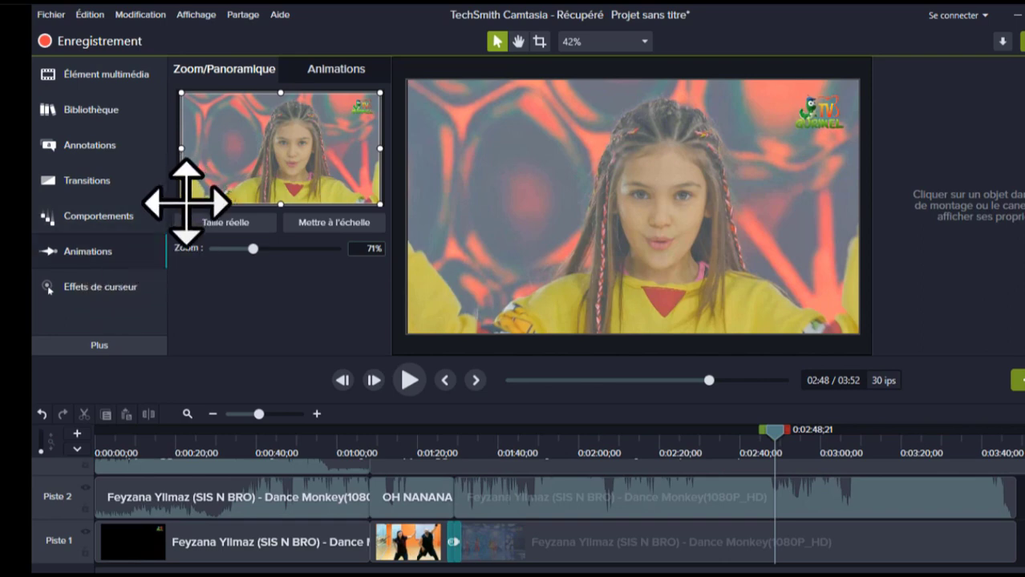
{"action": "left_click_drag", "start_coordinate": [181, 203], "coordinate": [226, 163]}
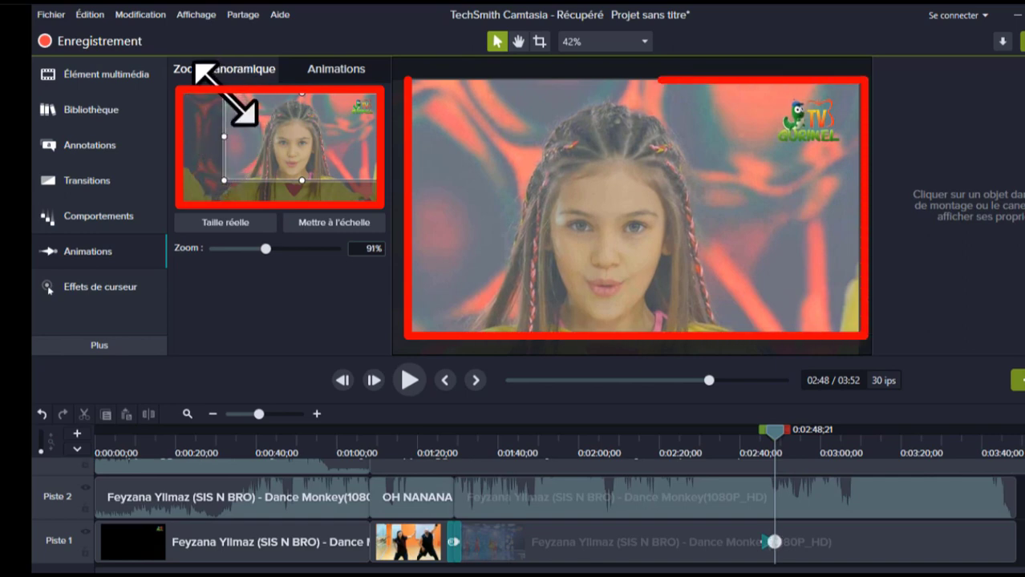
{"action": "left_click_drag", "start_coordinate": [226, 94], "coordinate": [240, 101]}
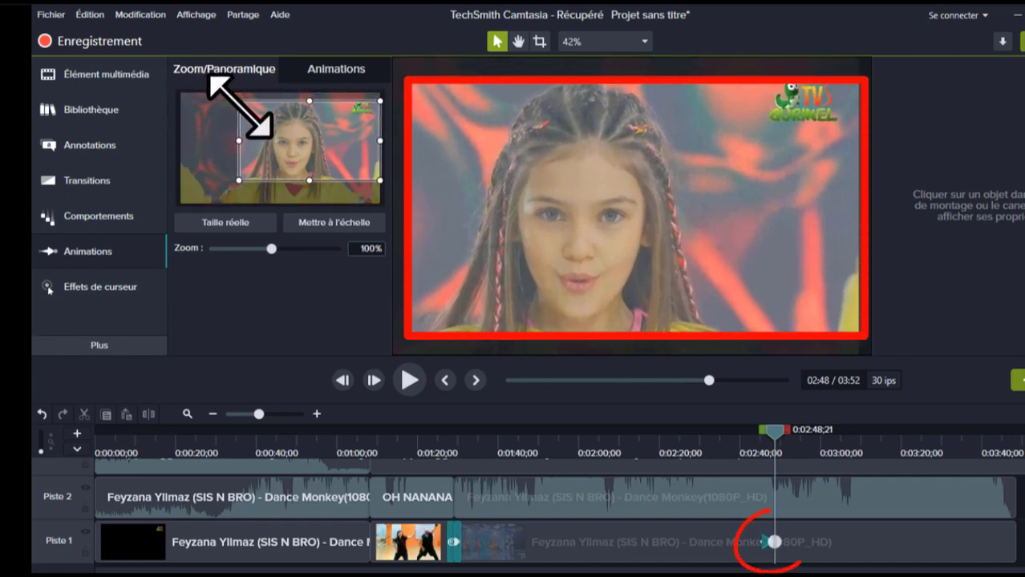
{"action": "left_click_drag", "start_coordinate": [380, 180], "coordinate": [365, 172]}
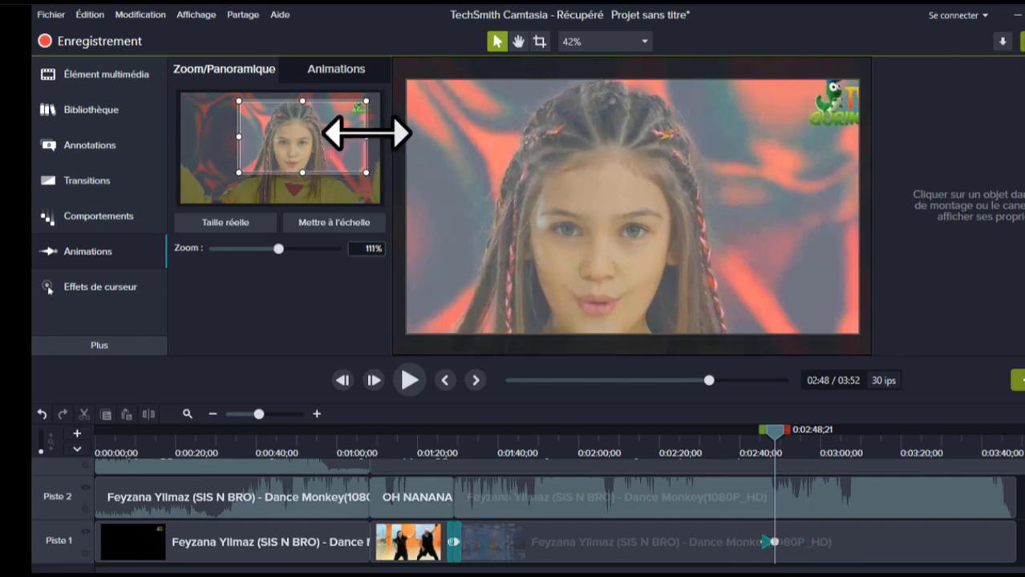
{"action": "left_click_drag", "start_coordinate": [365, 137], "coordinate": [340, 138]}
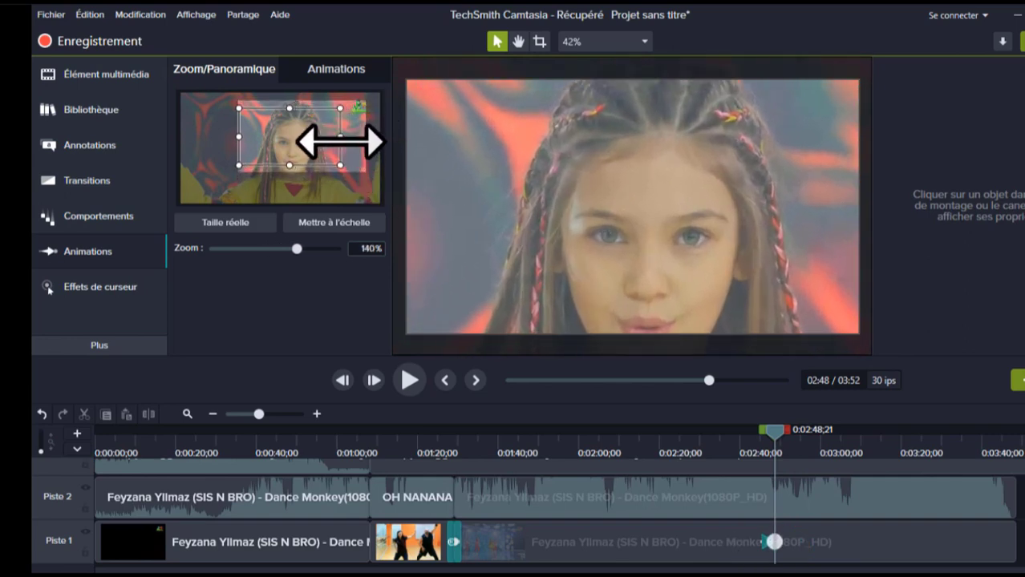
{"action": "left_click_drag", "start_coordinate": [288, 164], "coordinate": [286, 173]}
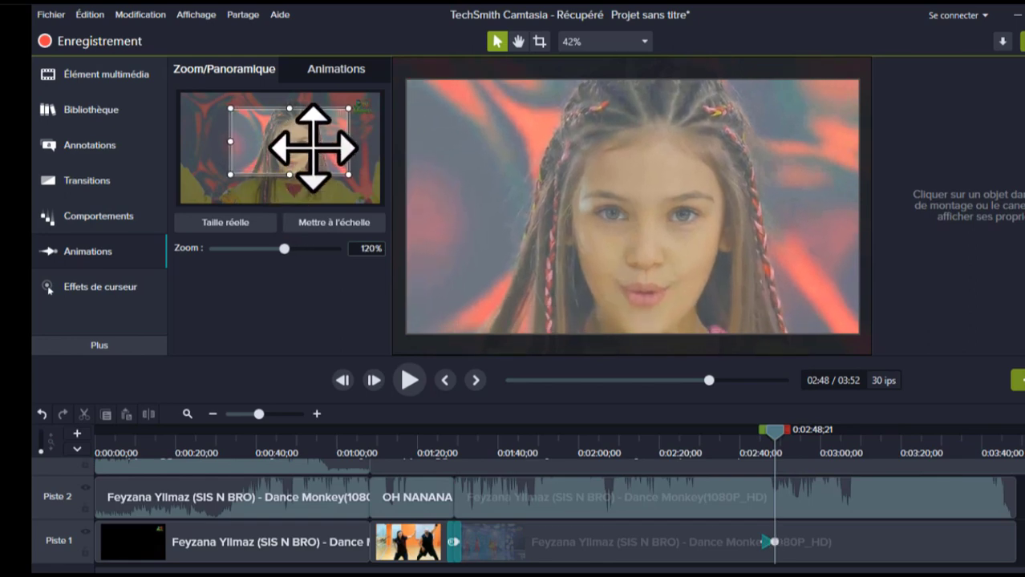
{"action": "left_click_drag", "start_coordinate": [230, 142], "coordinate": [238, 142]}
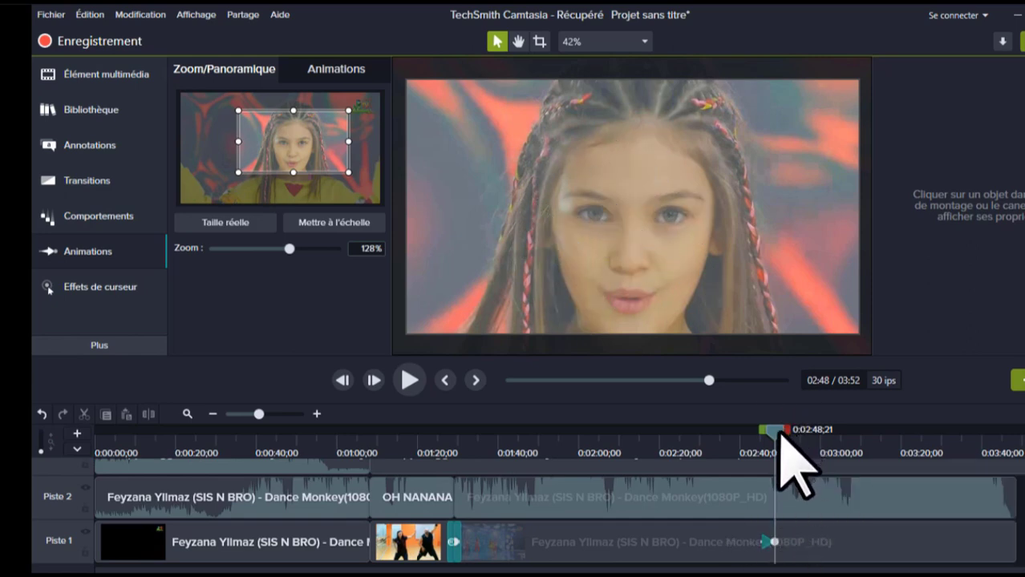
Lengthen the zoom animation on Piste 1 and, at 0:02:59;28, widen the zoom frame to the full picture at 71%.
{"action": "left_click_drag", "start_coordinate": [778, 436], "coordinate": [799, 431]}
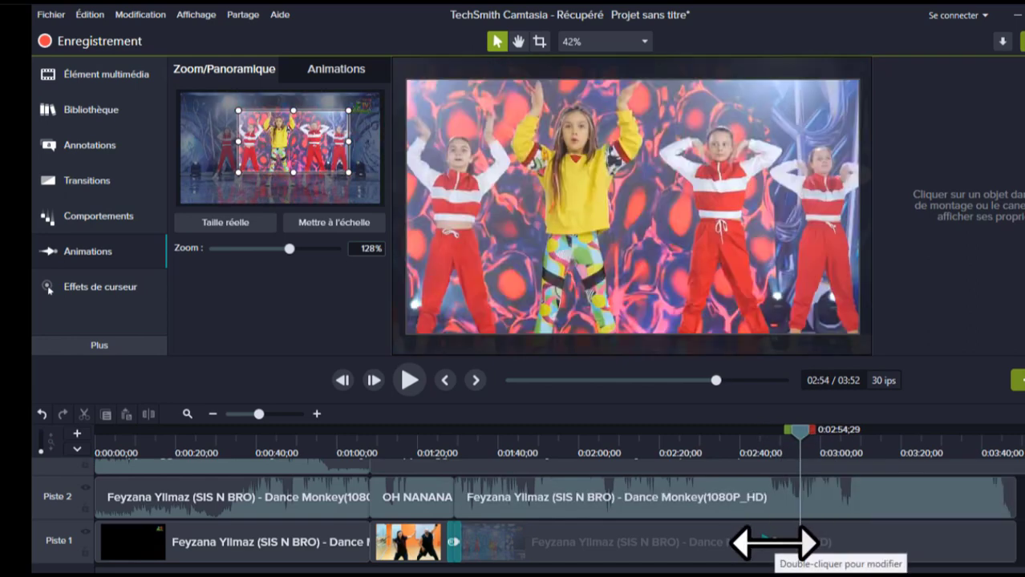
{"action": "left_click_drag", "start_coordinate": [775, 544], "coordinate": [801, 542]}
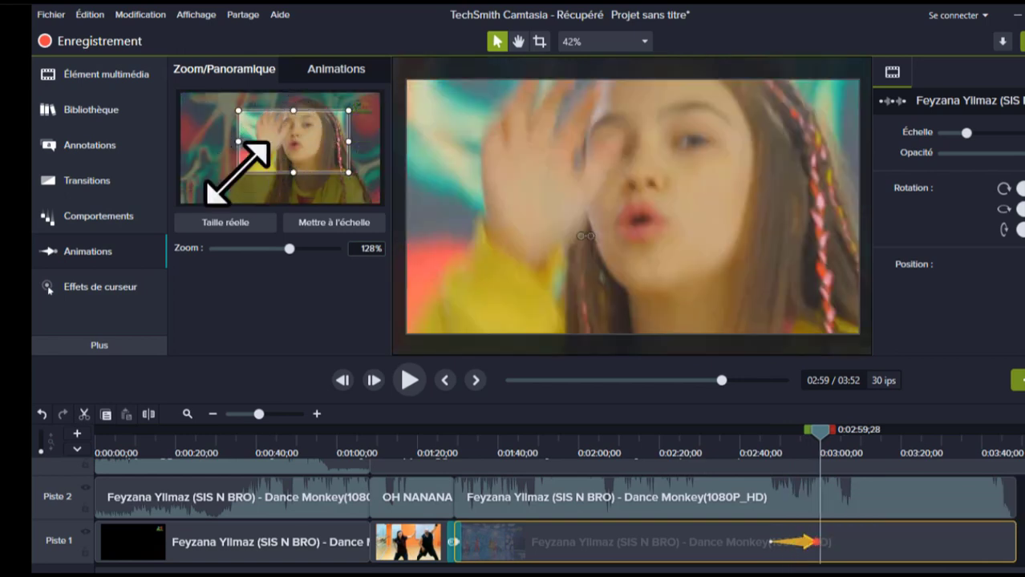
{"action": "left_click_drag", "start_coordinate": [238, 172], "coordinate": [182, 204]}
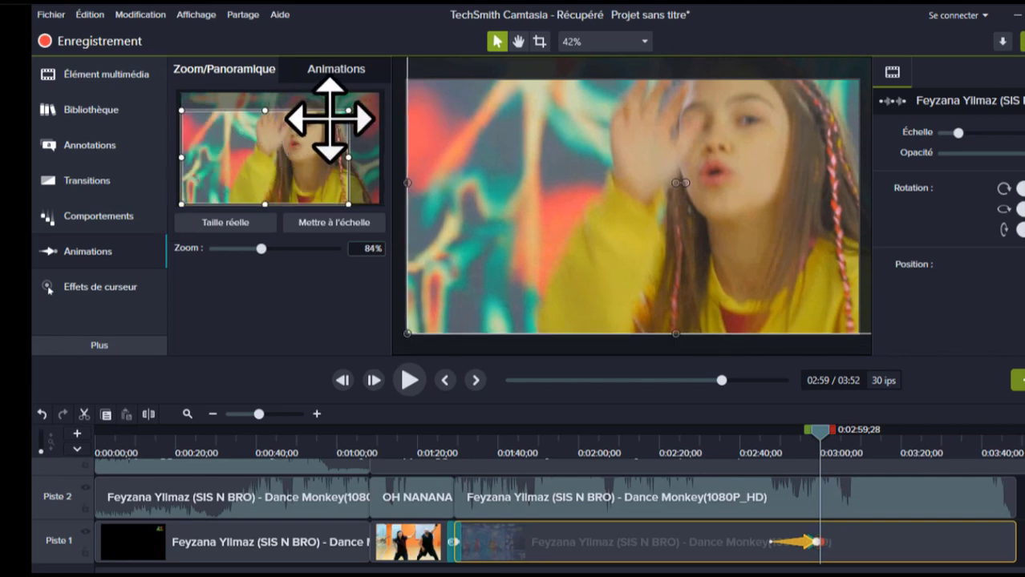
{"action": "left_click_drag", "start_coordinate": [349, 111], "coordinate": [380, 93]}
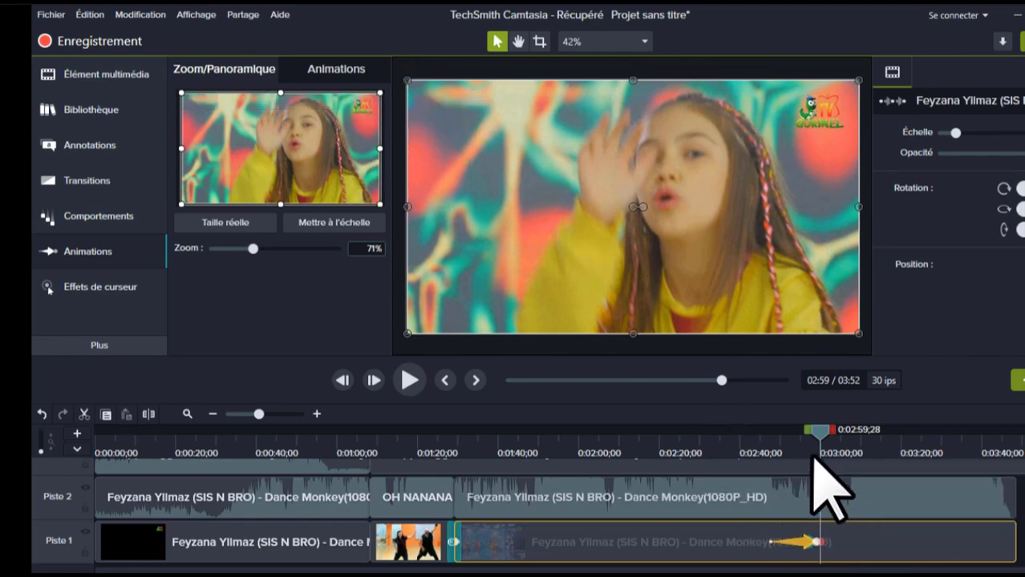
Play back the zoom animation on Piste 1 from 0:02:52;09.
{"action": "left_click_drag", "start_coordinate": [805, 437], "coordinate": [780, 437]}
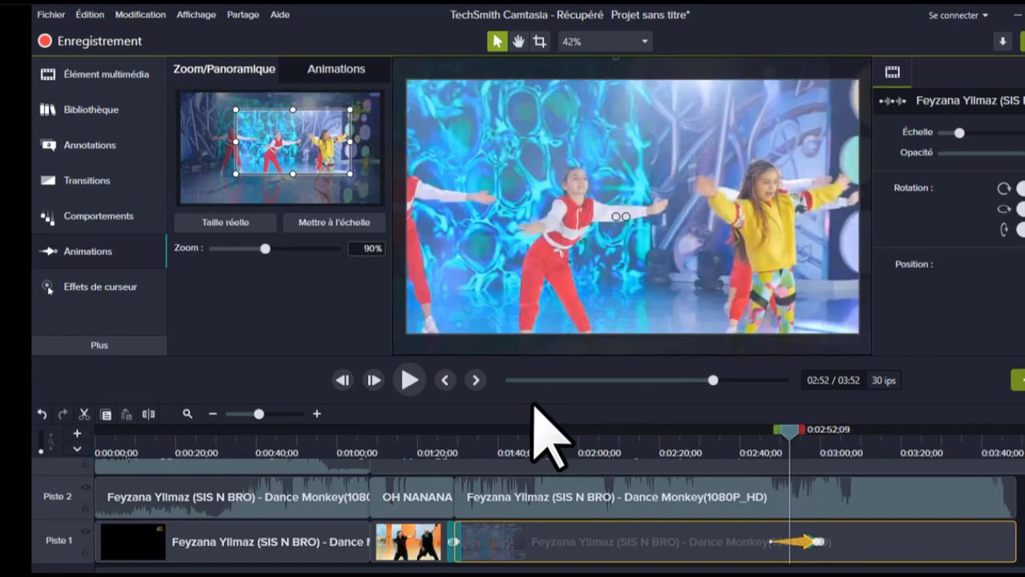
{"action": "left_click", "coordinate": [407, 378]}
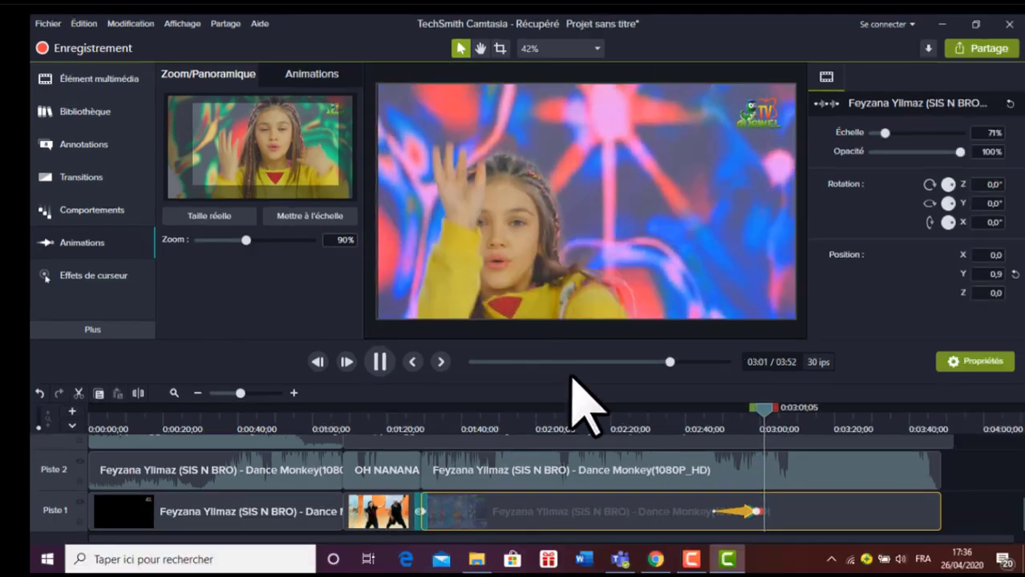
Apply the Suppression du bruit audio effect to the second Dance Monkey audio clip on Piste 2.
{"action": "left_click", "coordinate": [378, 362]}
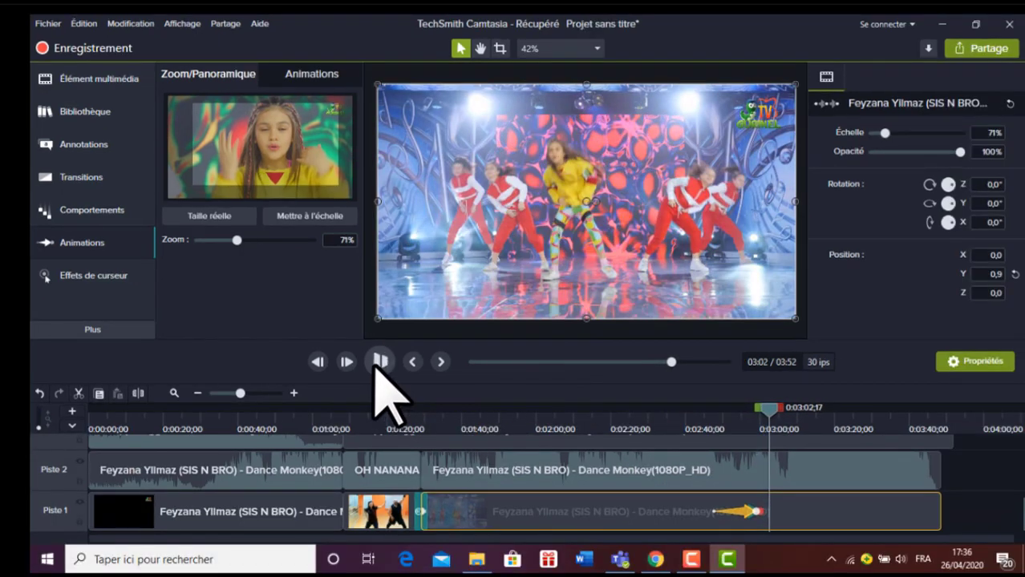
{"action": "left_click", "coordinate": [58, 278]}
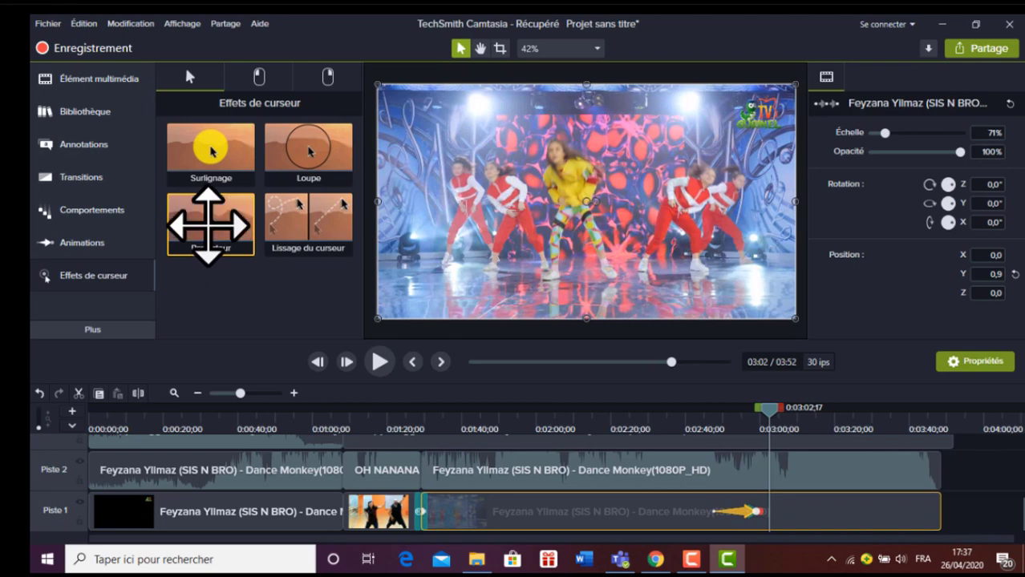
{"action": "left_click", "coordinate": [110, 334]}
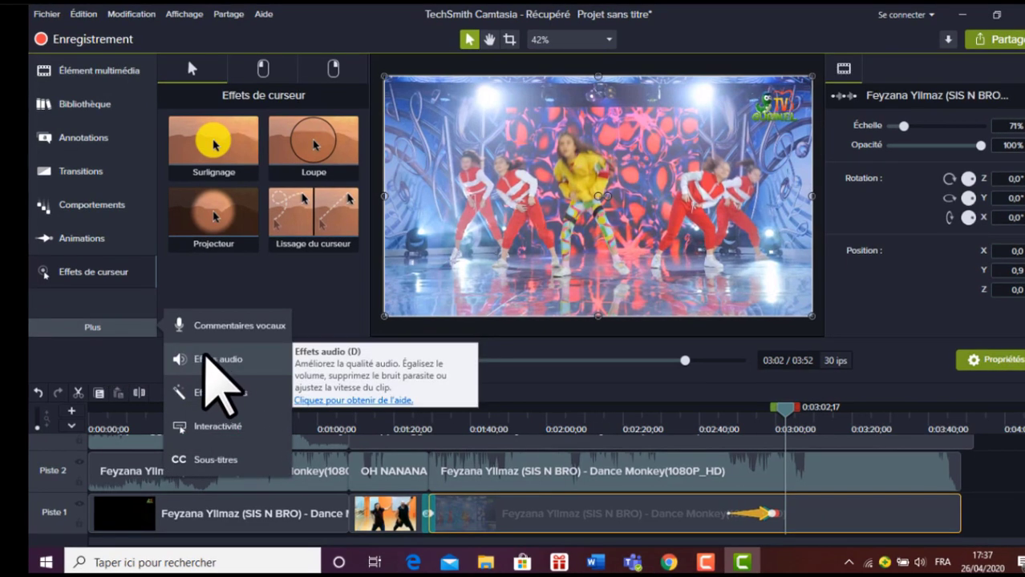
{"action": "left_click", "coordinate": [210, 361]}
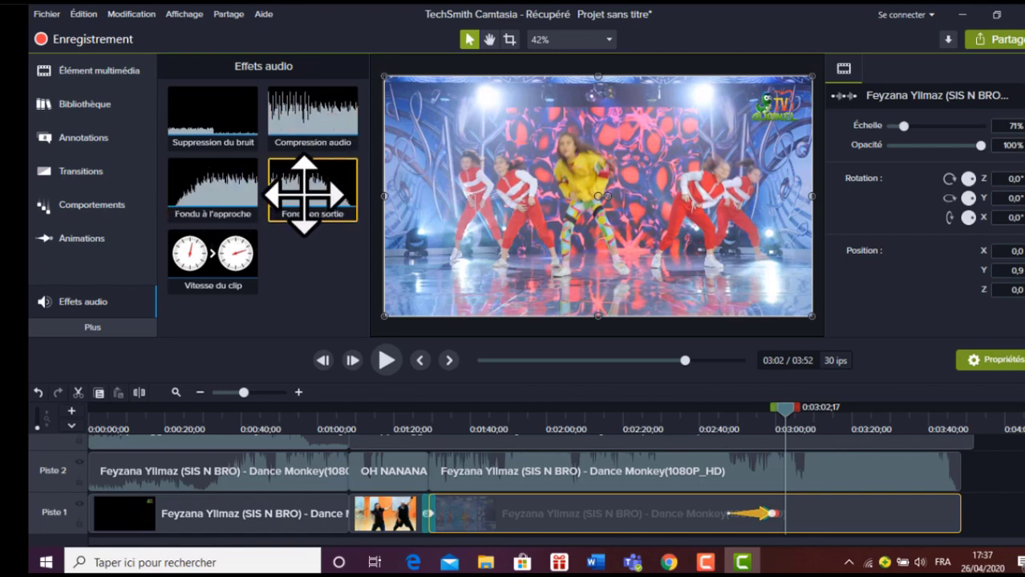
{"action": "left_click", "coordinate": [385, 365]}
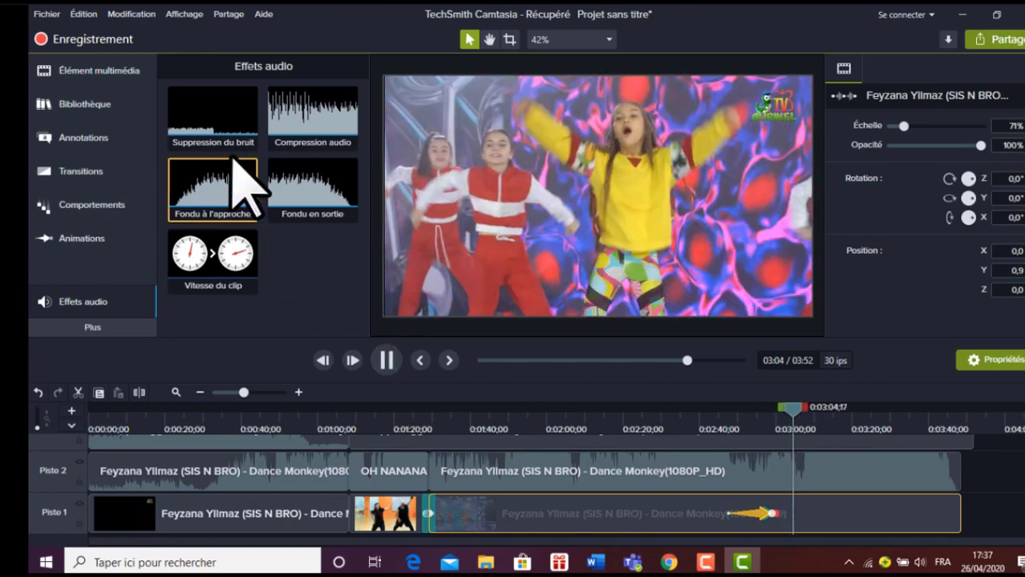
{"action": "left_click_drag", "start_coordinate": [201, 114], "coordinate": [730, 473]}
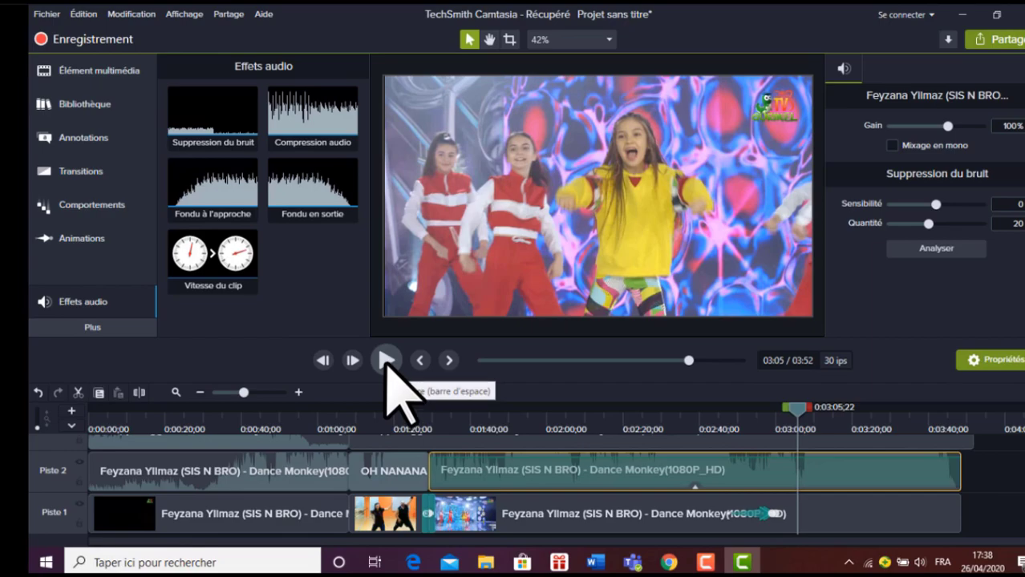
Apply the Compression audio effect to the second Dance Monkey audio clip on Piste 2.
{"action": "left_click", "coordinate": [385, 361]}
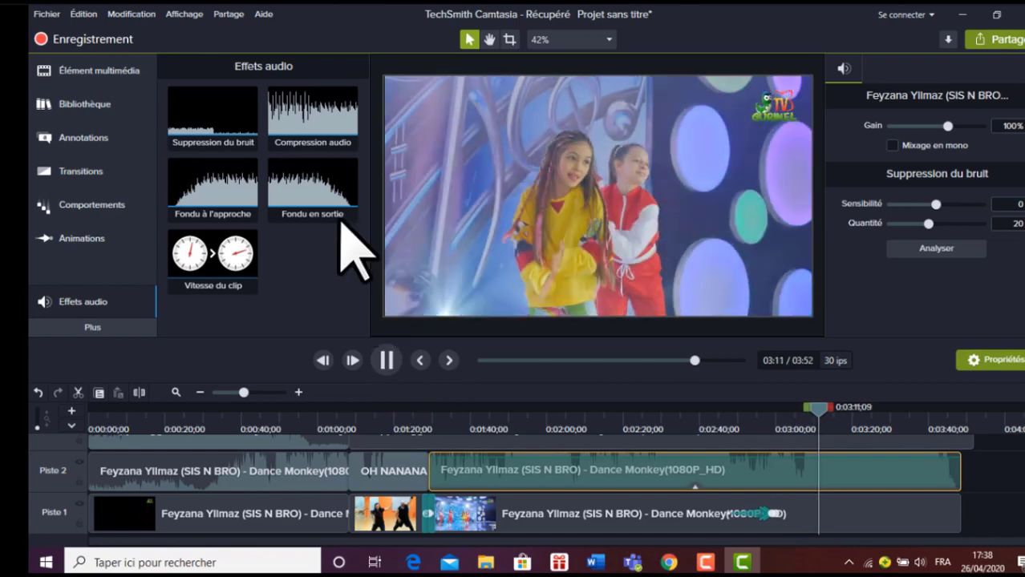
{"action": "left_click_drag", "start_coordinate": [342, 141], "coordinate": [641, 464]}
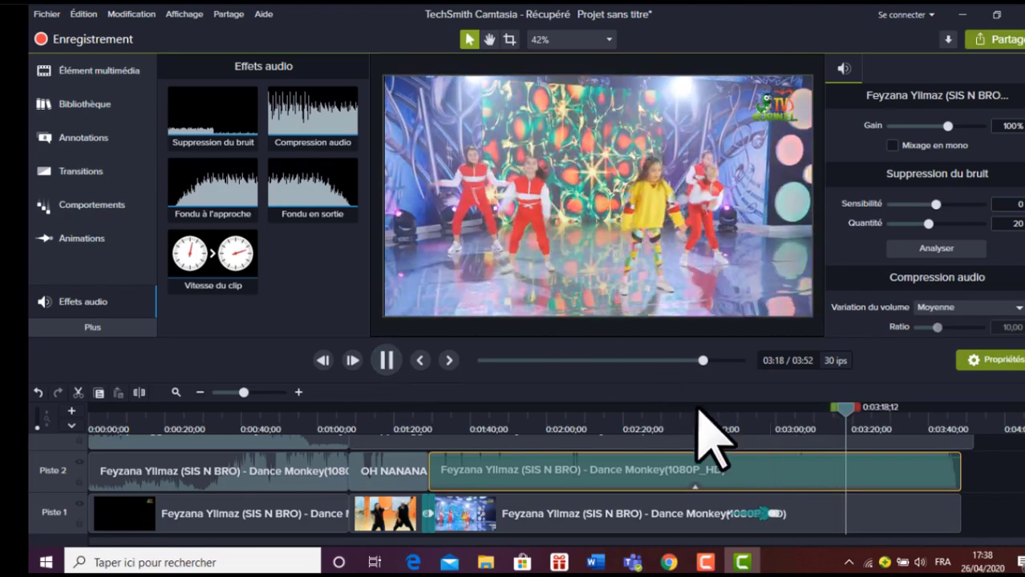
{"action": "left_click", "coordinate": [385, 361]}
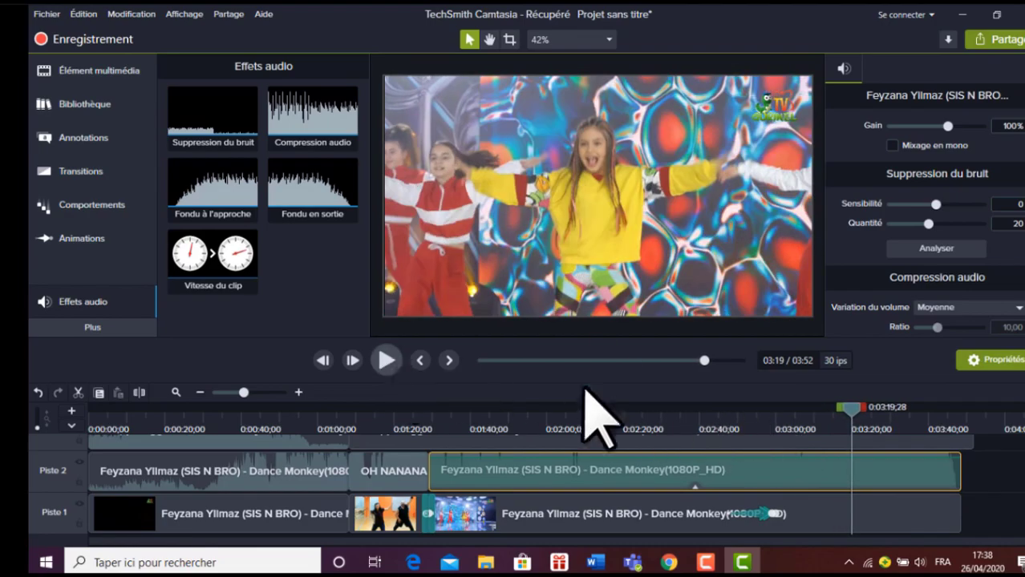
Add the alhambra-guitars image from the project media to the start of Piste 4.
{"action": "scroll", "coordinate": [599, 417], "scroll_direction": "up", "scroll_amount": 5}
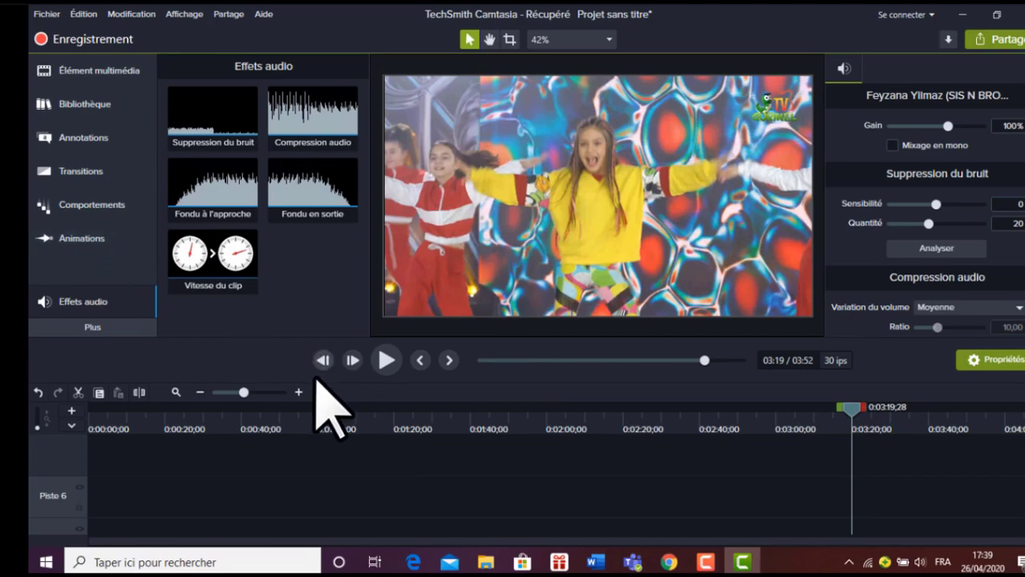
{"action": "left_click", "coordinate": [386, 361]}
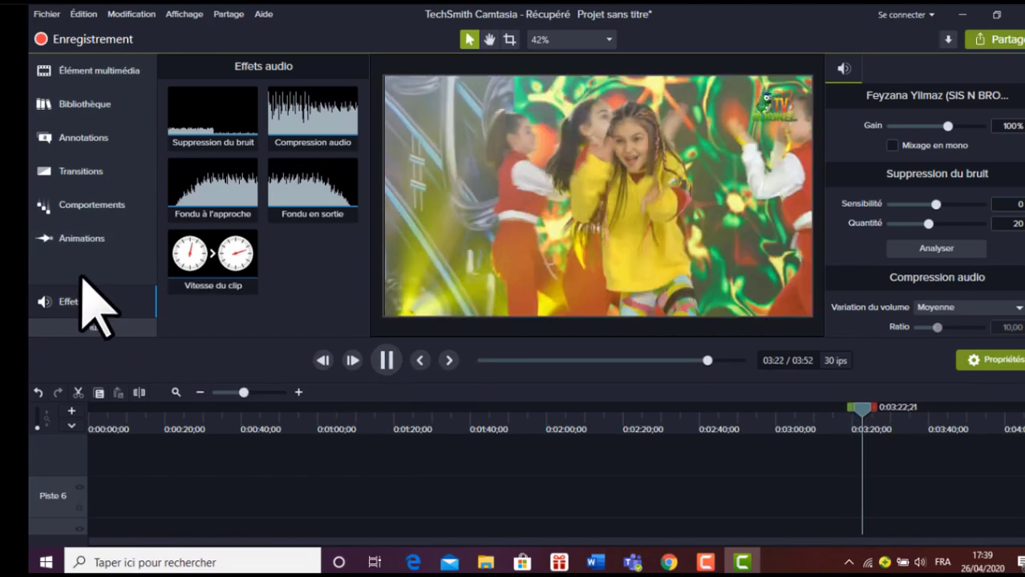
{"action": "left_click", "coordinate": [88, 74]}
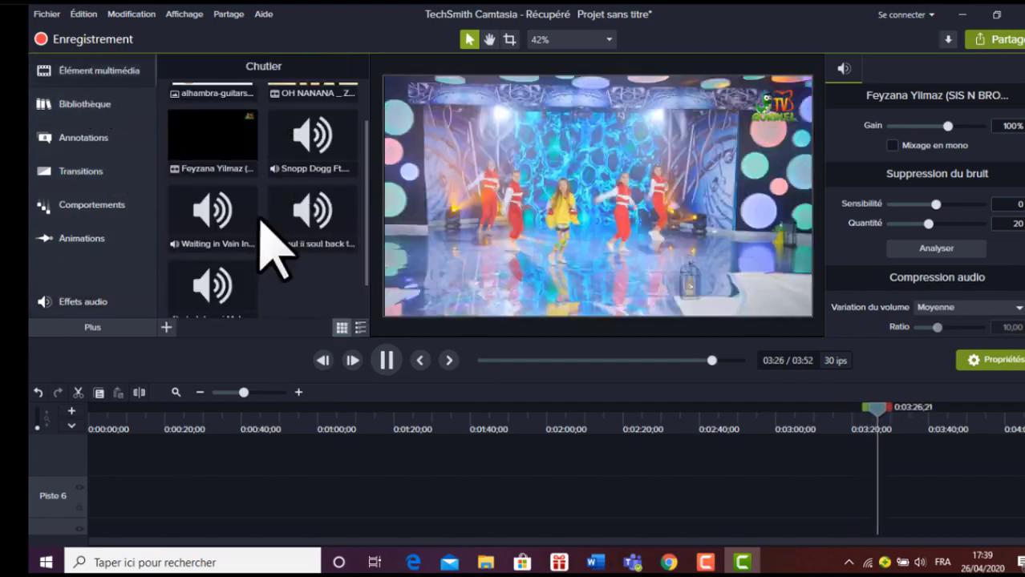
{"action": "left_click", "coordinate": [321, 217]}
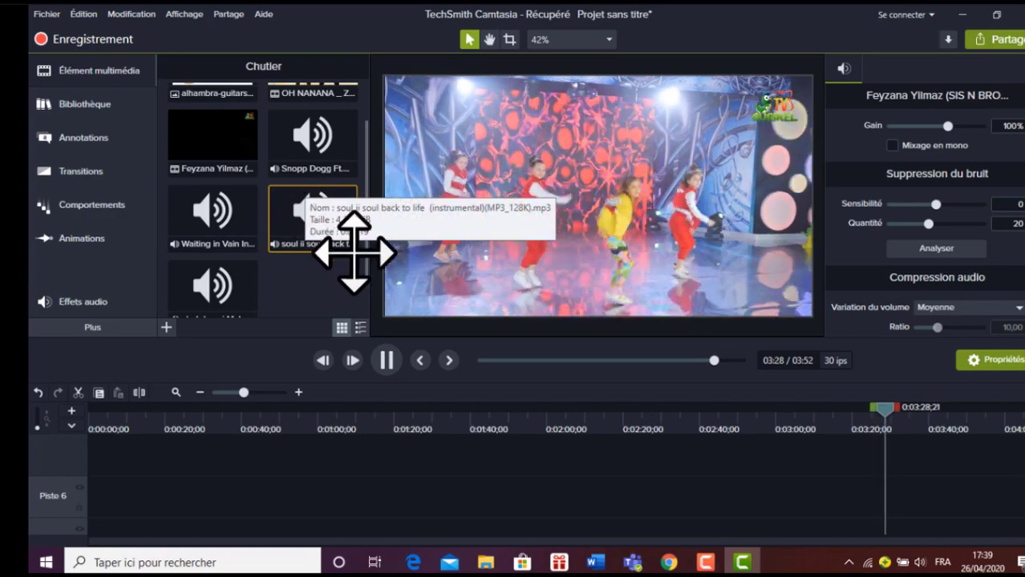
{"action": "scroll", "coordinate": [365, 232], "scroll_direction": "up", "scroll_amount": 2}
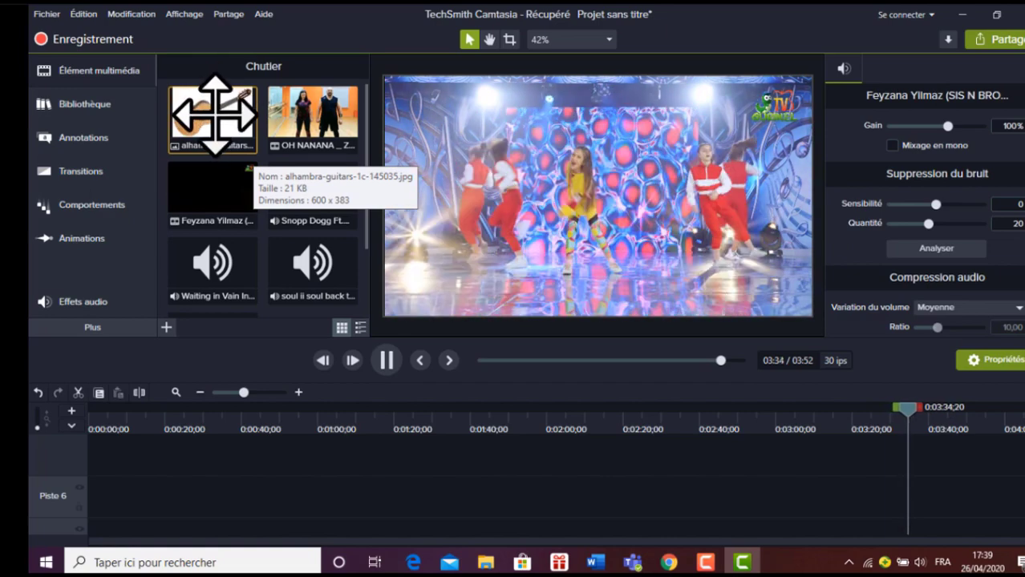
{"action": "left_click_drag", "start_coordinate": [213, 115], "coordinate": [113, 484]}
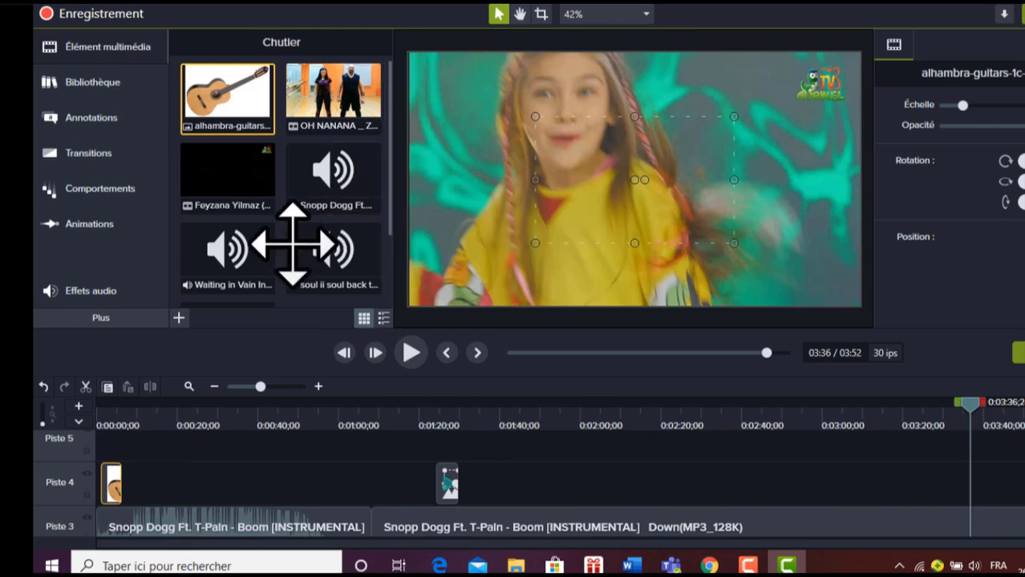
Add the Waiting in Vain instrumental audio to Piste 1 directly after the last Dance Monkey clip.
{"action": "left_click_drag", "start_coordinate": [238, 263], "coordinate": [696, 552]}
{"action": "left_click_drag", "start_coordinate": [600, 493], "coordinate": [599, 493]}
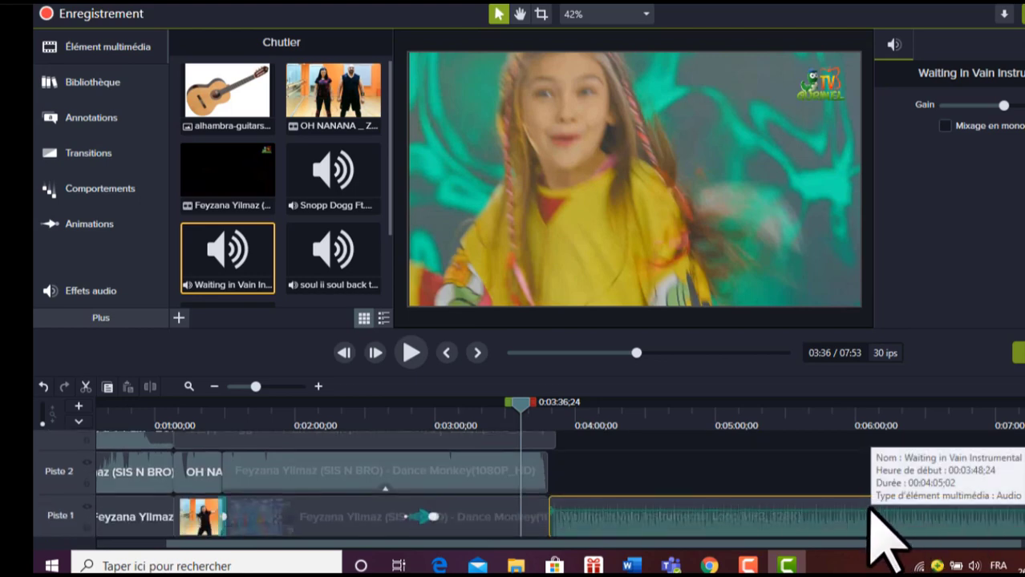
{"action": "left_click_drag", "start_coordinate": [870, 511], "coordinate": [866, 499]}
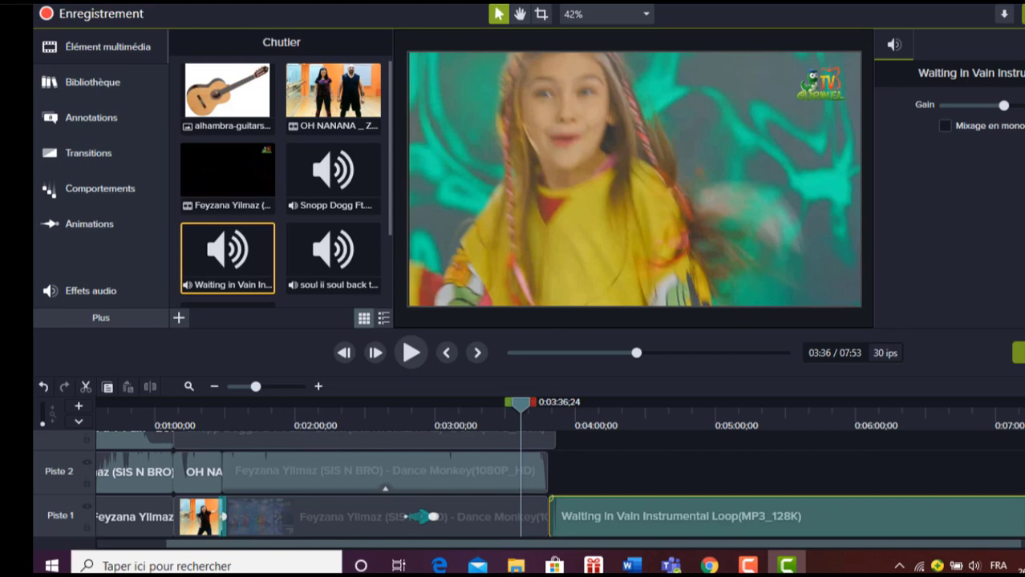
Move the guitar image to Piste 2 above the Waiting in Vain audio and extend its duration past 0:07:00.
{"action": "scroll", "coordinate": [433, 517], "scroll_direction": "up", "scroll_amount": 5}
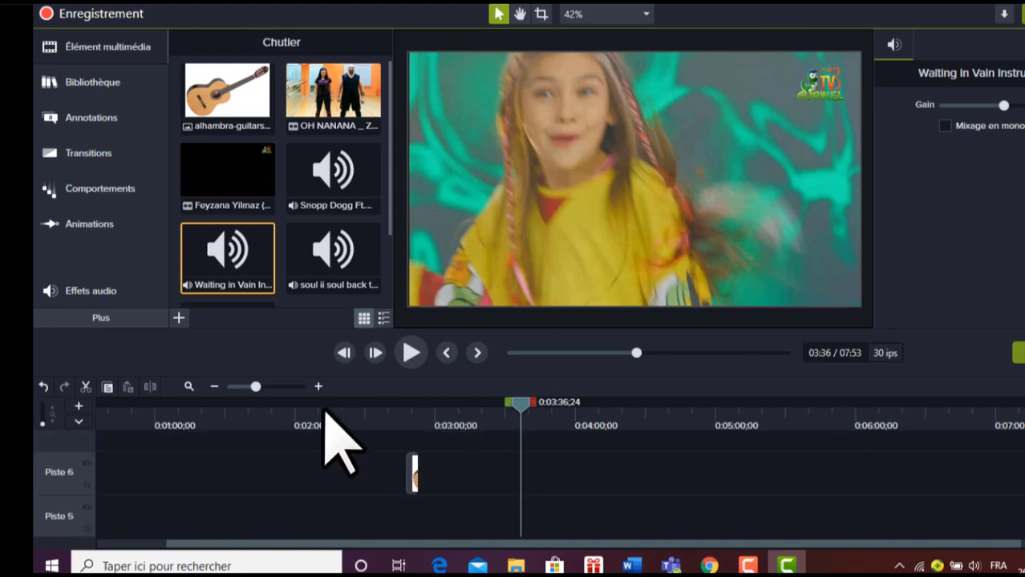
{"action": "left_click_drag", "start_coordinate": [416, 485], "coordinate": [559, 484]}
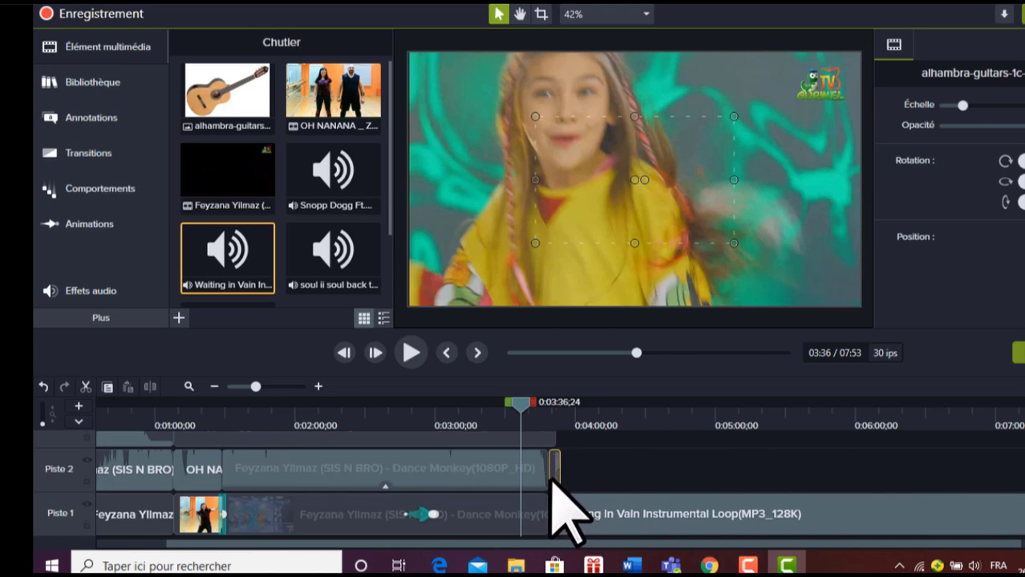
{"action": "left_click_drag", "start_coordinate": [559, 484], "coordinate": [1015, 451]}
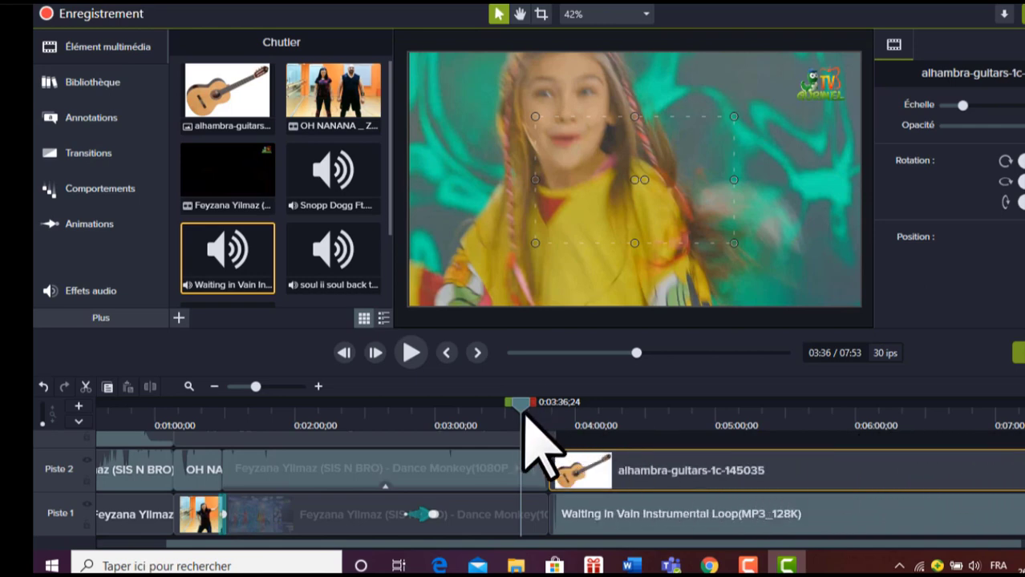
Enlarge the guitar image on the canvas to 227.3% scale, centred at position 0, so that it fills the frame.
{"action": "left_click_drag", "start_coordinate": [517, 400], "coordinate": [566, 405]}
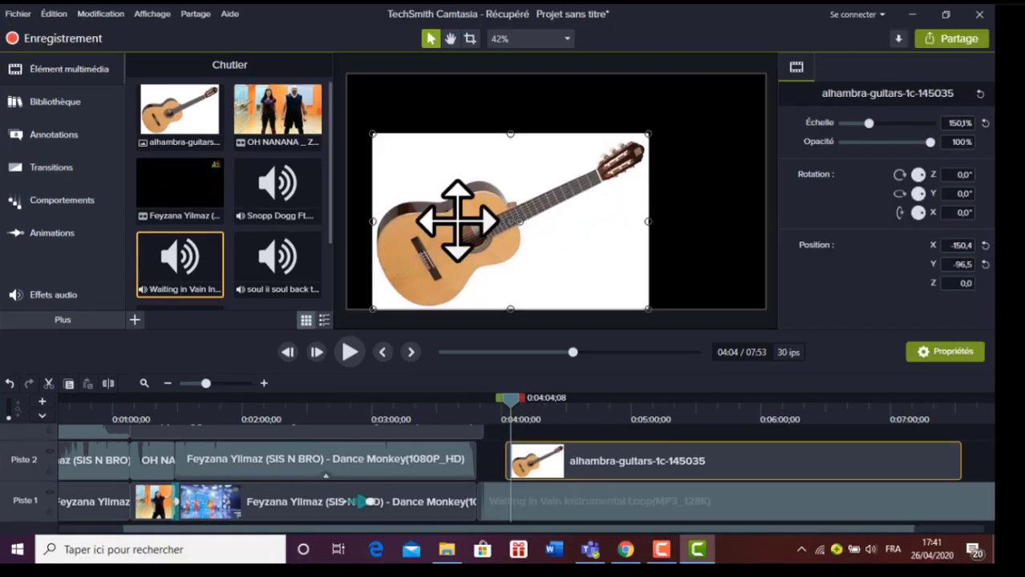
{"action": "left_click_drag", "start_coordinate": [646, 131], "coordinate": [766, 97]}
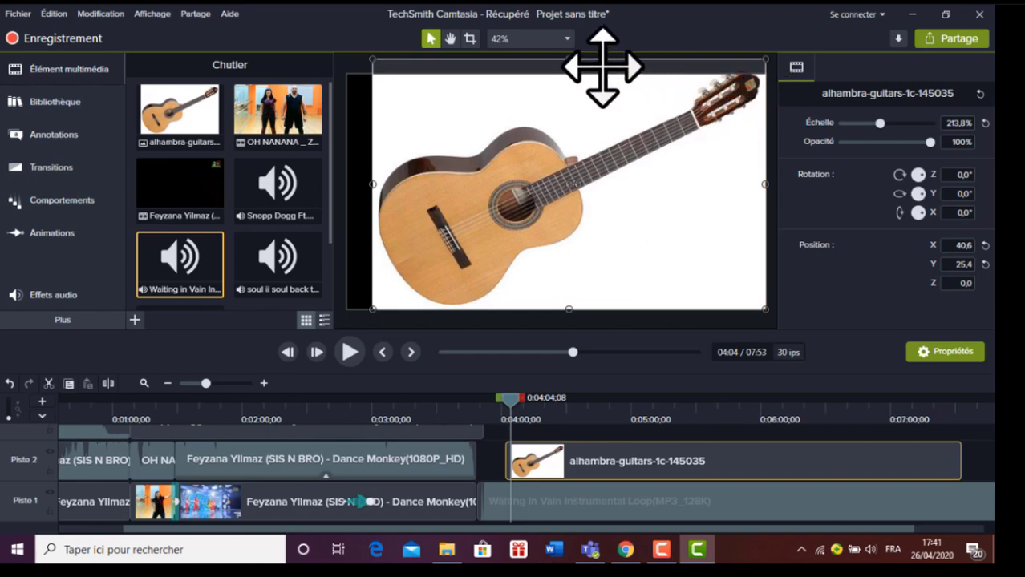
{"action": "left_click_drag", "start_coordinate": [570, 60], "coordinate": [567, 71]}
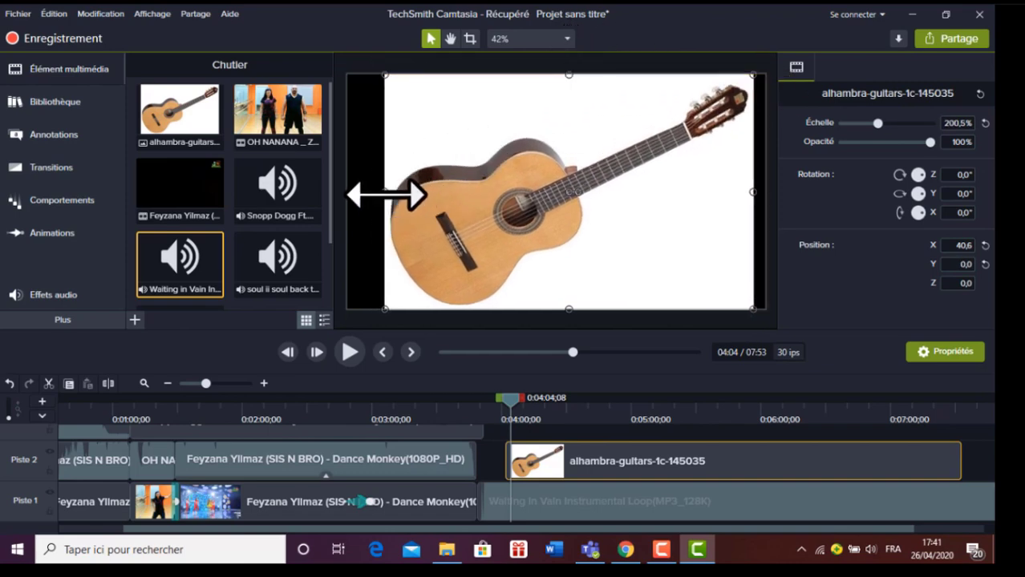
{"action": "left_click_drag", "start_coordinate": [385, 192], "coordinate": [337, 192]}
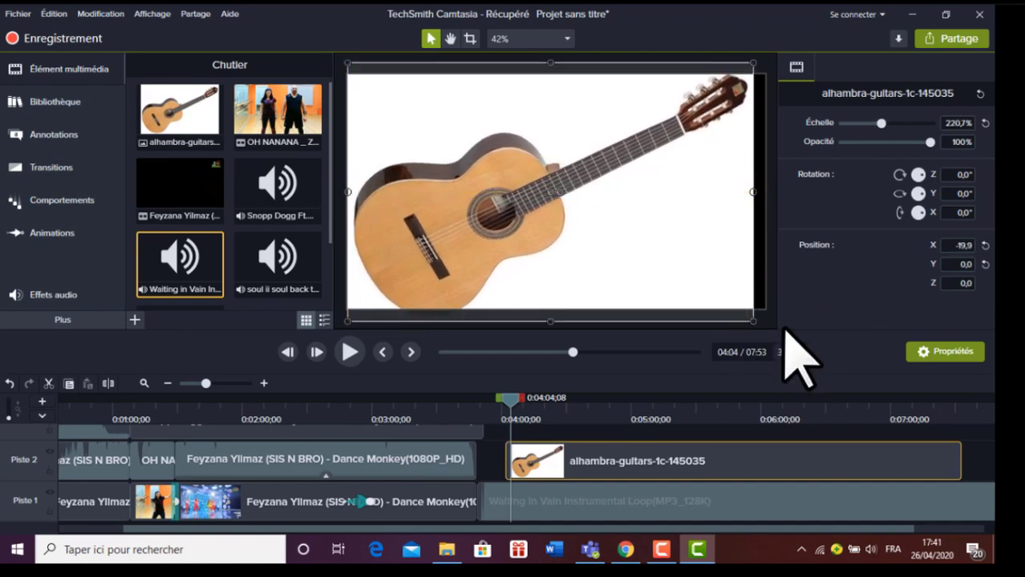
{"action": "left_click", "coordinate": [351, 353]}
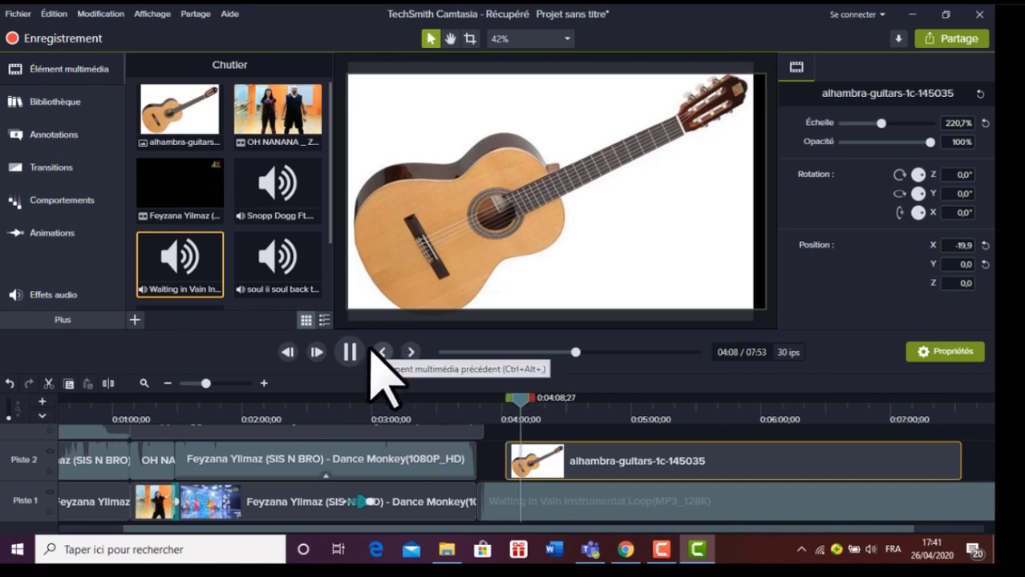
{"action": "left_click", "coordinate": [542, 455]}
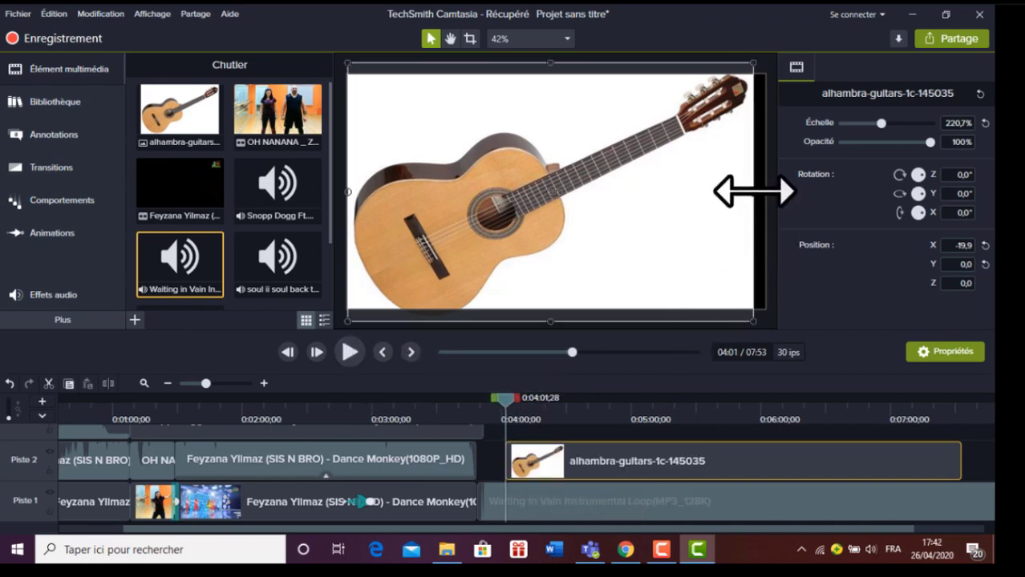
{"action": "left_click_drag", "start_coordinate": [758, 190], "coordinate": [765, 189]}
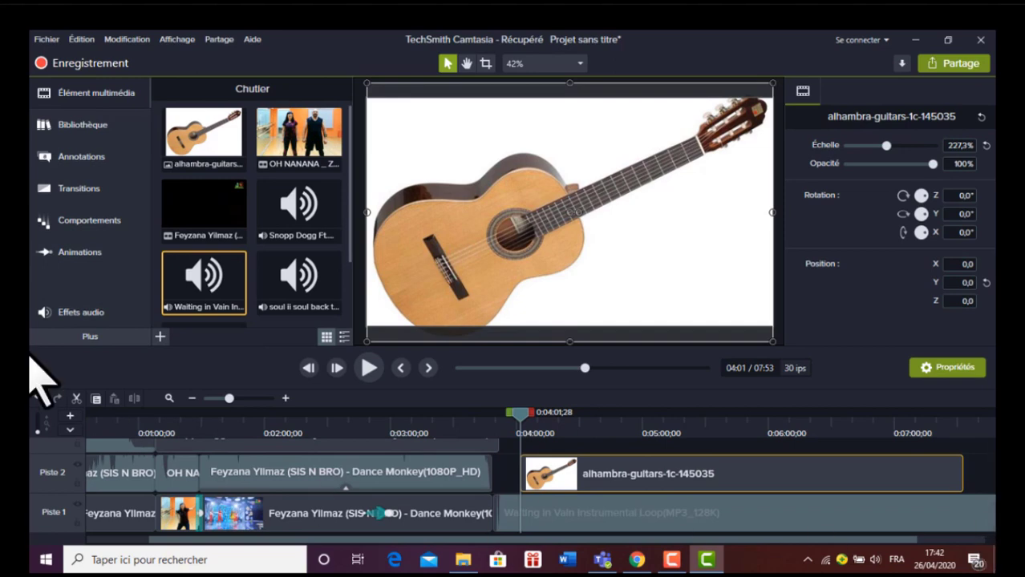
Show all callout styles, add the white text rectangle callout to Piste 3 at 0:04:01;28 and lengthen it.
{"action": "left_click", "coordinate": [77, 157]}
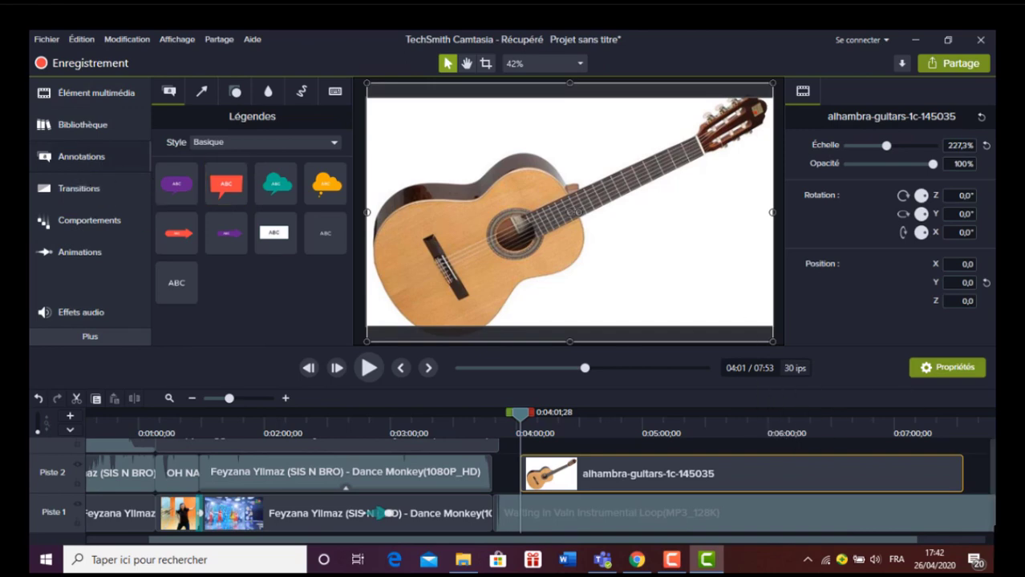
{"action": "scroll", "coordinate": [196, 456], "scroll_direction": "up", "scroll_amount": 2}
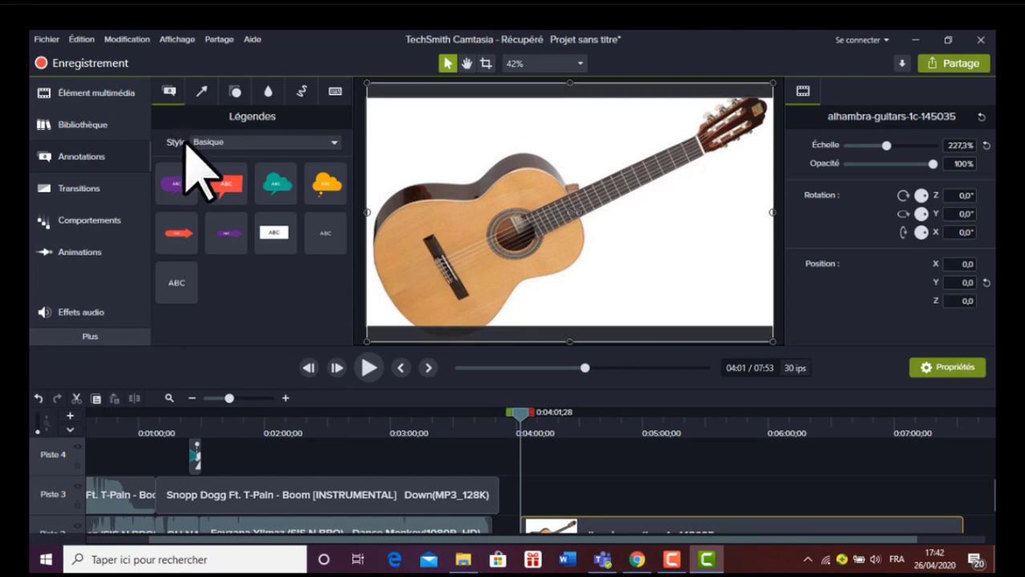
{"action": "left_click", "coordinate": [334, 145]}
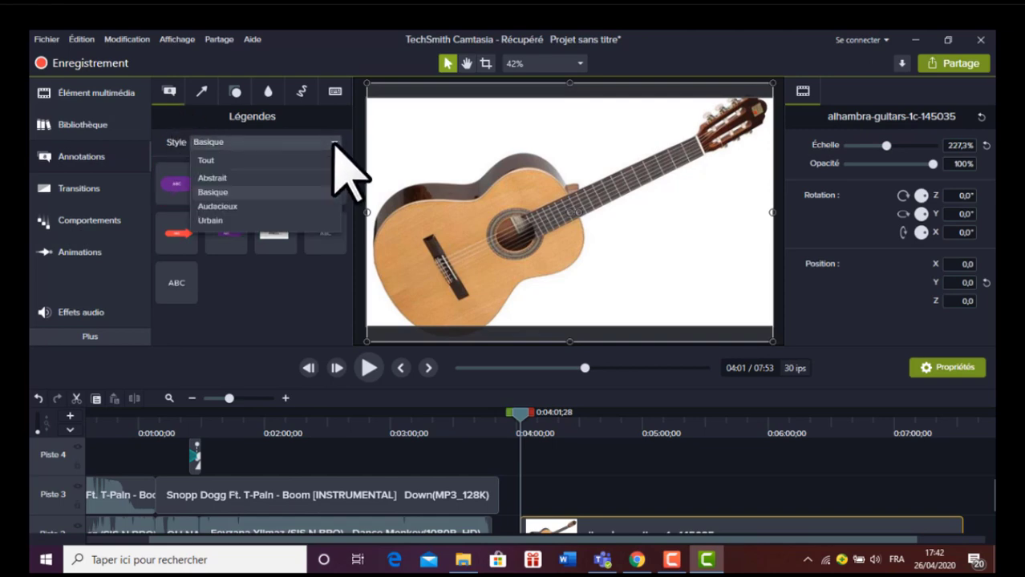
{"action": "left_click", "coordinate": [251, 159]}
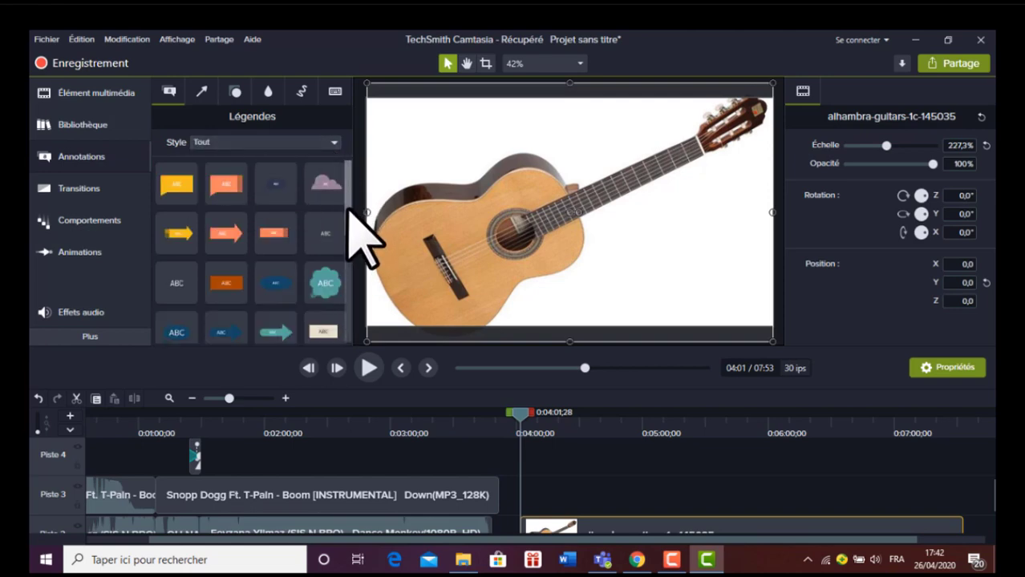
{"action": "left_click_drag", "start_coordinate": [349, 211], "coordinate": [350, 319]}
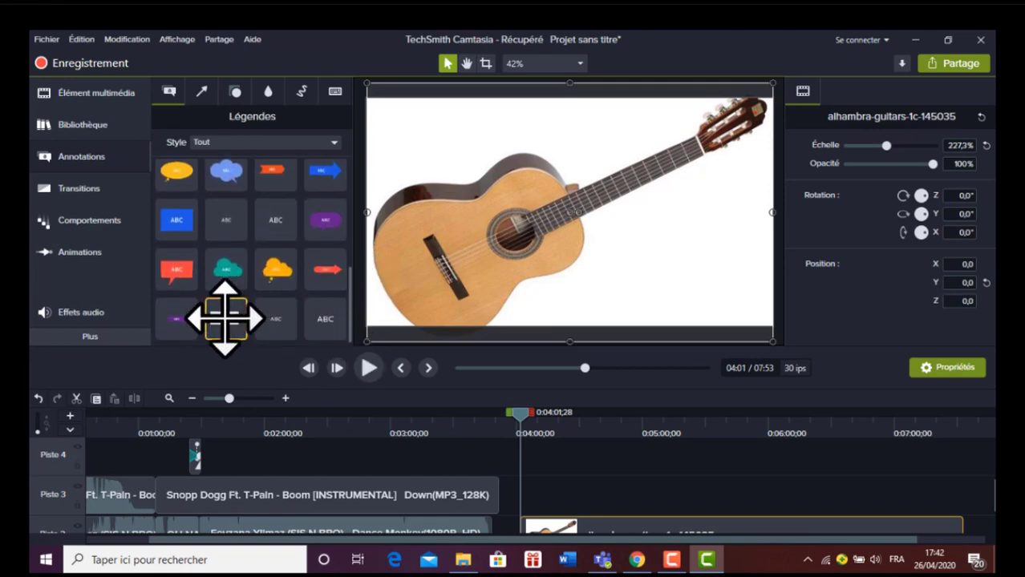
{"action": "mouse_move", "coordinate": [227, 315]}
{"action": "left_mouse_down"}
{"action": "mouse_move", "coordinate": [488, 389]}
{"action": "mouse_move", "coordinate": [560, 472]}
{"action": "mouse_move", "coordinate": [549, 490]}
{"action": "mouse_move", "coordinate": [528, 483]}
{"action": "left_mouse_up"}
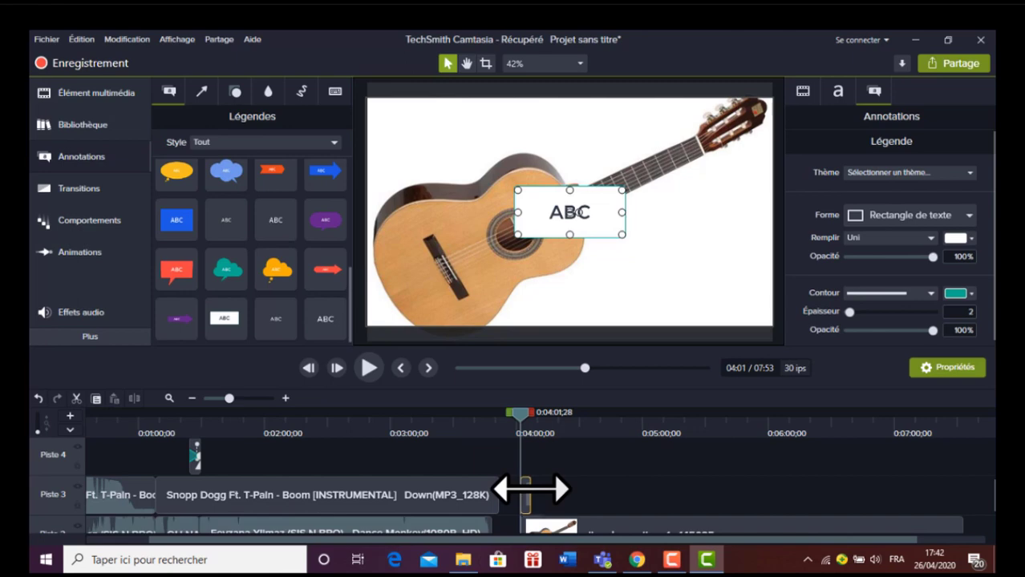
{"action": "left_click_drag", "start_coordinate": [531, 489], "coordinate": [555, 489]}
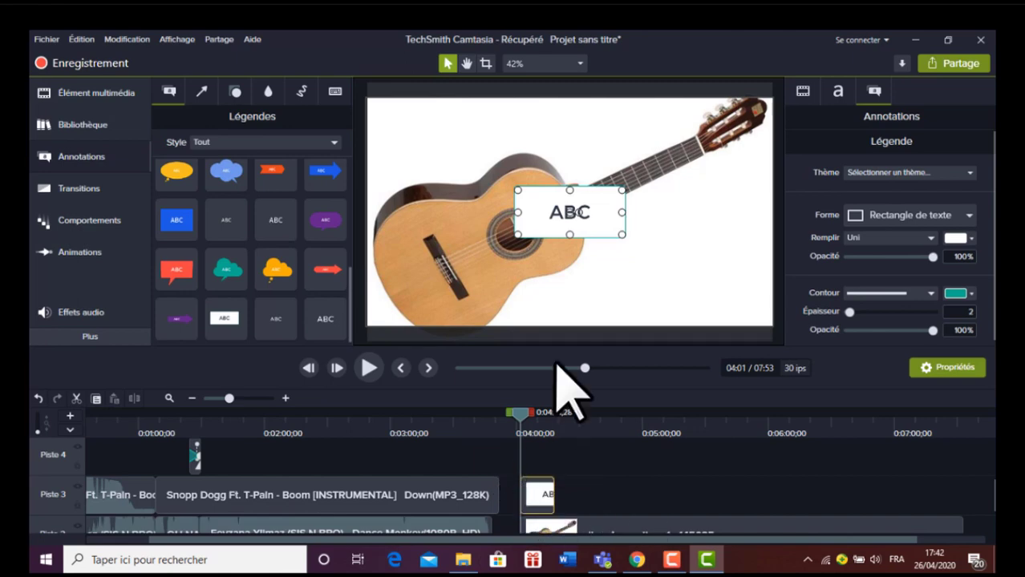
Replace the ABC text in the white rectangle callout with "guitare".
{"action": "double_click", "coordinate": [608, 204]}
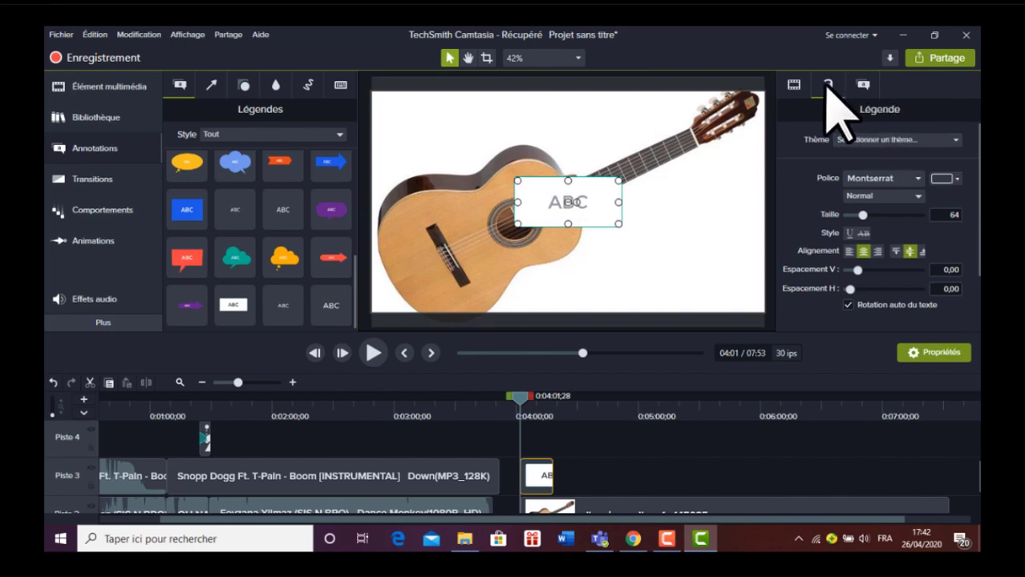
{"action": "left_click", "coordinate": [954, 179]}
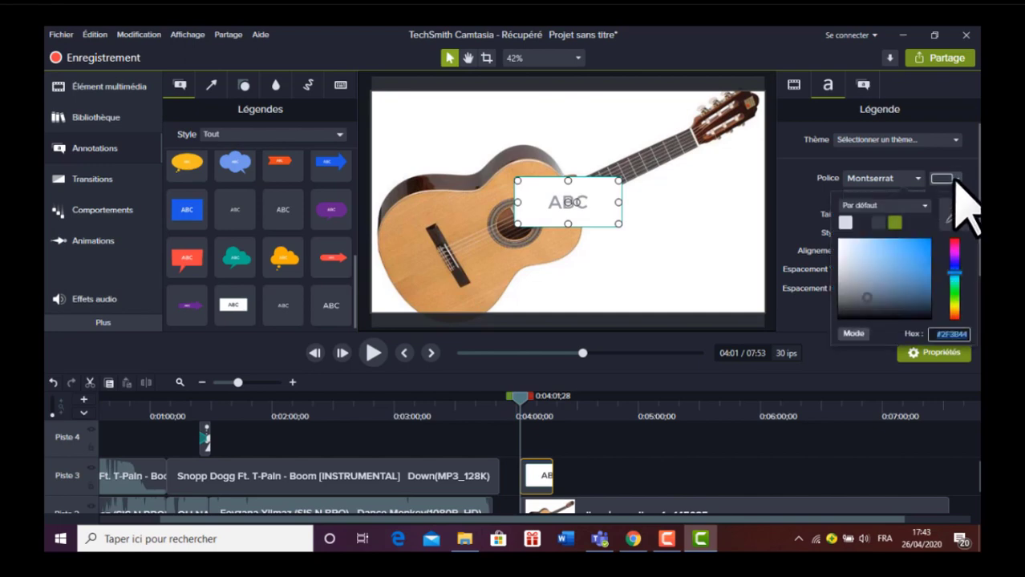
{"action": "left_click", "coordinate": [956, 242]}
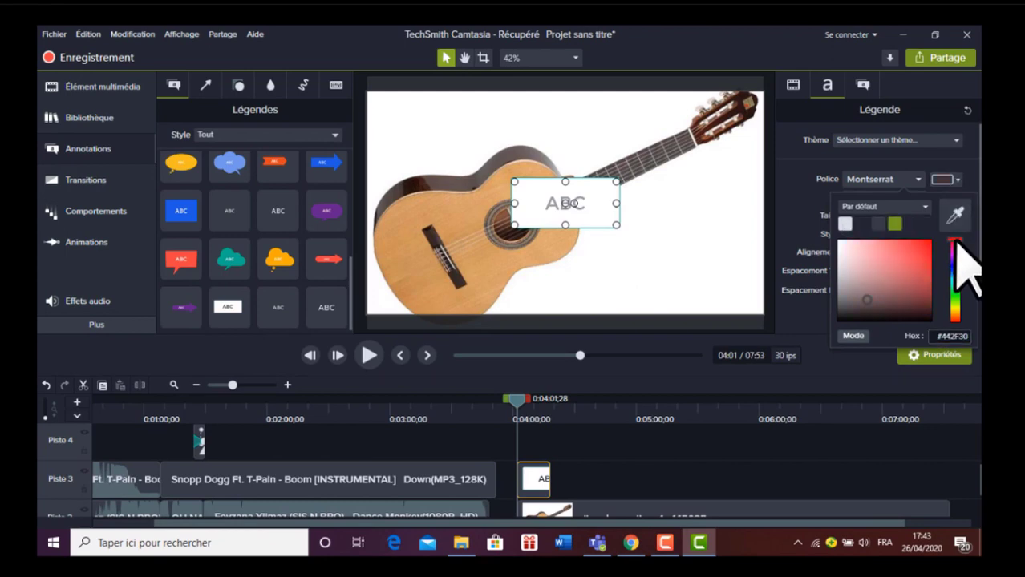
{"action": "left_click", "coordinate": [578, 202]}
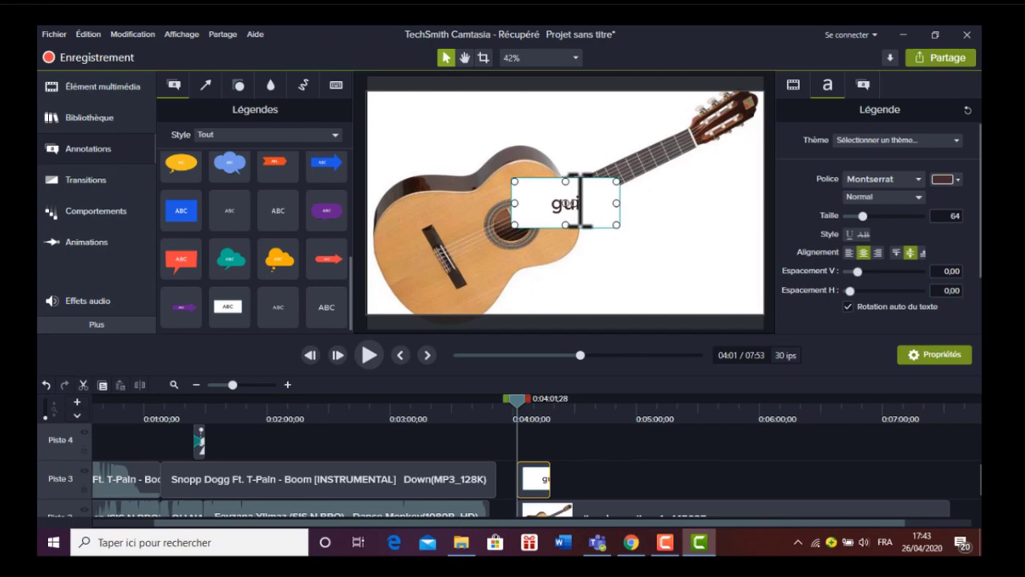
{"action": "type", "text": "ta"}
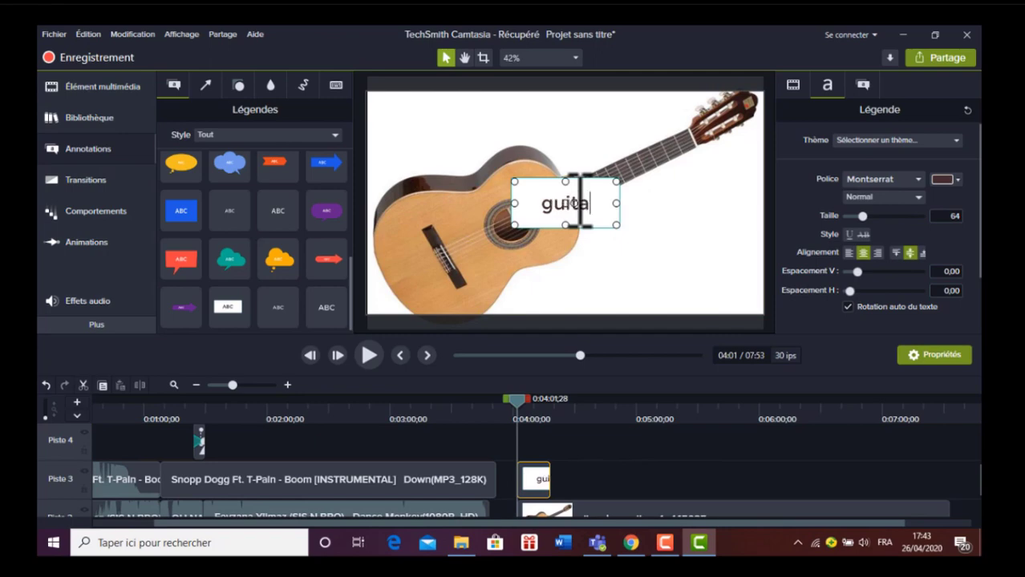
{"action": "type", "text": "re"}
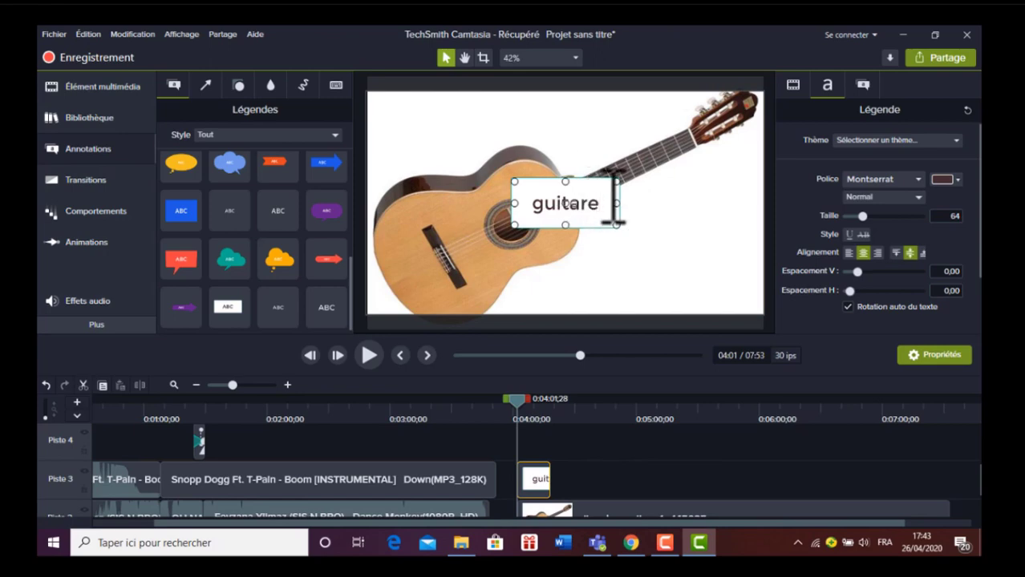
Colour the "guitare" callout text red and fill its rectangle with the dark colour #342D2D.
{"action": "left_click", "coordinate": [950, 180]}
{"action": "left_click", "coordinate": [928, 241]}
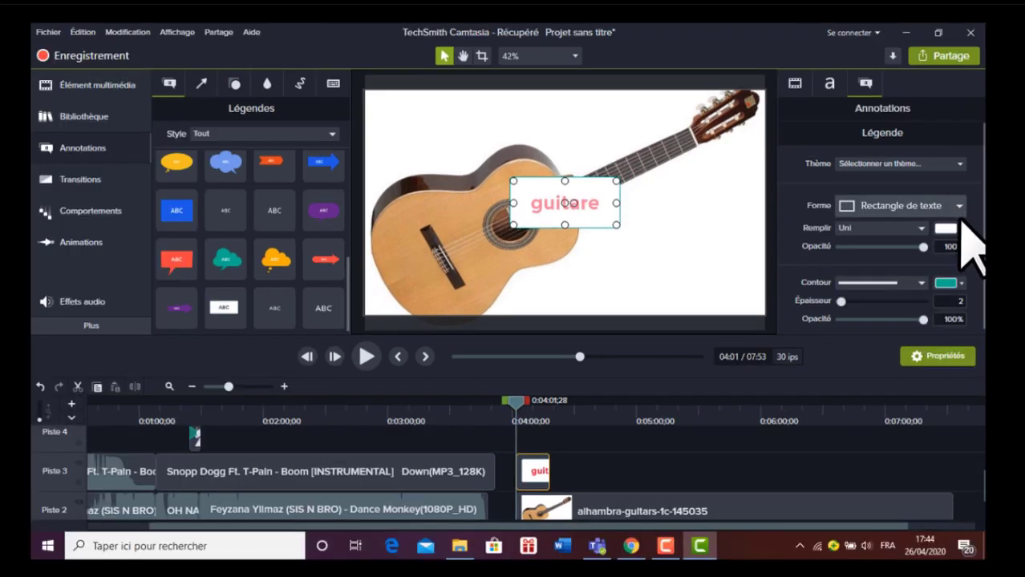
{"action": "left_click", "coordinate": [948, 228]}
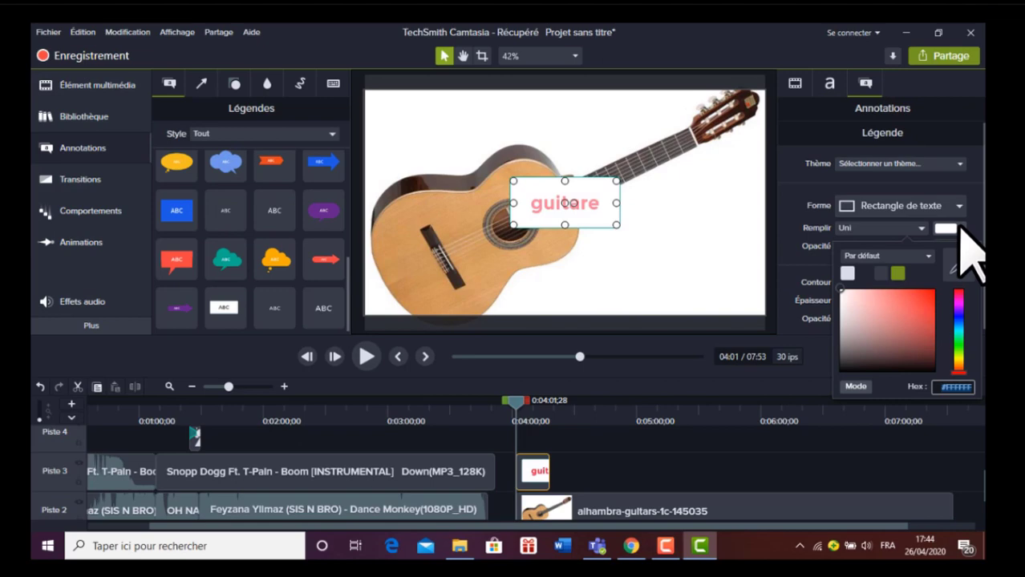
{"action": "left_click", "coordinate": [851, 359]}
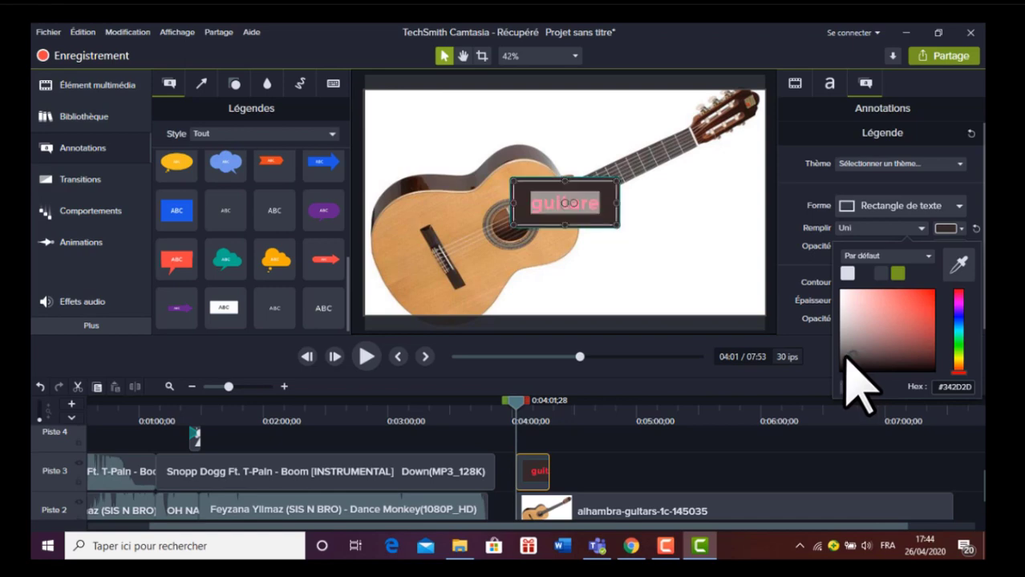
{"action": "left_click", "coordinate": [700, 348]}
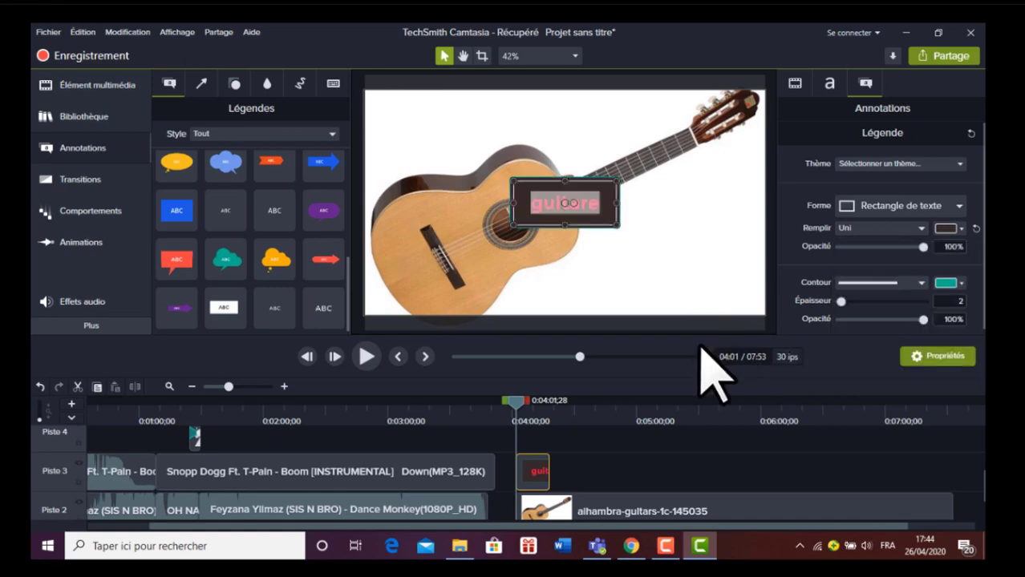
{"action": "left_click", "coordinate": [691, 256]}
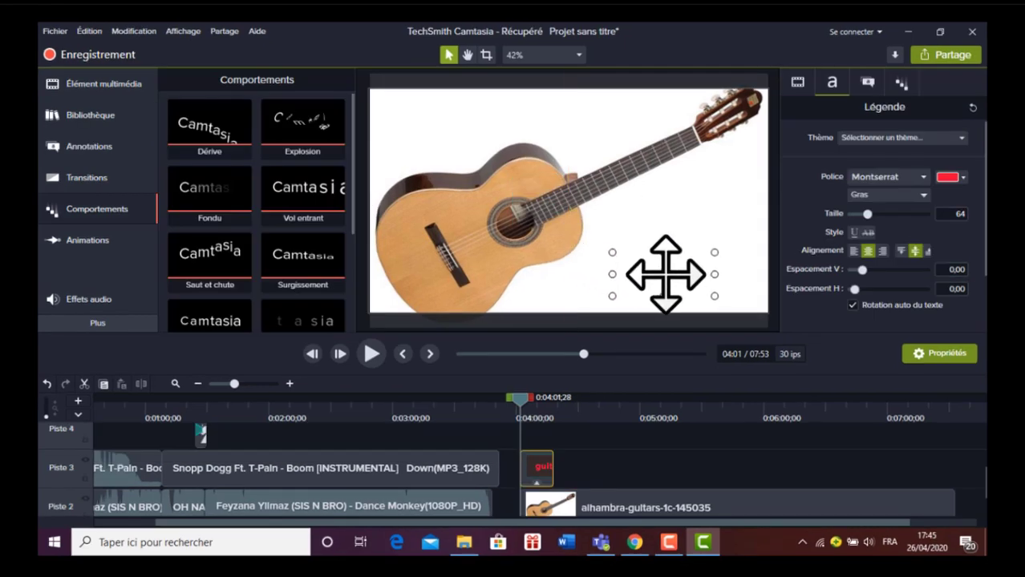
Move the "guitare" callout to the lower-right corner of the guitar image and apply the Saut et chute behaviour to it.
{"action": "left_click_drag", "start_coordinate": [665, 274], "coordinate": [708, 281]}
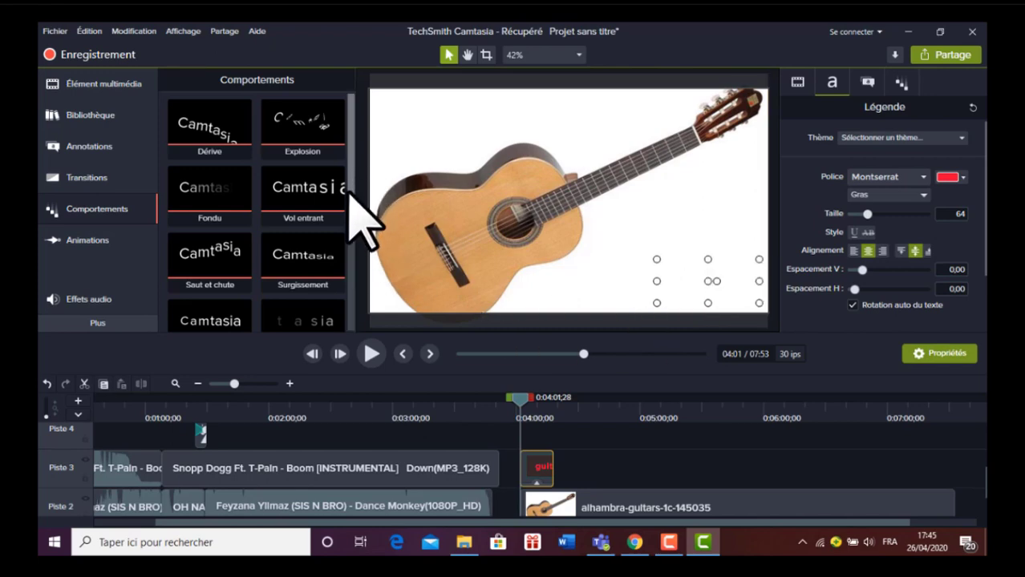
{"action": "scroll", "coordinate": [357, 228], "scroll_direction": "down", "scroll_amount": 2}
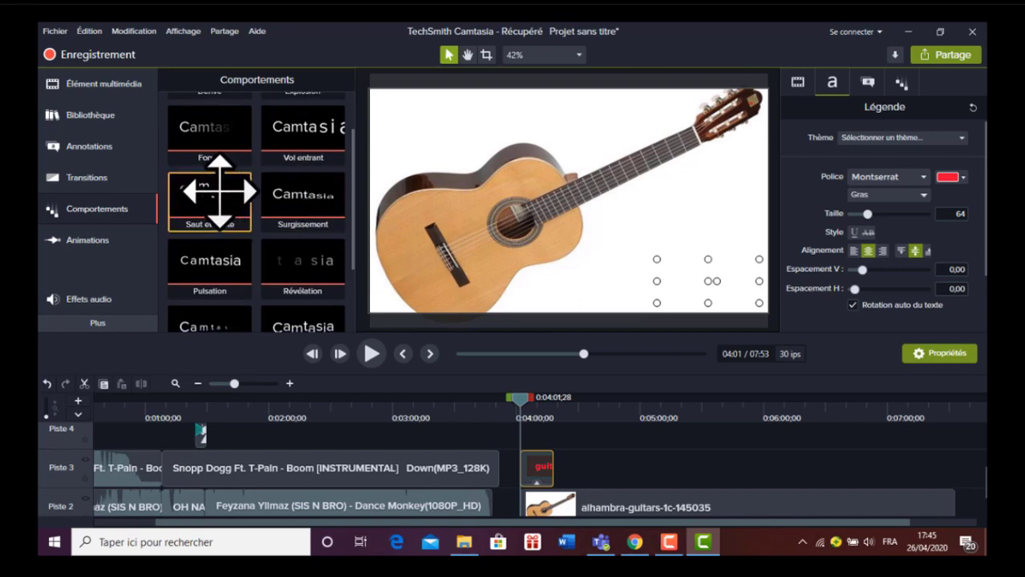
{"action": "left_click_drag", "start_coordinate": [217, 192], "coordinate": [540, 467]}
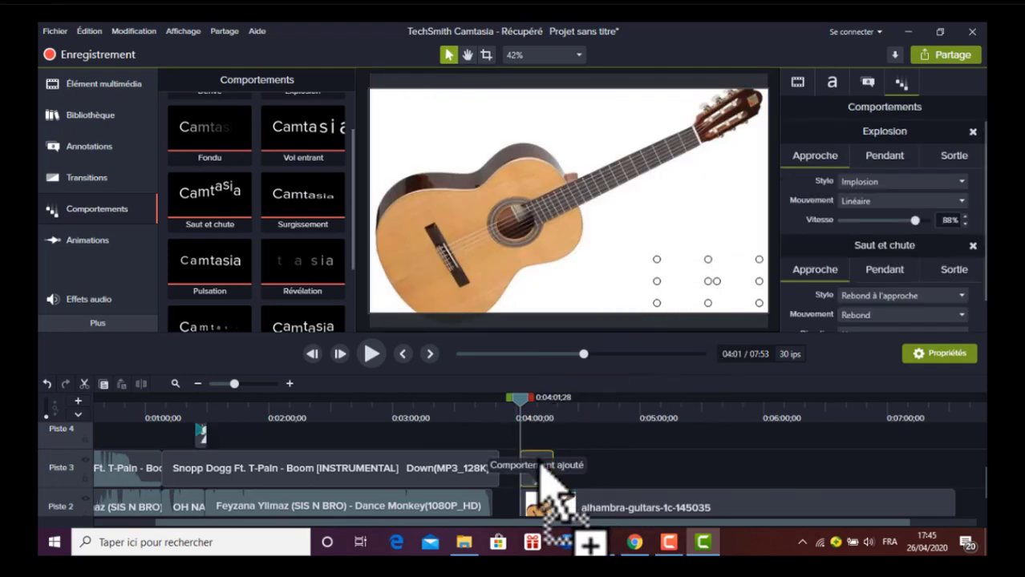
{"action": "left_click", "coordinate": [371, 355]}
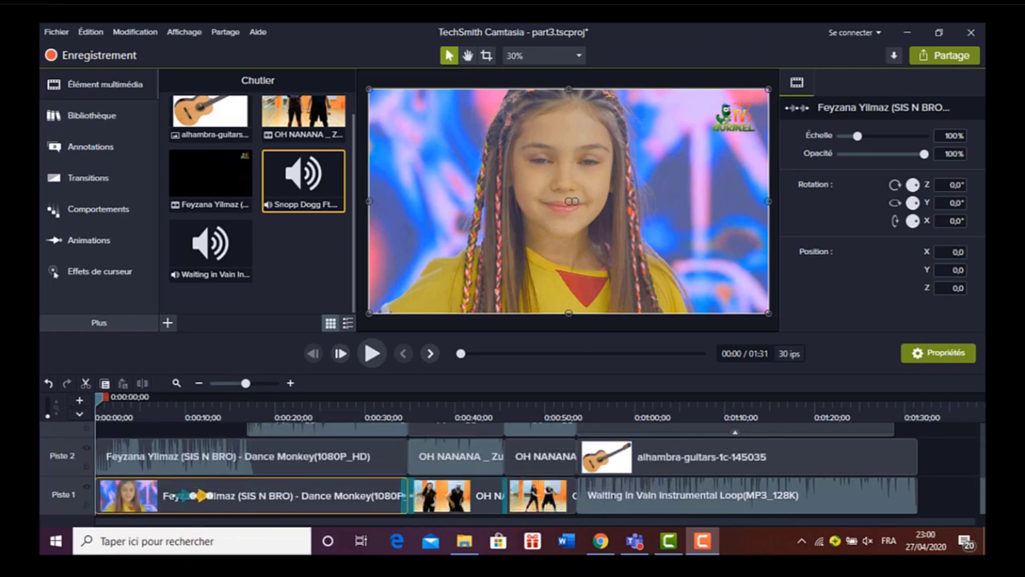
Review the tracks of the part3 project, including the guitar image, the Waiting in Vain audio and the Légende callout.
{"action": "scroll", "coordinate": [351, 461], "scroll_direction": "up", "scroll_amount": 1}
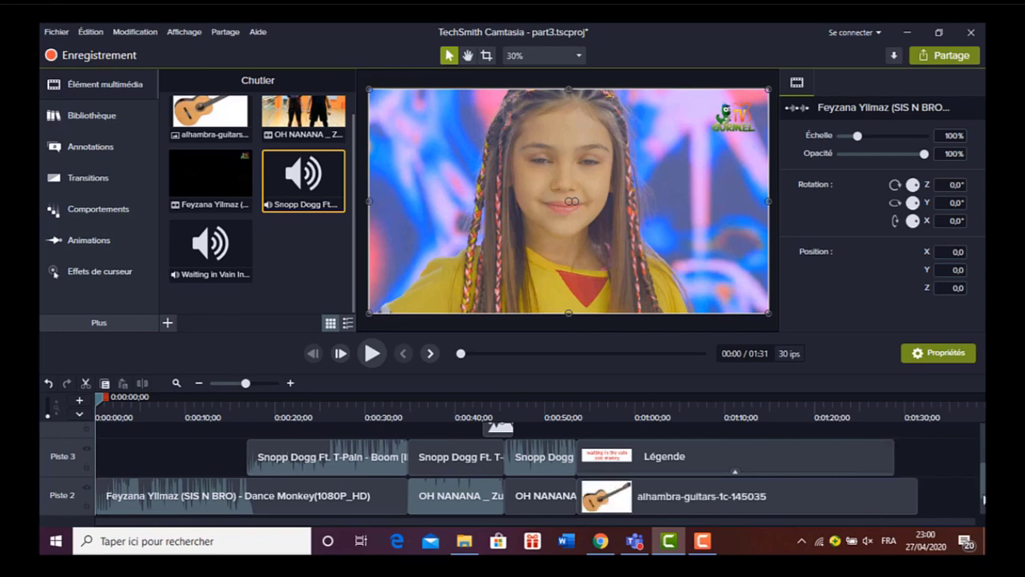
{"action": "scroll", "coordinate": [983, 499], "scroll_direction": "down", "scroll_amount": 1}
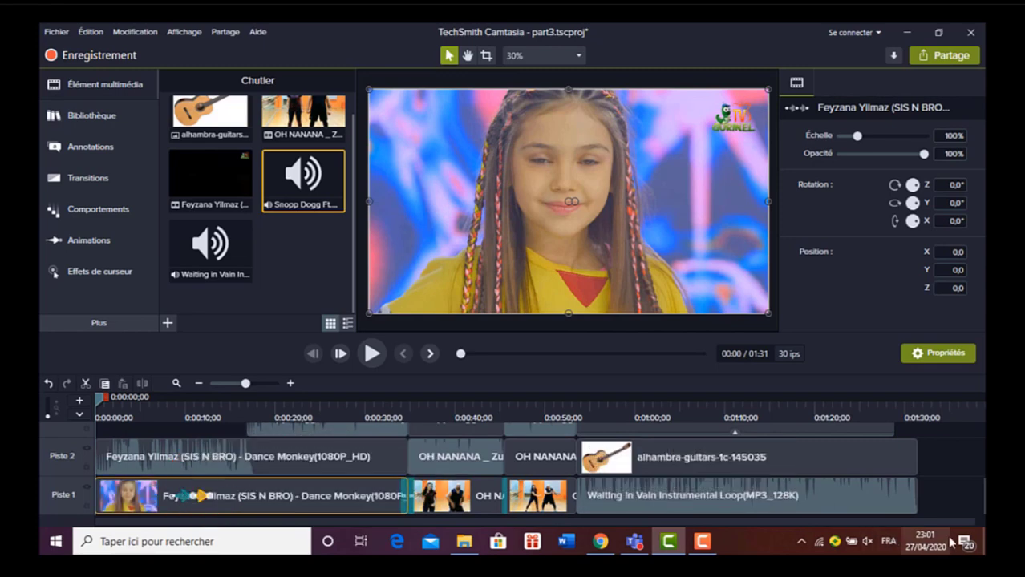
{"action": "scroll", "coordinate": [517, 497], "scroll_direction": "up", "scroll_amount": 2}
{"action": "scroll", "coordinate": [517, 497], "scroll_direction": "down", "scroll_amount": 2}
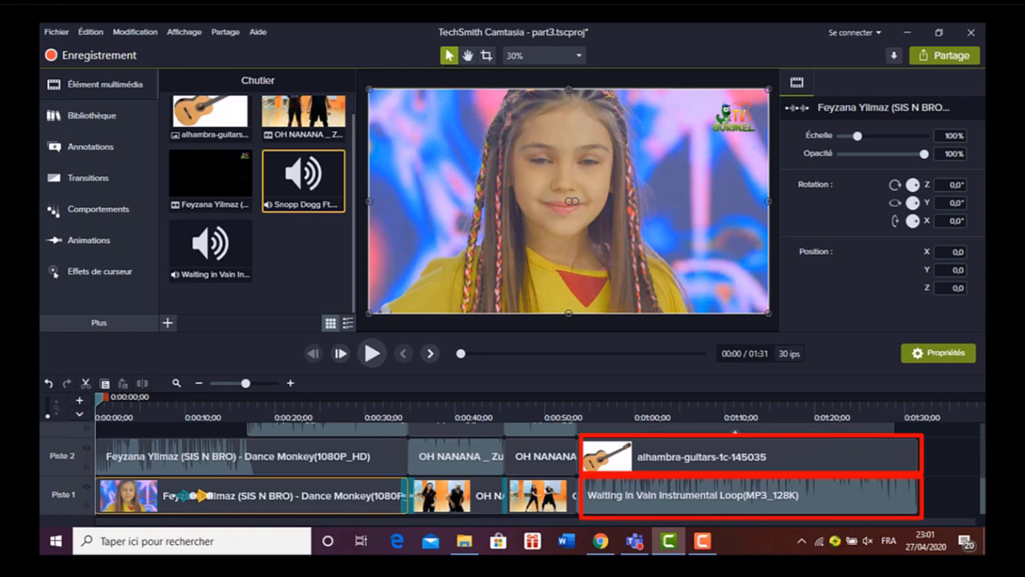
{"action": "scroll", "coordinate": [979, 481], "scroll_direction": "up", "scroll_amount": 2}
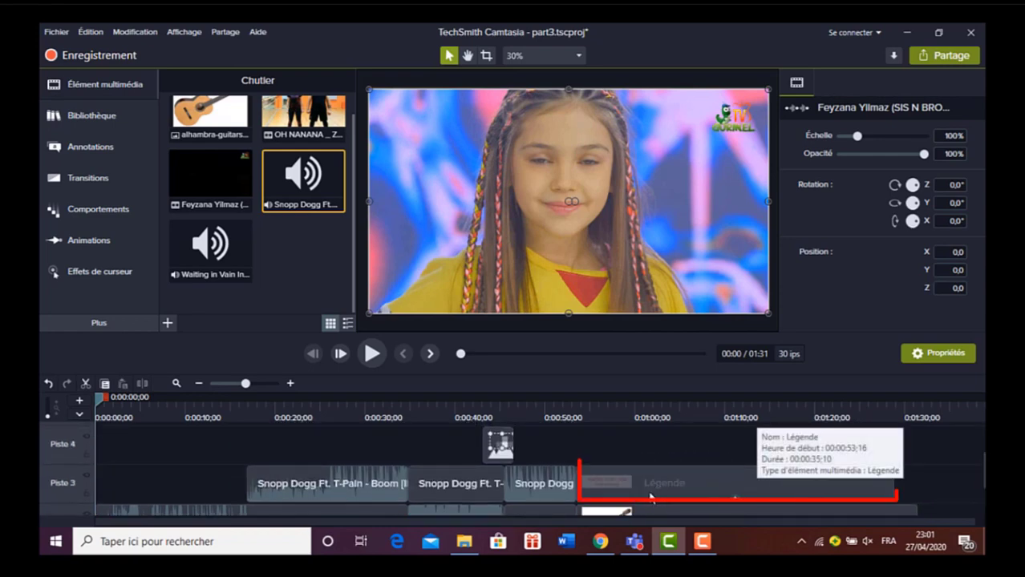
{"action": "left_click_drag", "start_coordinate": [651, 498], "coordinate": [666, 474]}
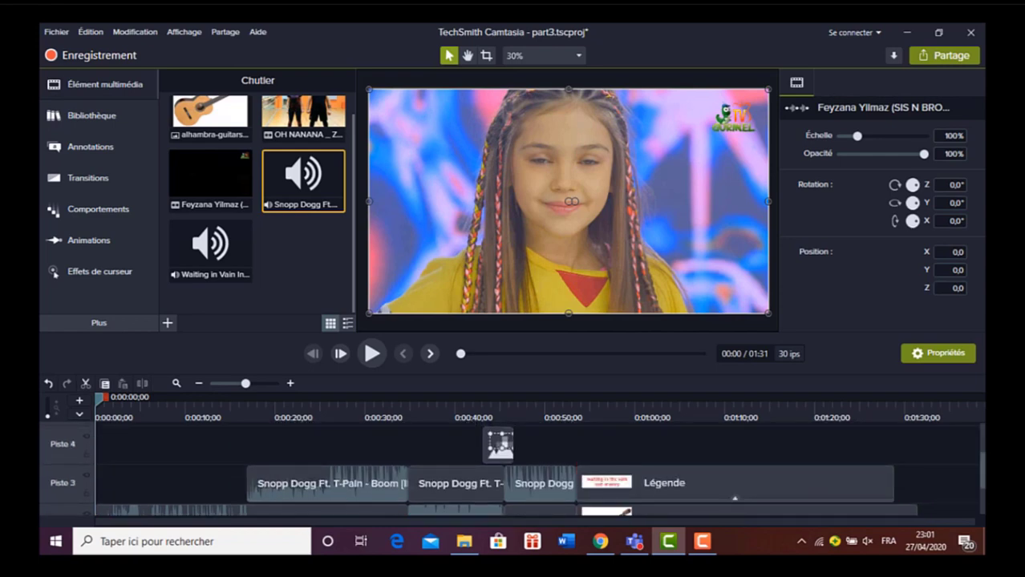
{"action": "scroll", "coordinate": [537, 469], "scroll_direction": "down", "scroll_amount": 2}
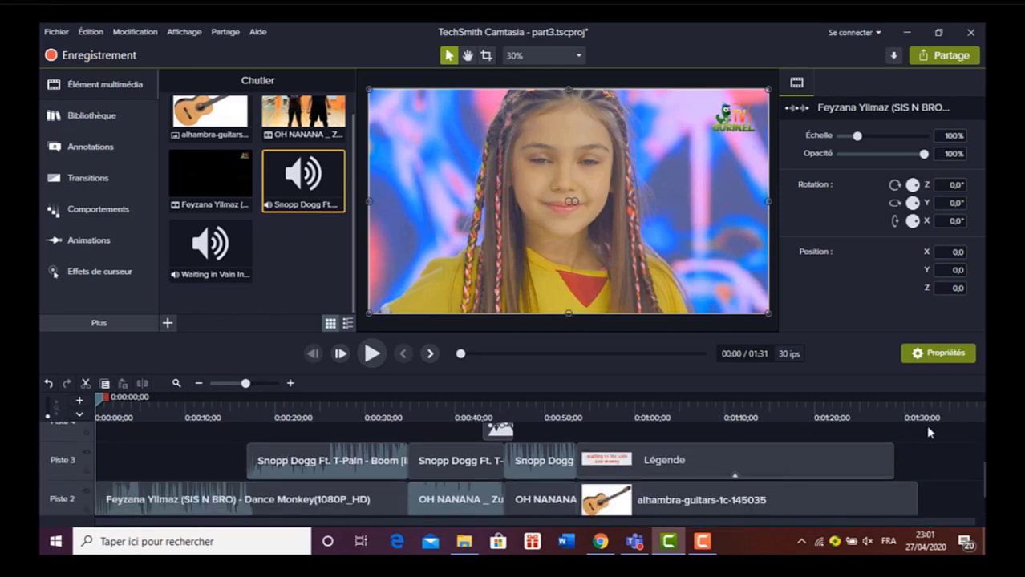
{"action": "scroll", "coordinate": [513, 473], "scroll_direction": "up", "scroll_amount": 1}
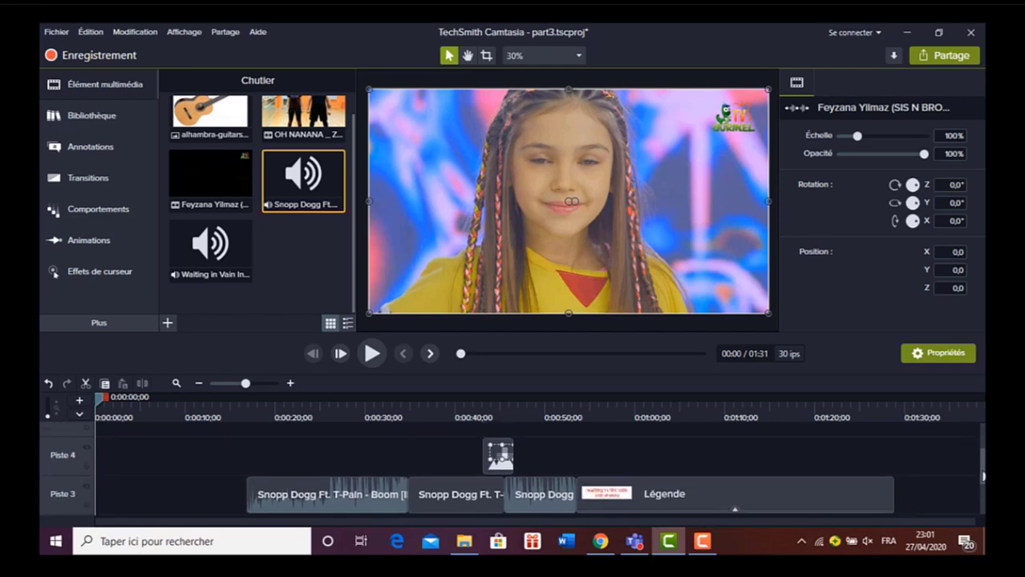
Start producing the project to a local file with custom production settings in the MP4 - Smart Player (HTML5) format.
{"action": "left_click", "coordinate": [944, 56]}
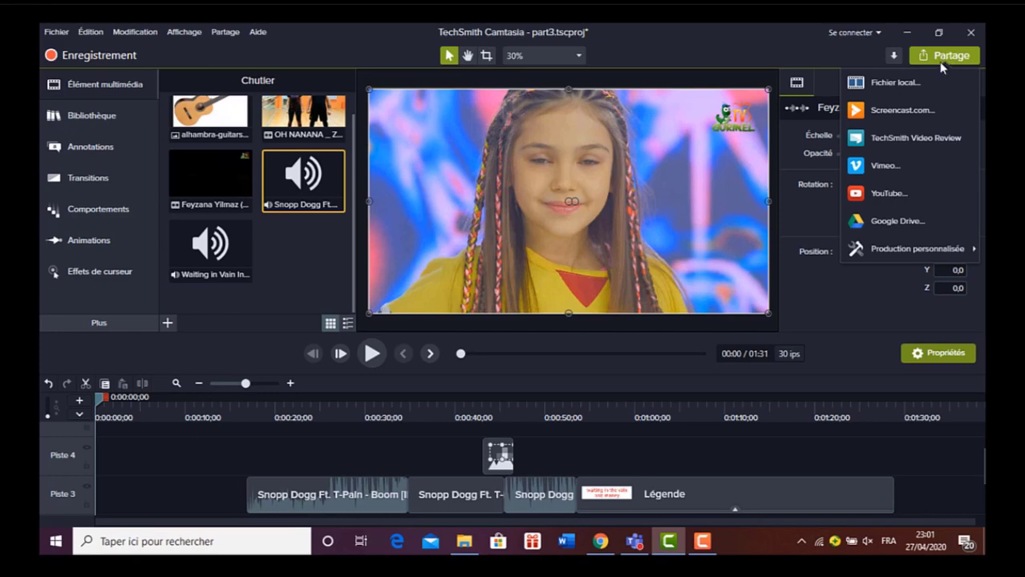
{"action": "mouse_move", "coordinate": [850, 250]}
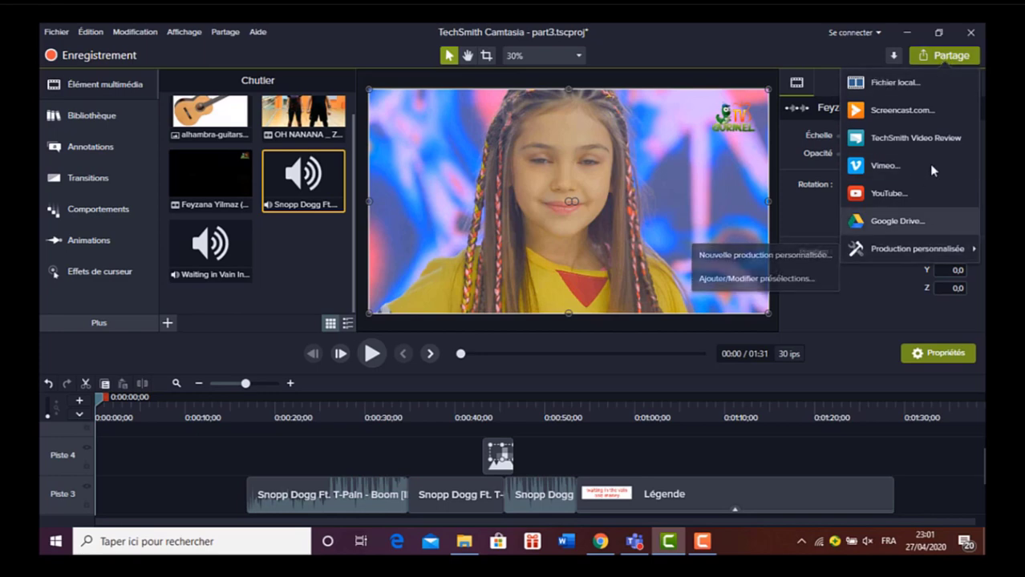
{"action": "left_click", "coordinate": [874, 83]}
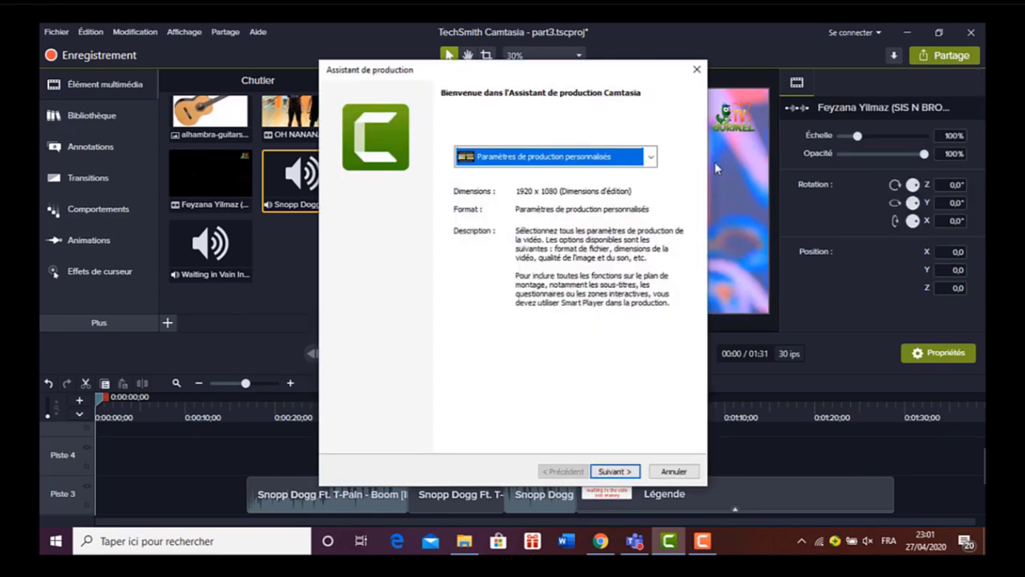
{"action": "left_click", "coordinate": [616, 472]}
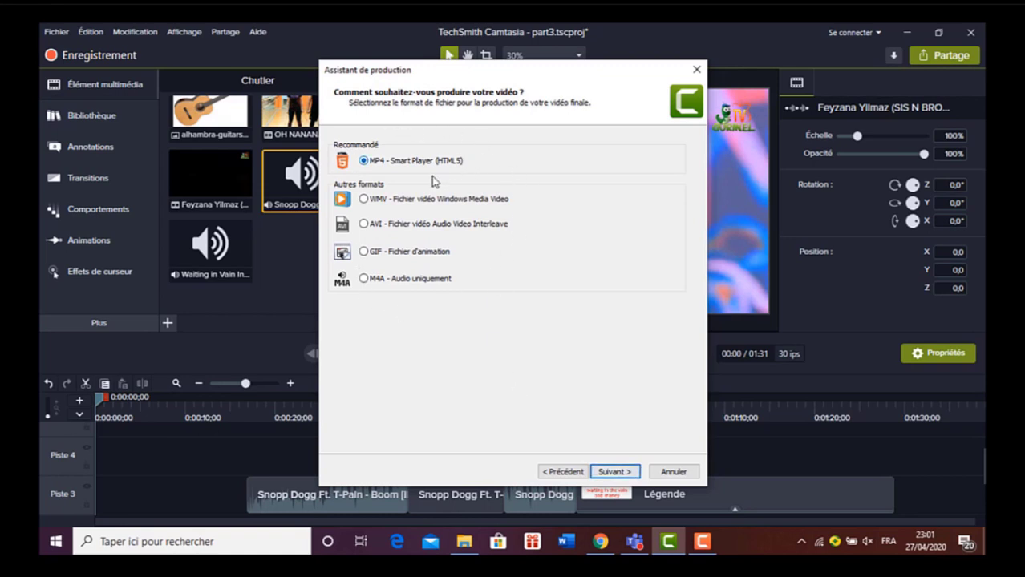
{"action": "left_click", "coordinate": [615, 472]}
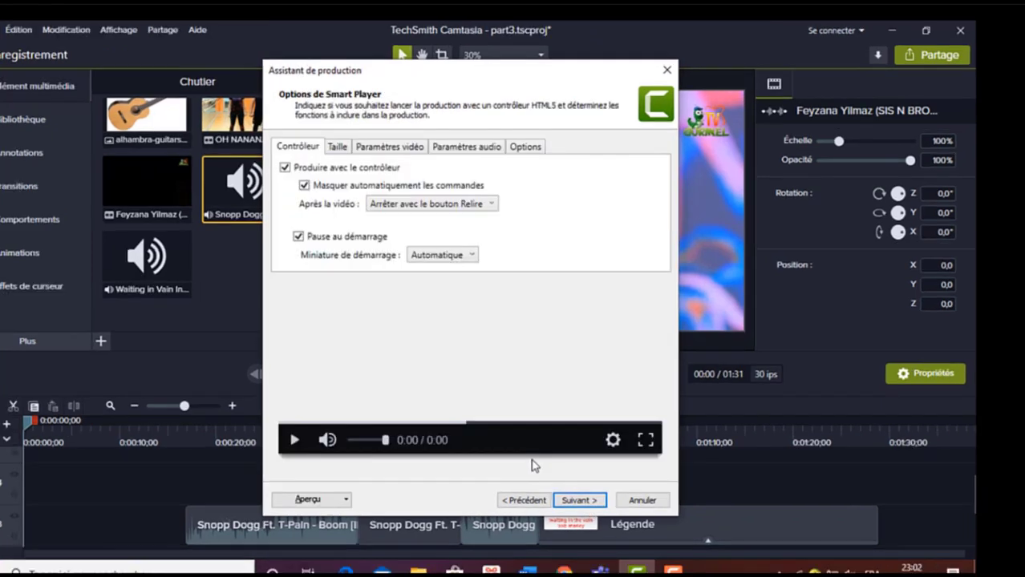
Turn off production with the controller and set the video encoding quality to 75 %.
{"action": "left_click", "coordinate": [285, 168]}
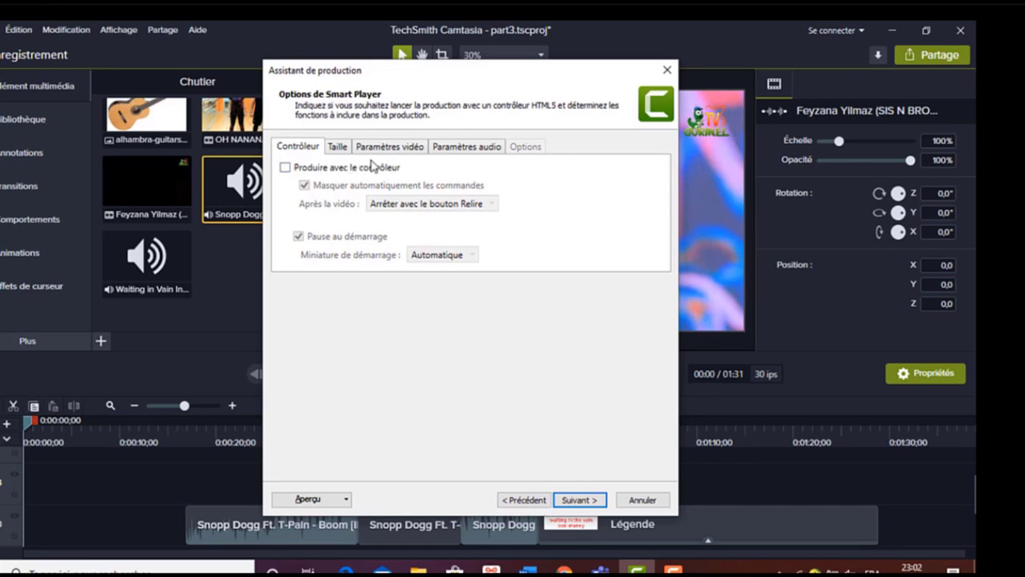
{"action": "left_click", "coordinate": [390, 147]}
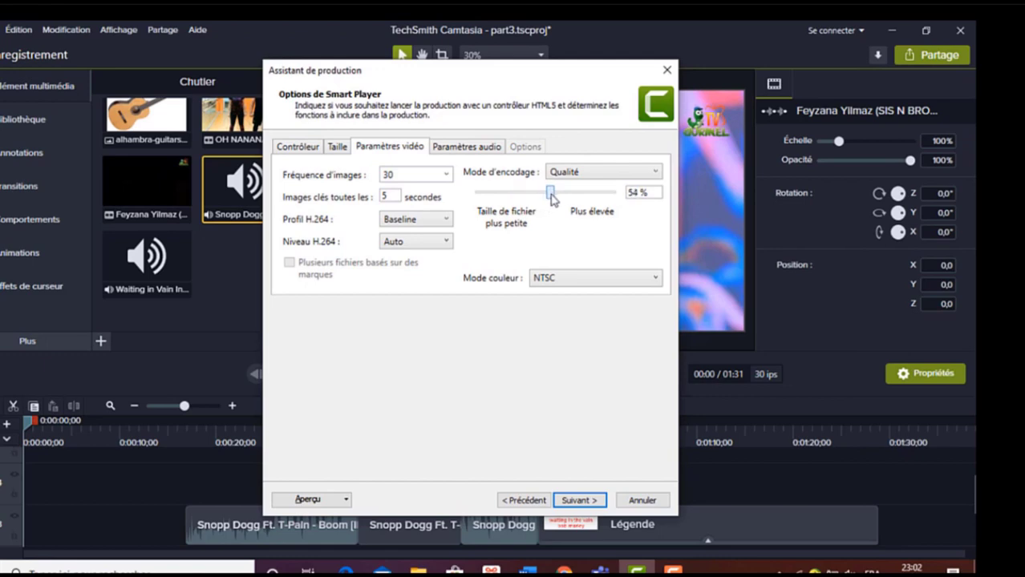
{"action": "left_click_drag", "start_coordinate": [570, 199], "coordinate": [586, 198]}
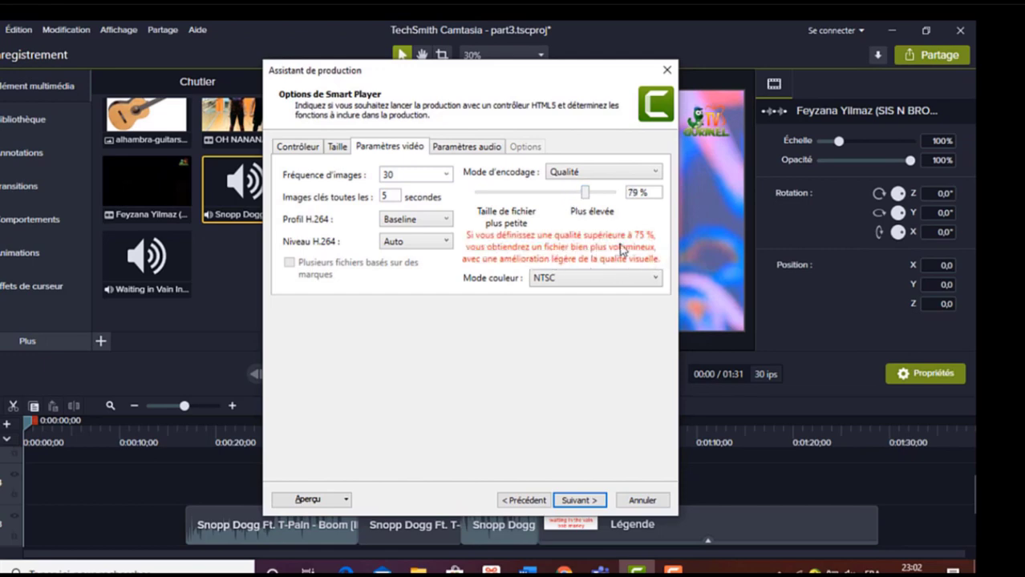
{"action": "left_click_drag", "start_coordinate": [585, 195], "coordinate": [581, 196]}
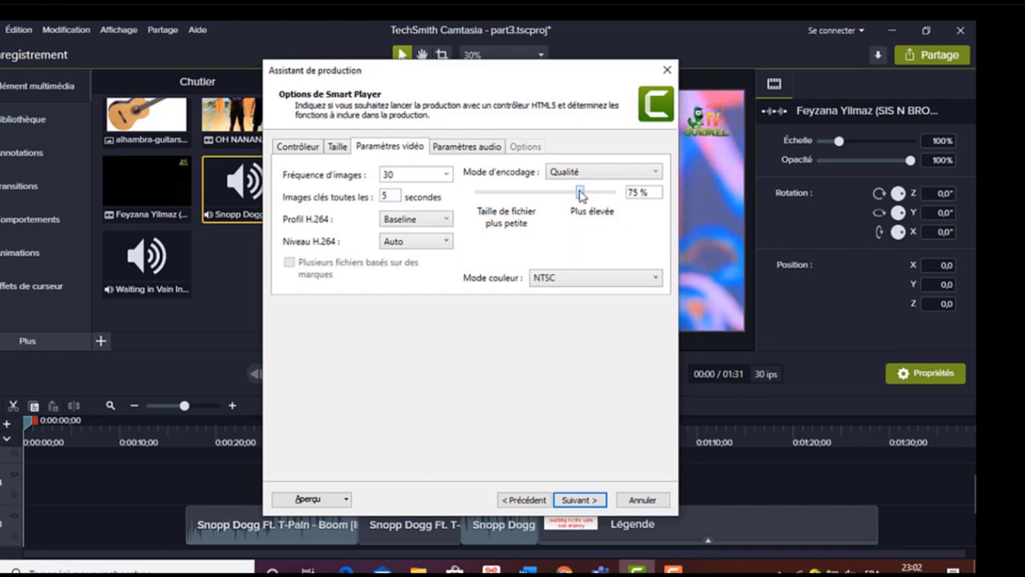
{"action": "left_click", "coordinate": [577, 501]}
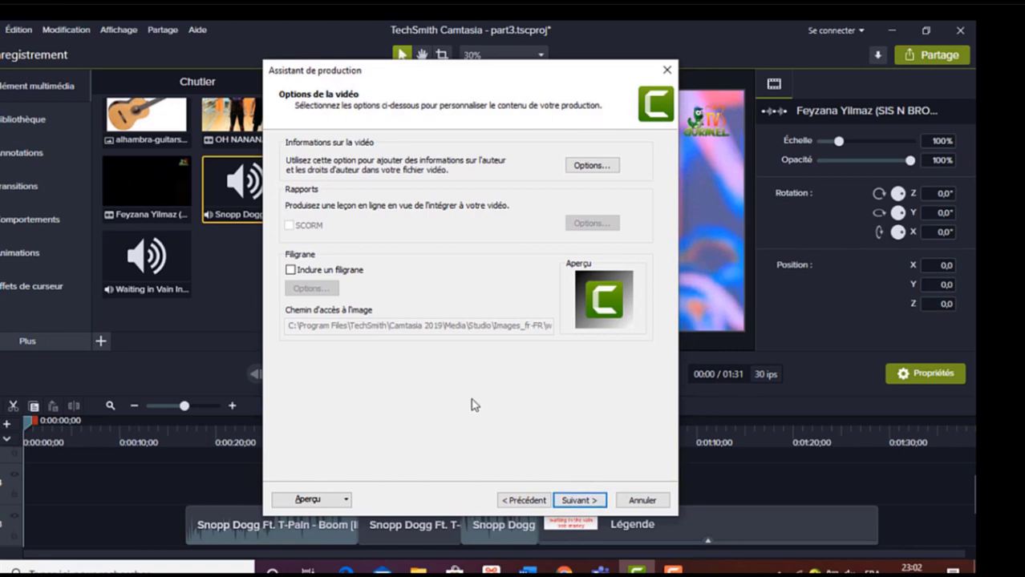
Keep the default video options, set the output location to the folder bearing the author's name on the Bureau, and produce part3.mp4.
{"action": "left_click", "coordinate": [579, 500]}
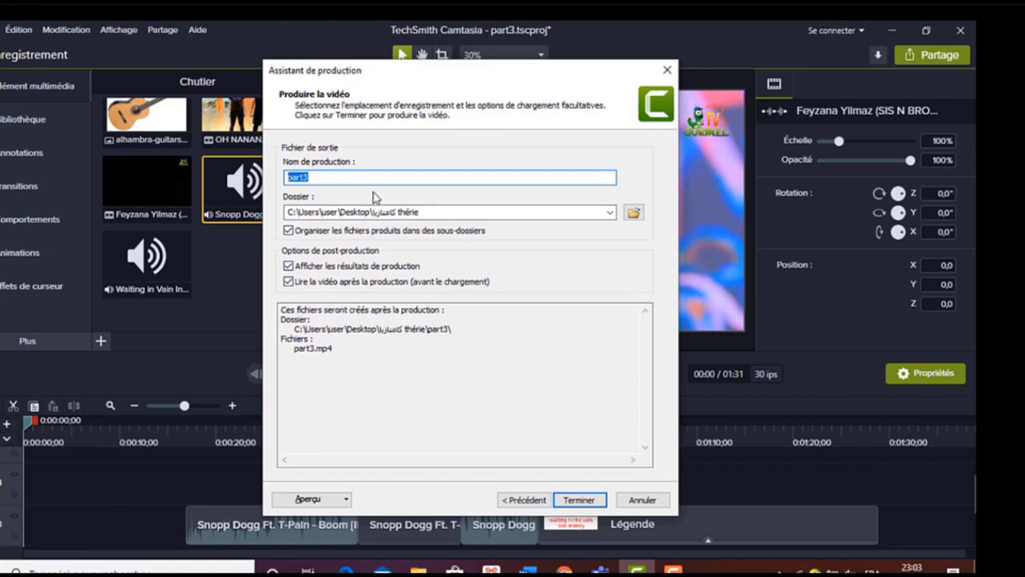
{"action": "left_click", "coordinate": [632, 215]}
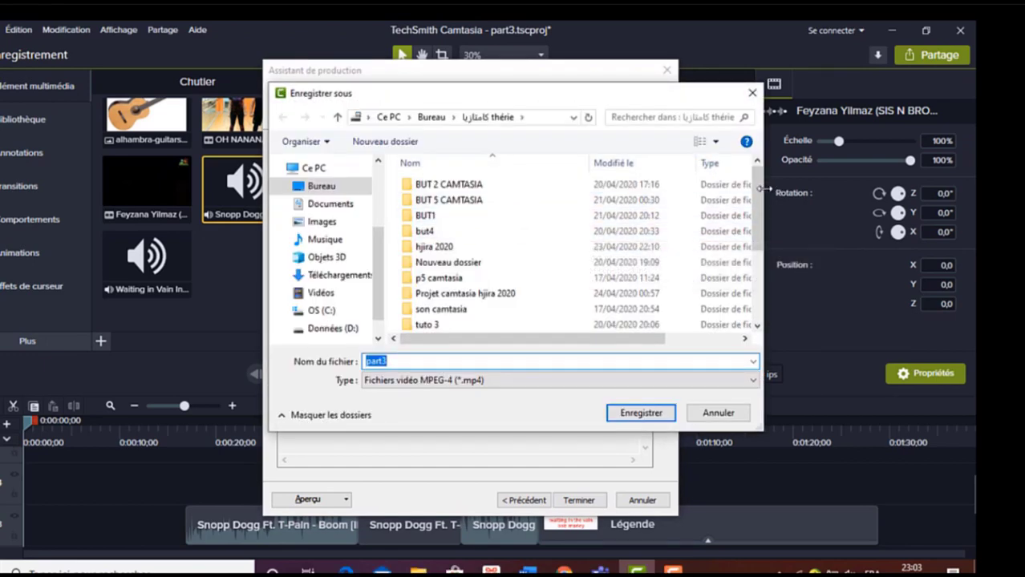
{"action": "left_click_drag", "start_coordinate": [760, 199], "coordinate": [766, 175]}
{"action": "left_click", "coordinate": [321, 185]}
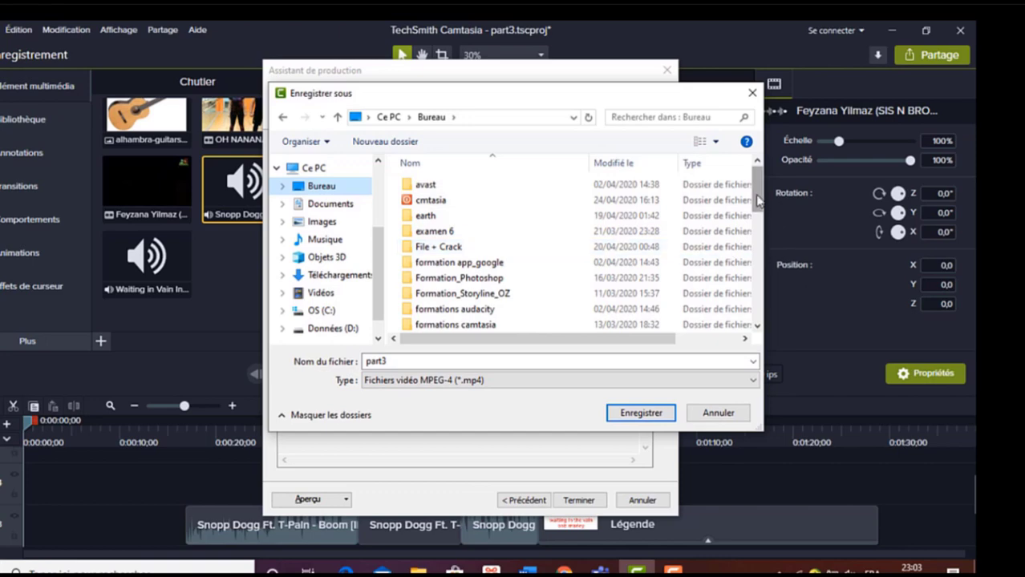
{"action": "left_click_drag", "start_coordinate": [761, 200], "coordinate": [764, 264]}
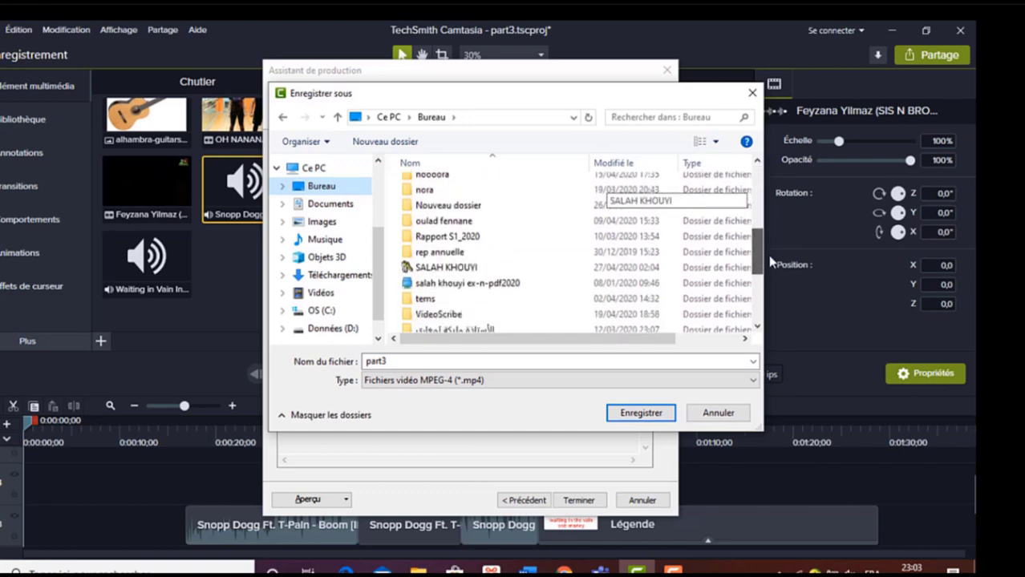
{"action": "left_click", "coordinate": [431, 272]}
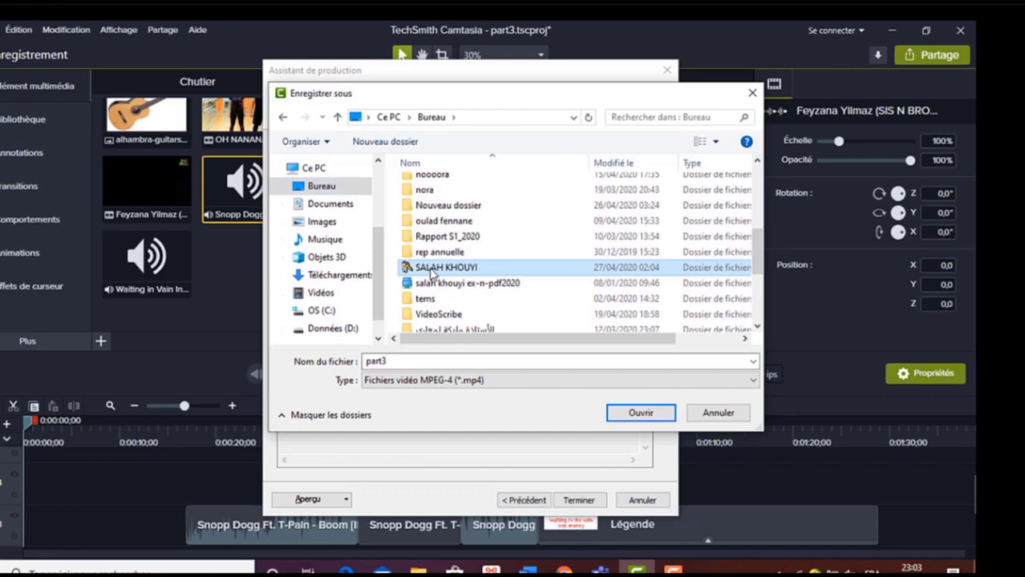
{"action": "left_click", "coordinate": [641, 414]}
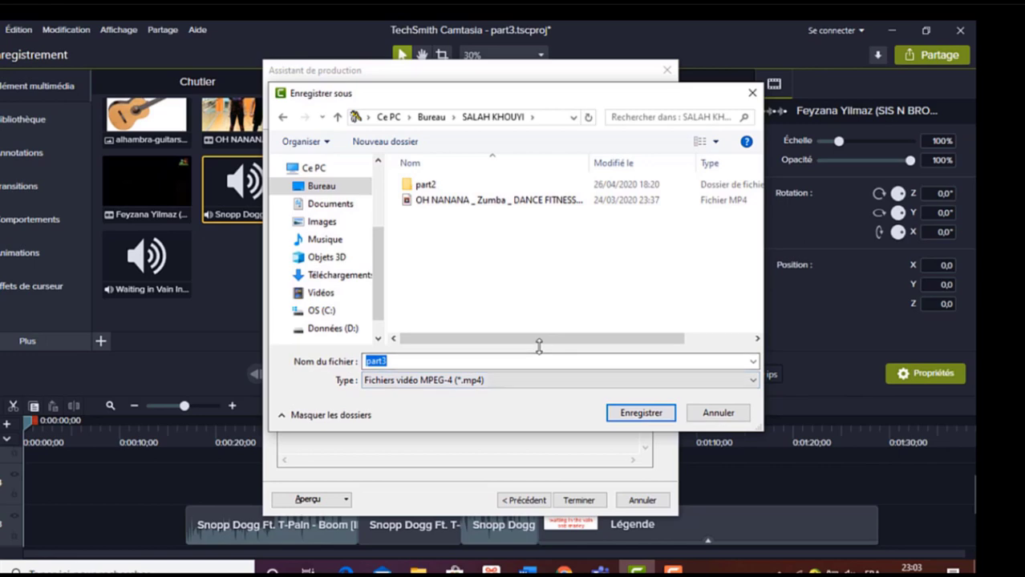
{"action": "left_click", "coordinate": [642, 413]}
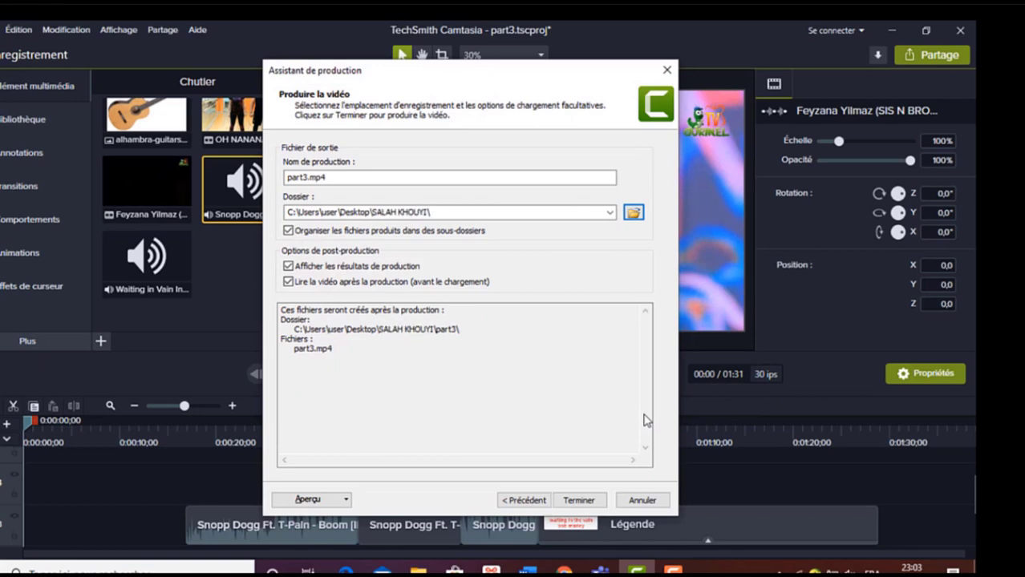
{"action": "left_click", "coordinate": [579, 500]}
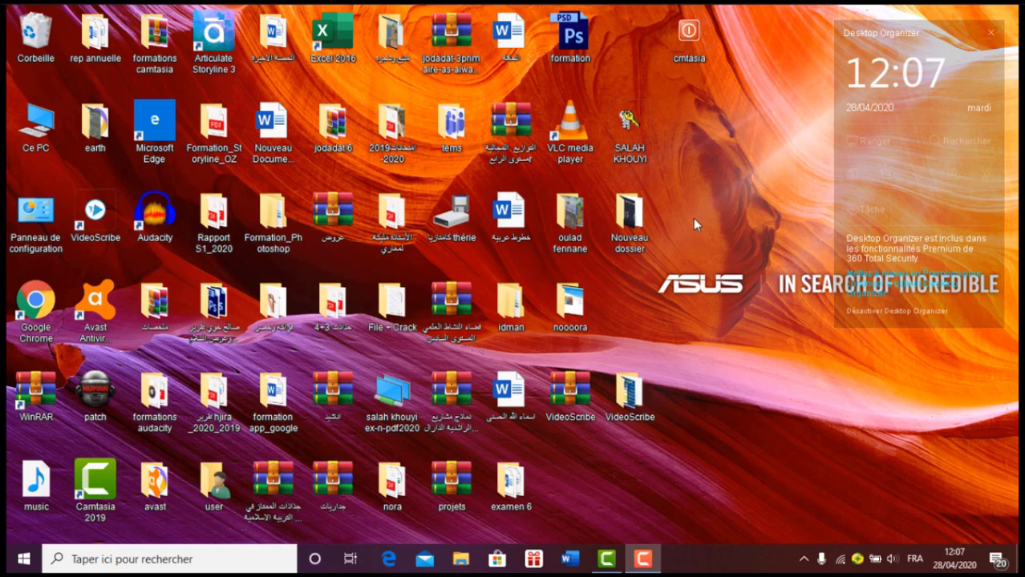
Open the part3 subfolder in the author's named desktop folder and play the produced 1:31 MP4 video.
{"action": "double_click", "coordinate": [631, 146]}
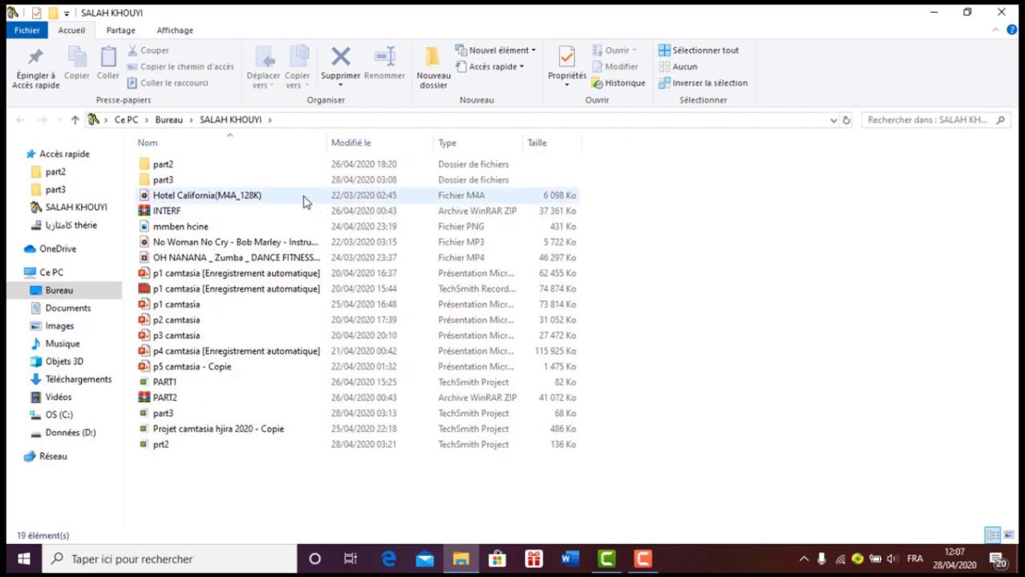
{"action": "double_click", "coordinate": [165, 180]}
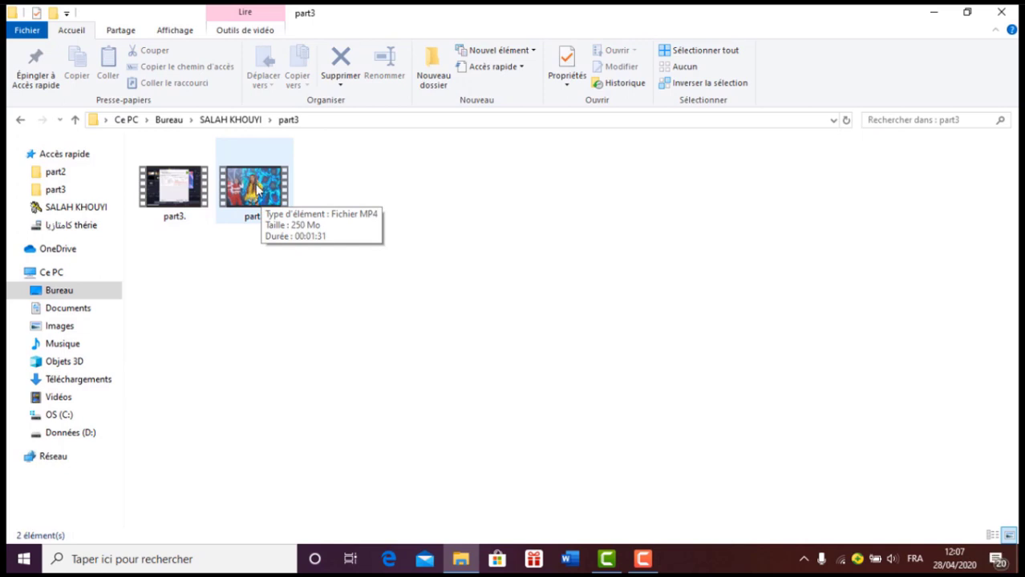
{"action": "double_click", "coordinate": [257, 187]}
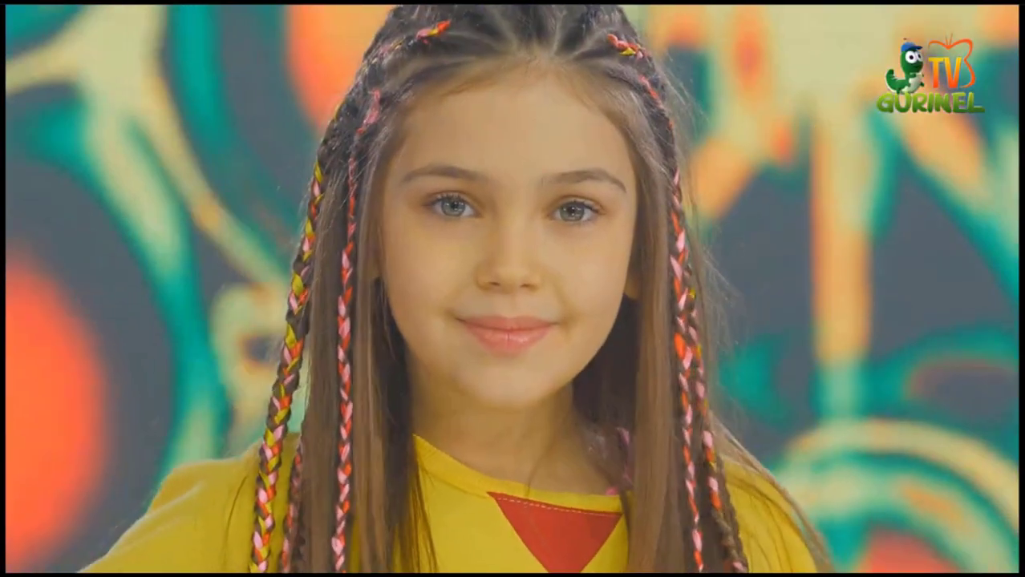